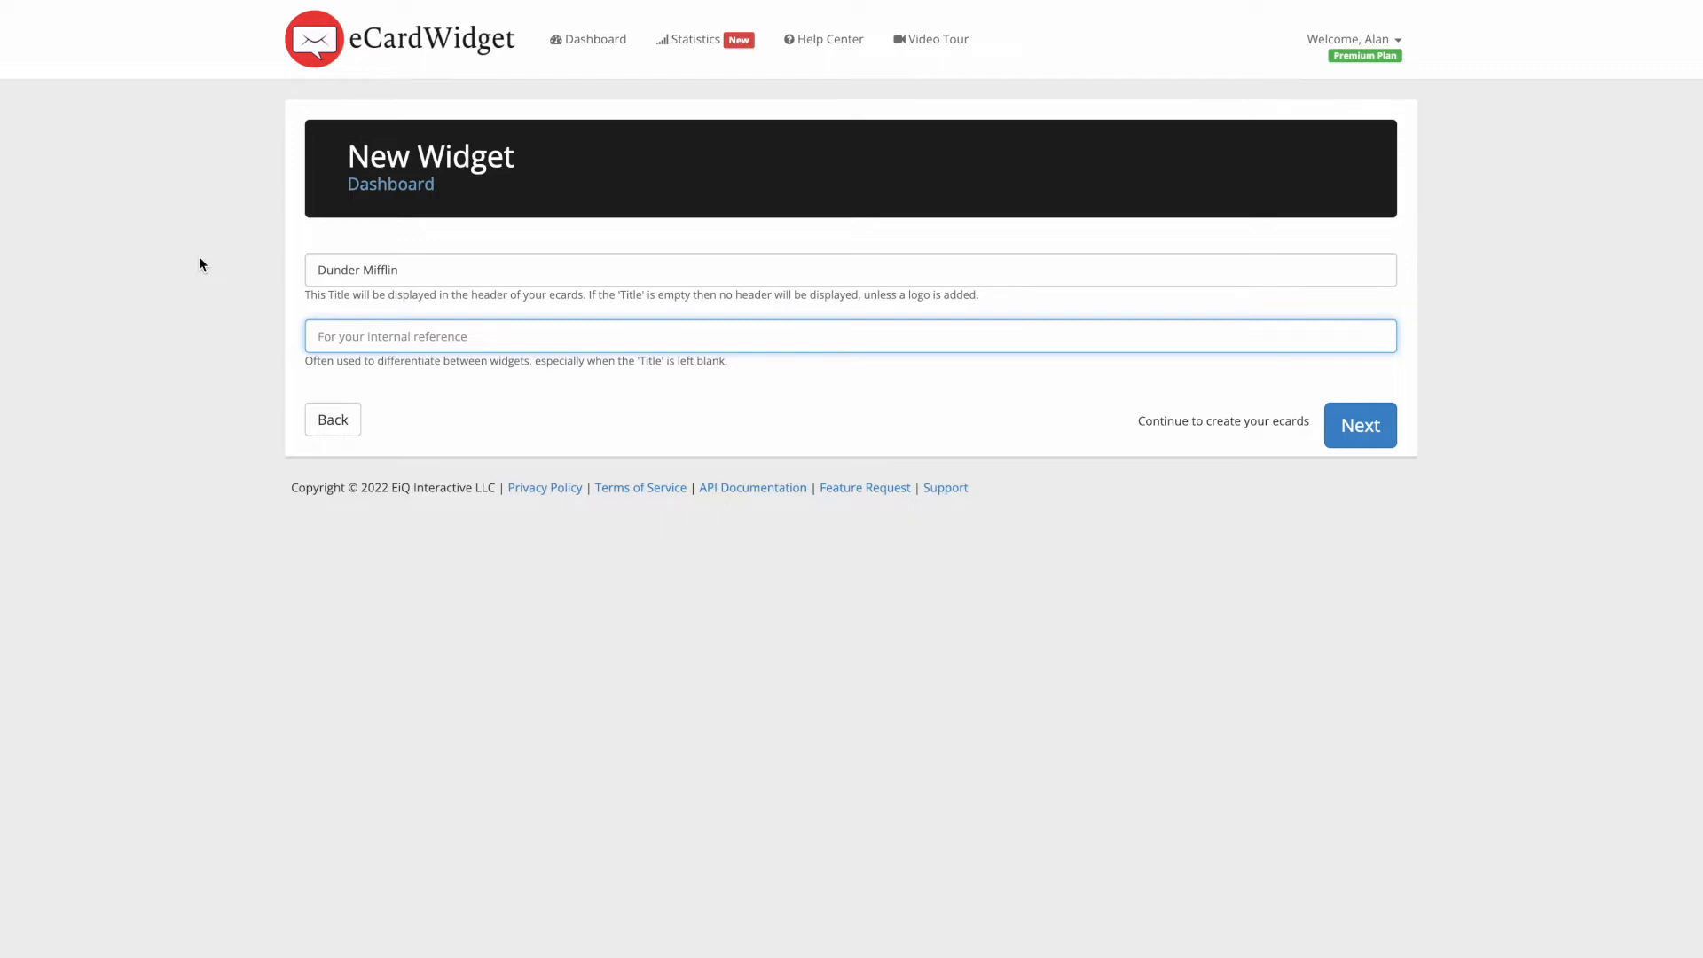
# - Create the Dunder Mifflin widget with internal reference 'Demo' and go to its eCards page
pyautogui.write('Demo')
pyautogui.click(1381, 431)
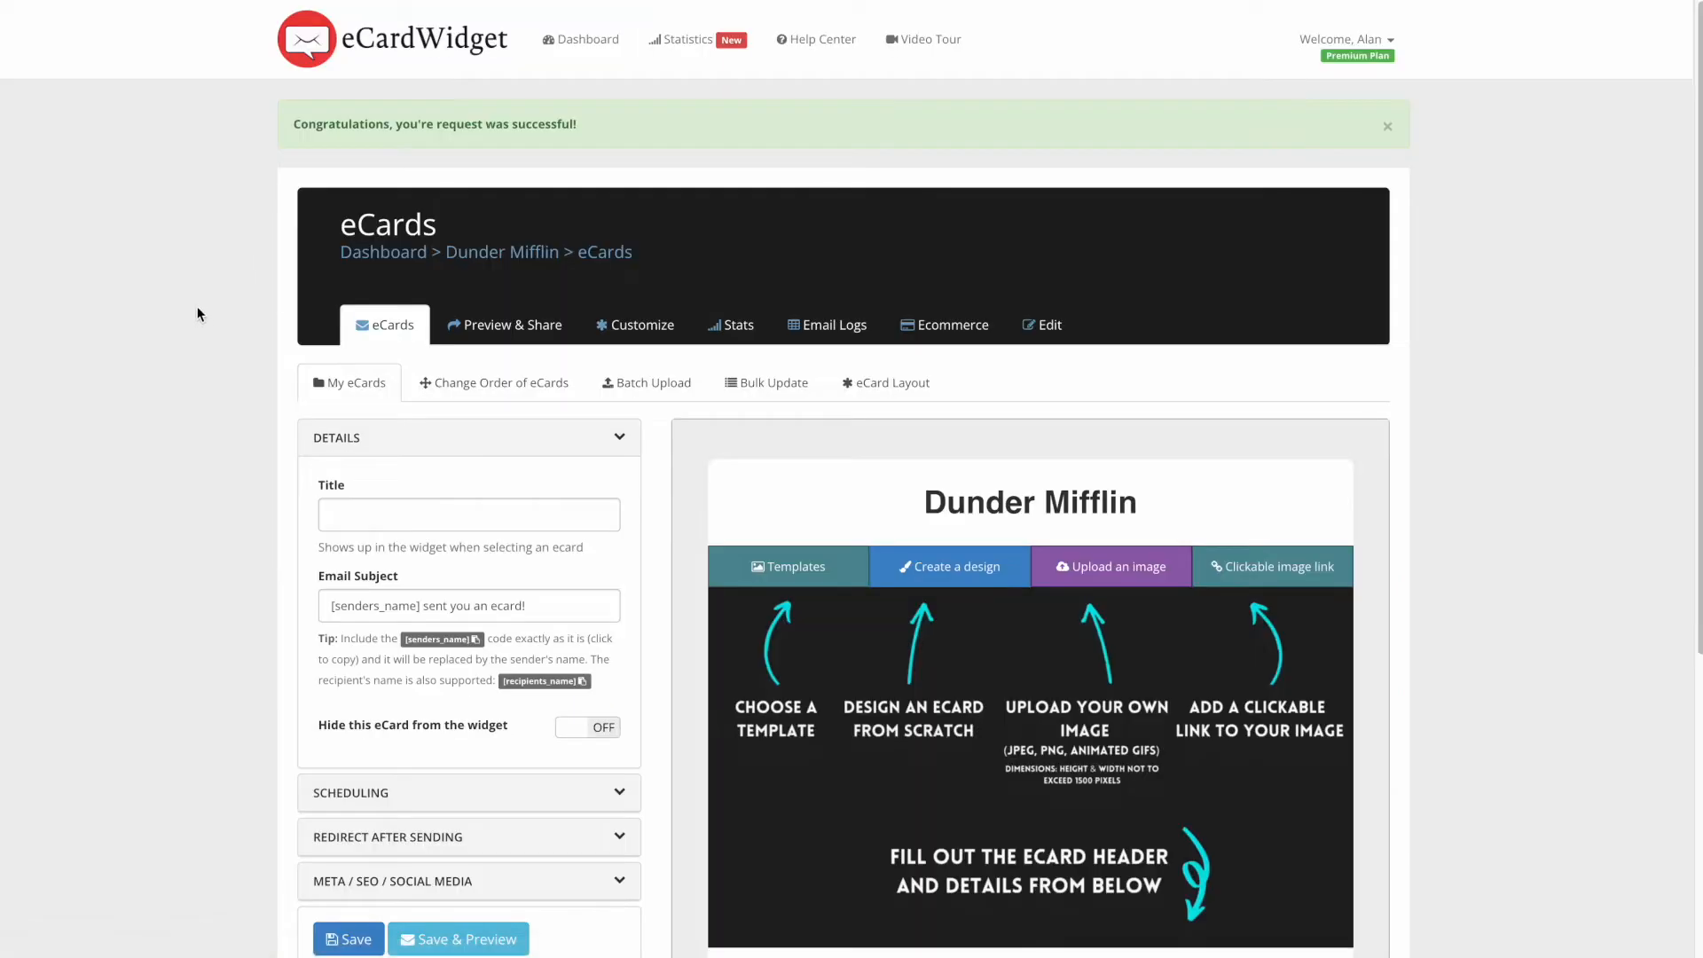
# - Enter 'Mothers day' as the eCard title, leaving the default email subject unchanged
pyautogui.scroll(-1, 214, 287)
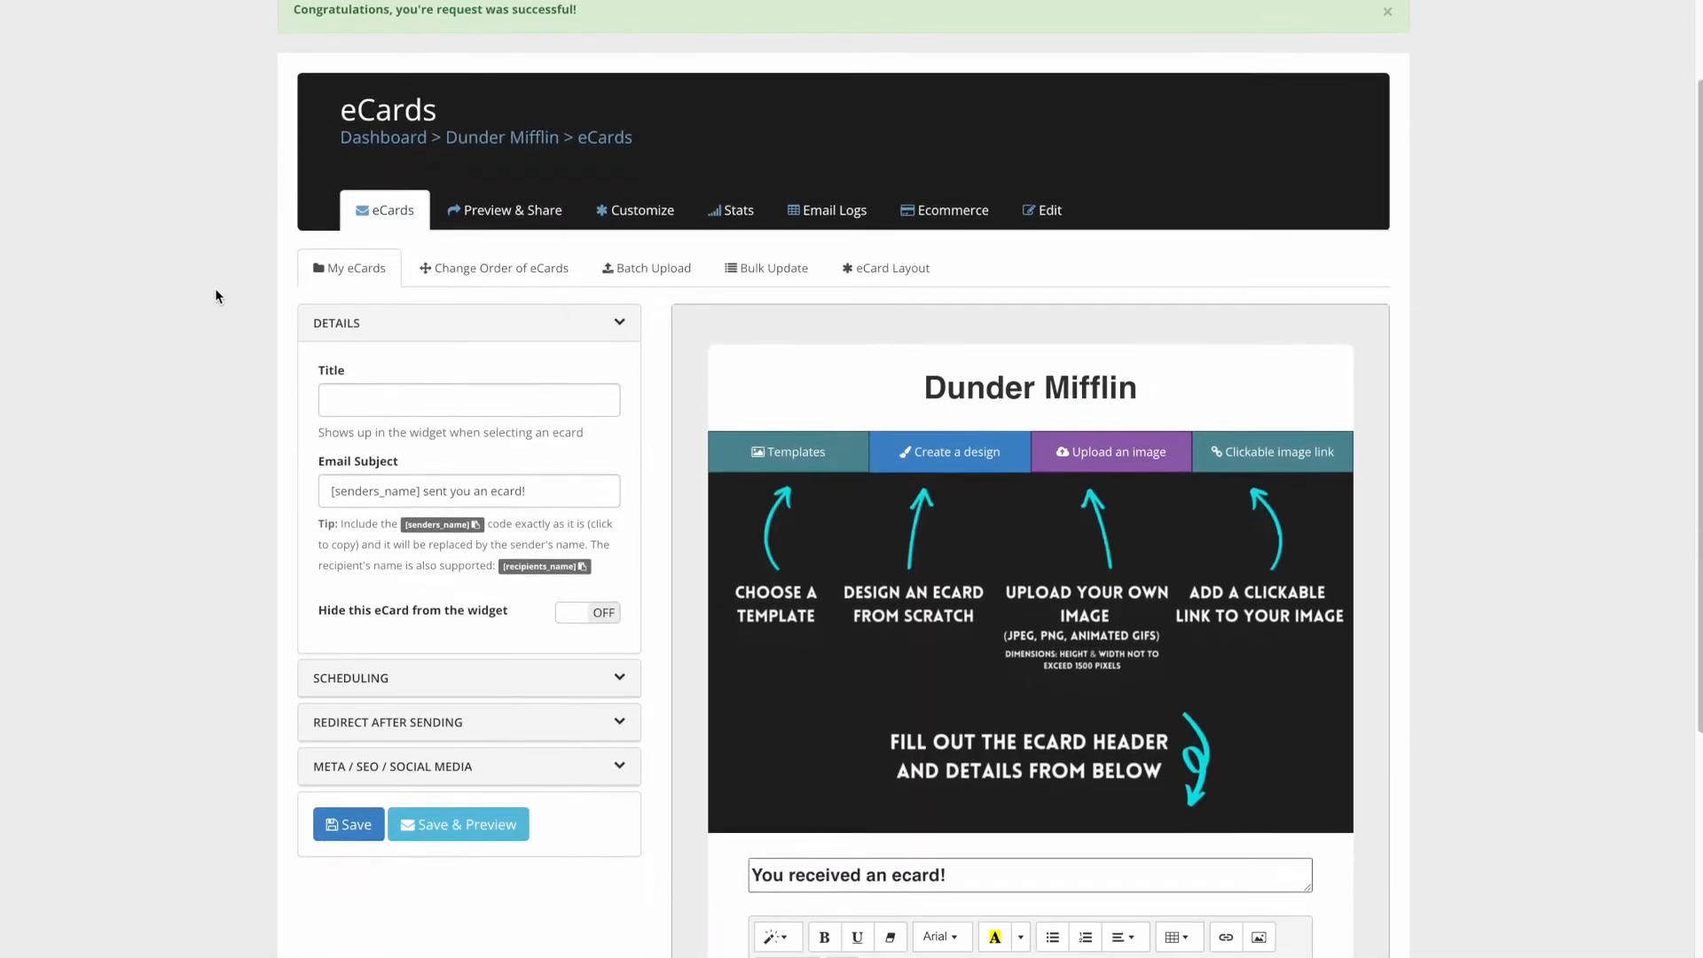
pyautogui.scroll(-1, 216, 296)
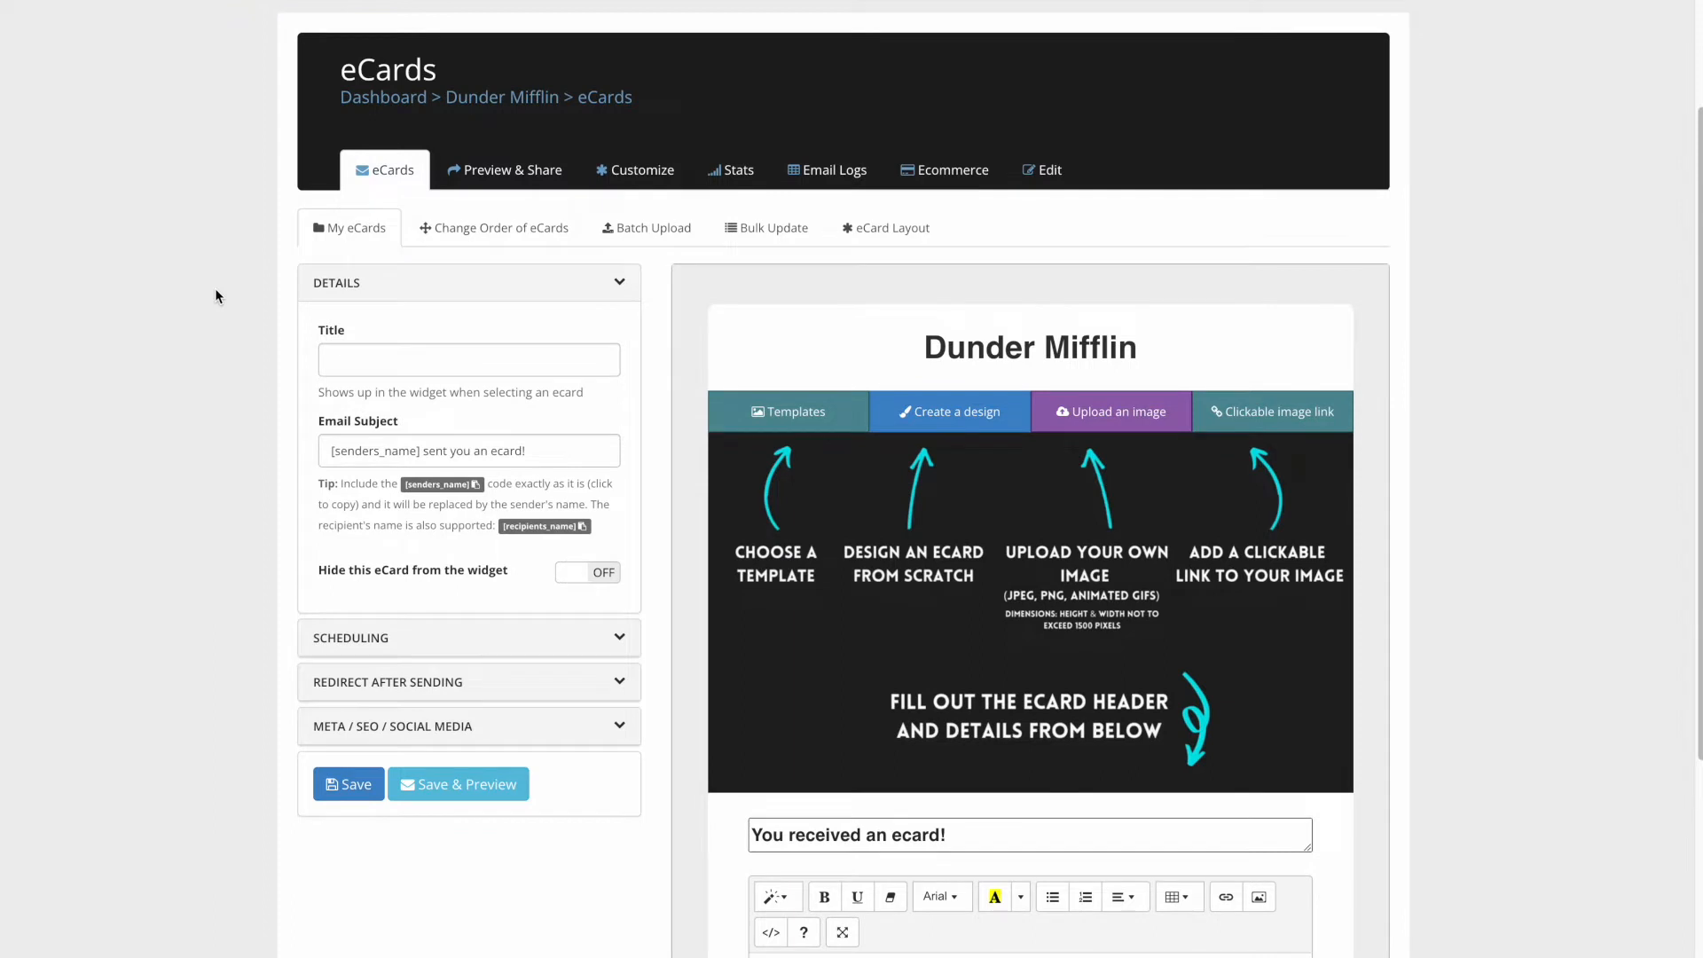
pyautogui.scroll(-1, 216, 290)
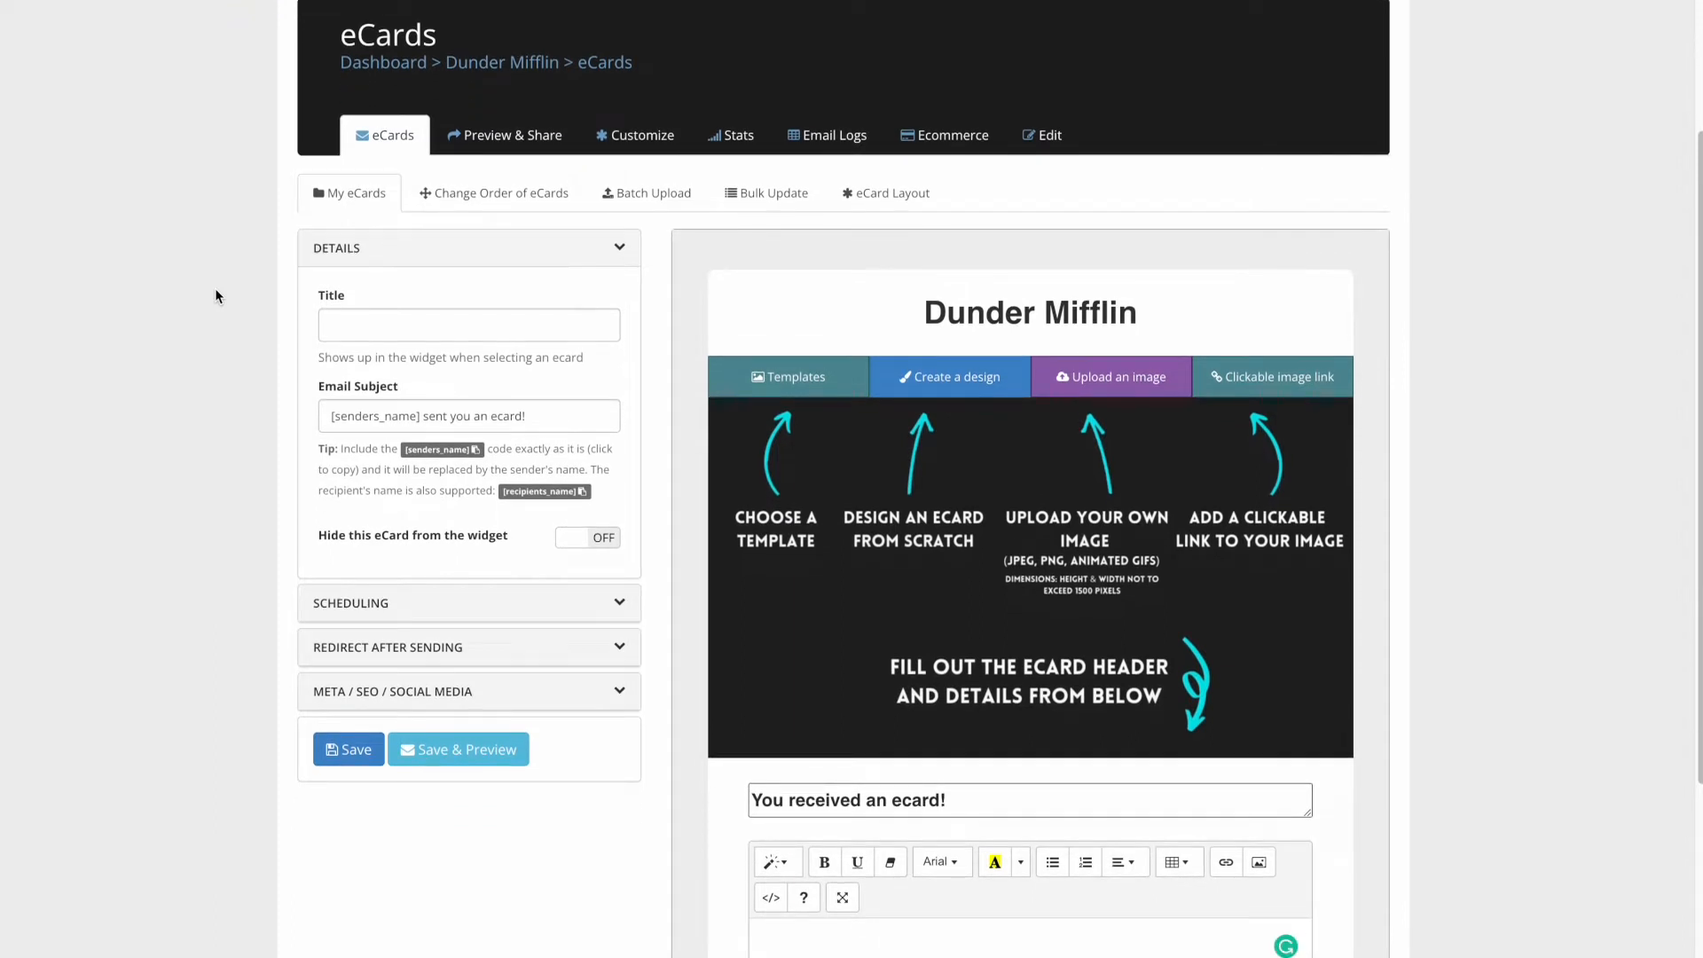
pyautogui.scroll(-2, 227, 294)
pyautogui.scroll(3, 225, 299)
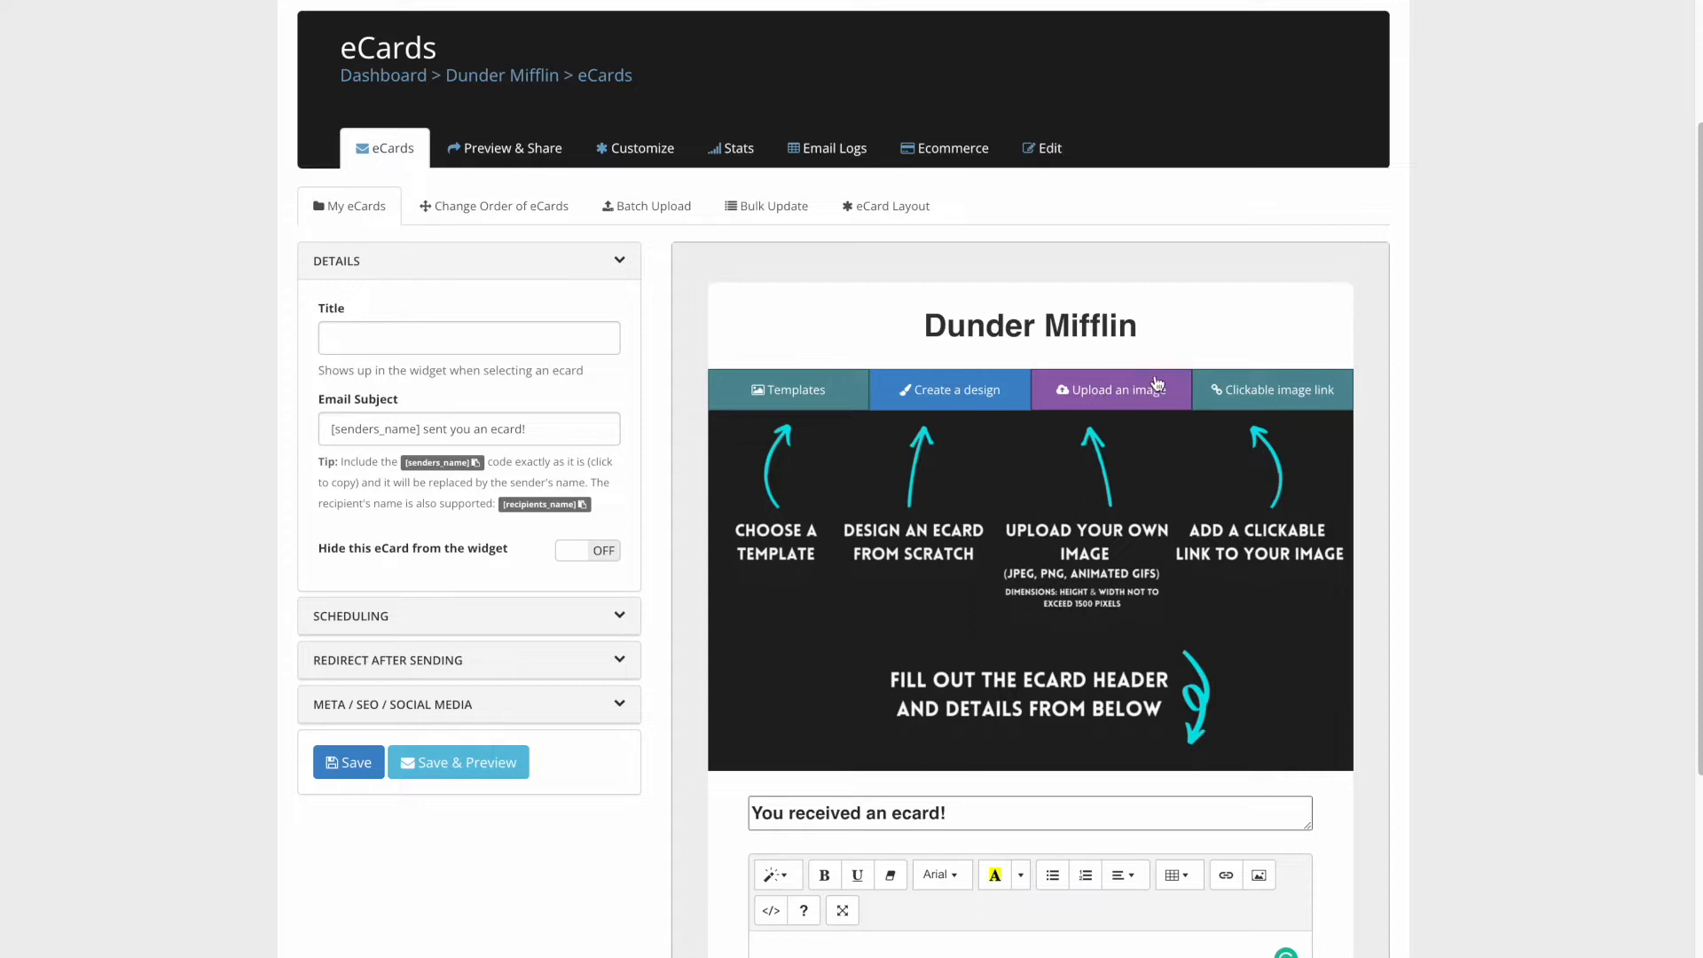
pyautogui.scroll(-1, 1242, 310)
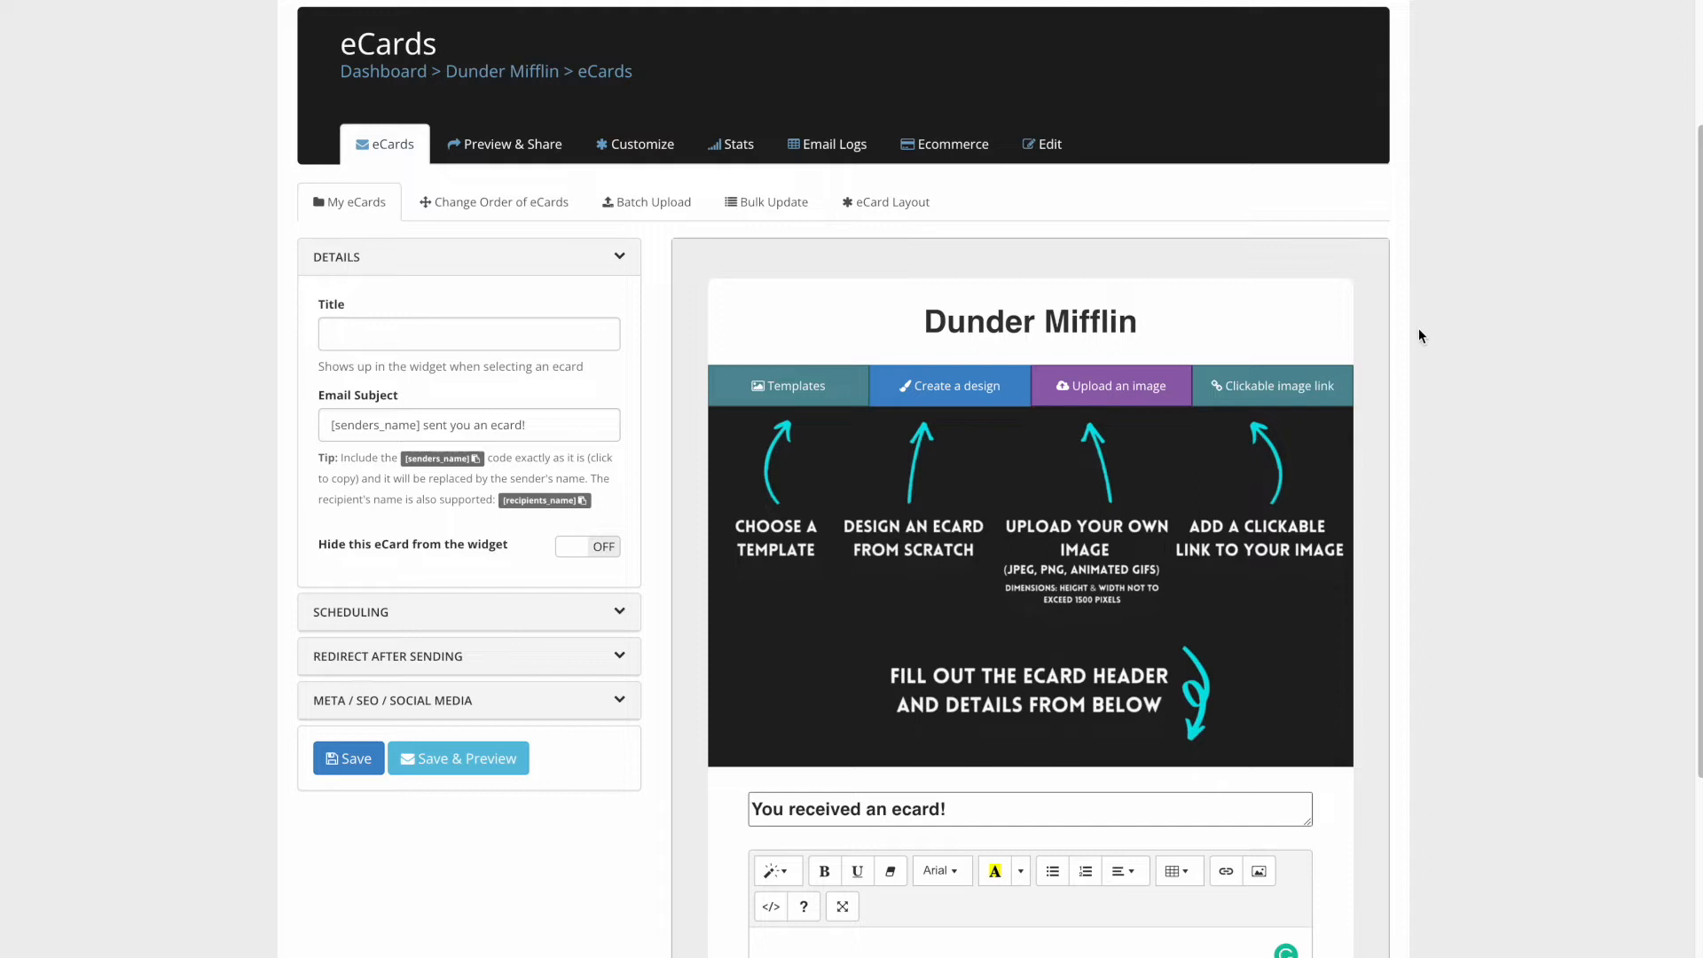
pyautogui.click(507, 326)
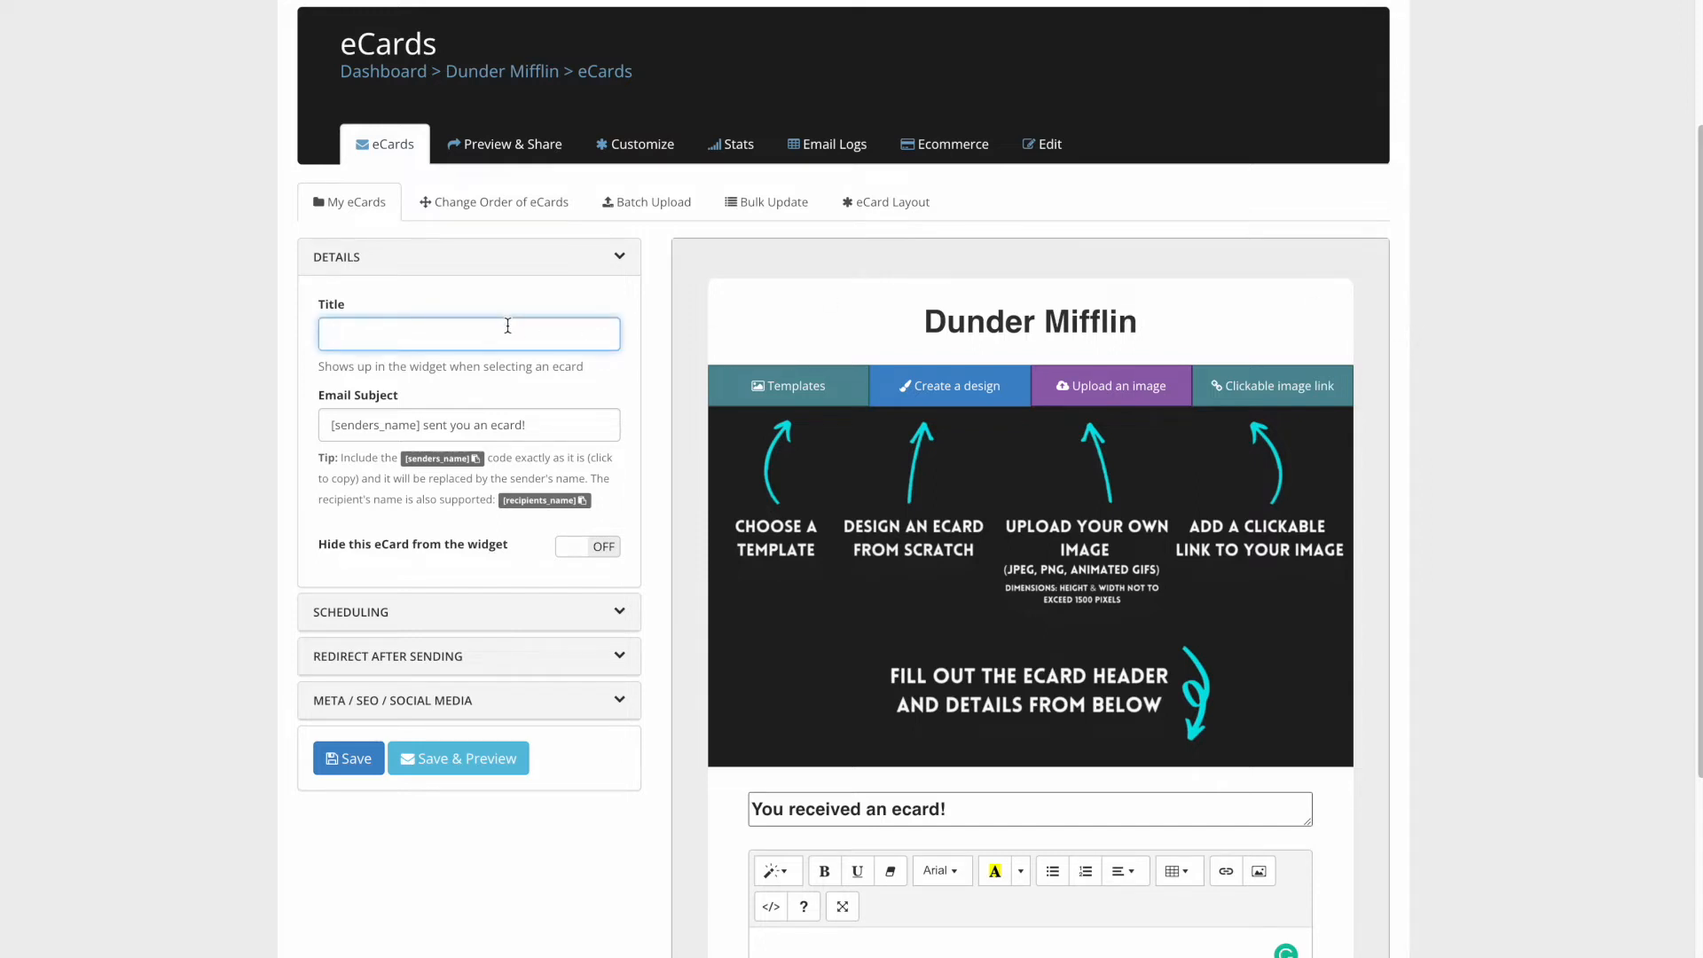
pyautogui.write('Mothers day')
pyautogui.click(617, 387)
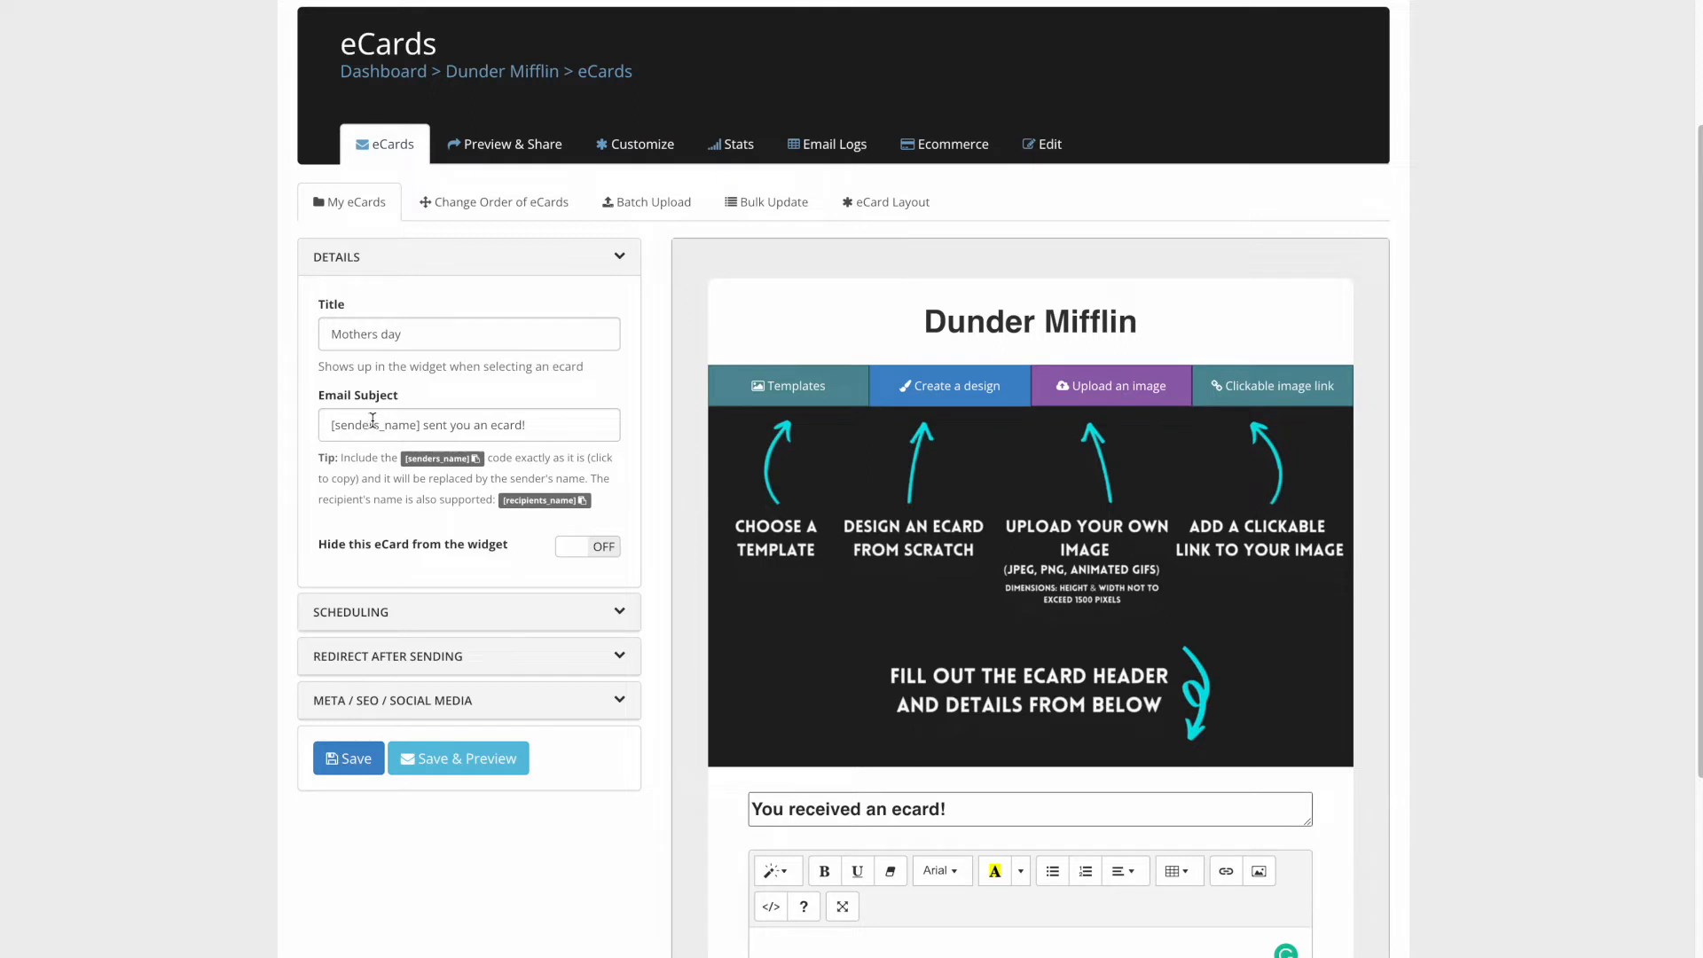
pyautogui.moveTo(543, 423); pyautogui.dragTo(237, 410)
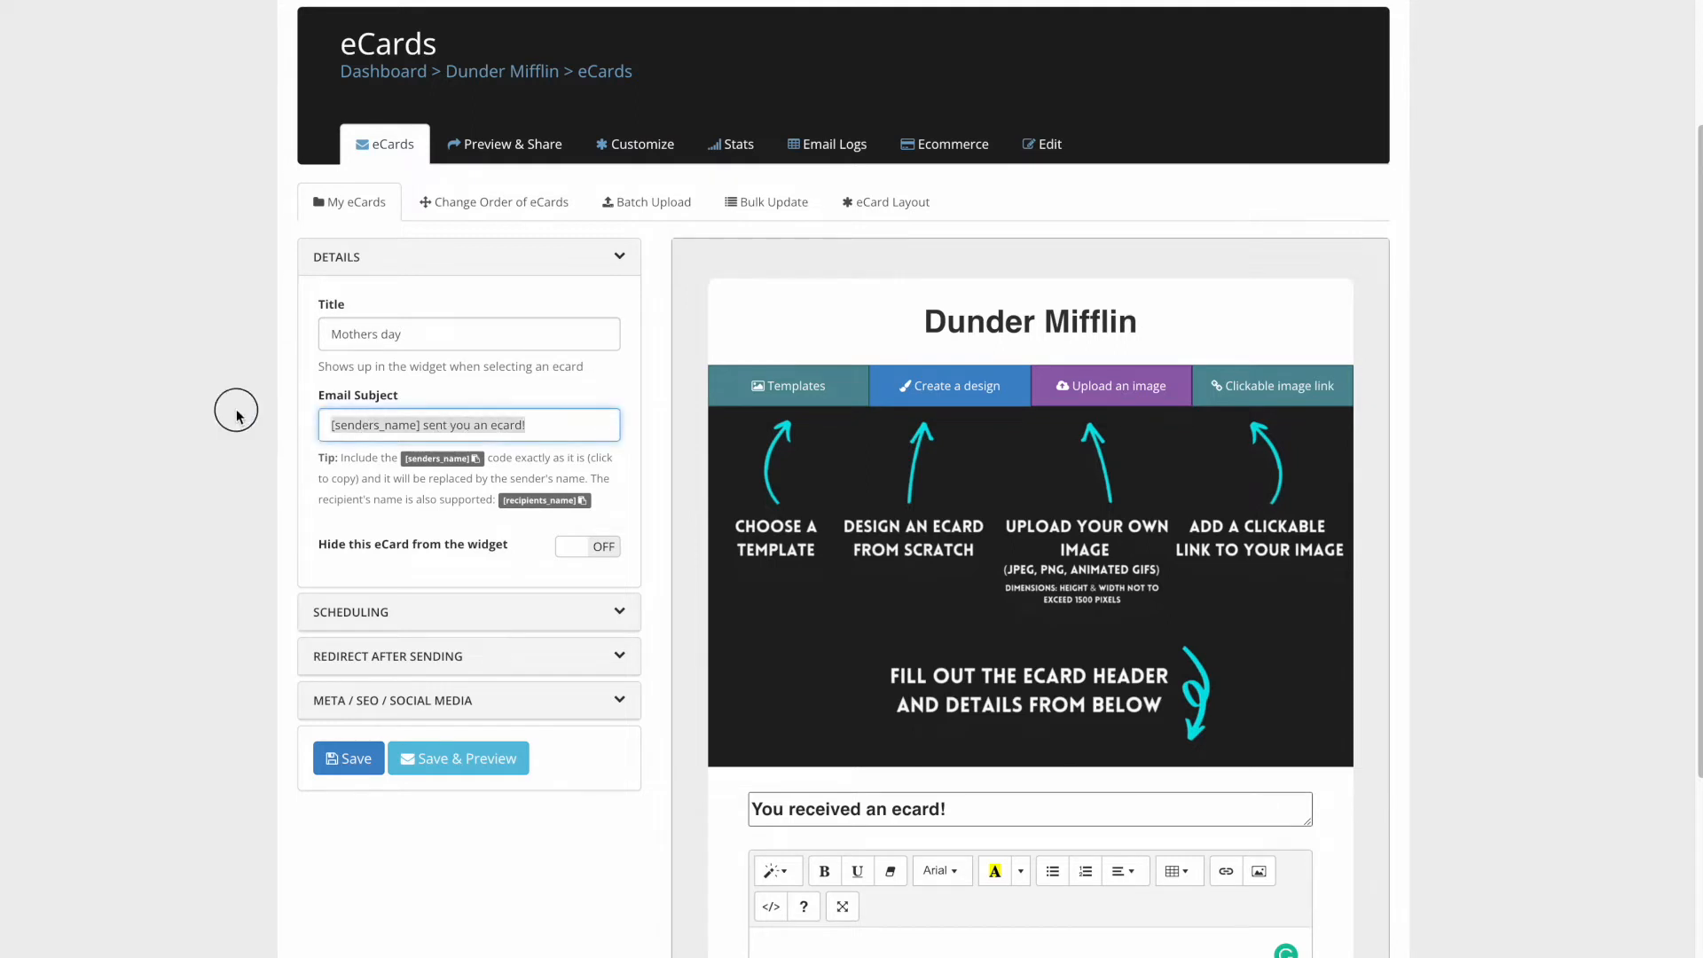
pyautogui.click(342, 429)
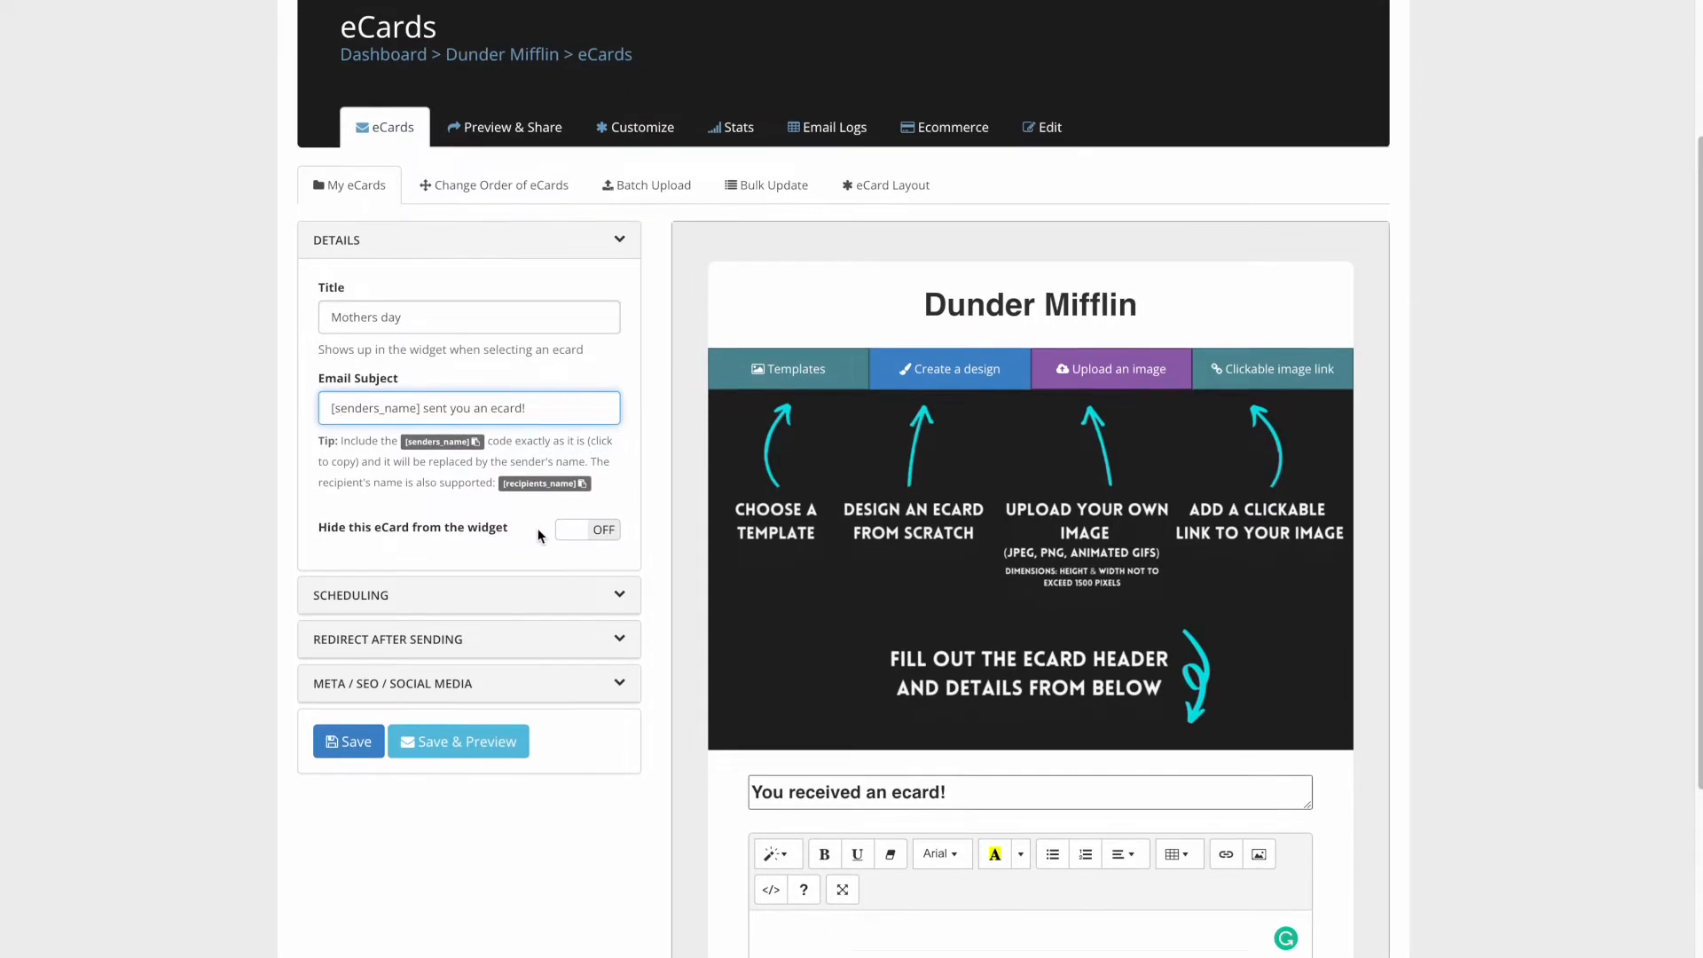
pyautogui.scroll(-1, 532, 533)
# - Review the Scheduling, Redirect After Sending and Meta/SEO/Social Media sections at their defaults, then save the eCard
pyautogui.click(524, 559)
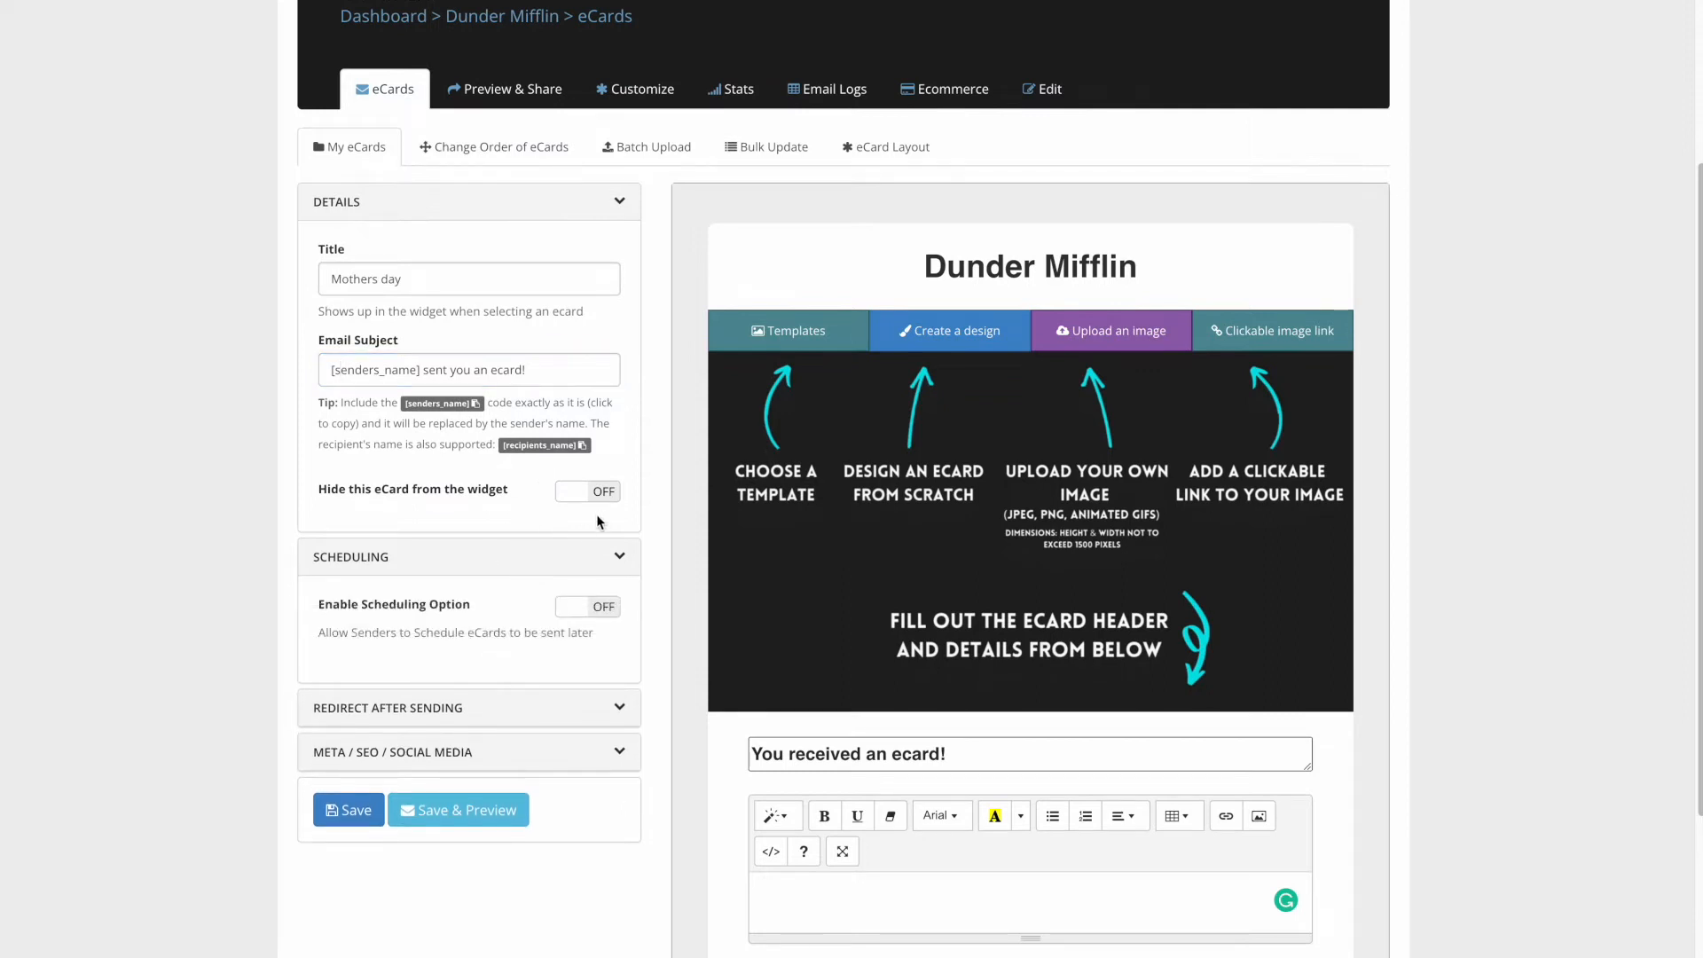
pyautogui.scroll(-1, 667, 488)
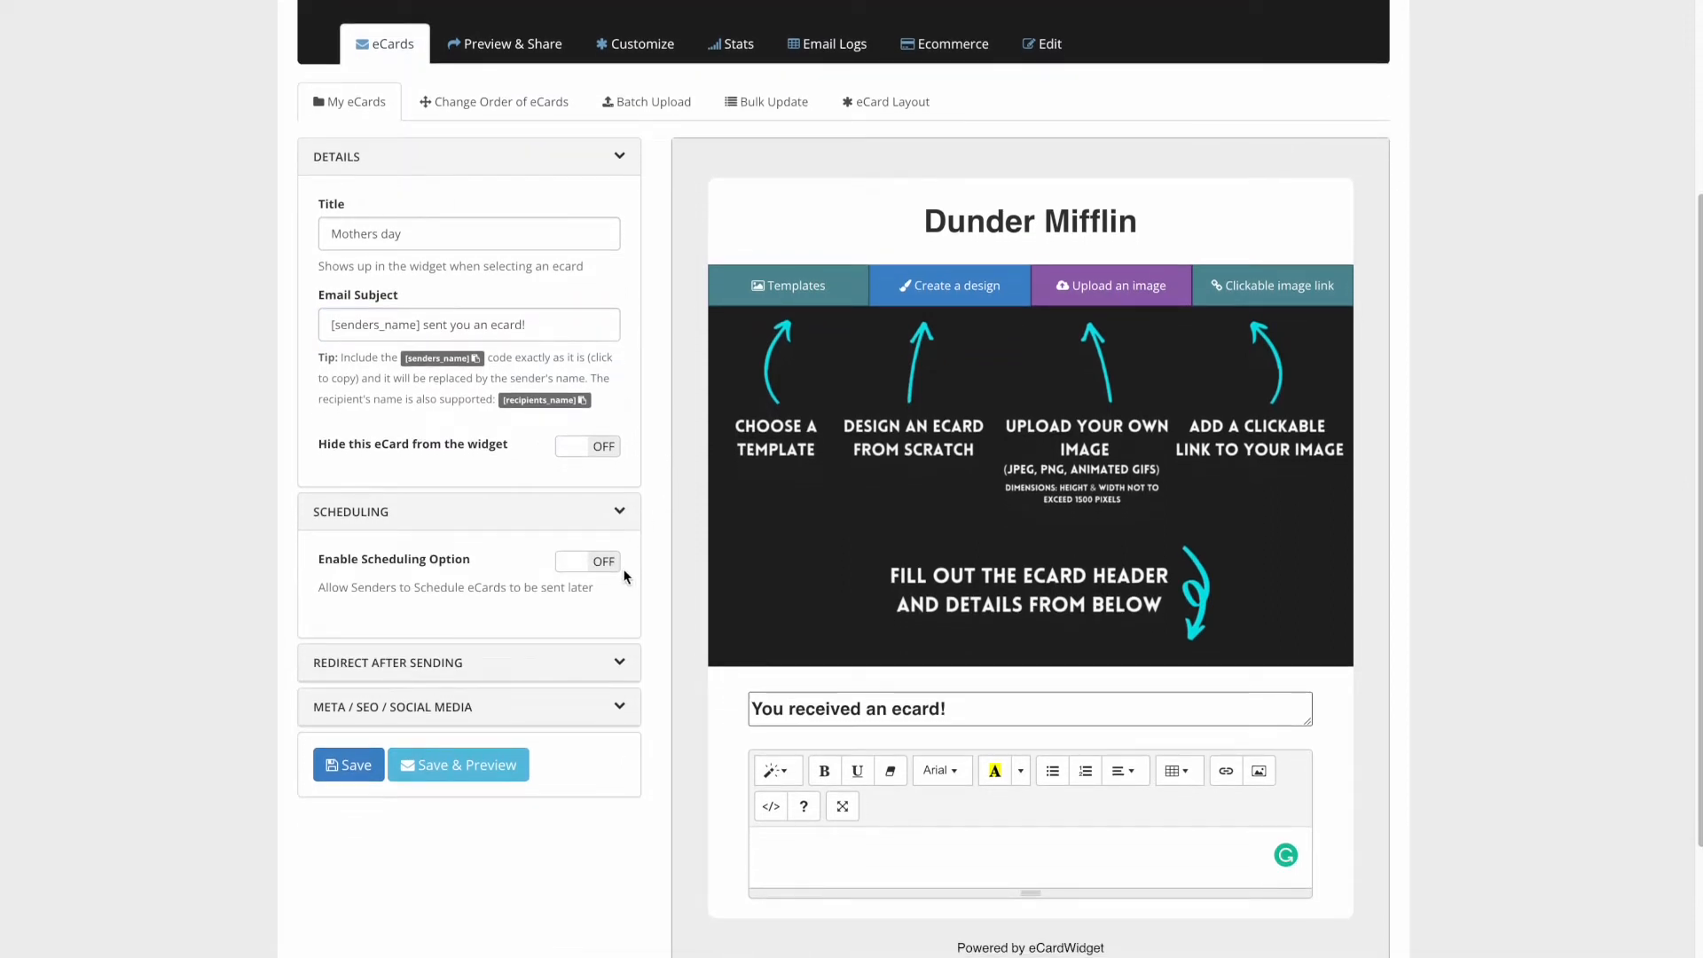
pyautogui.scroll(-1, 618, 599)
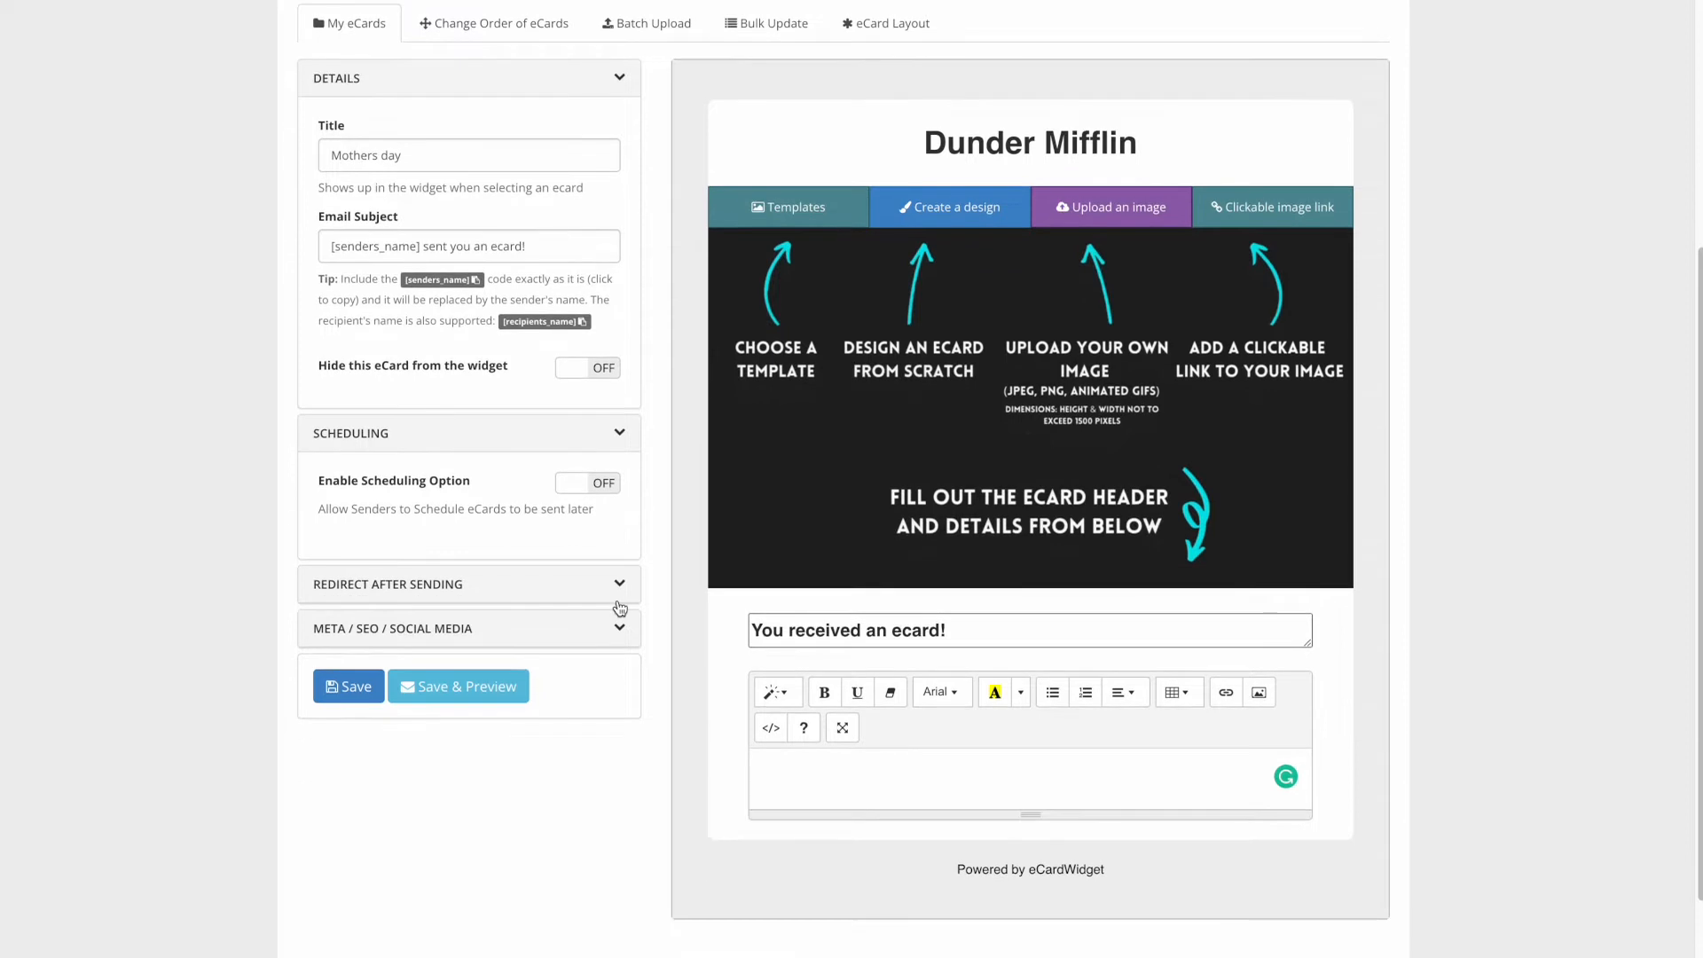
pyautogui.click(552, 593)
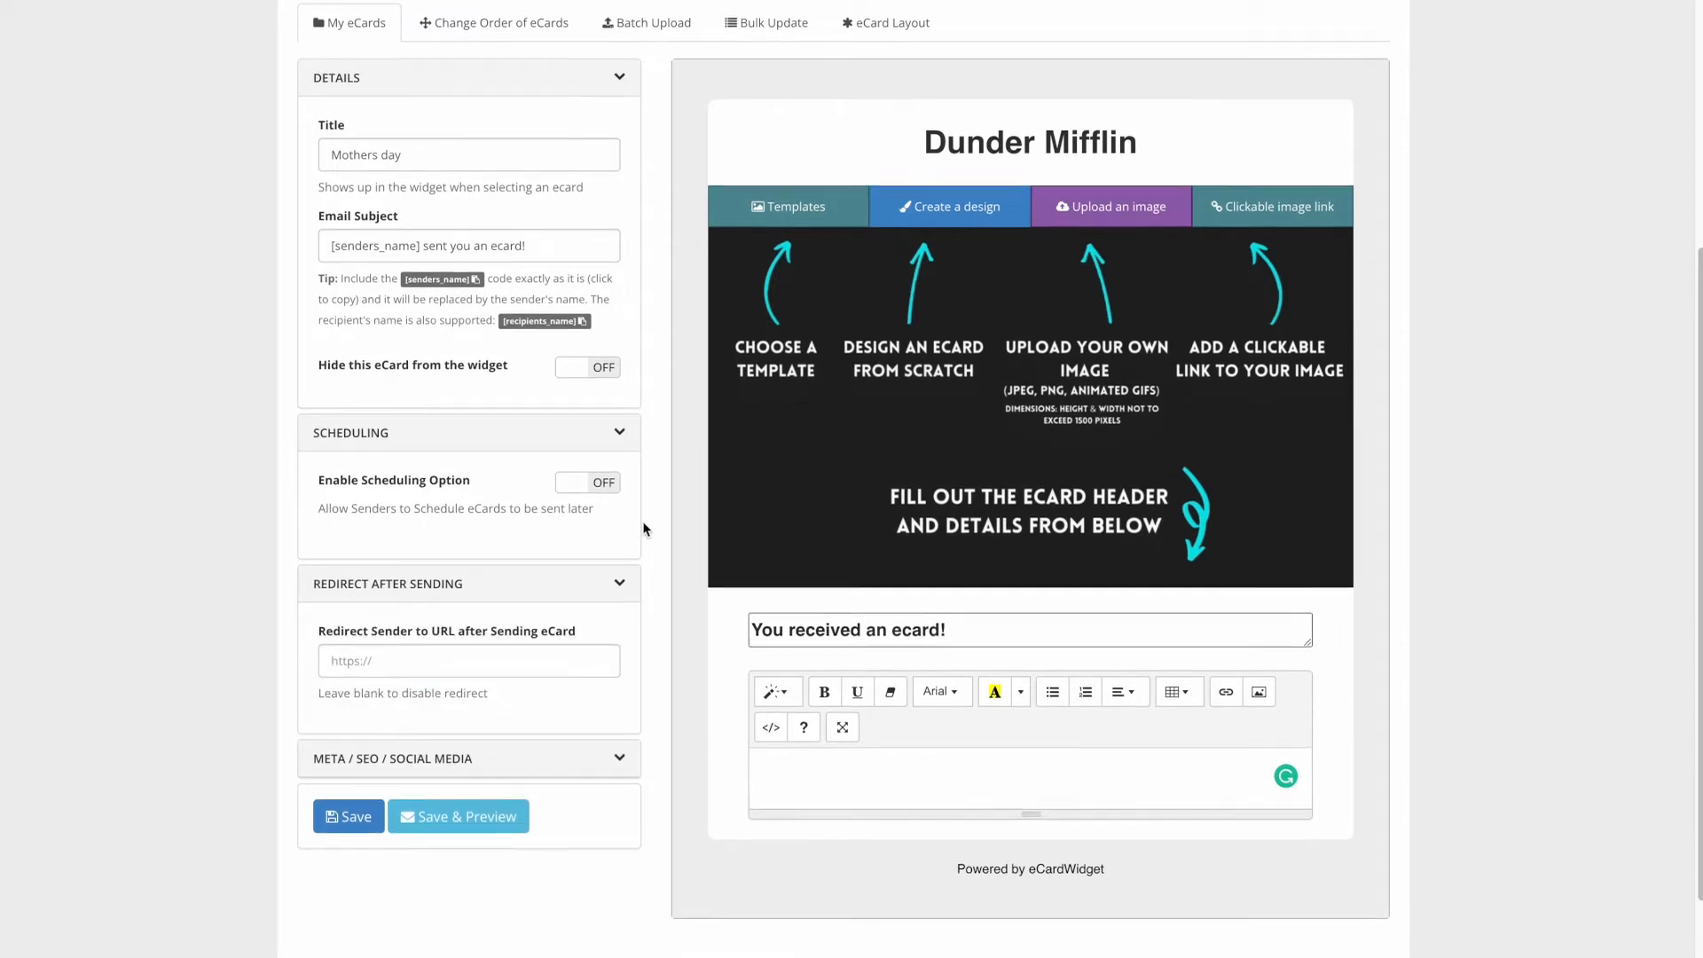
pyautogui.scroll(-1, 640, 523)
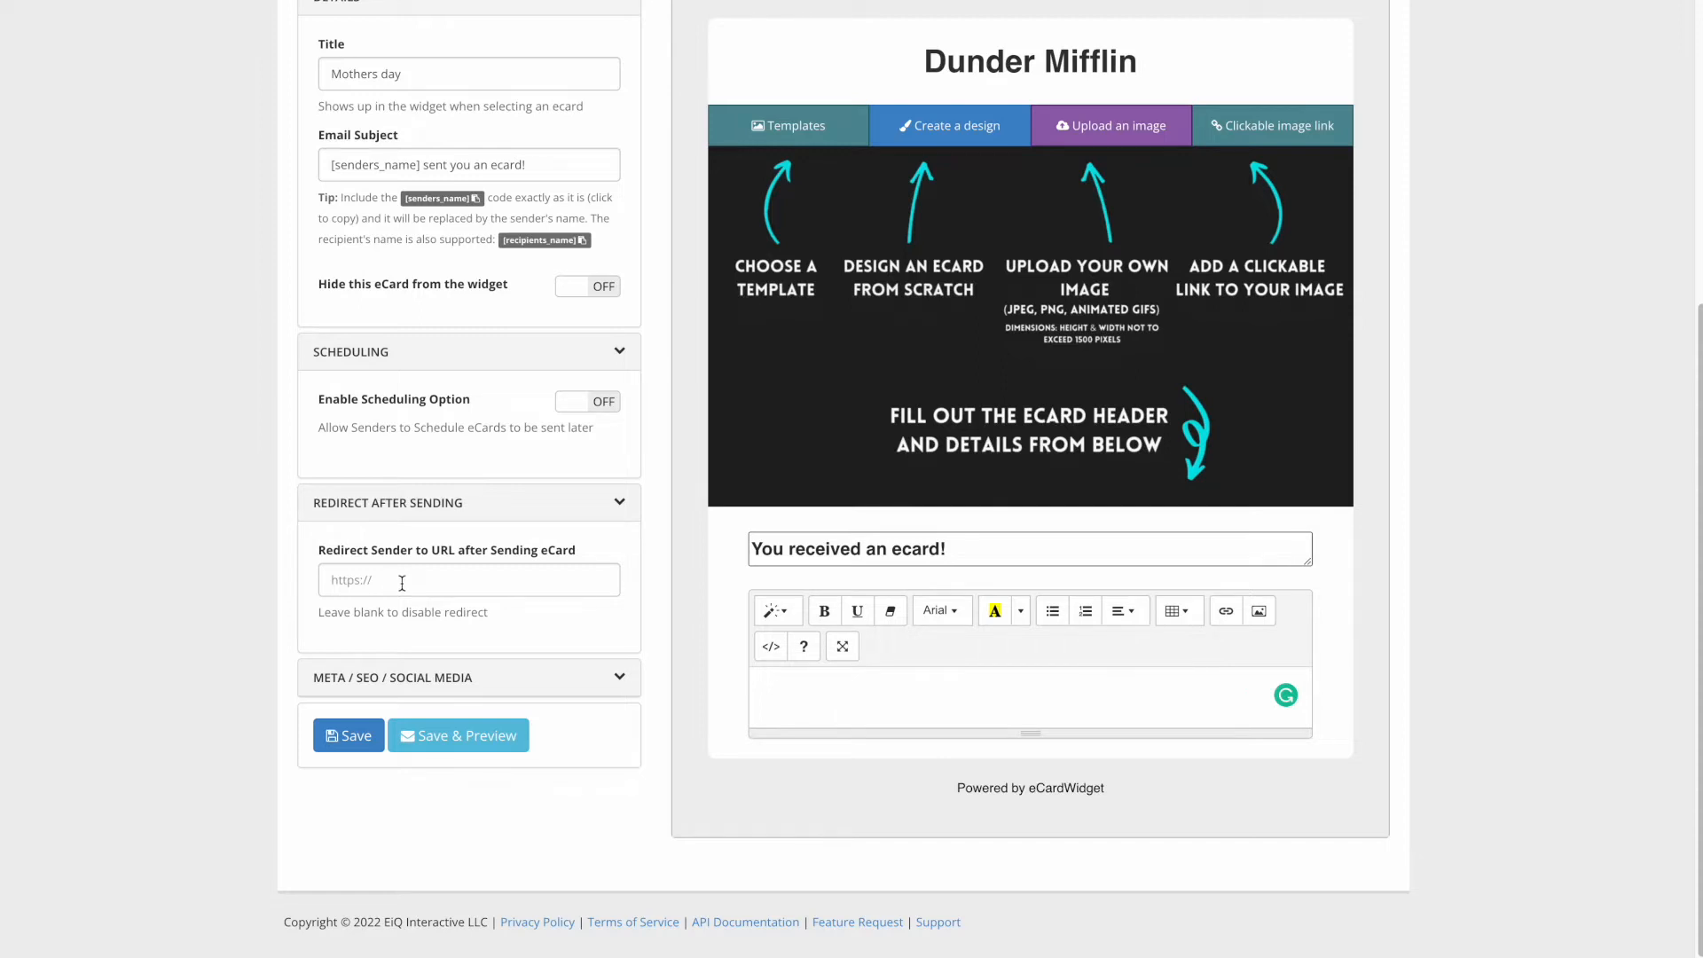
pyautogui.click(494, 696)
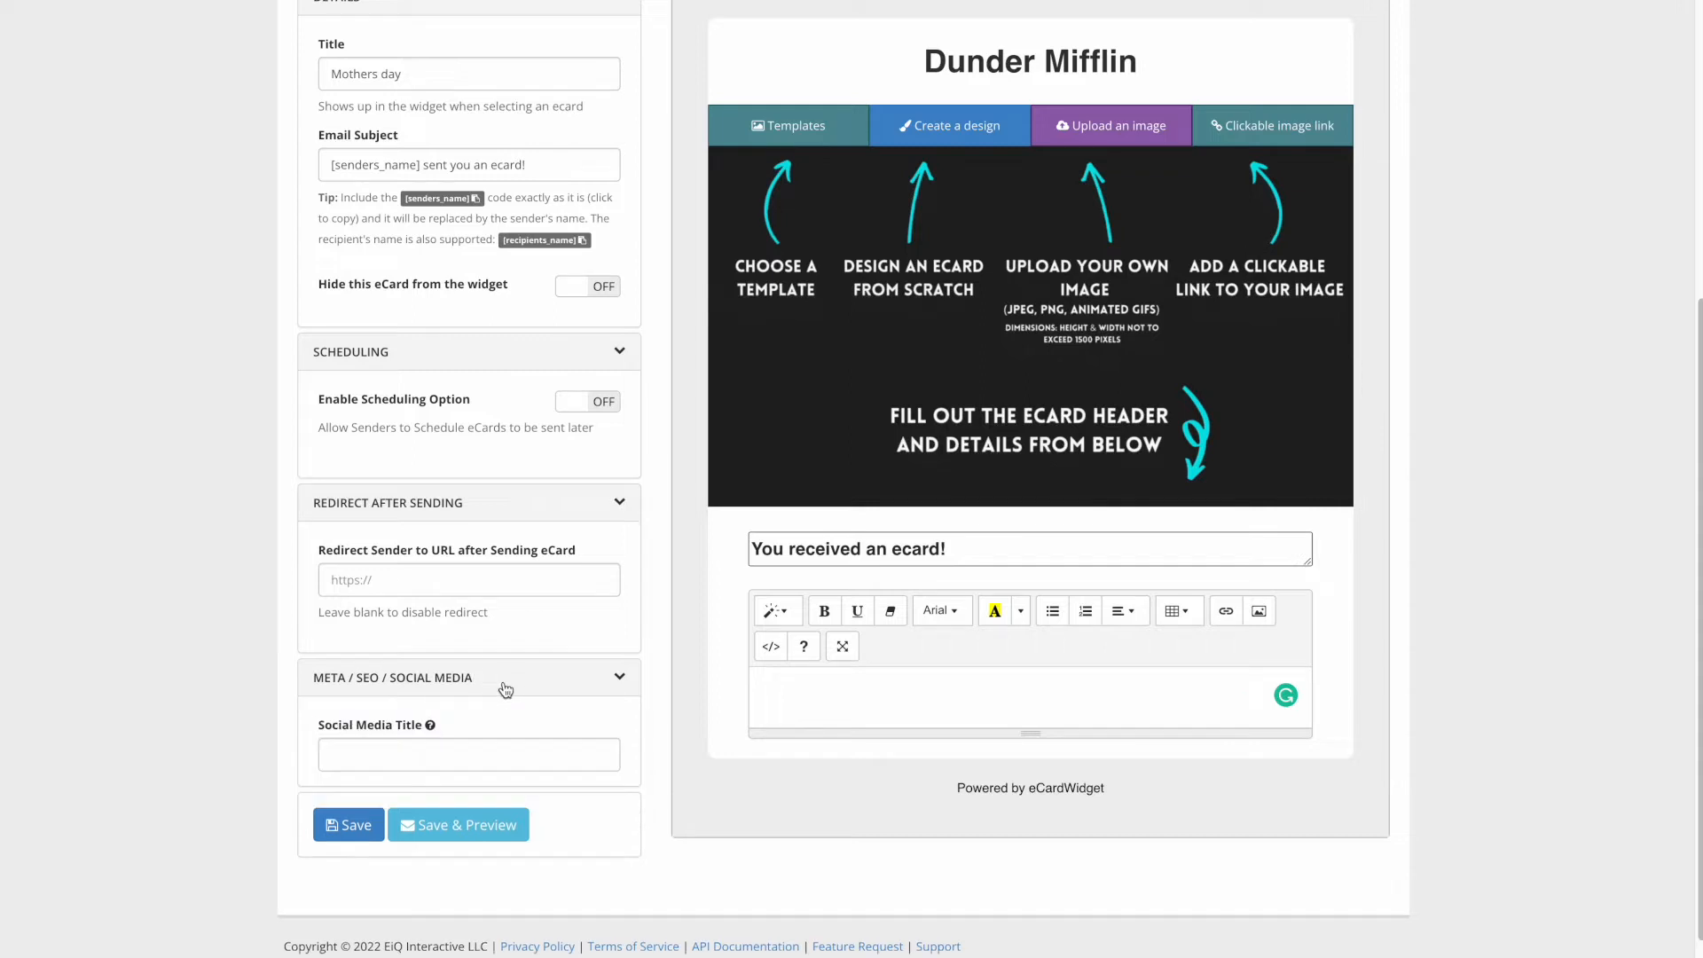
pyautogui.scroll(-2, 523, 620)
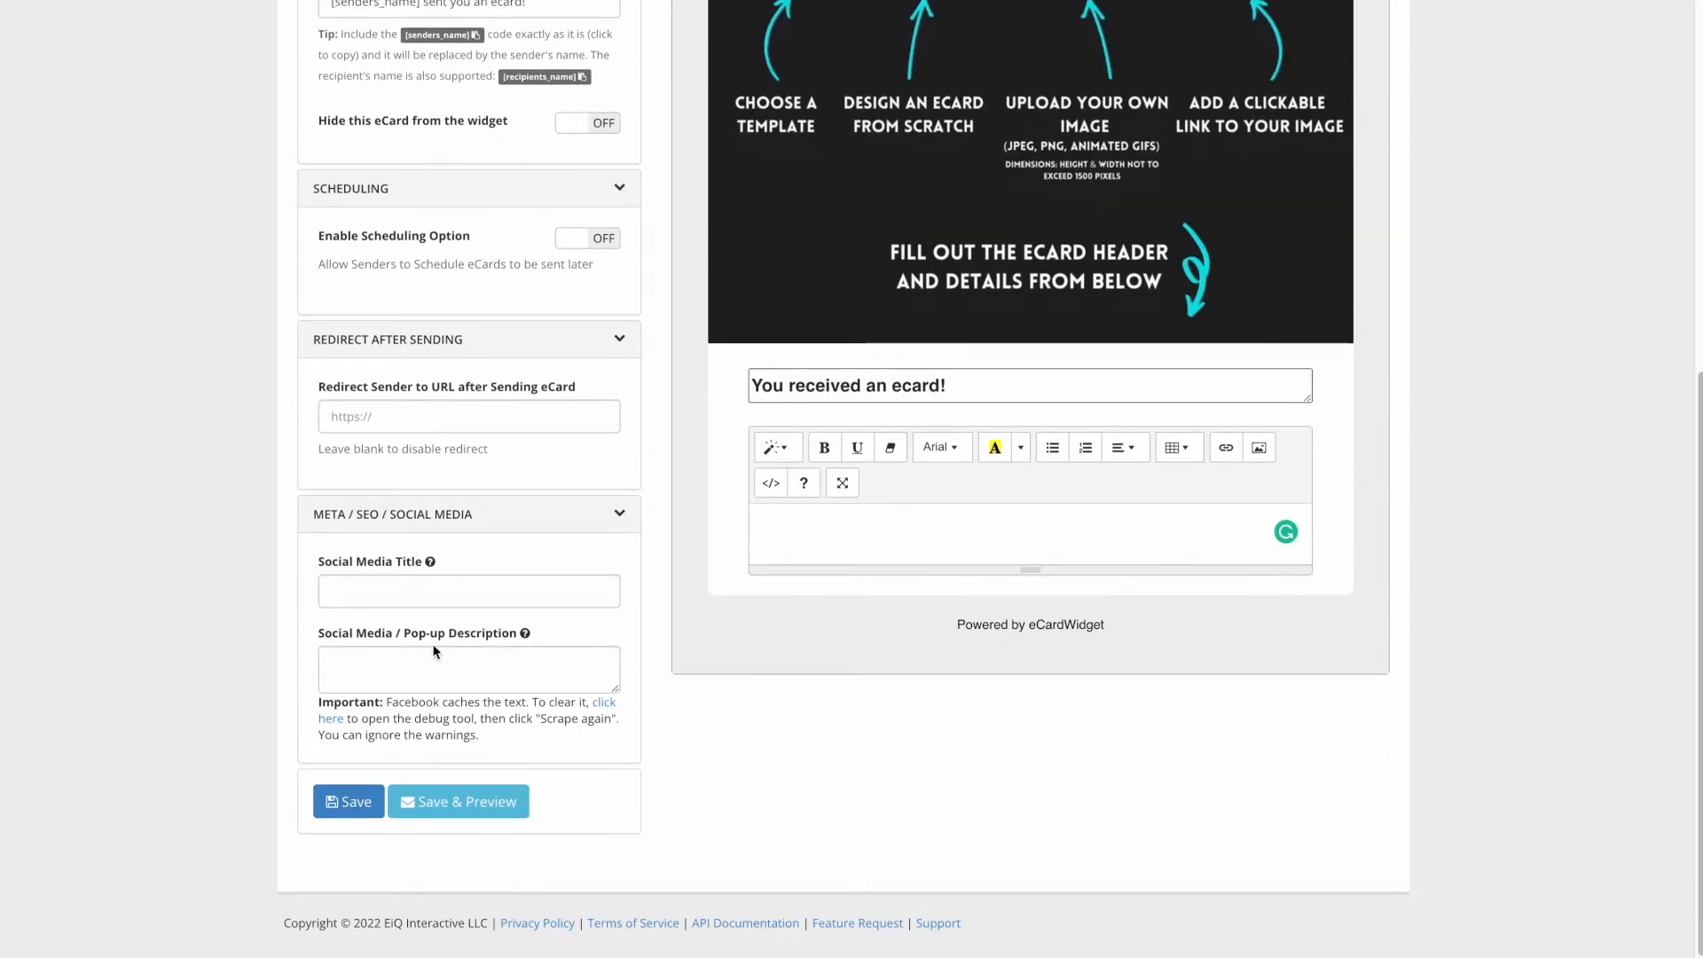
pyautogui.click(349, 801)
pyautogui.scroll(-3, 662, 275)
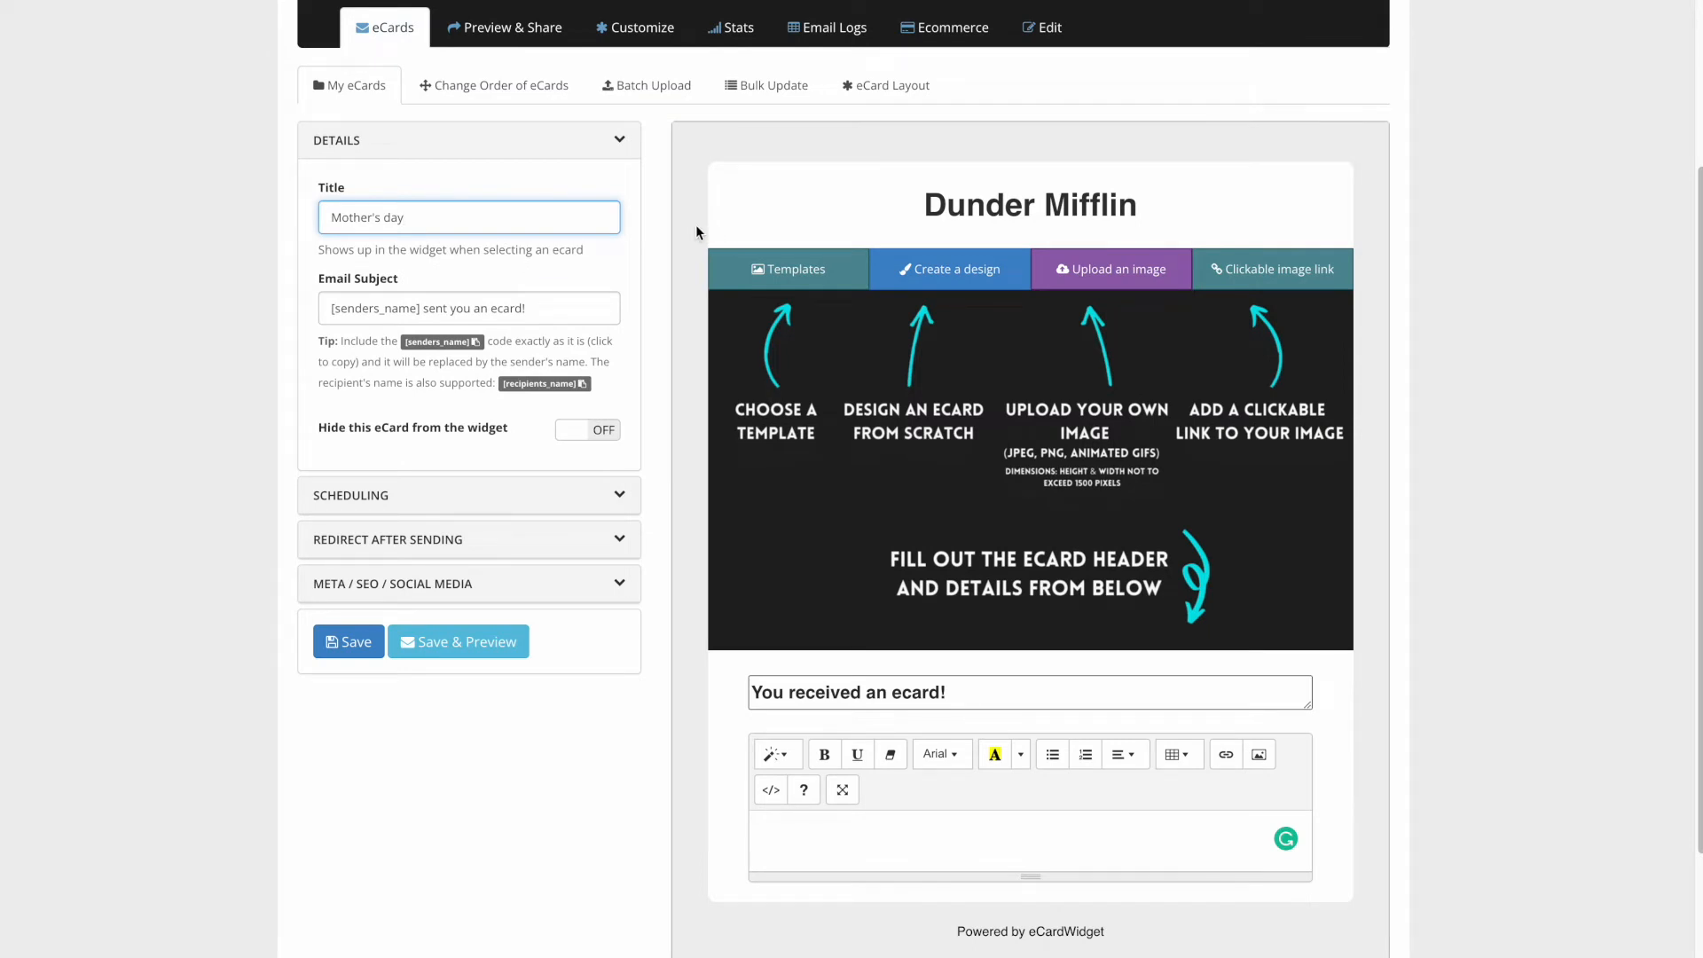
# - Upload mothersday.png as the eCard's image
pyautogui.click(1116, 280)
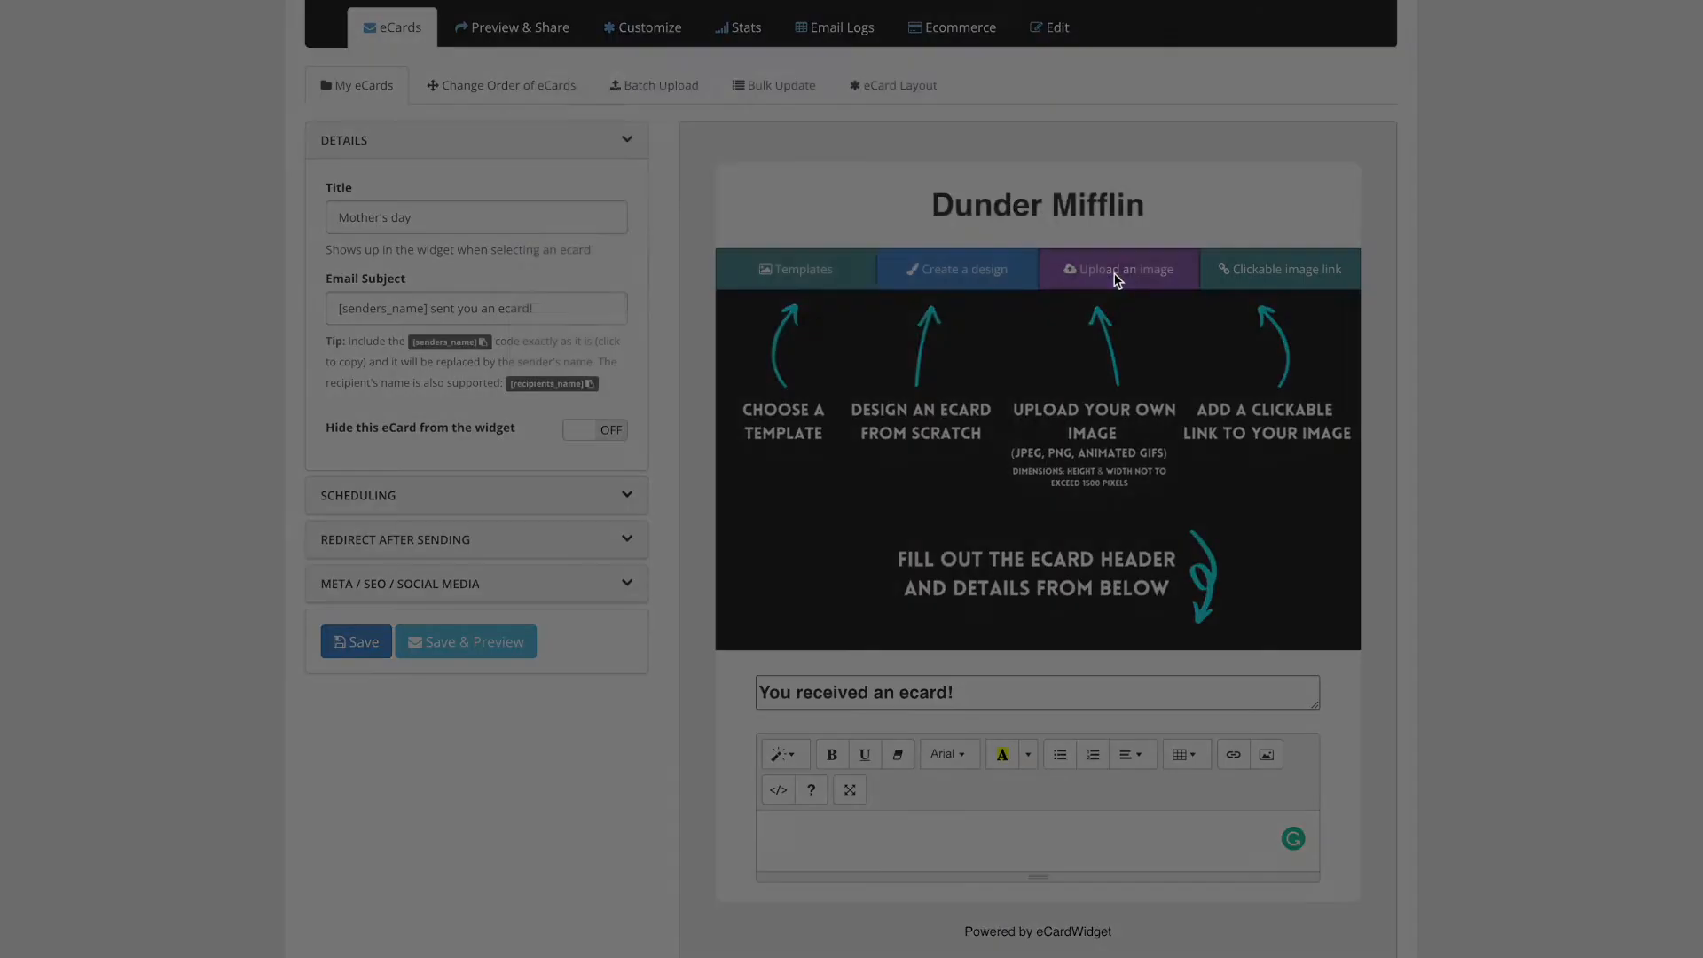
pyautogui.click(927, 217)
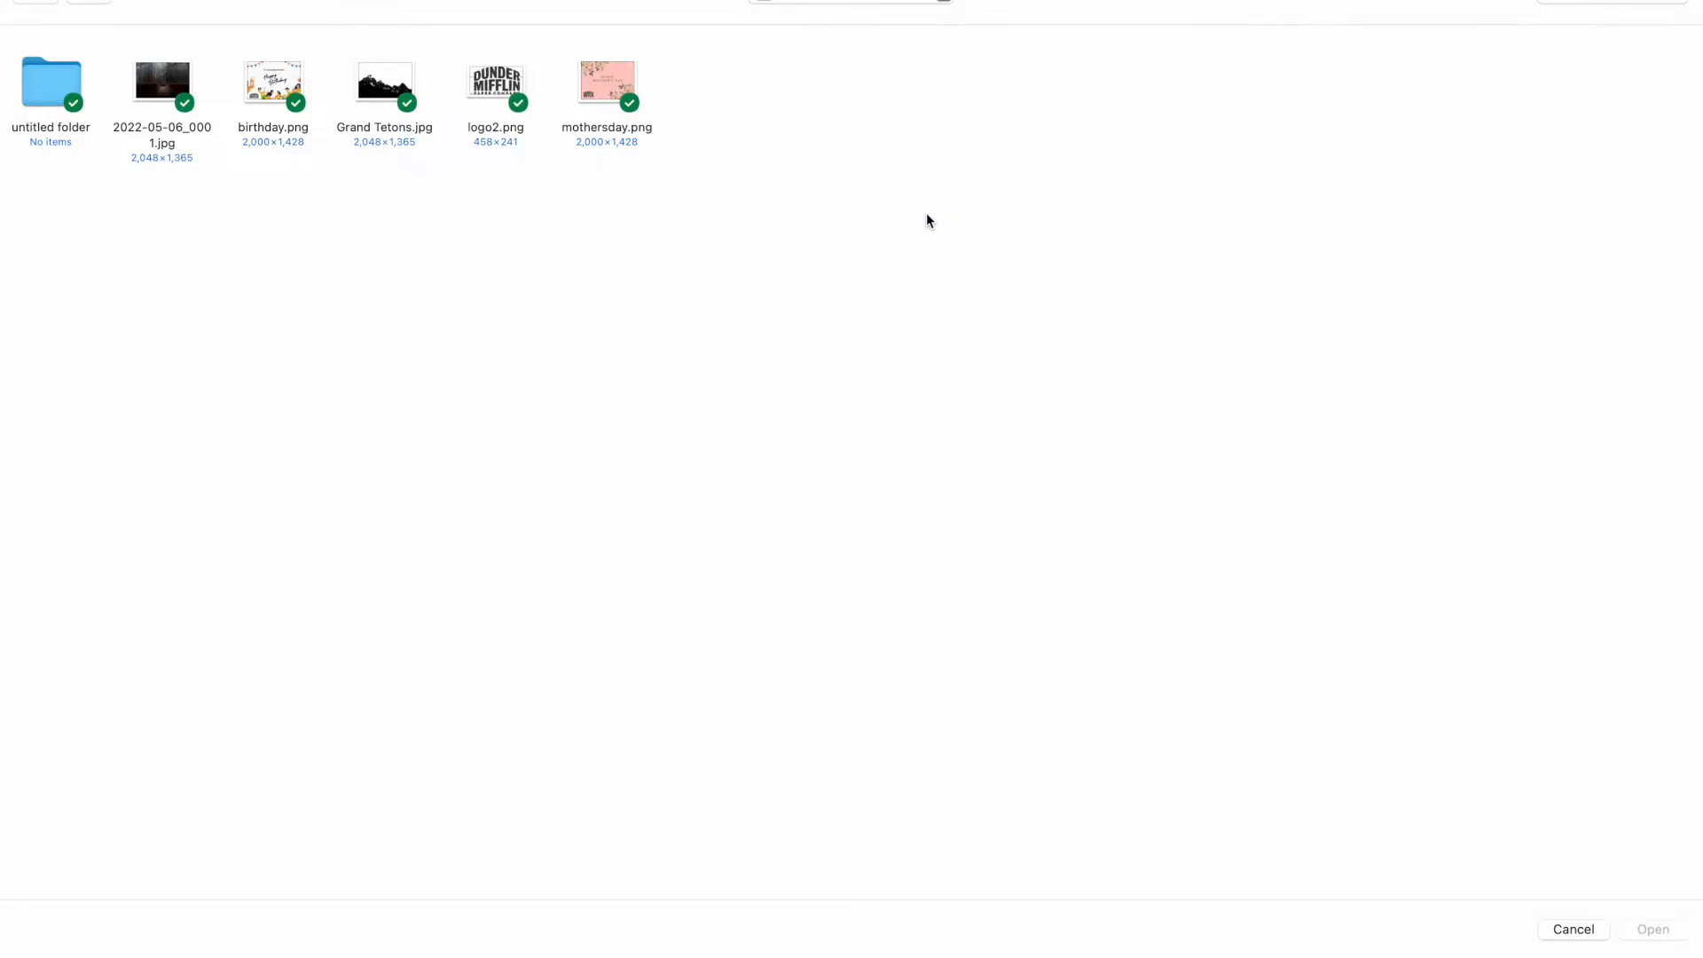
pyautogui.click(600, 83)
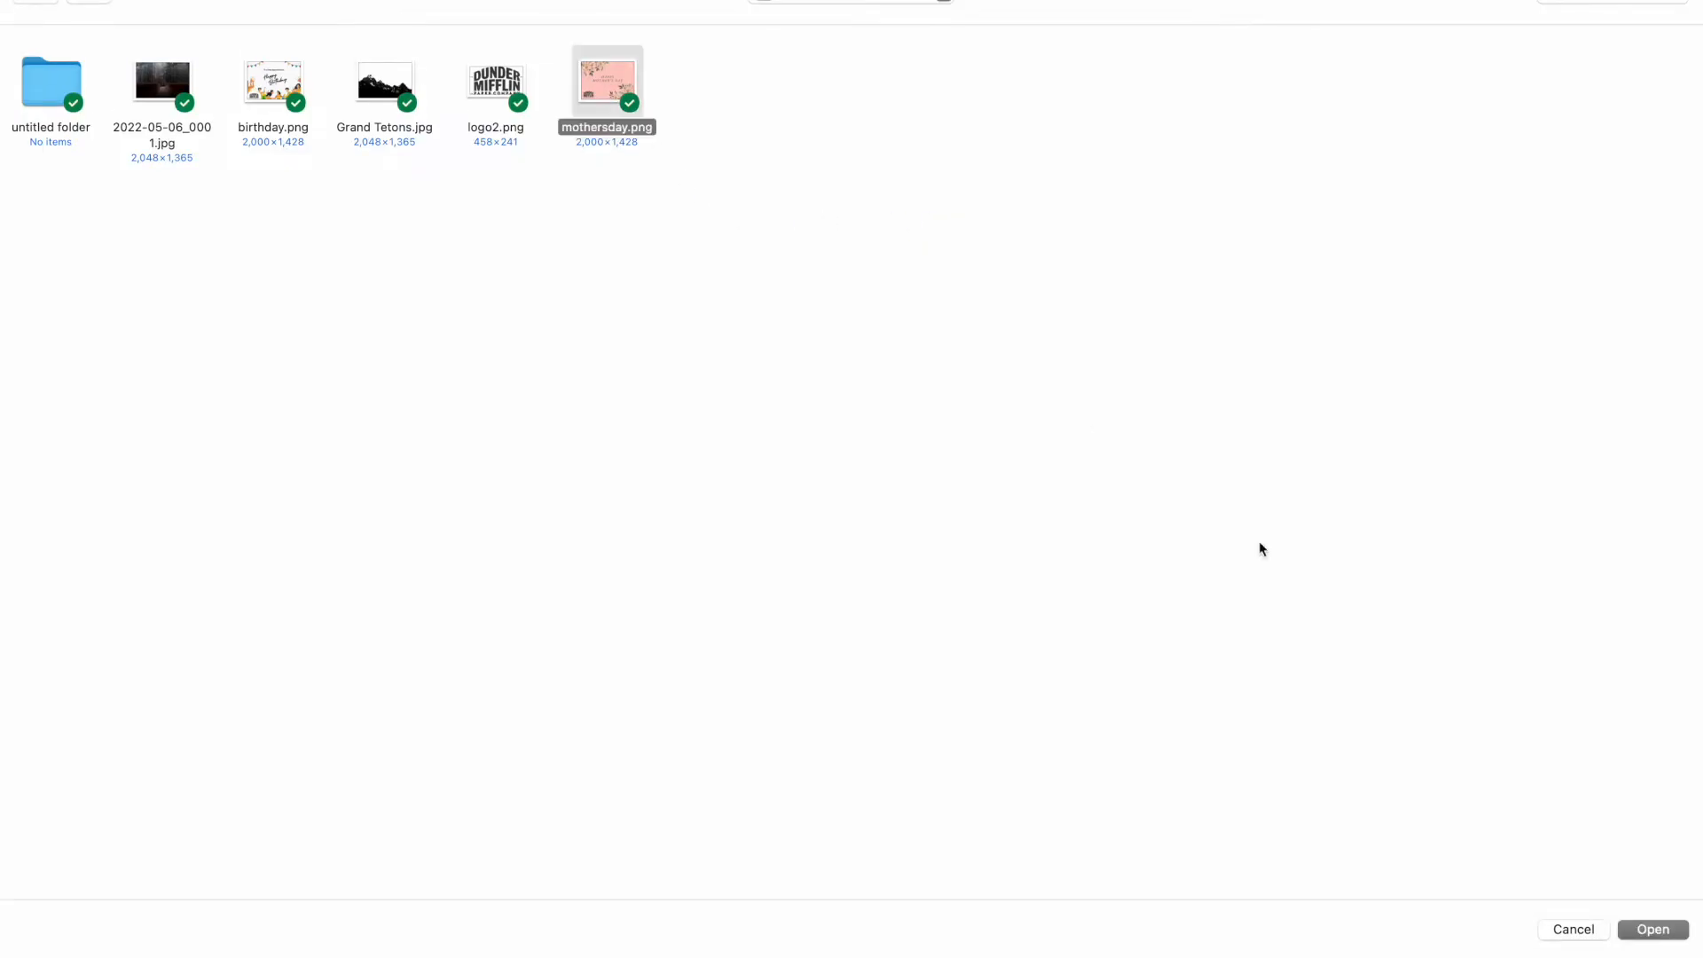
pyautogui.click(1653, 931)
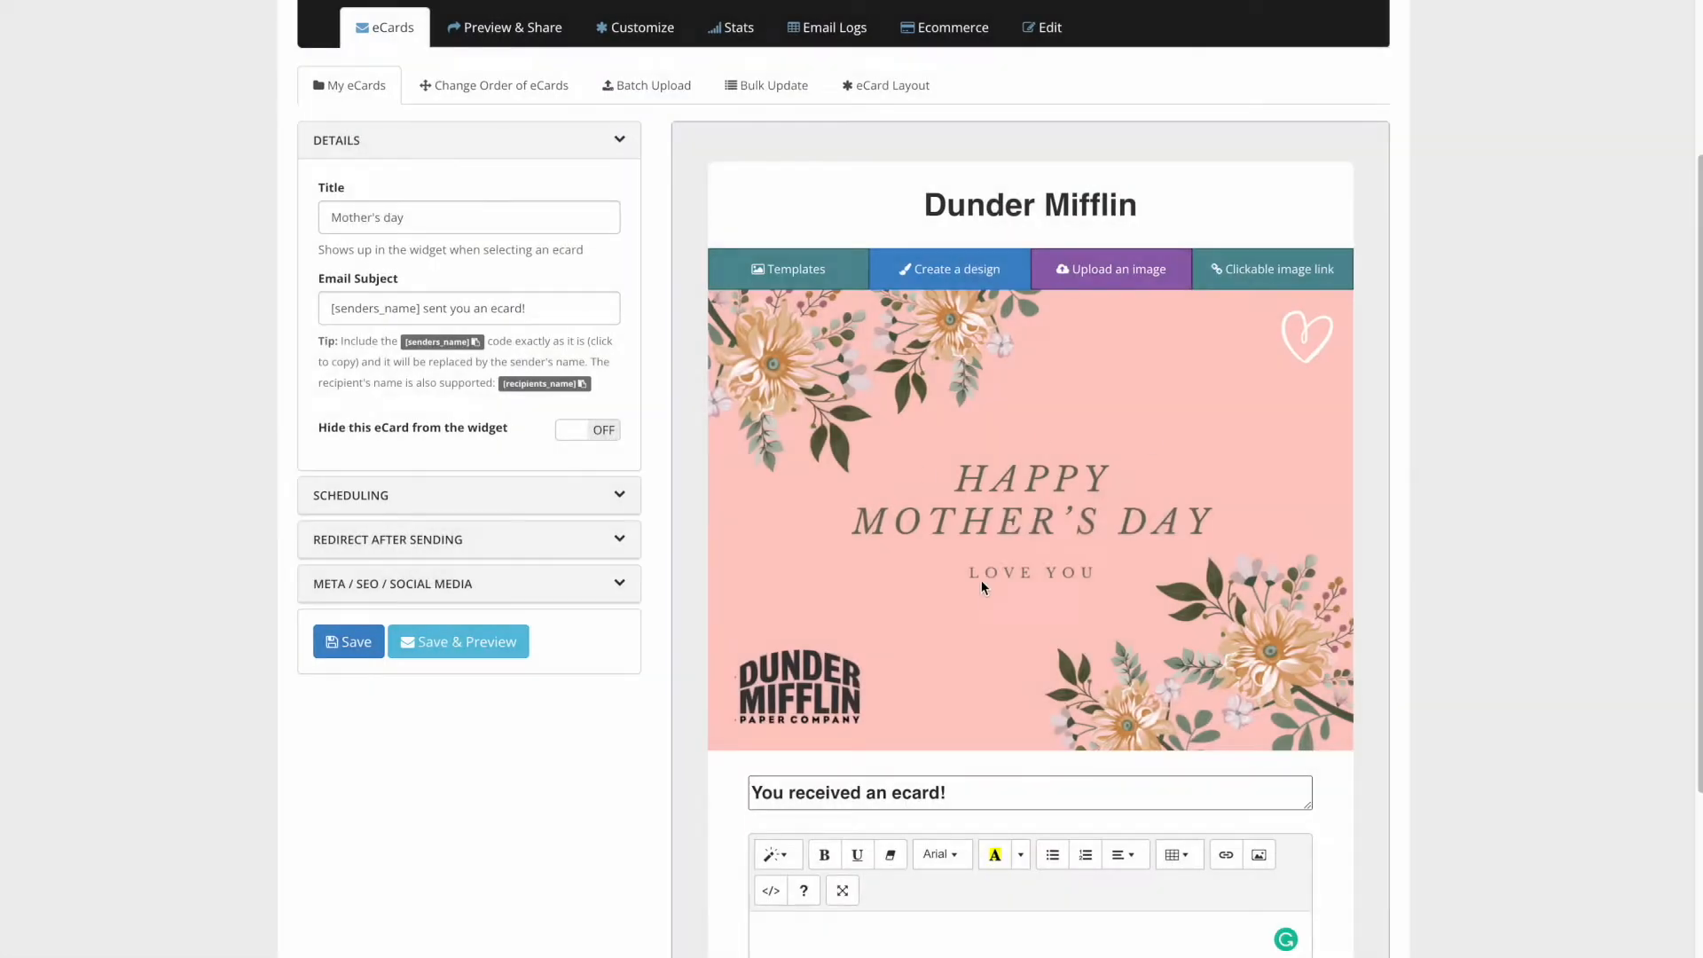
pyautogui.scroll(-2, 1008, 575)
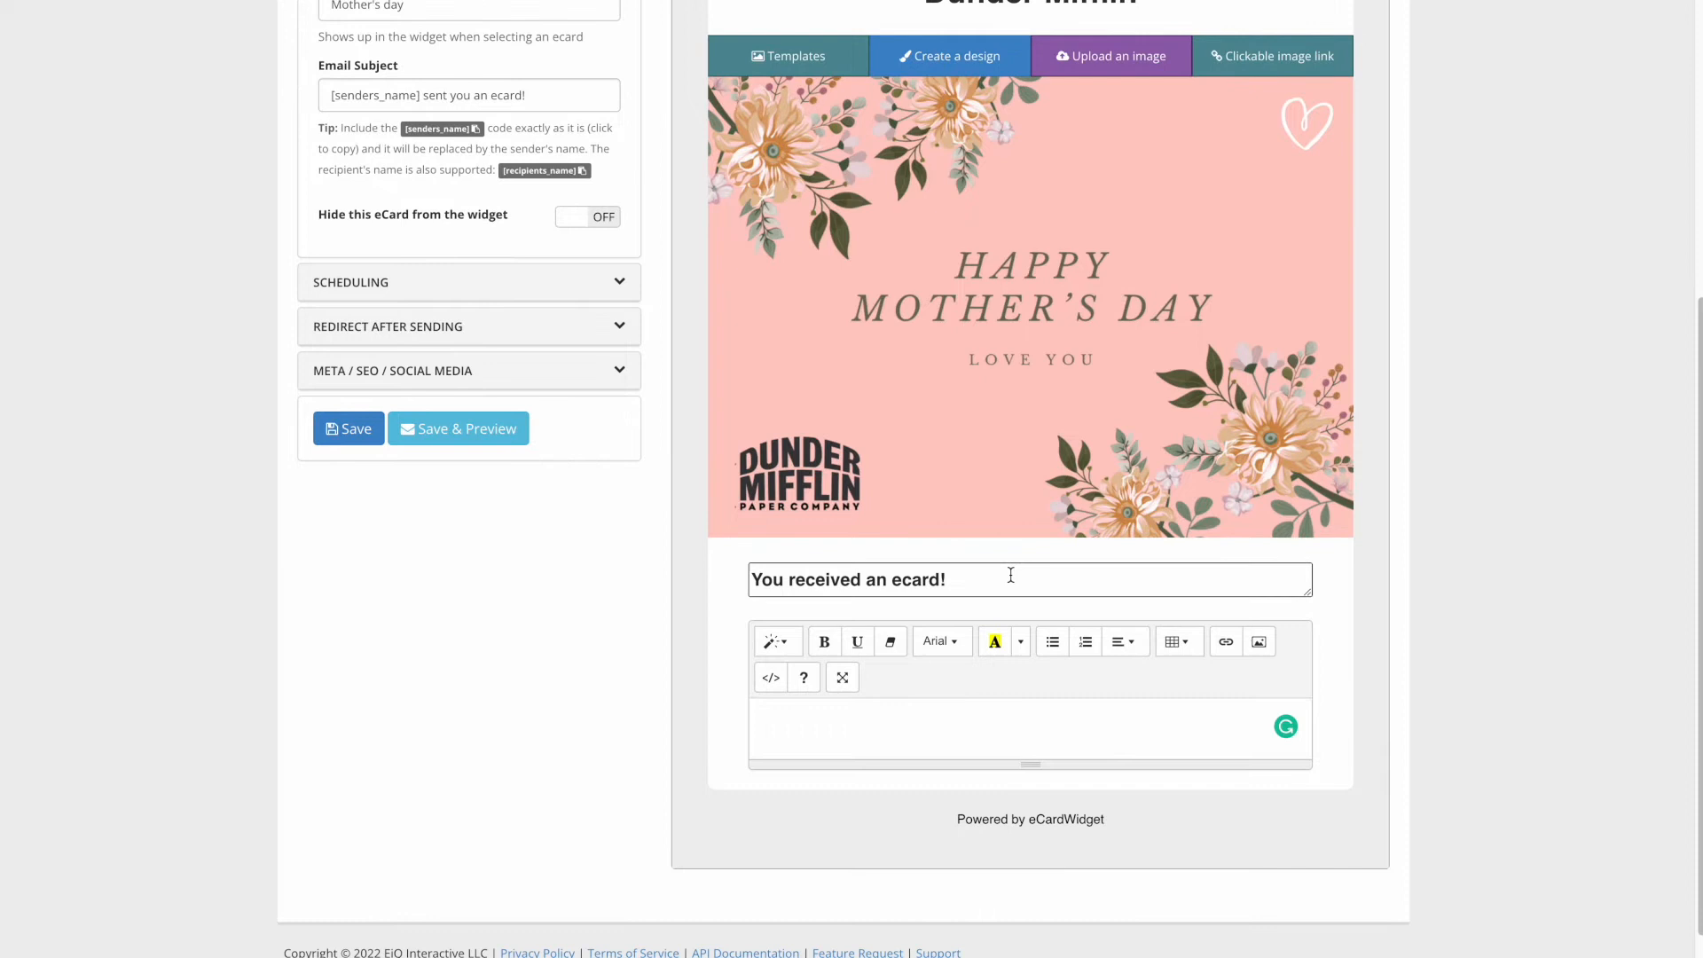
# - Write the message 'Happy Mother's day.' and save the eCard
pyautogui.click(967, 732)
pyautogui.write("Happy Mother's day.")
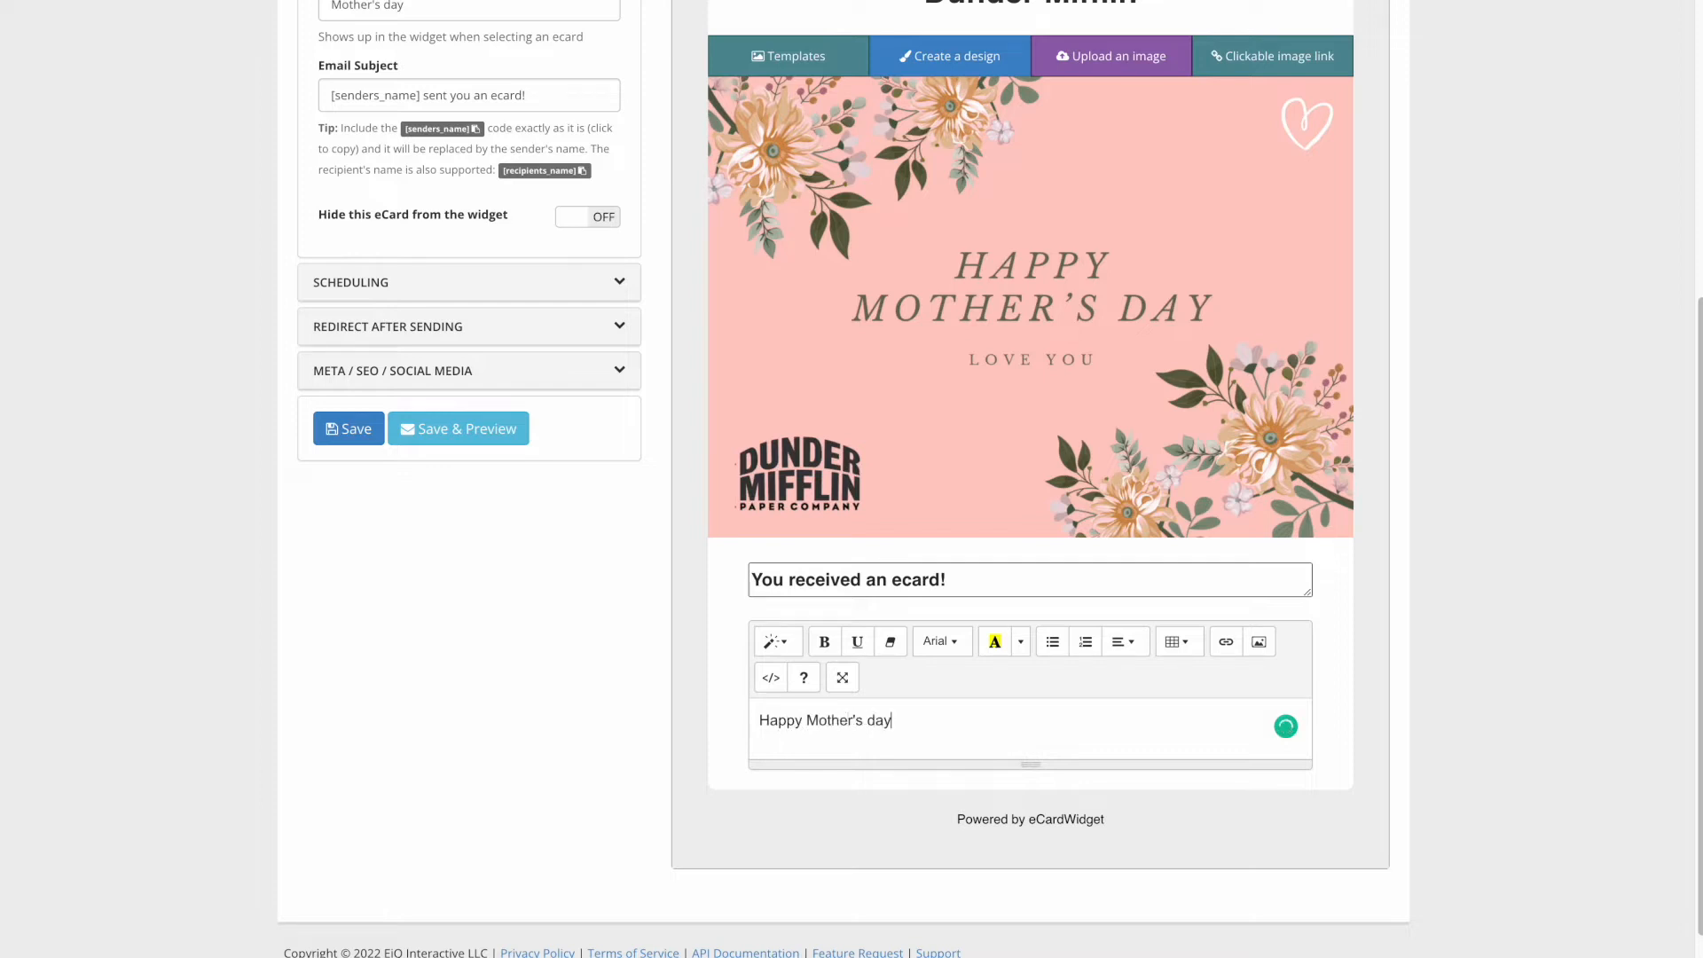
pyautogui.press('Return')
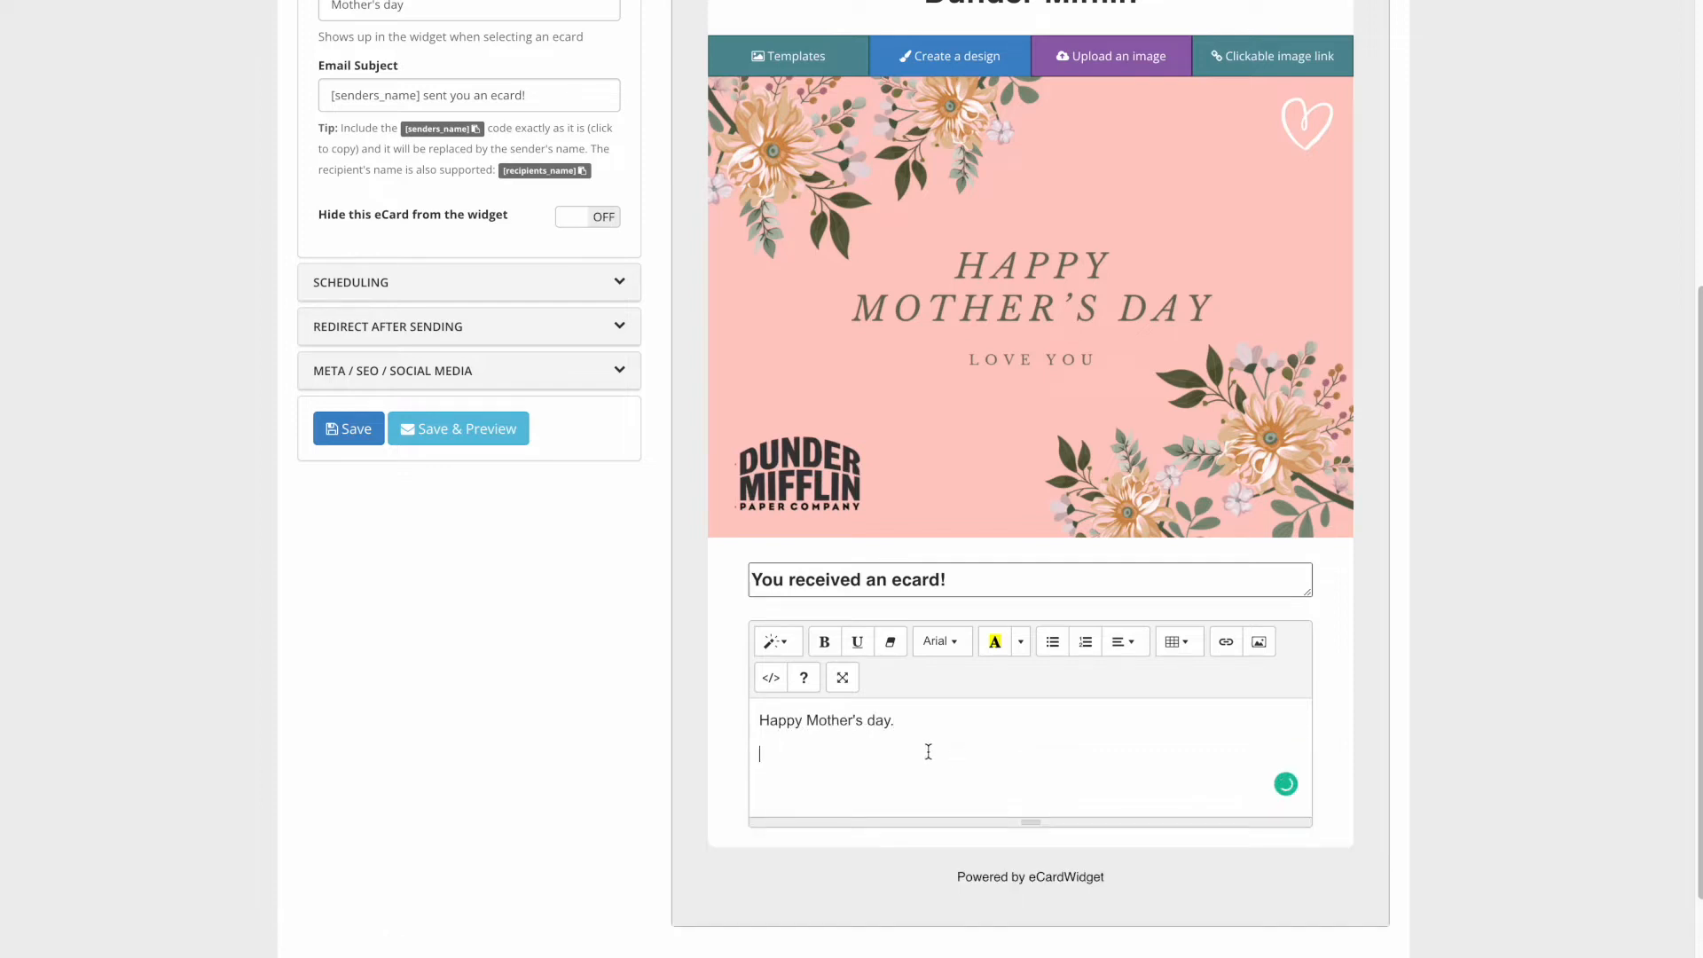
pyautogui.scroll(2, 582, 536)
pyautogui.click(355, 596)
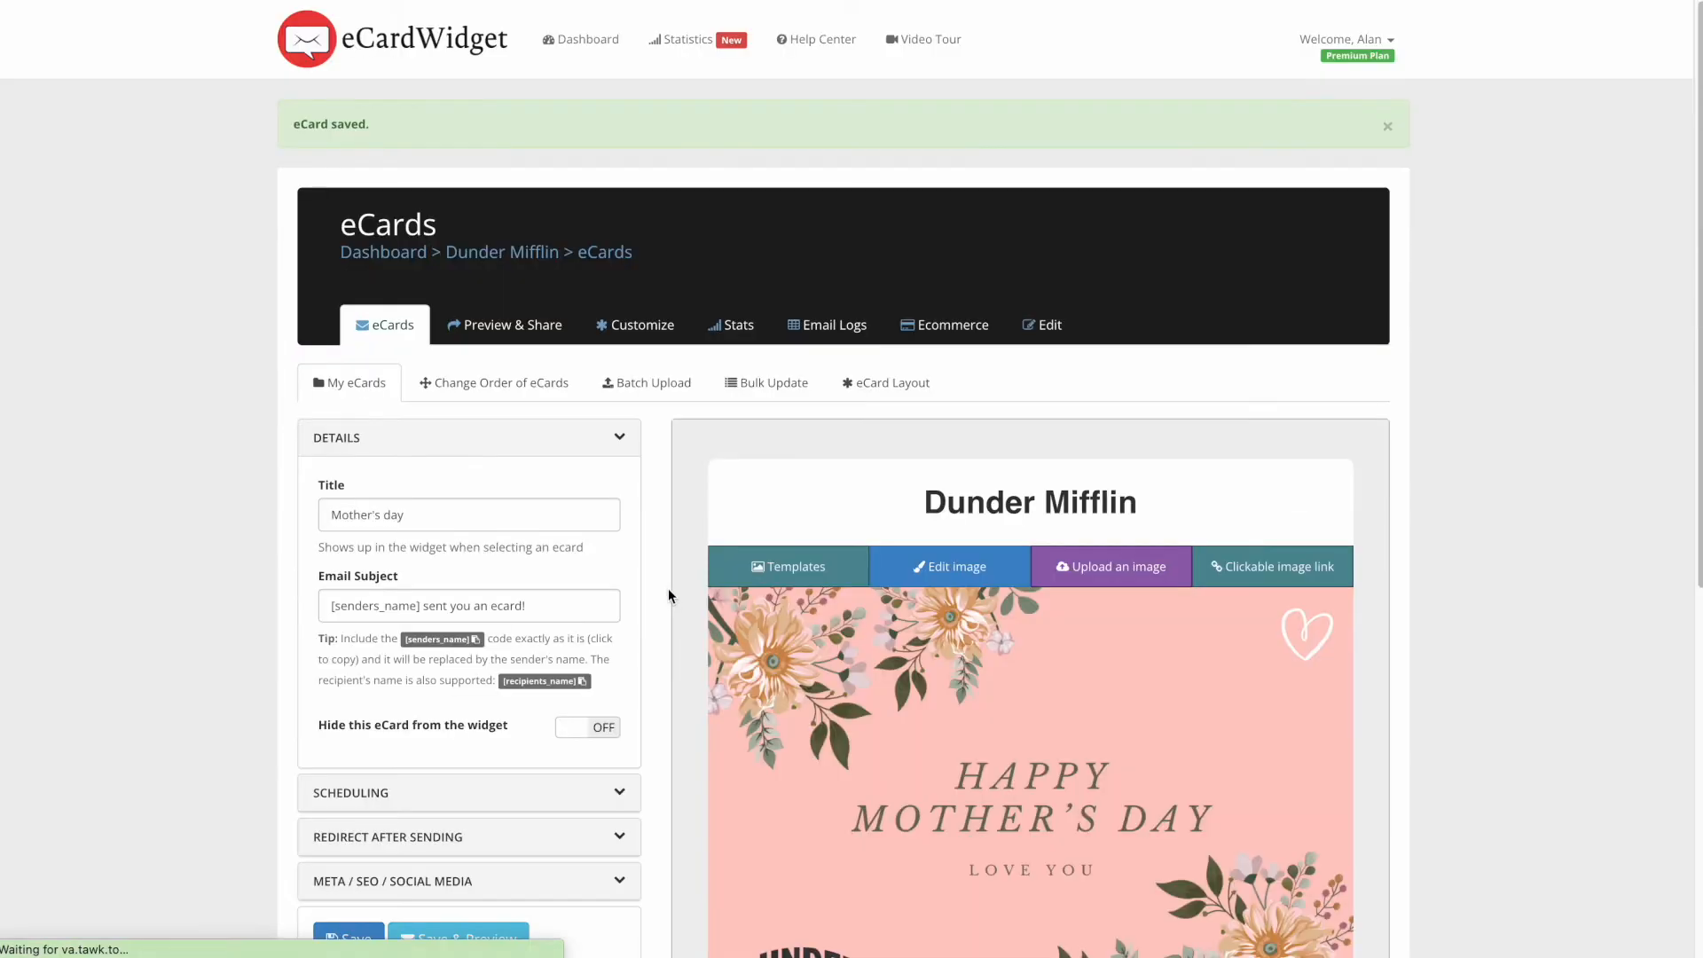
# - Add another eCard titled 'Birthday'
pyautogui.scroll(-4, 756, 475)
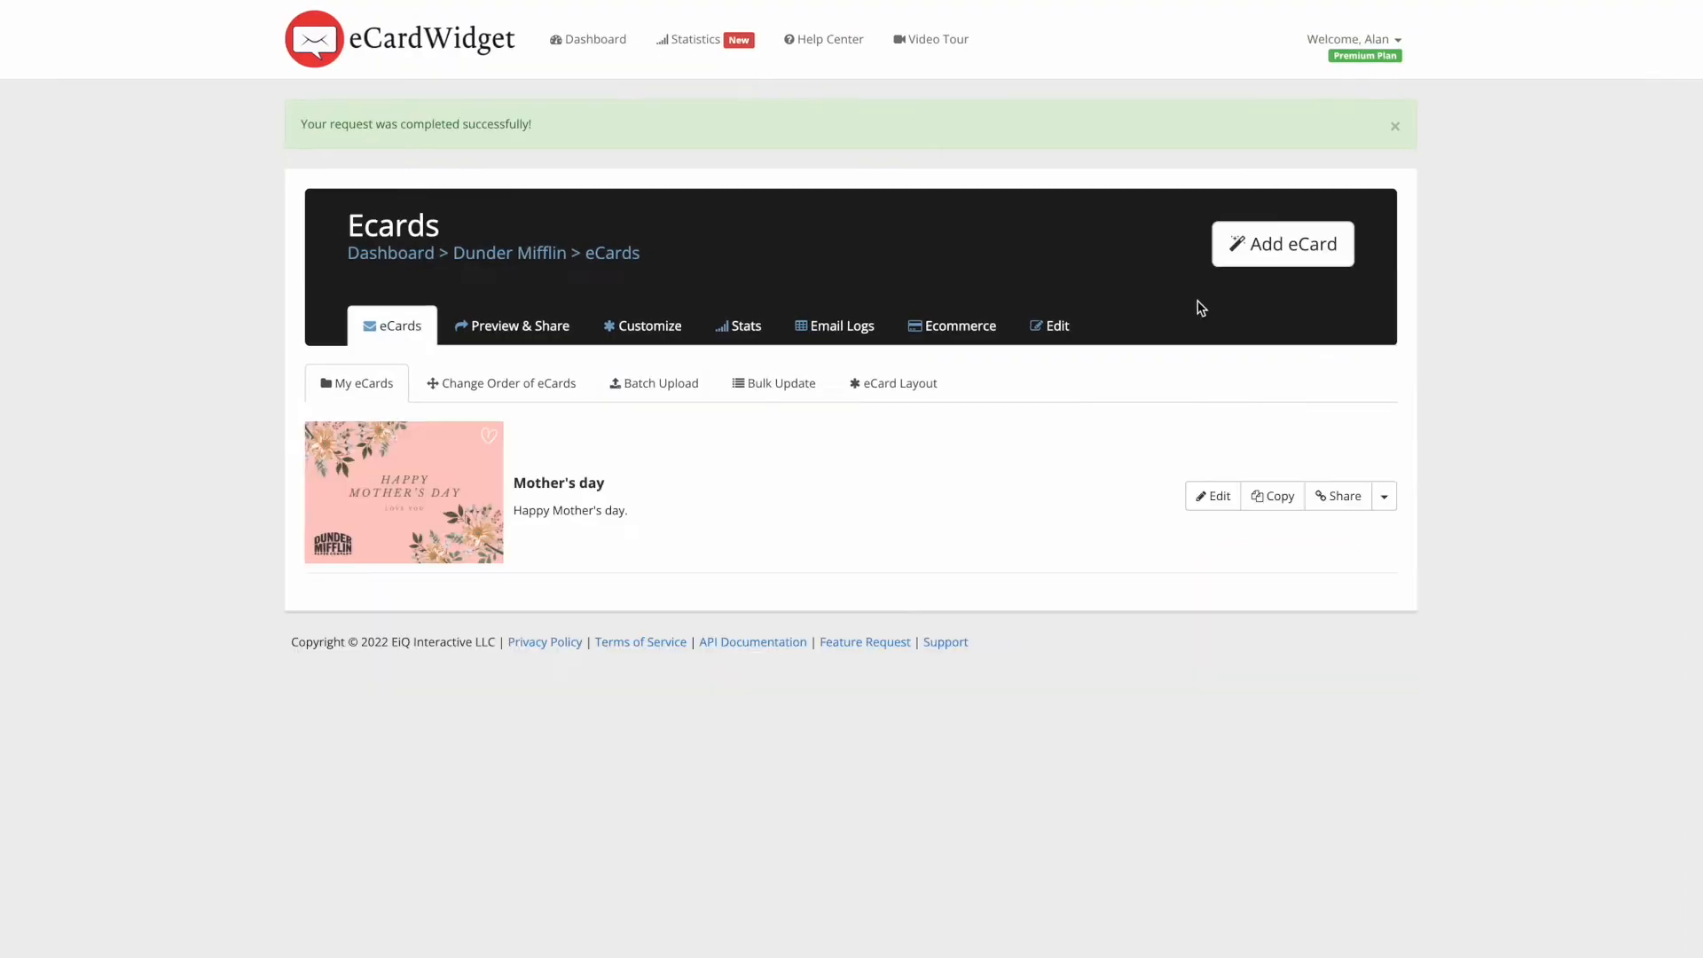
pyautogui.click(1294, 248)
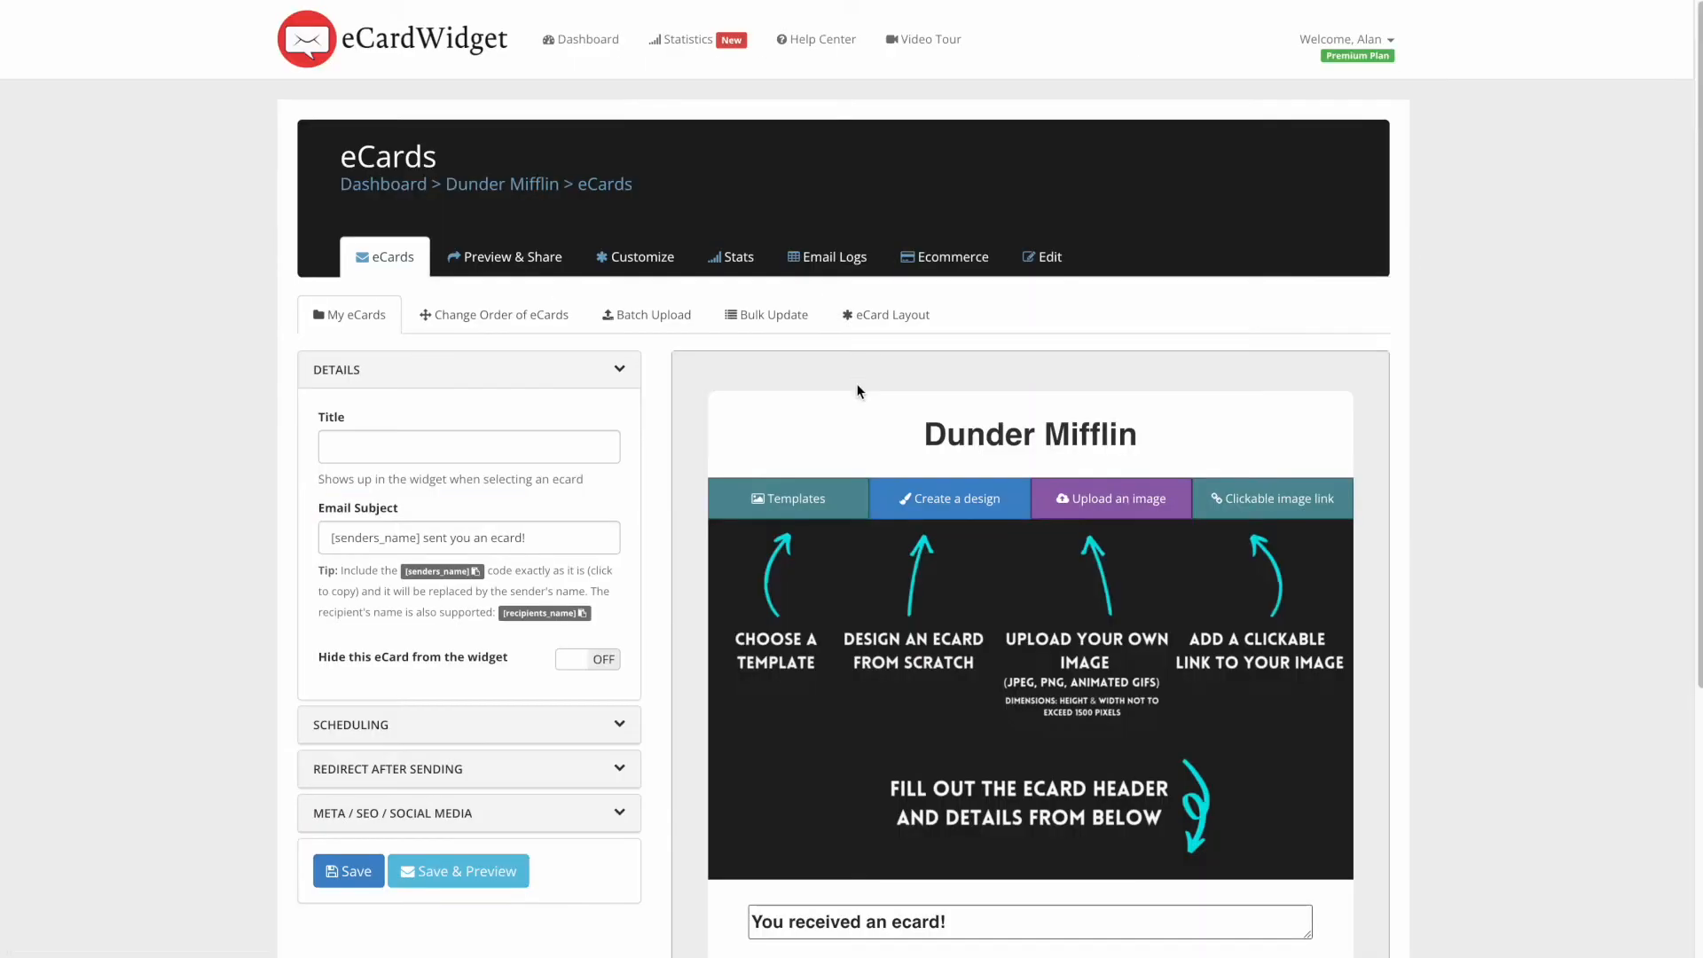
pyautogui.click(393, 444)
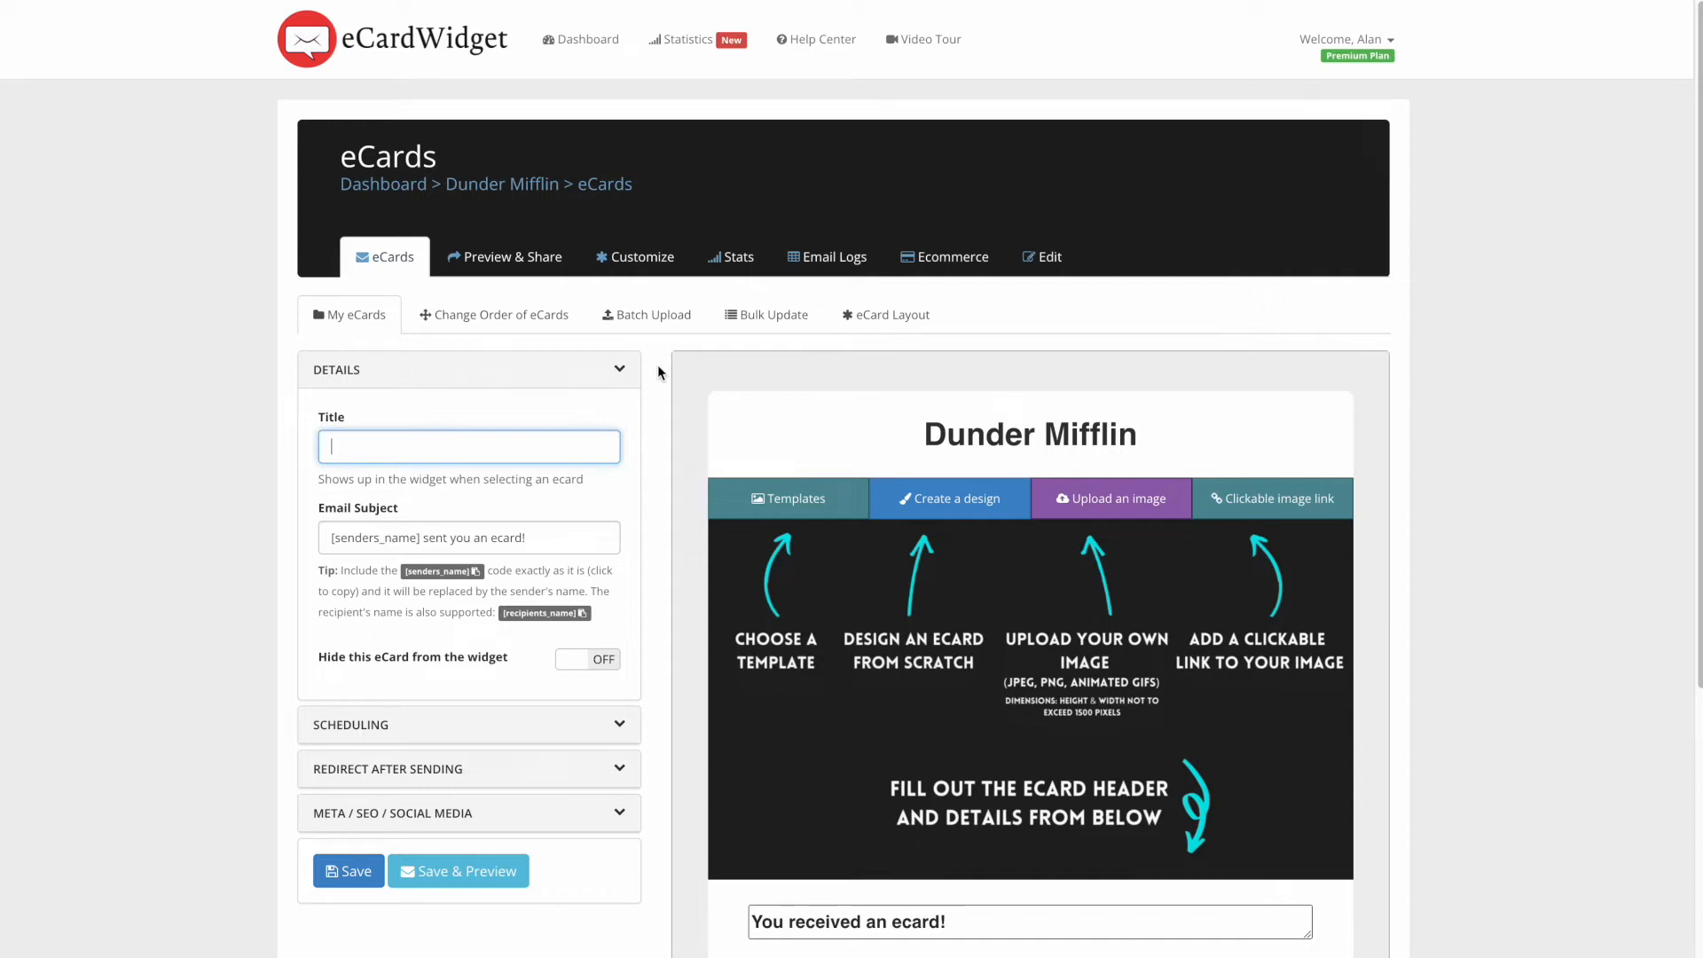
pyautogui.write('Birthday')
# - Upload birthday.png as the Birthday eCard's image and save and preview it
pyautogui.scroll(-1, 743, 390)
pyautogui.click(1072, 447)
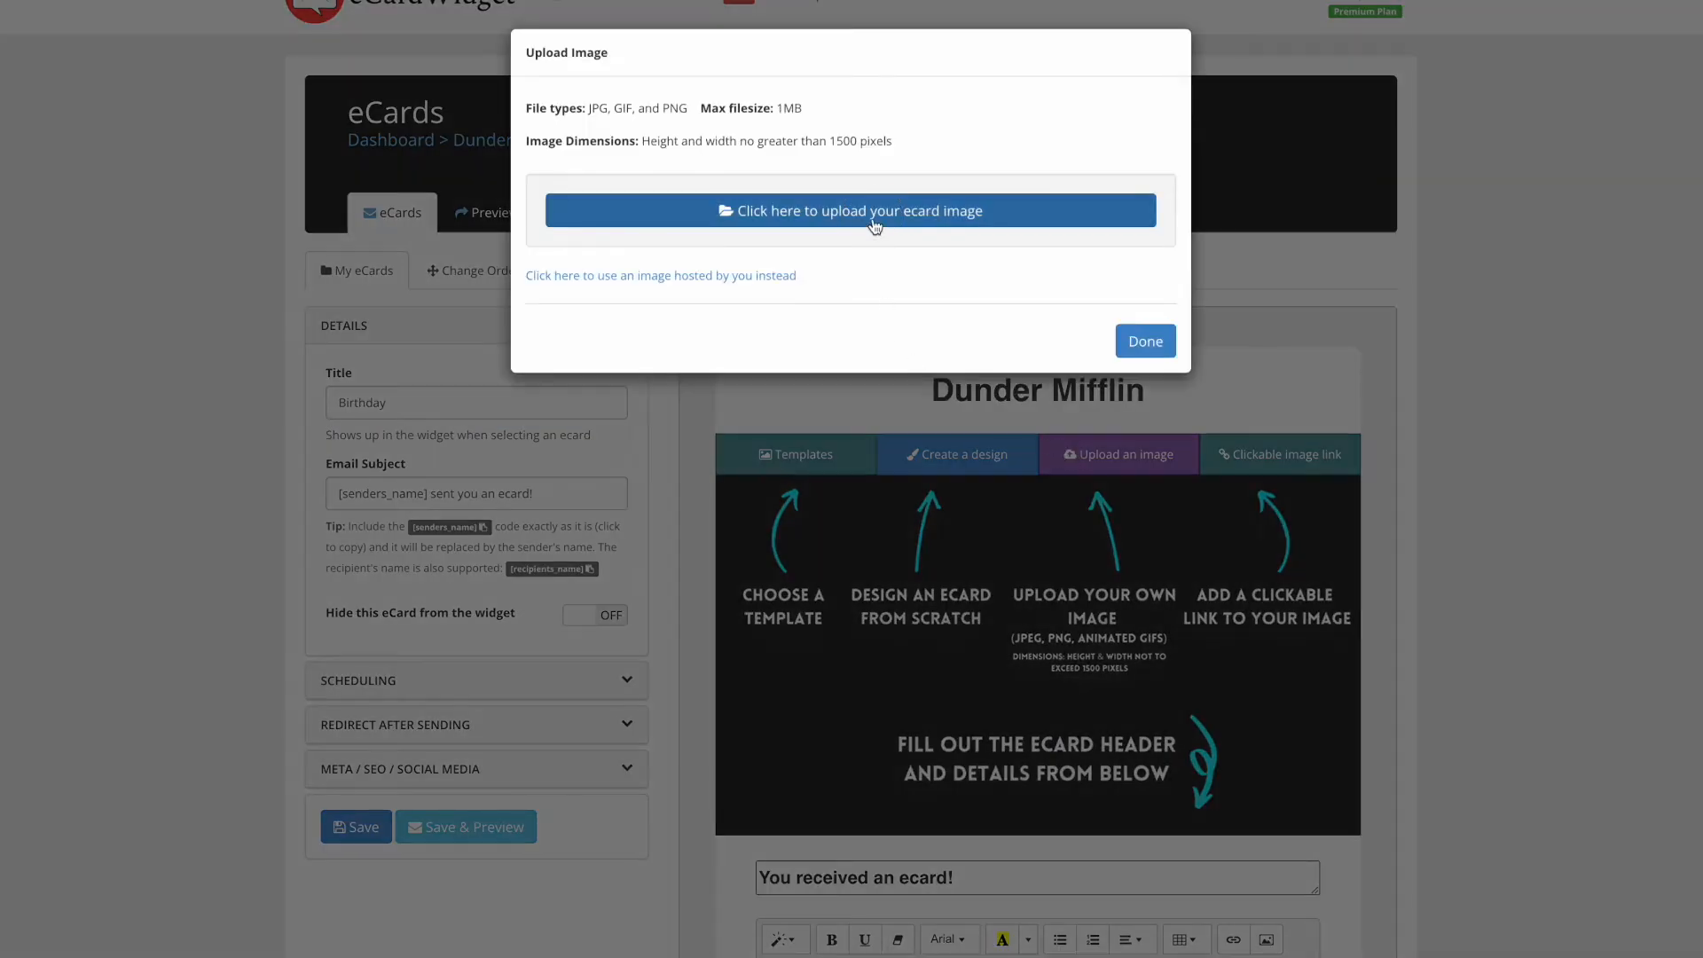
pyautogui.click(873, 227)
pyautogui.click(274, 84)
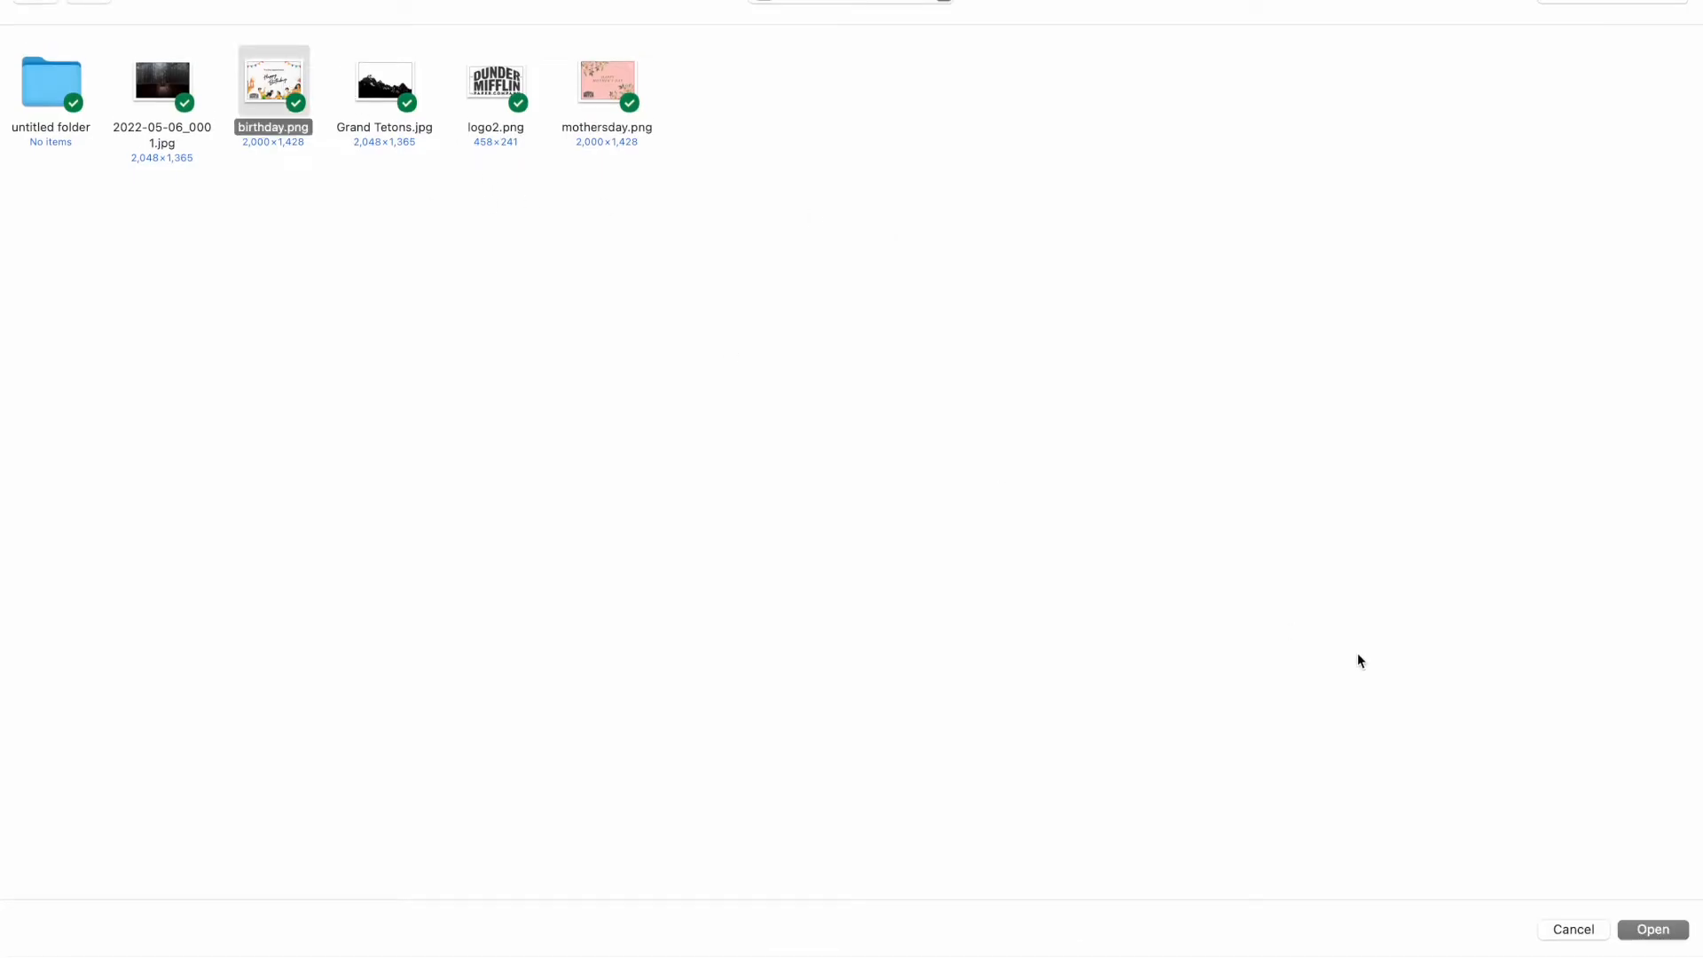
pyautogui.click(1651, 930)
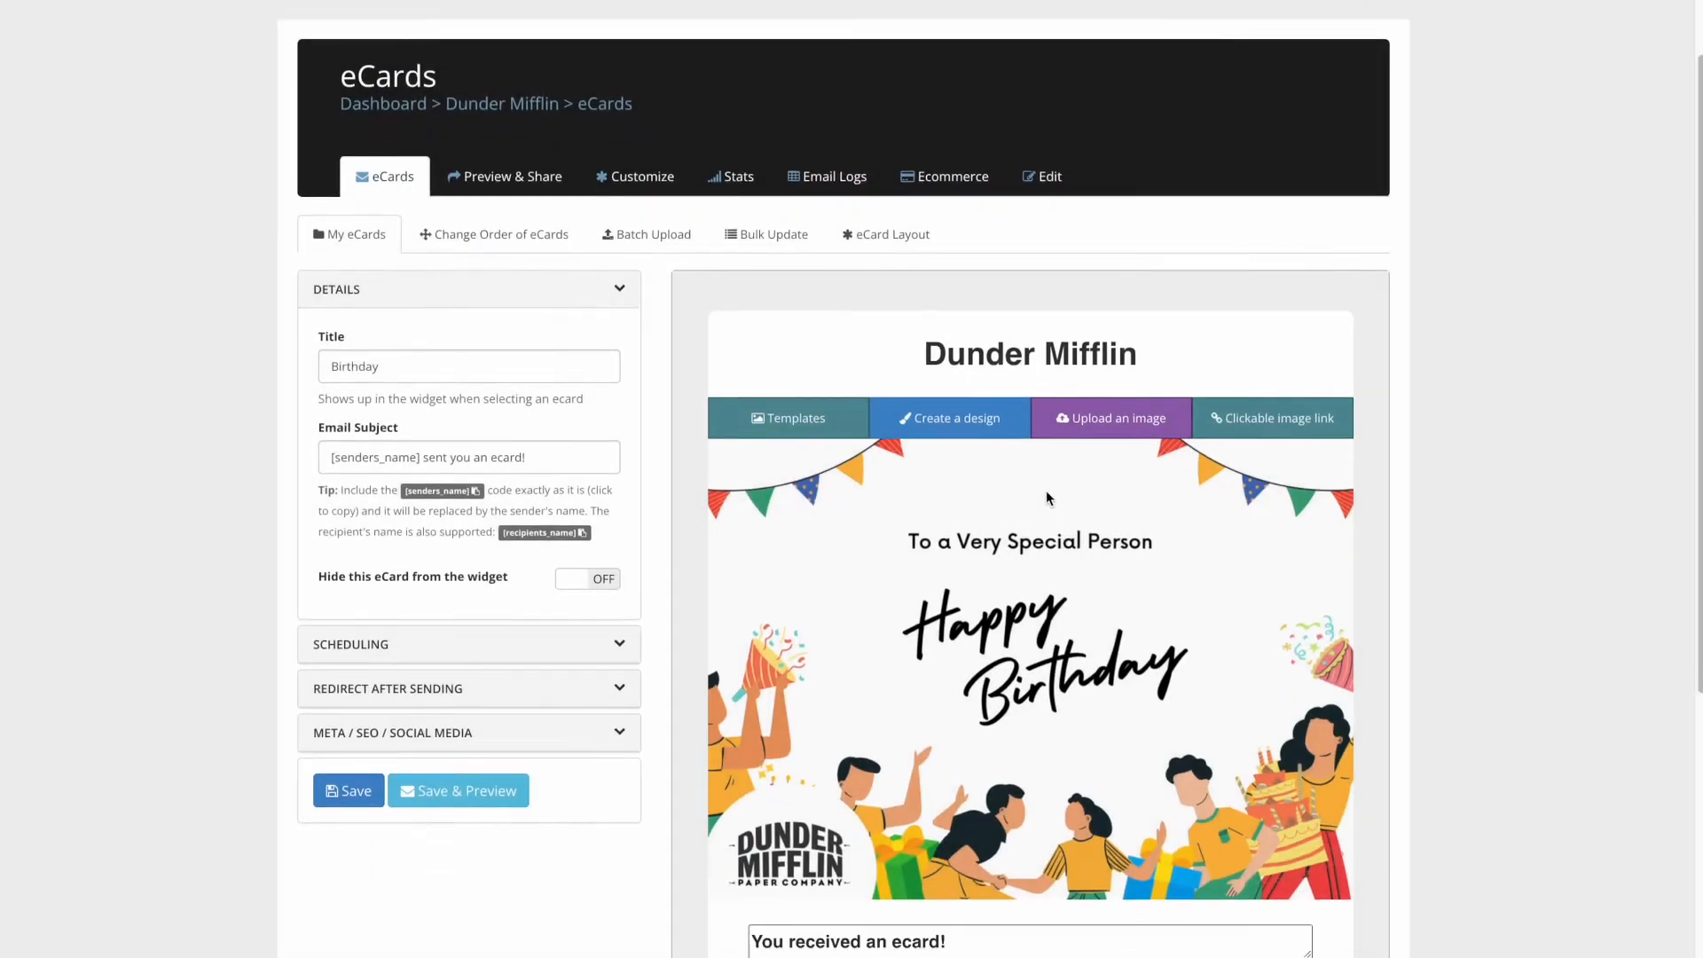
pyautogui.scroll(-3, 1045, 492)
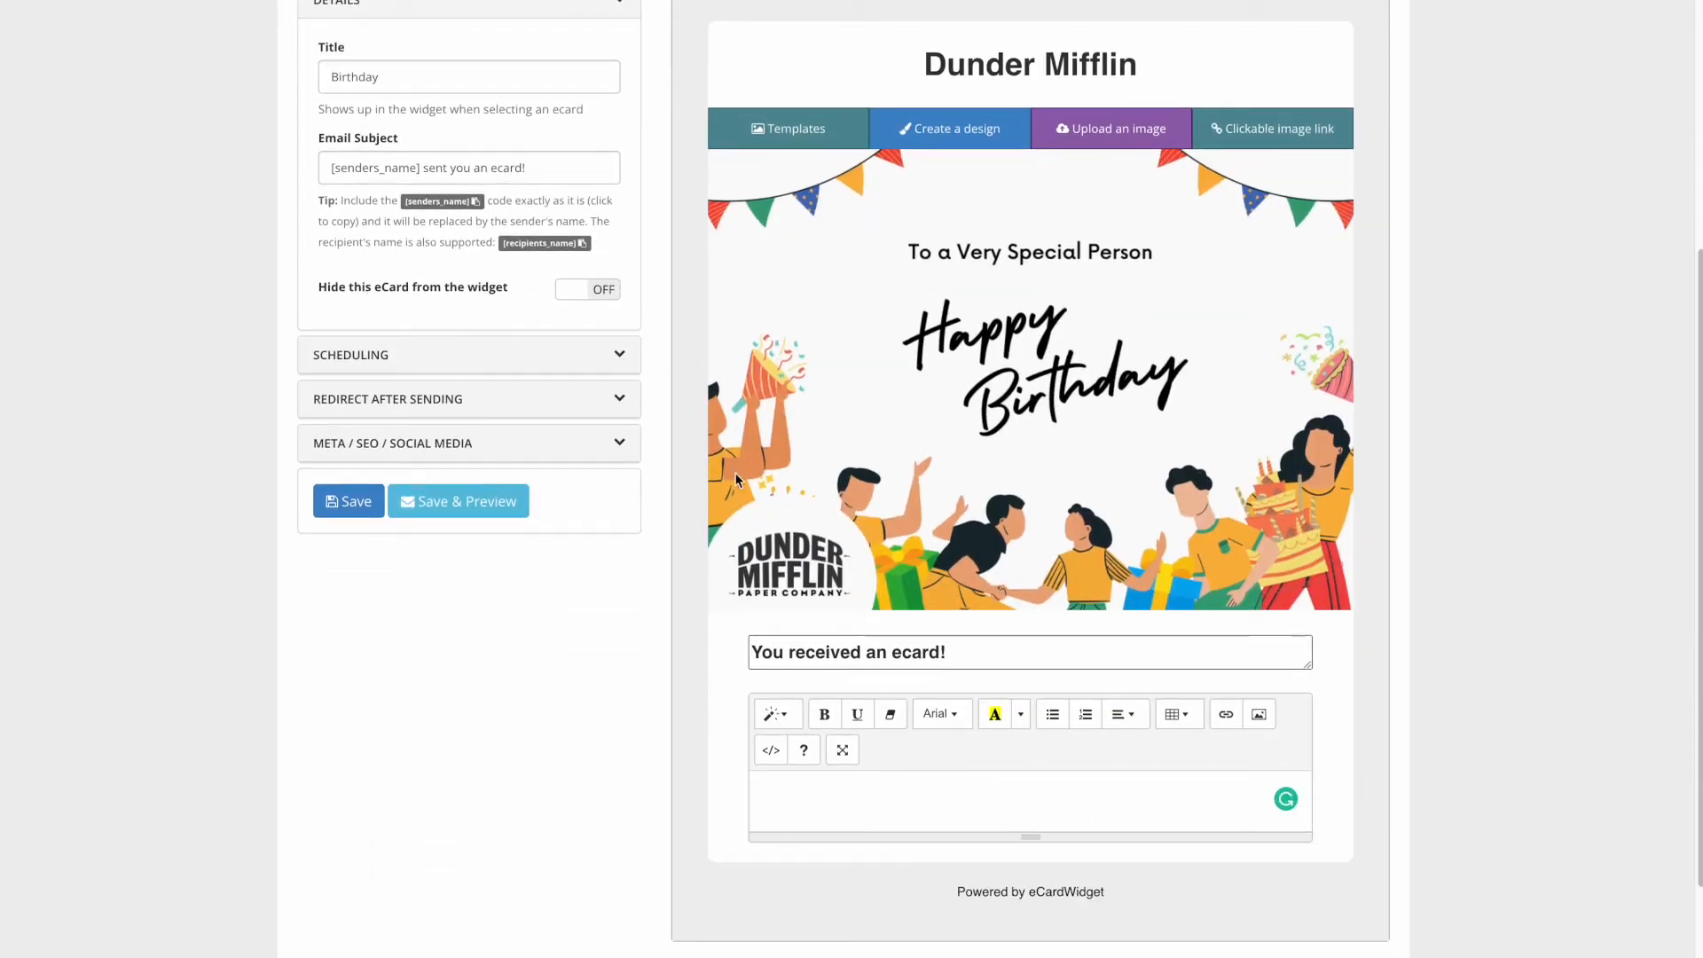
pyautogui.click(481, 506)
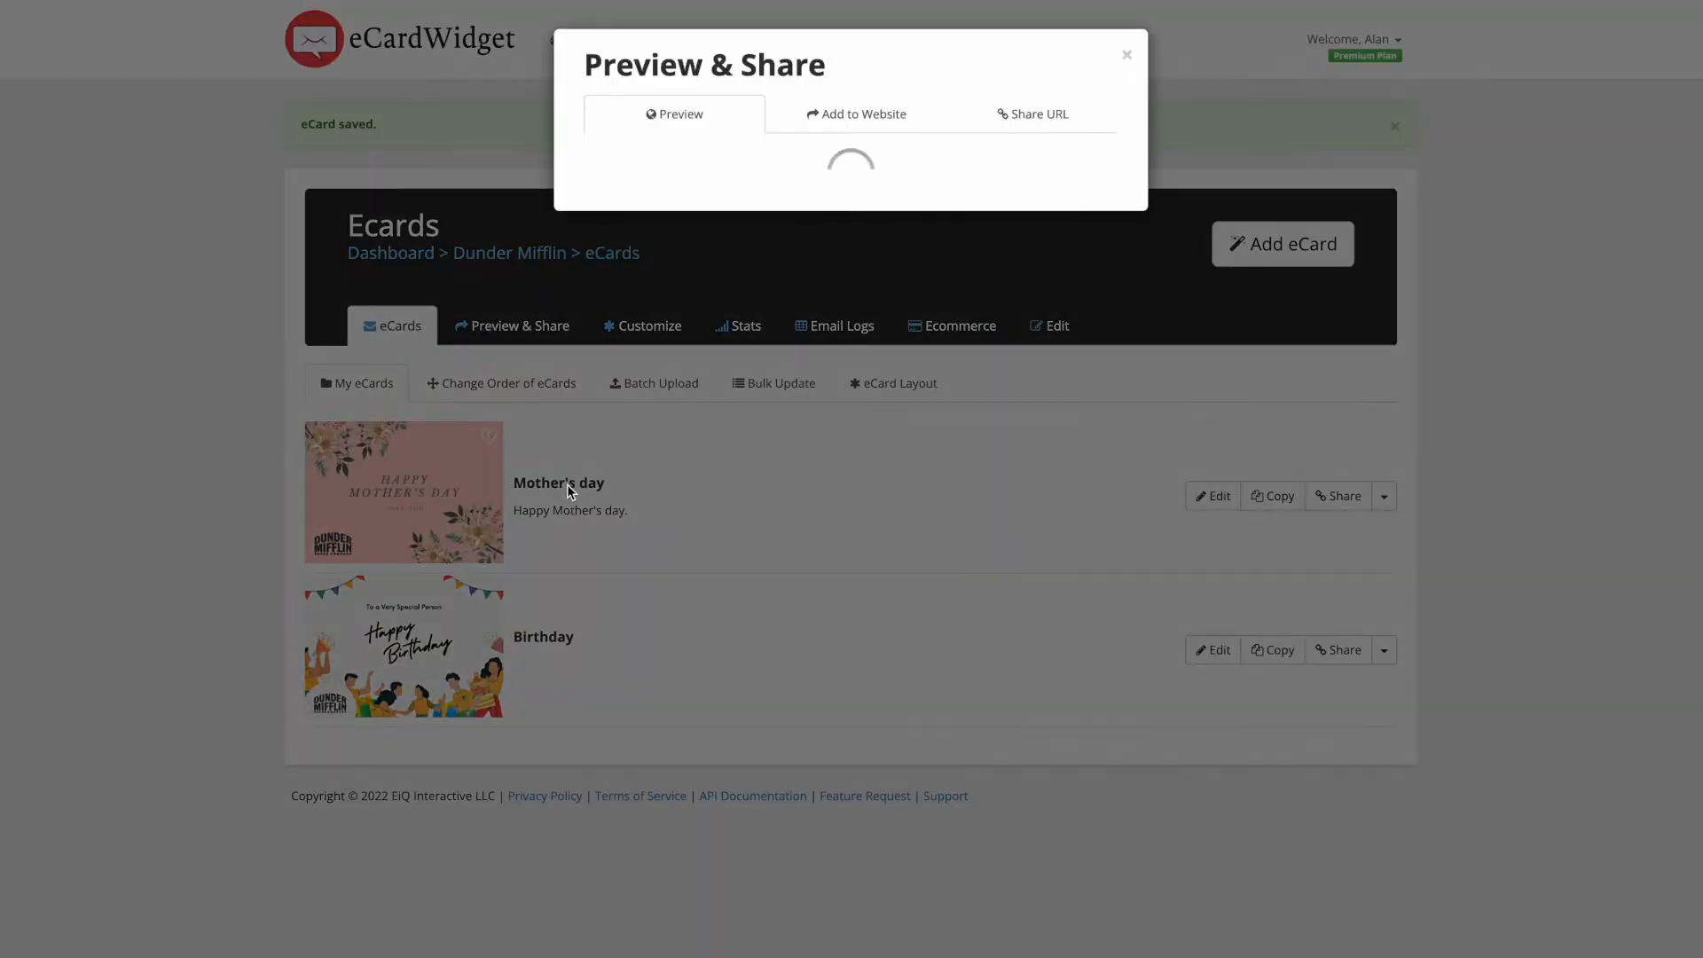
# - Close the preview and start a new eCard designed from scratch
pyautogui.click(1126, 55)
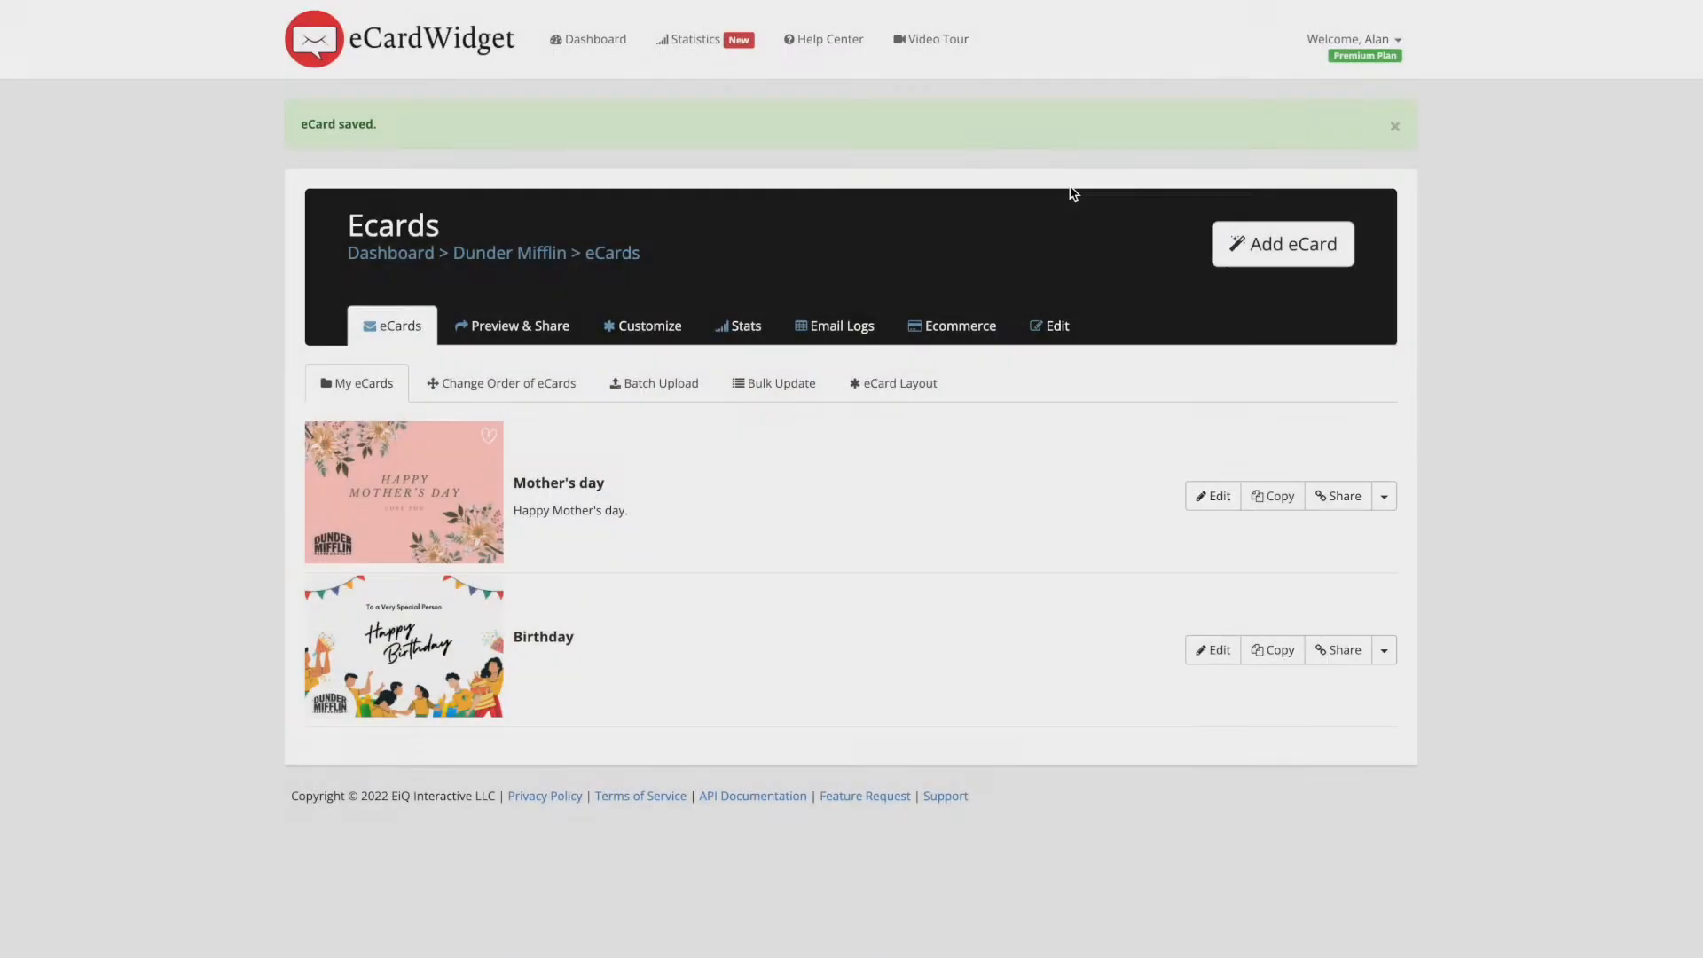
pyautogui.click(1295, 245)
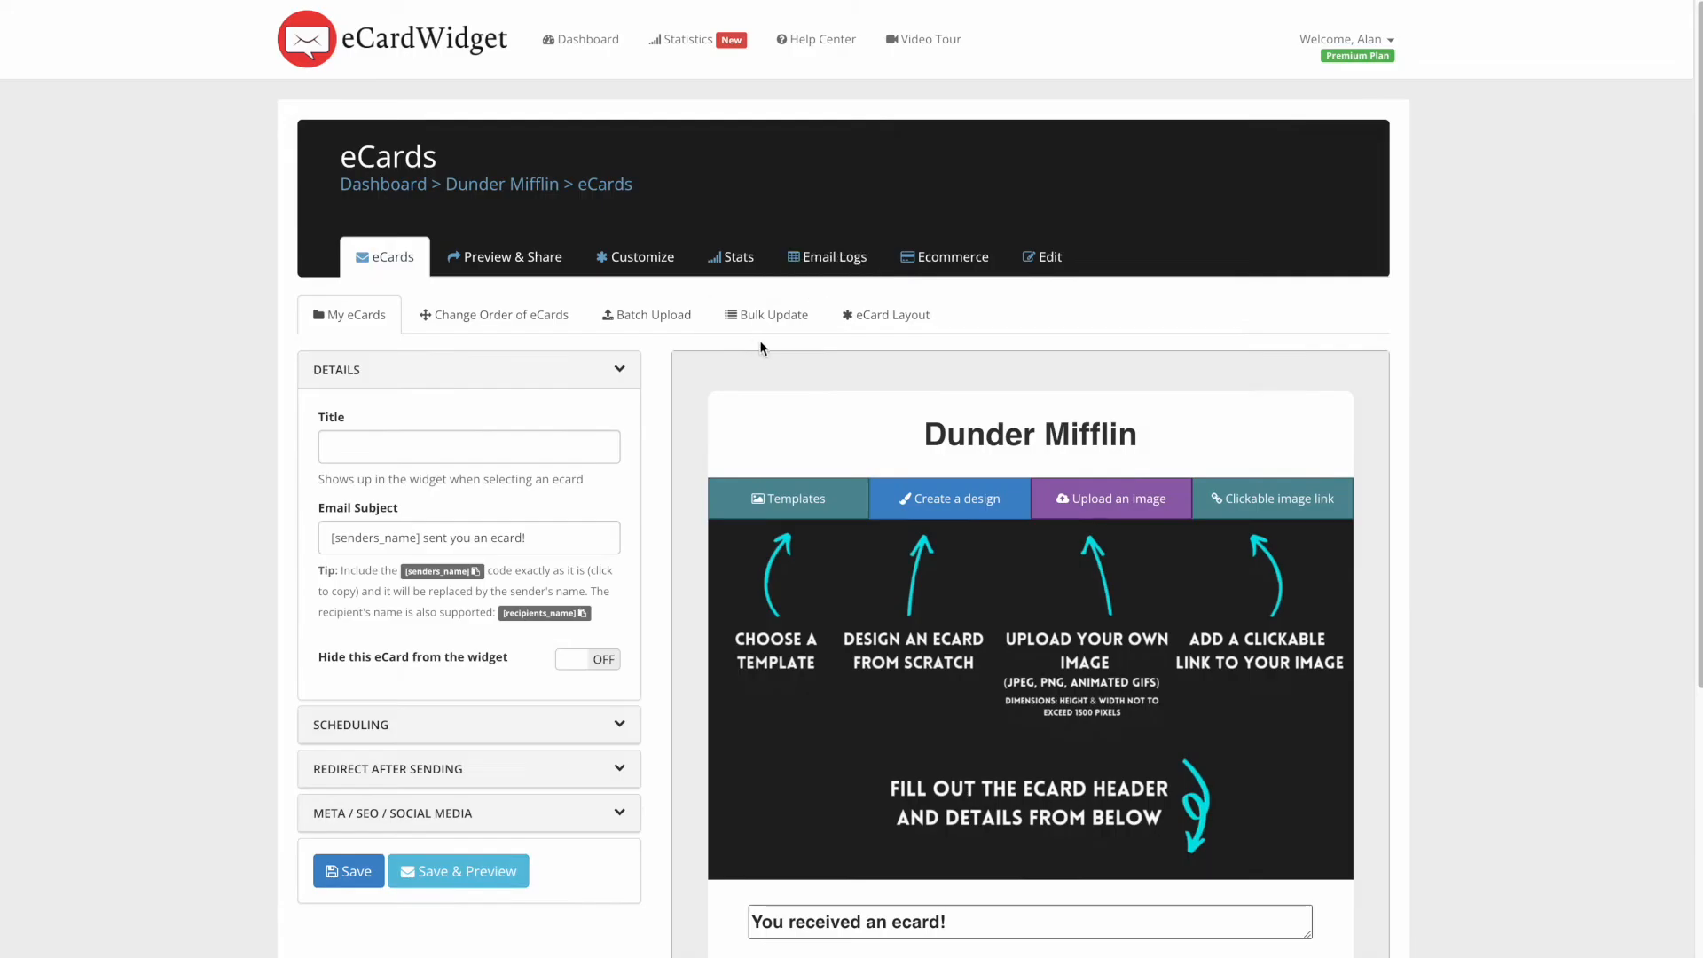
pyautogui.scroll(-1, 761, 343)
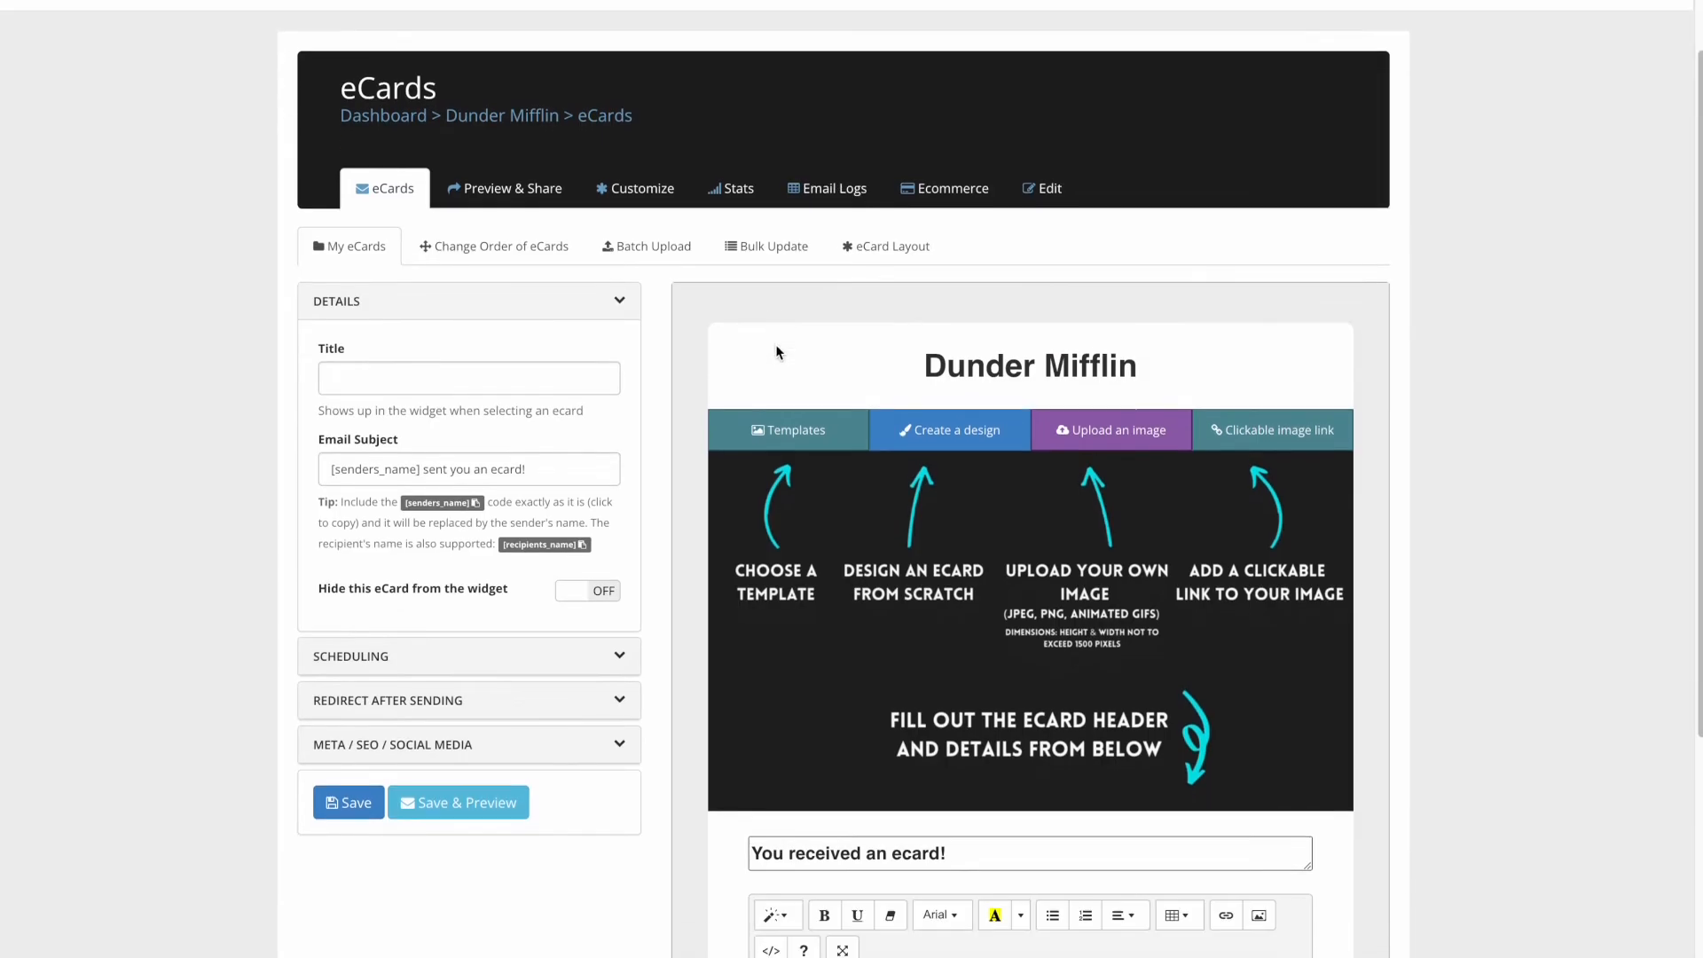
pyautogui.click(952, 434)
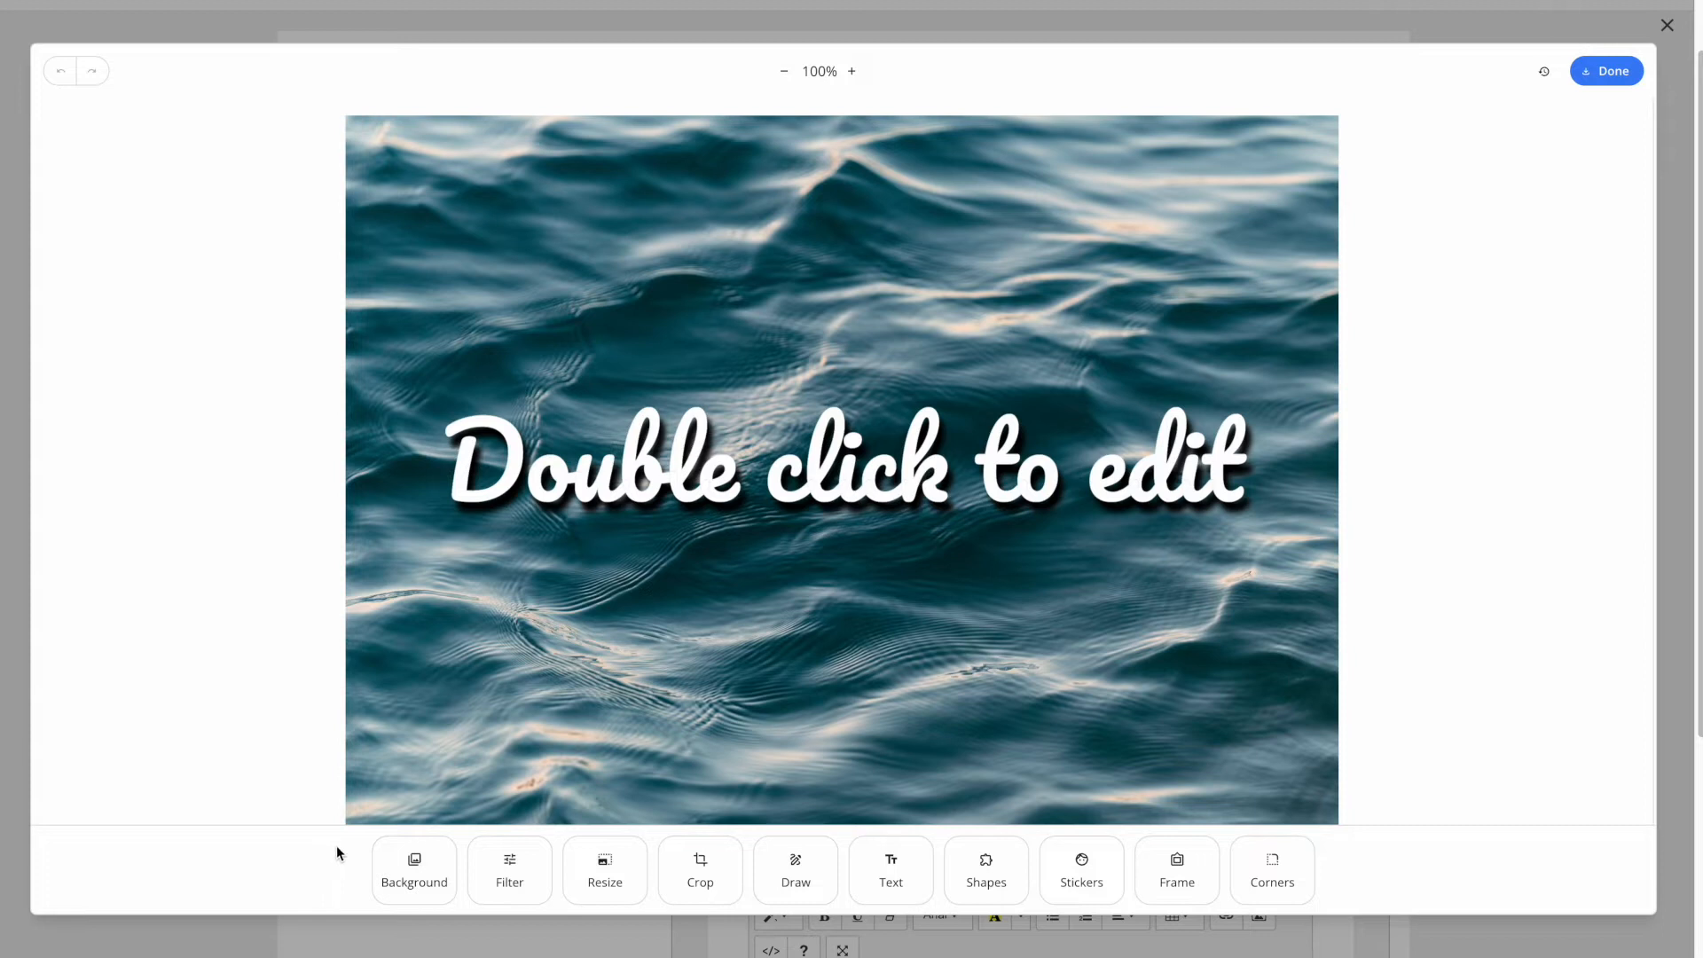
# - Replace the card background with the forest photo 2022-05-06_0001.jpg
pyautogui.click(414, 864)
pyautogui.click(275, 868)
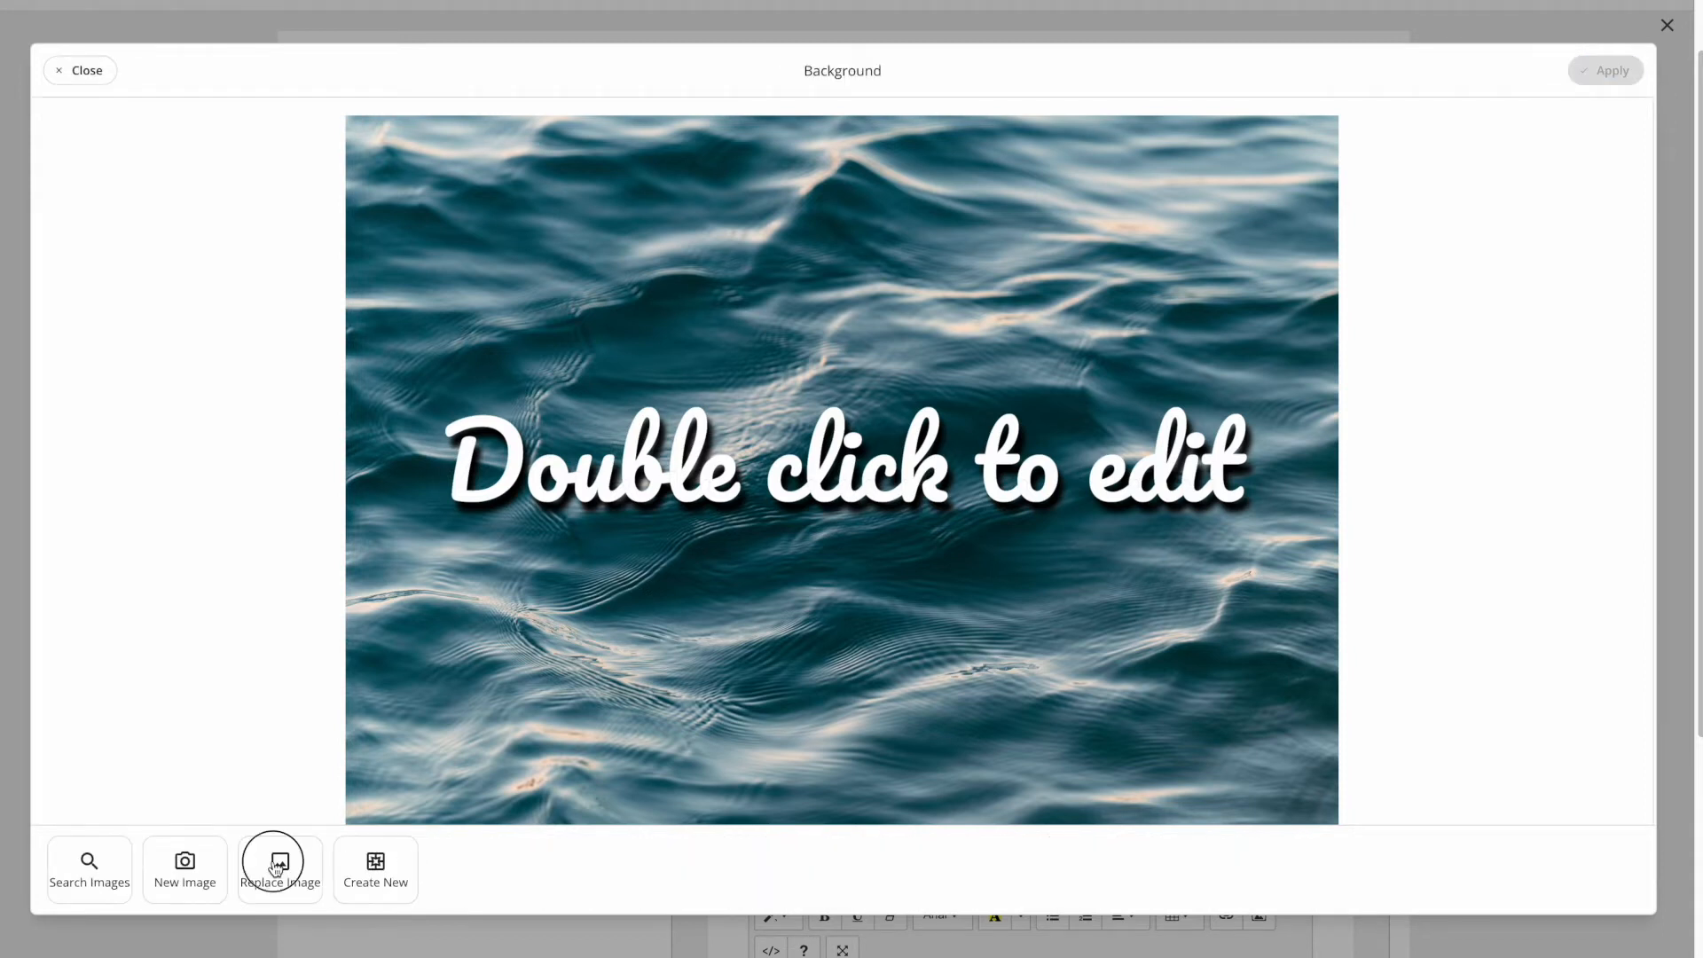
pyautogui.click(186, 109)
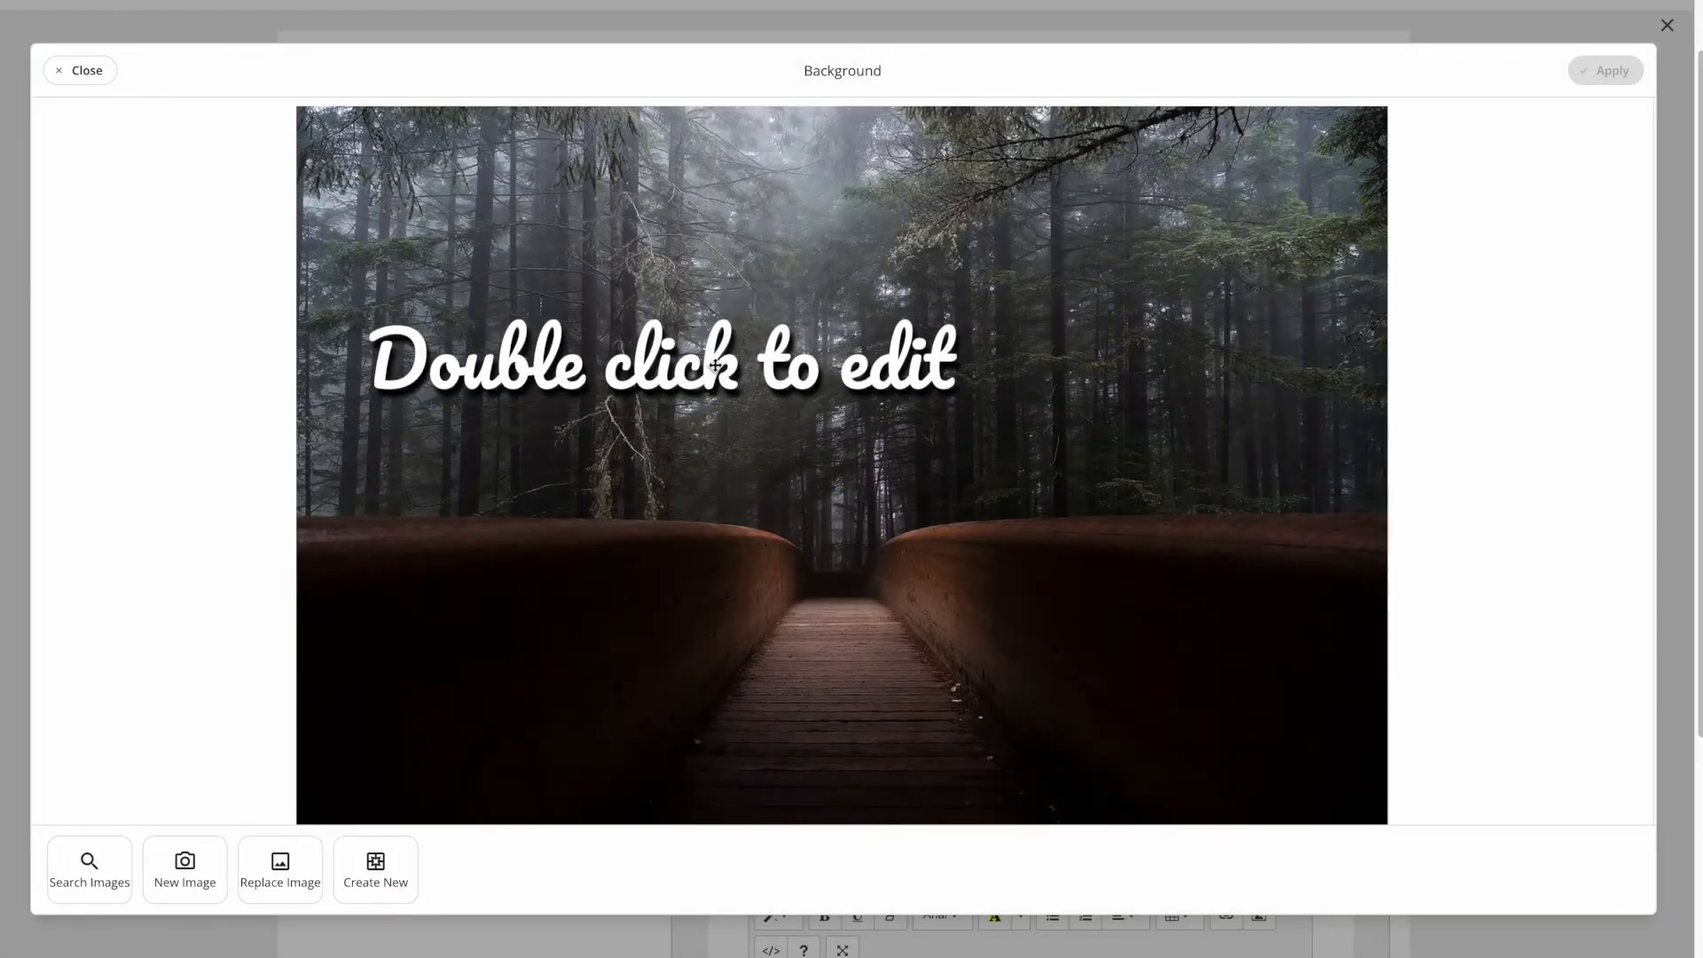
# - Move the caption down onto the bridge and change its text to 'Get well soon!'
pyautogui.doubleClick(715, 364)
pyautogui.moveTo(596, 352); pyautogui.dragTo(777, 542)
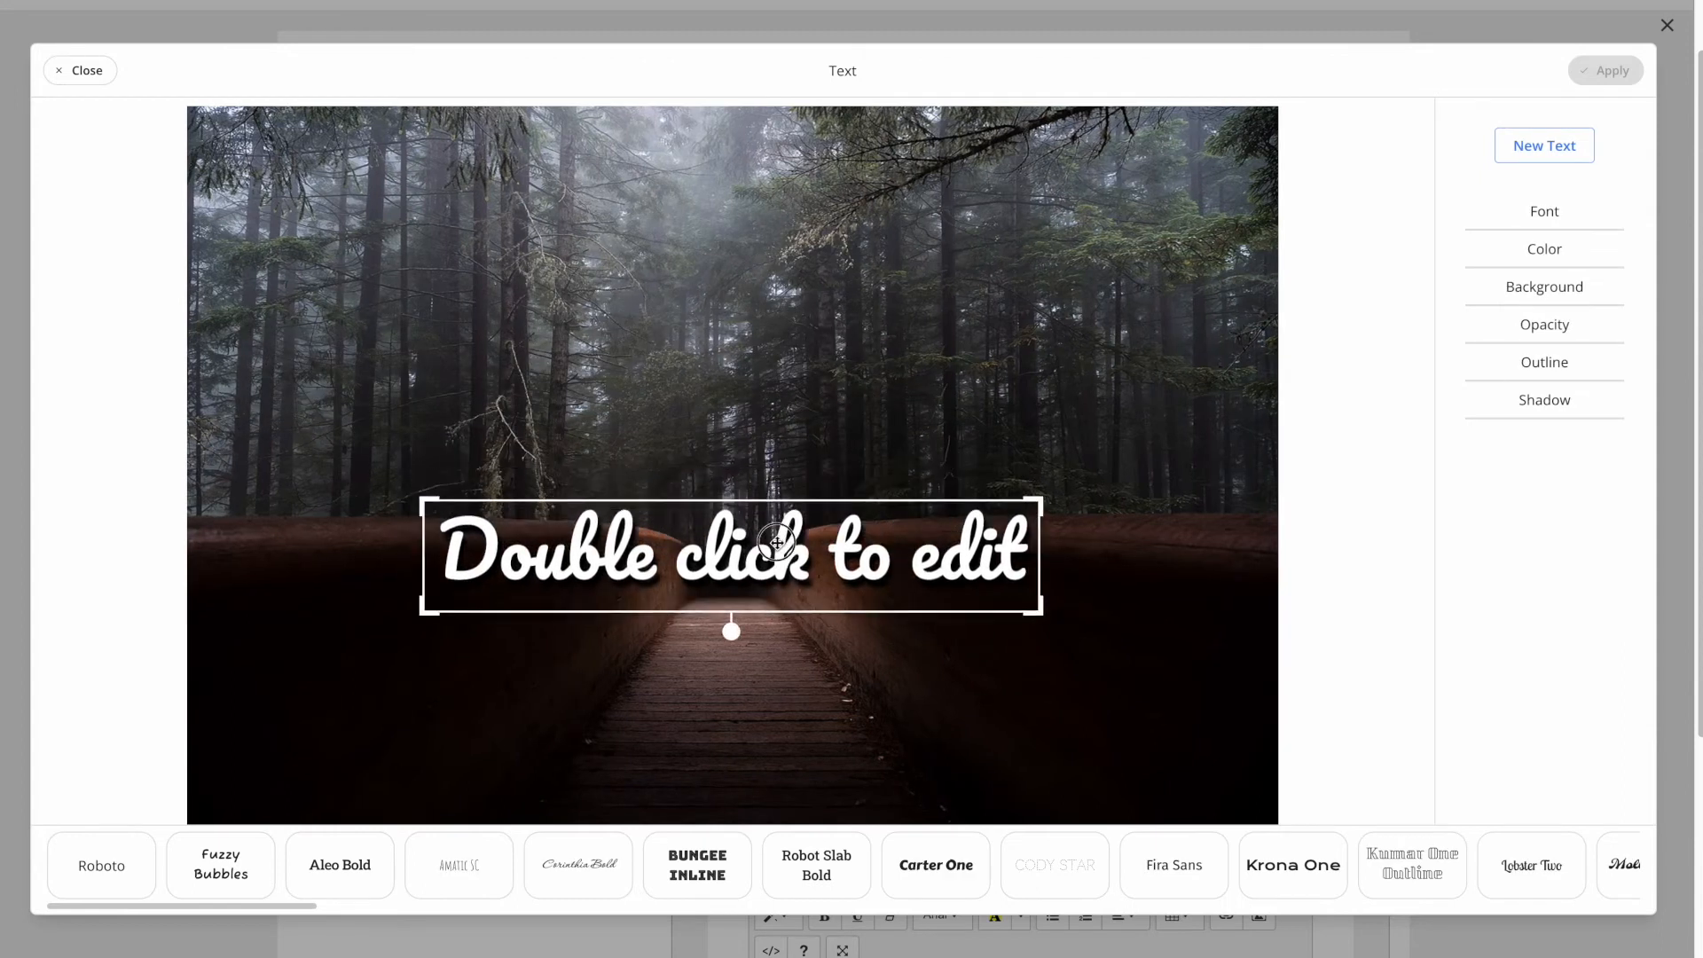
pyautogui.doubleClick(771, 561)
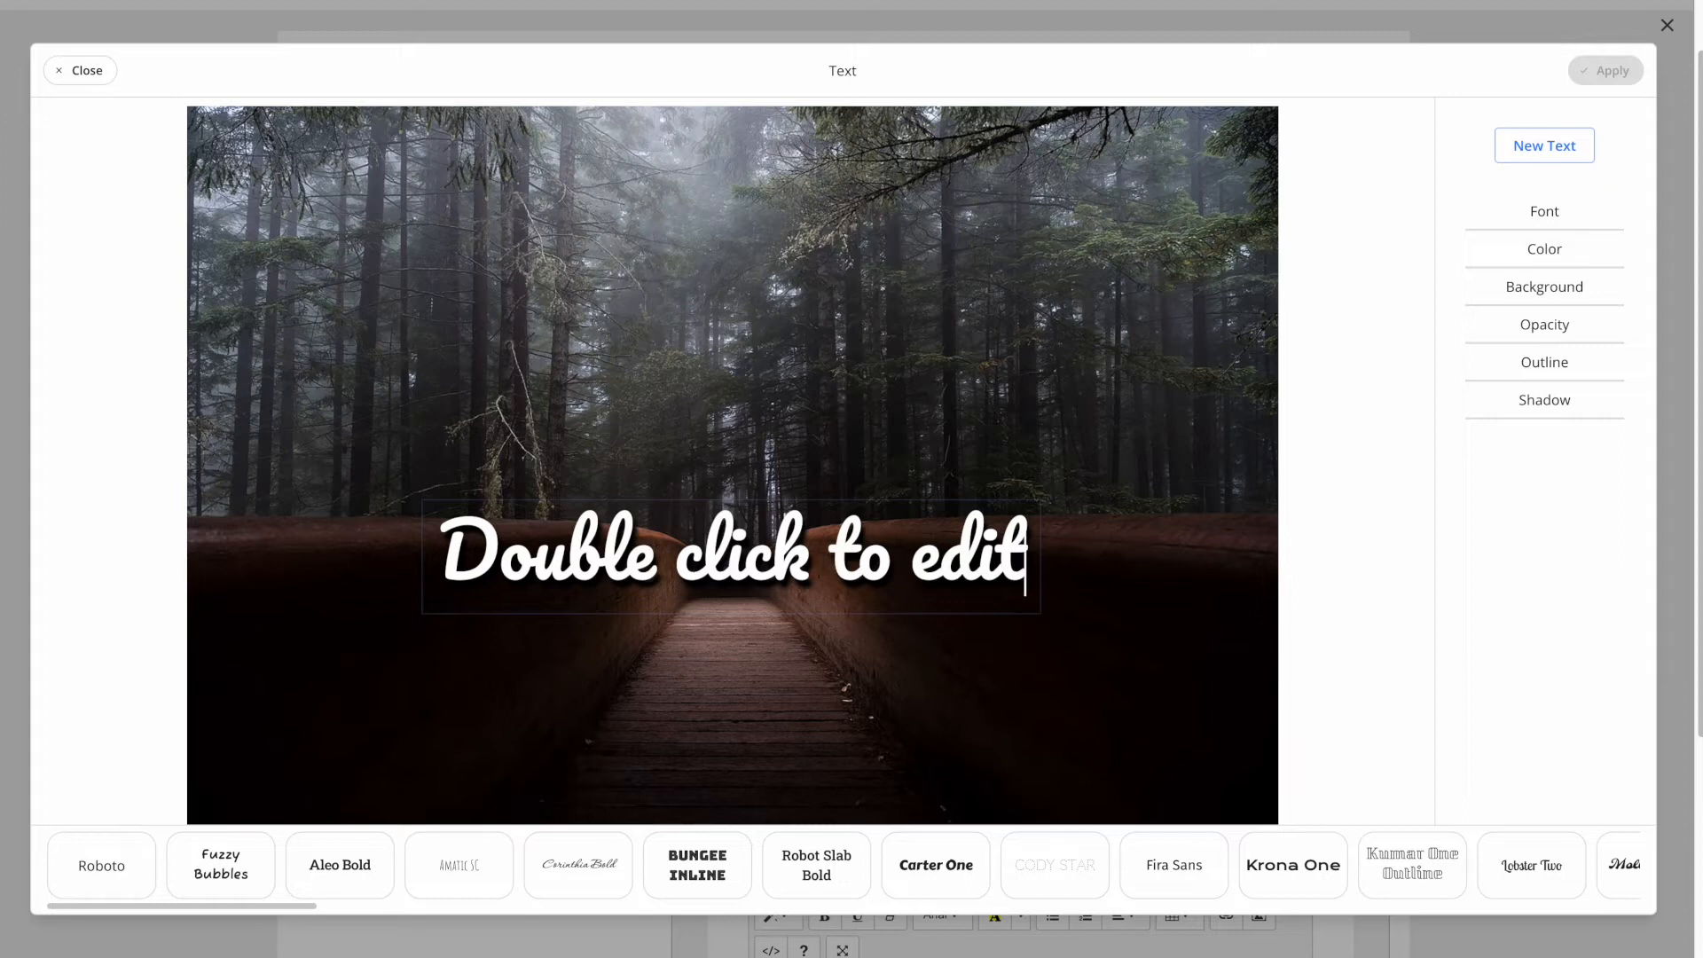
pyautogui.press('BackSpace')
pyautogui.press('BackSpace')
pyautogui.press('BackSpace')
pyautogui.press('BackSpace')
pyautogui.press('BackSpace')
pyautogui.press('BackSpace')
pyautogui.press('BackSpace')
pyautogui.press('BackSpace')
pyautogui.press('BackSpace')
pyautogui.press('BackSpace')
pyautogui.press('BackSpace')
pyautogui.press('BackSpace')
pyautogui.press('BackSpace')
pyautogui.press('BackSpace')
pyautogui.press('BackSpace')
pyautogui.press('BackSpace')
pyautogui.press('BackSpace')
pyautogui.press('BackSpace')
pyautogui.press('BackSpace')
pyautogui.press('BackSpace')
pyautogui.write('Get well soon!')
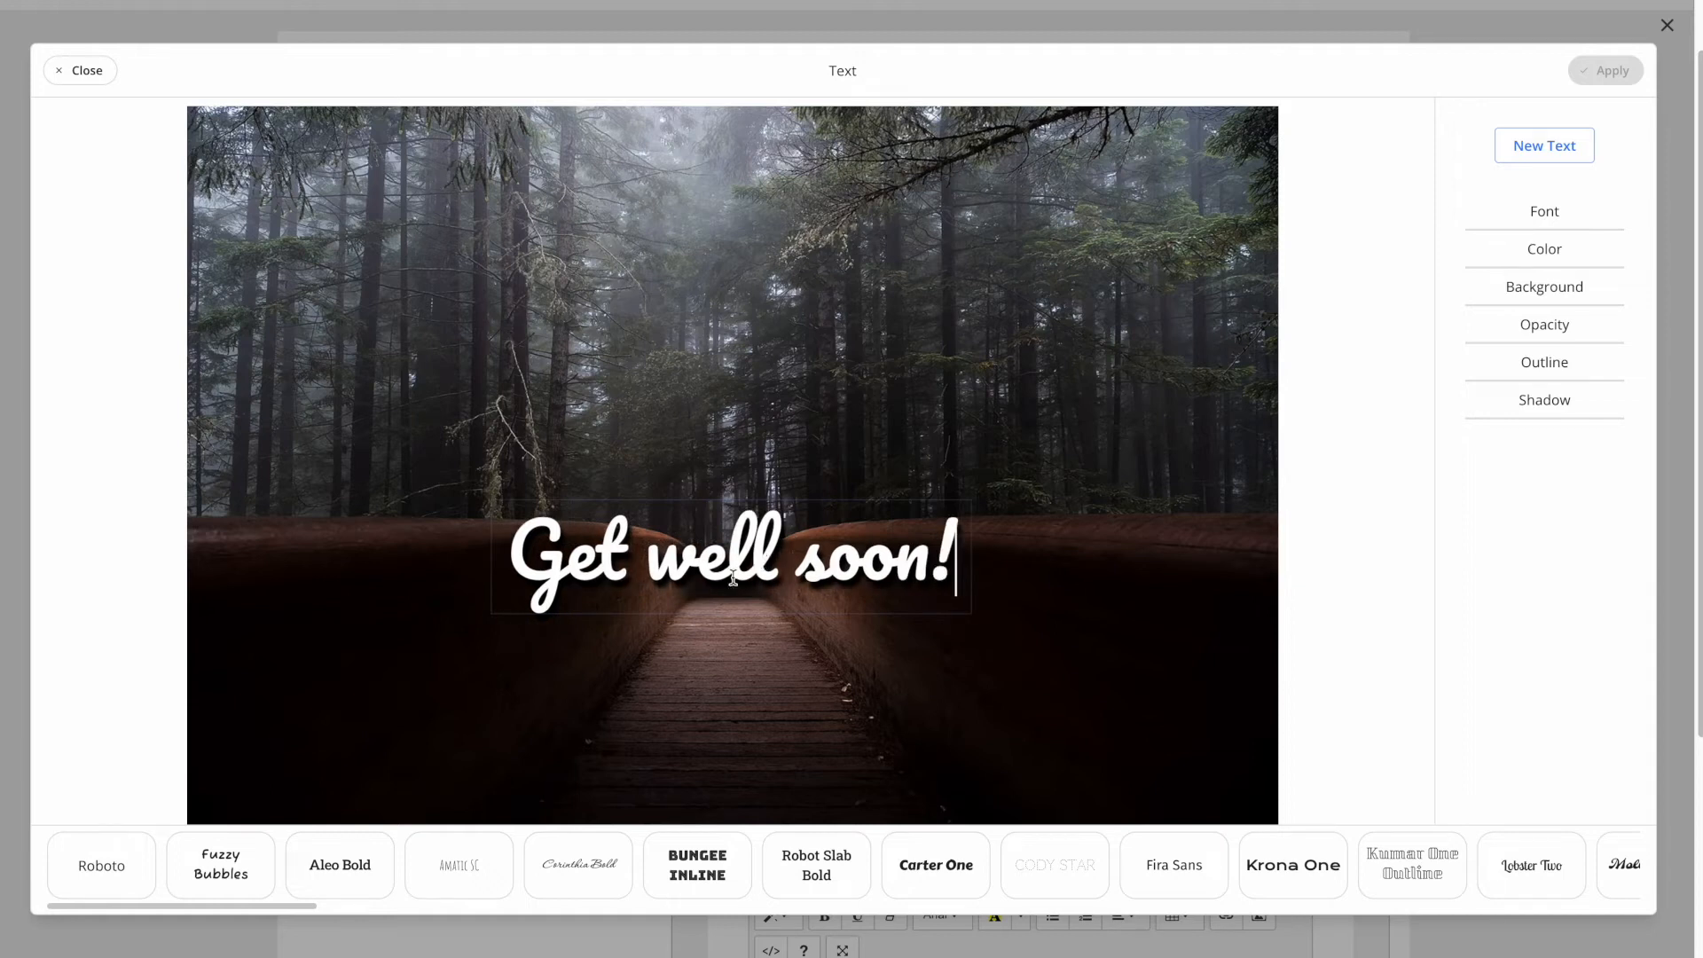
# - Try caption fonts: Roboto Slab Bold, Carter One, Fira Sans, Krona One, Lobster Two, Amatic SC
pyautogui.click(348, 875)
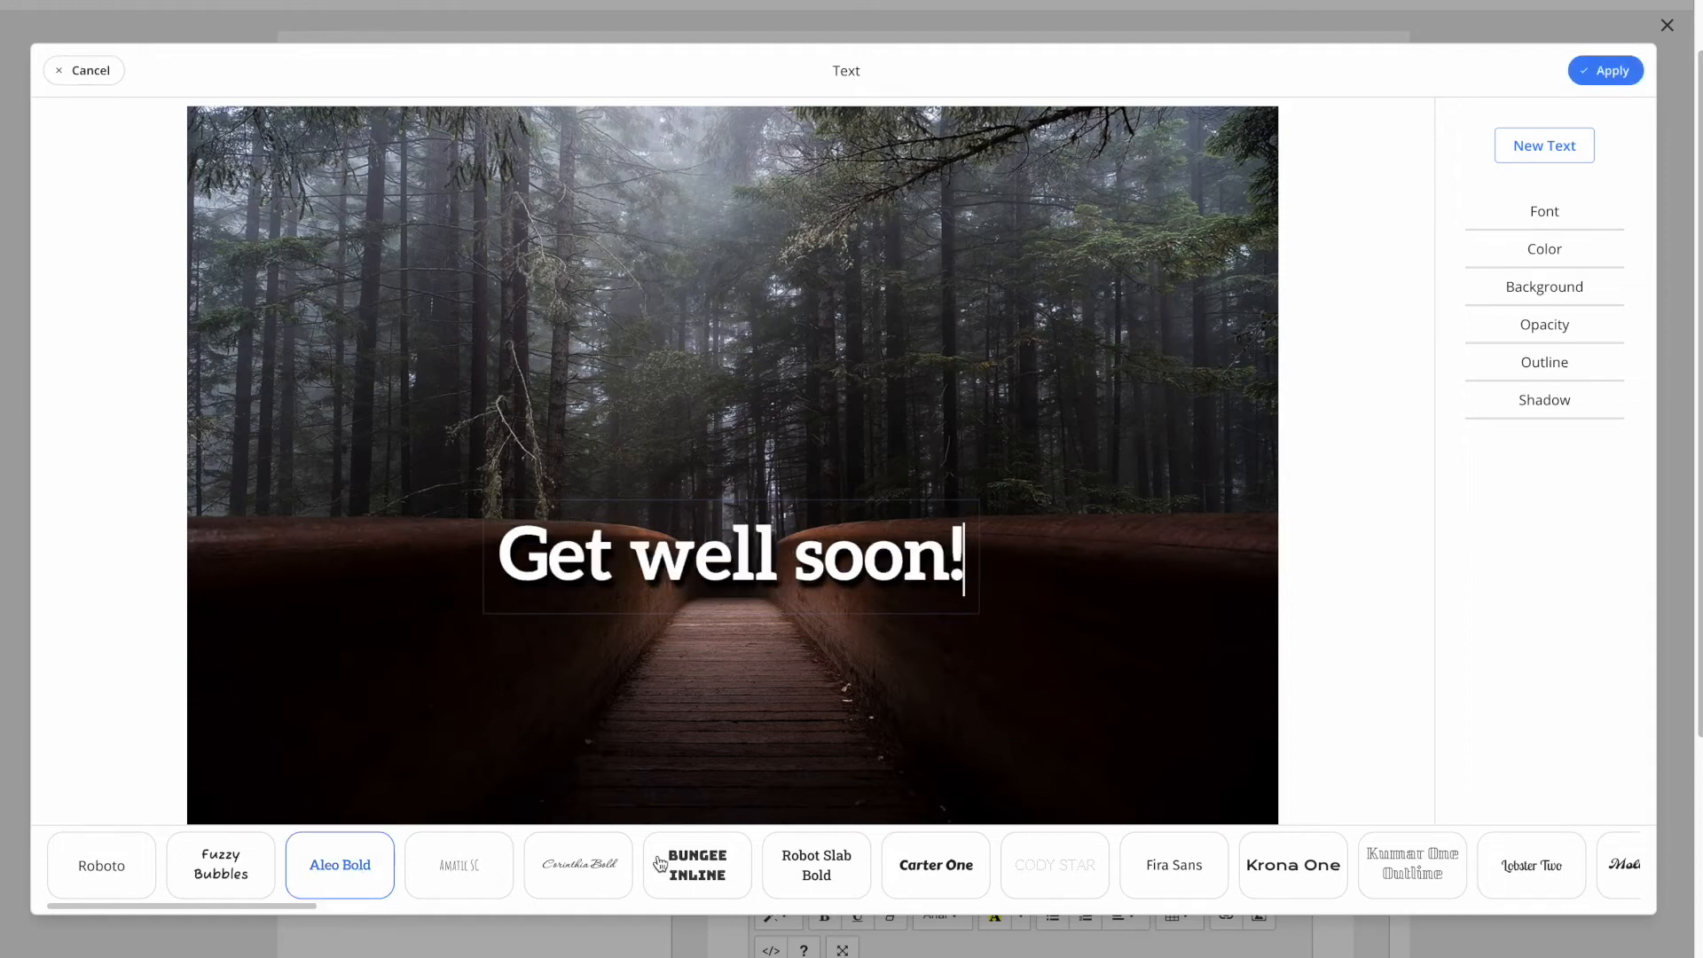
pyautogui.click(784, 876)
pyautogui.click(920, 874)
pyautogui.click(1153, 876)
pyautogui.click(1293, 868)
pyautogui.click(1399, 865)
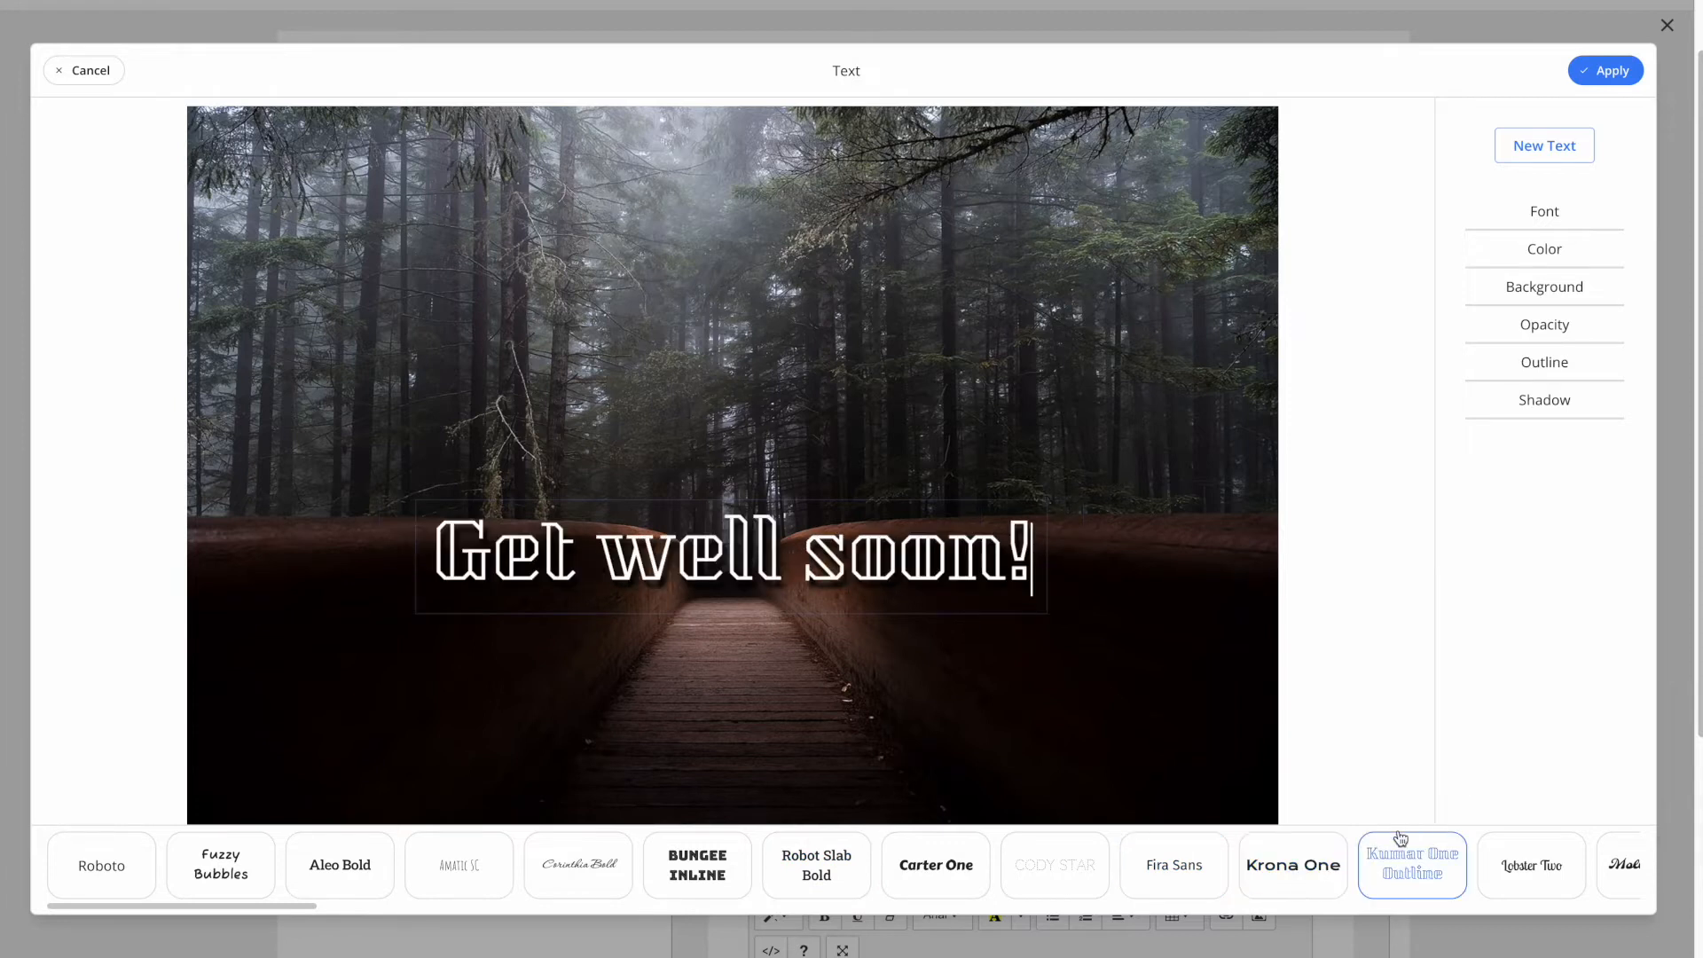
pyautogui.click(1506, 881)
pyautogui.scroll(-5, 1120, 885)
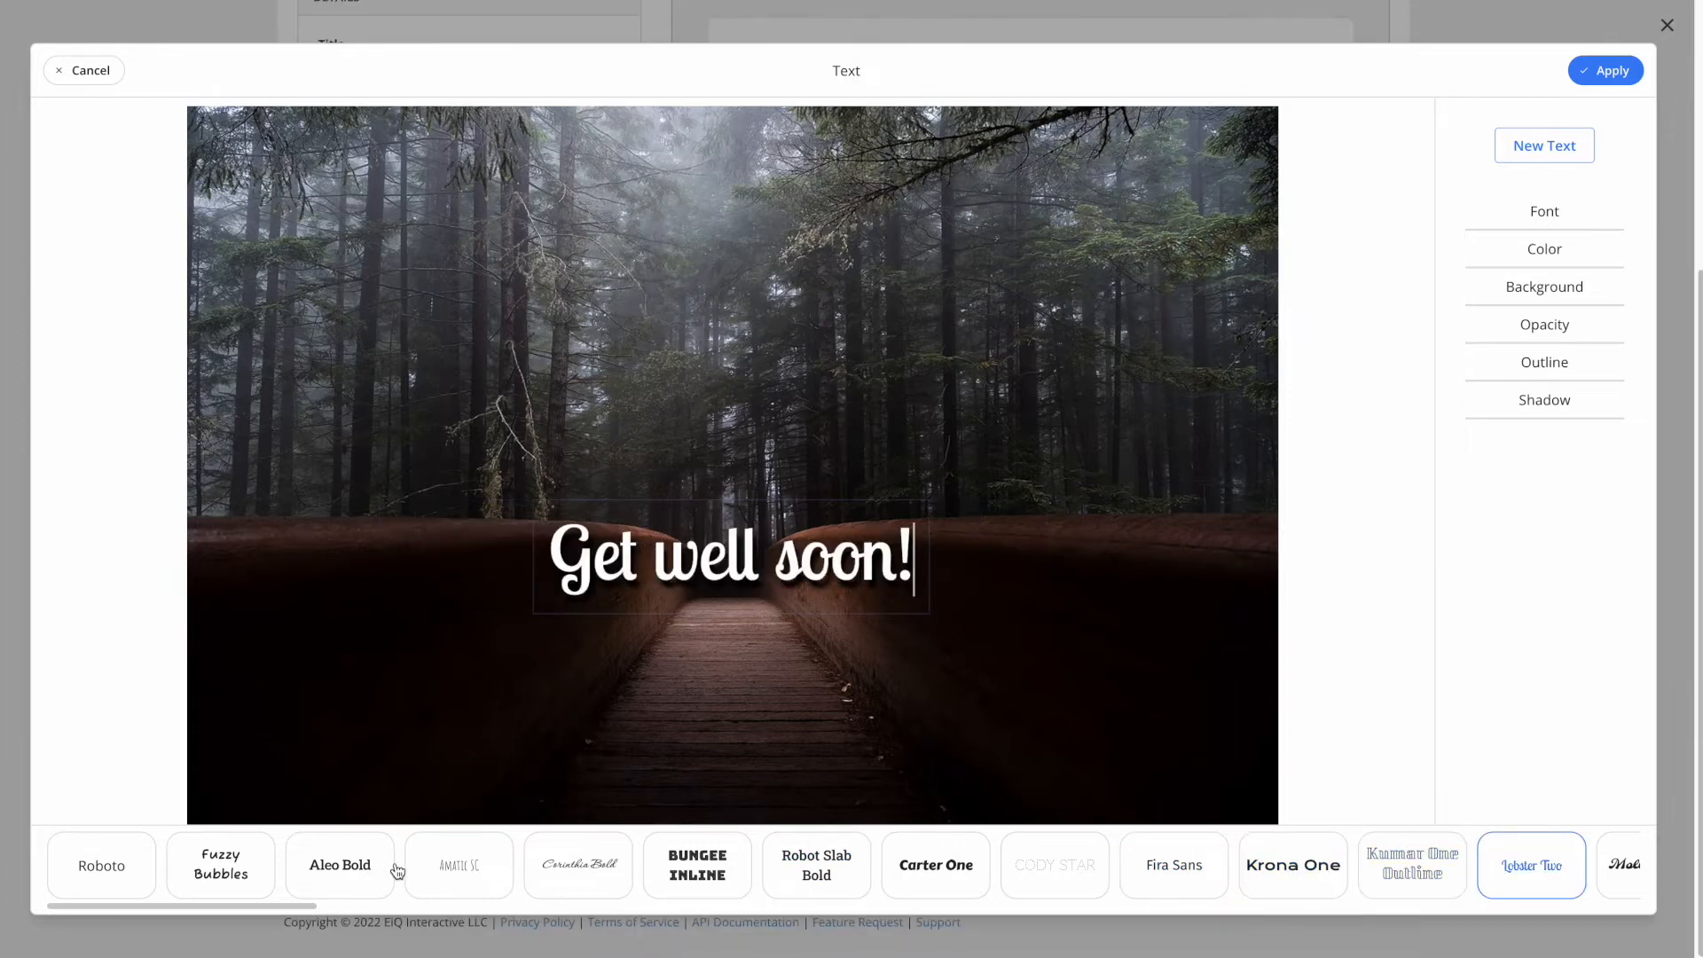
pyautogui.click(449, 875)
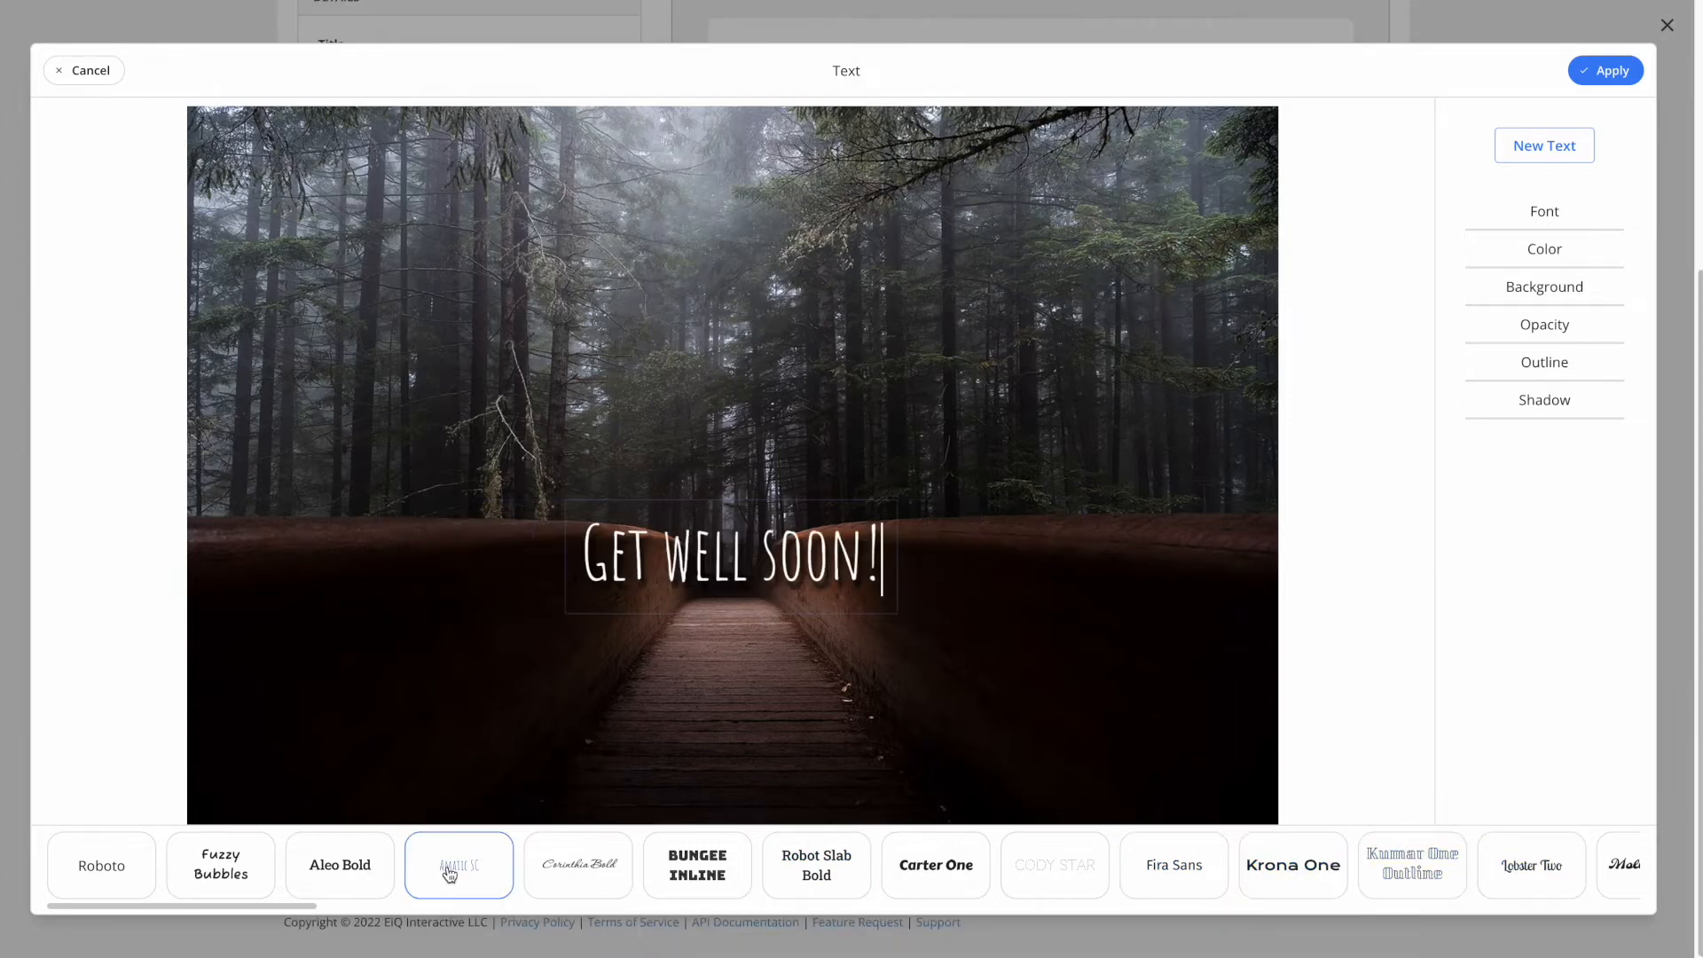
# - Centre-align the caption, set its font to Aleo Bold, and apply the changes
pyautogui.click(1545, 217)
pyautogui.click(1574, 260)
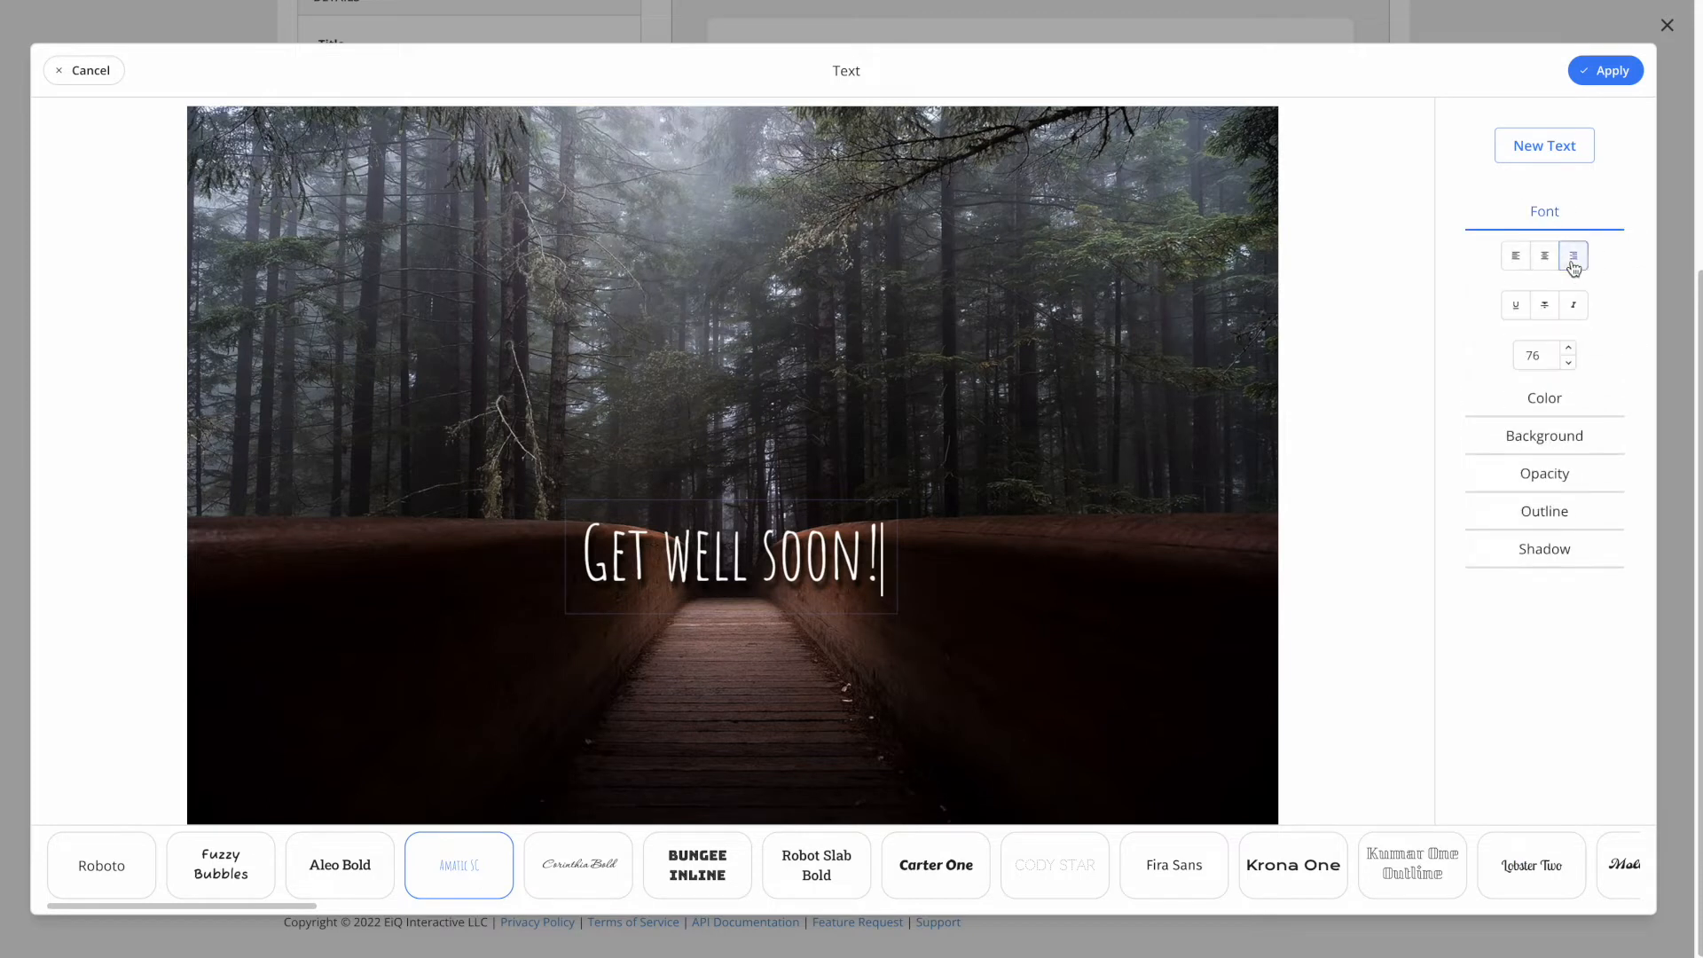
pyautogui.click(1549, 253)
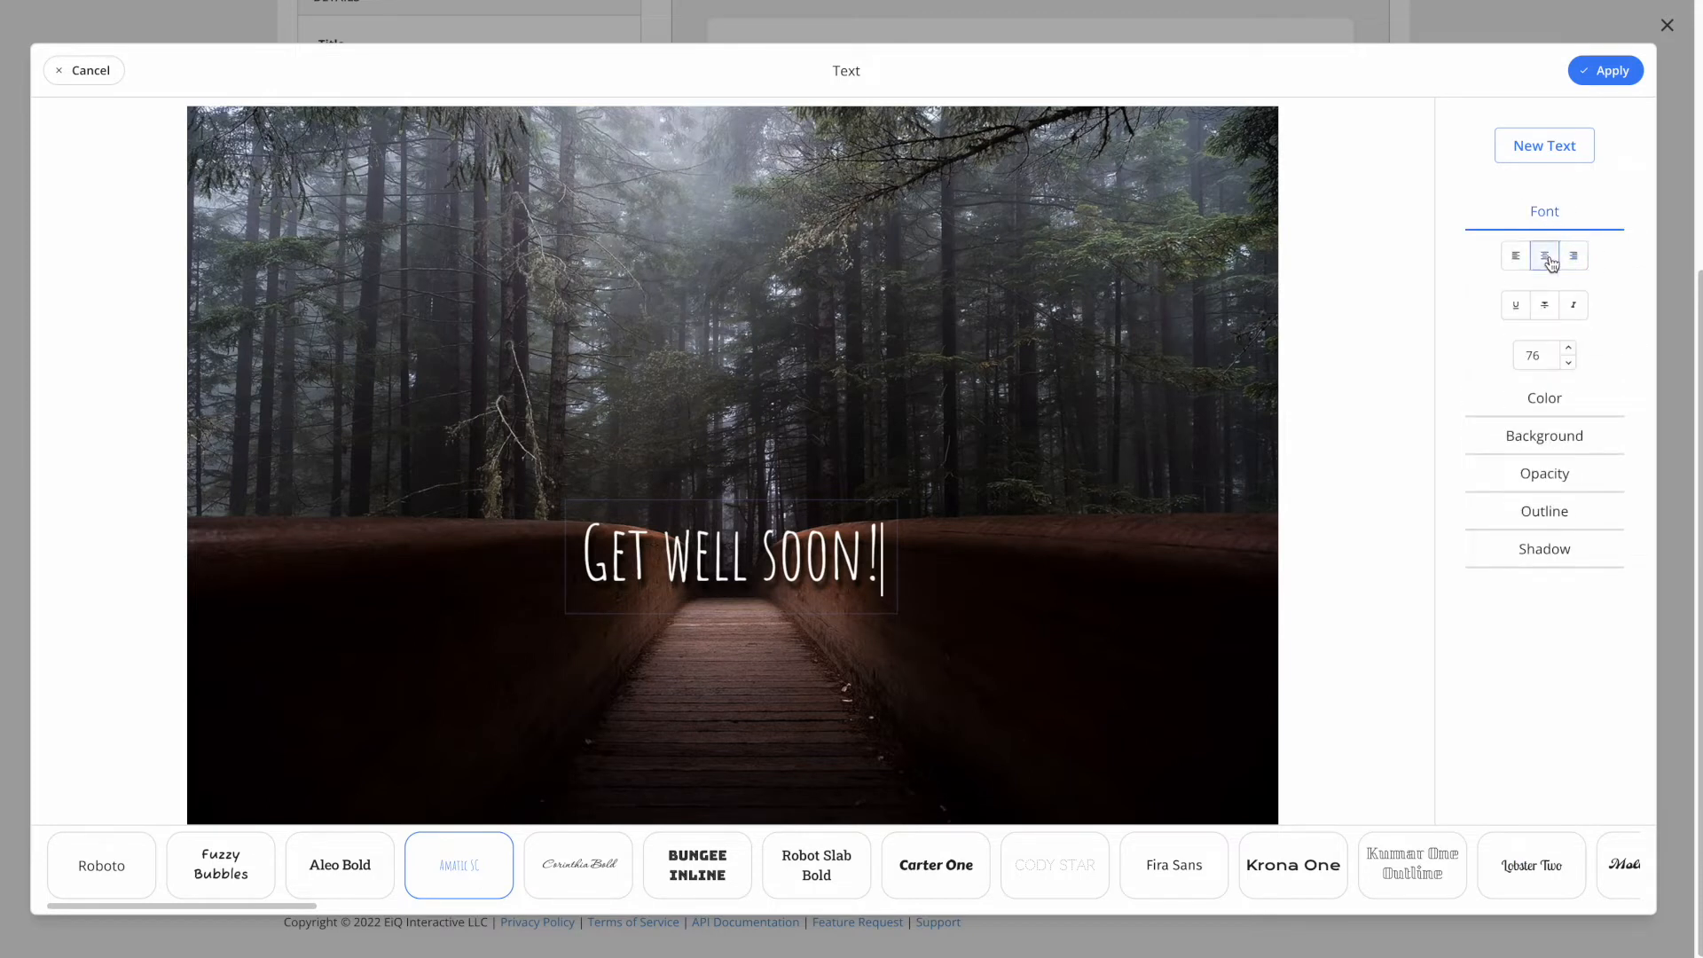
pyautogui.click(1552, 408)
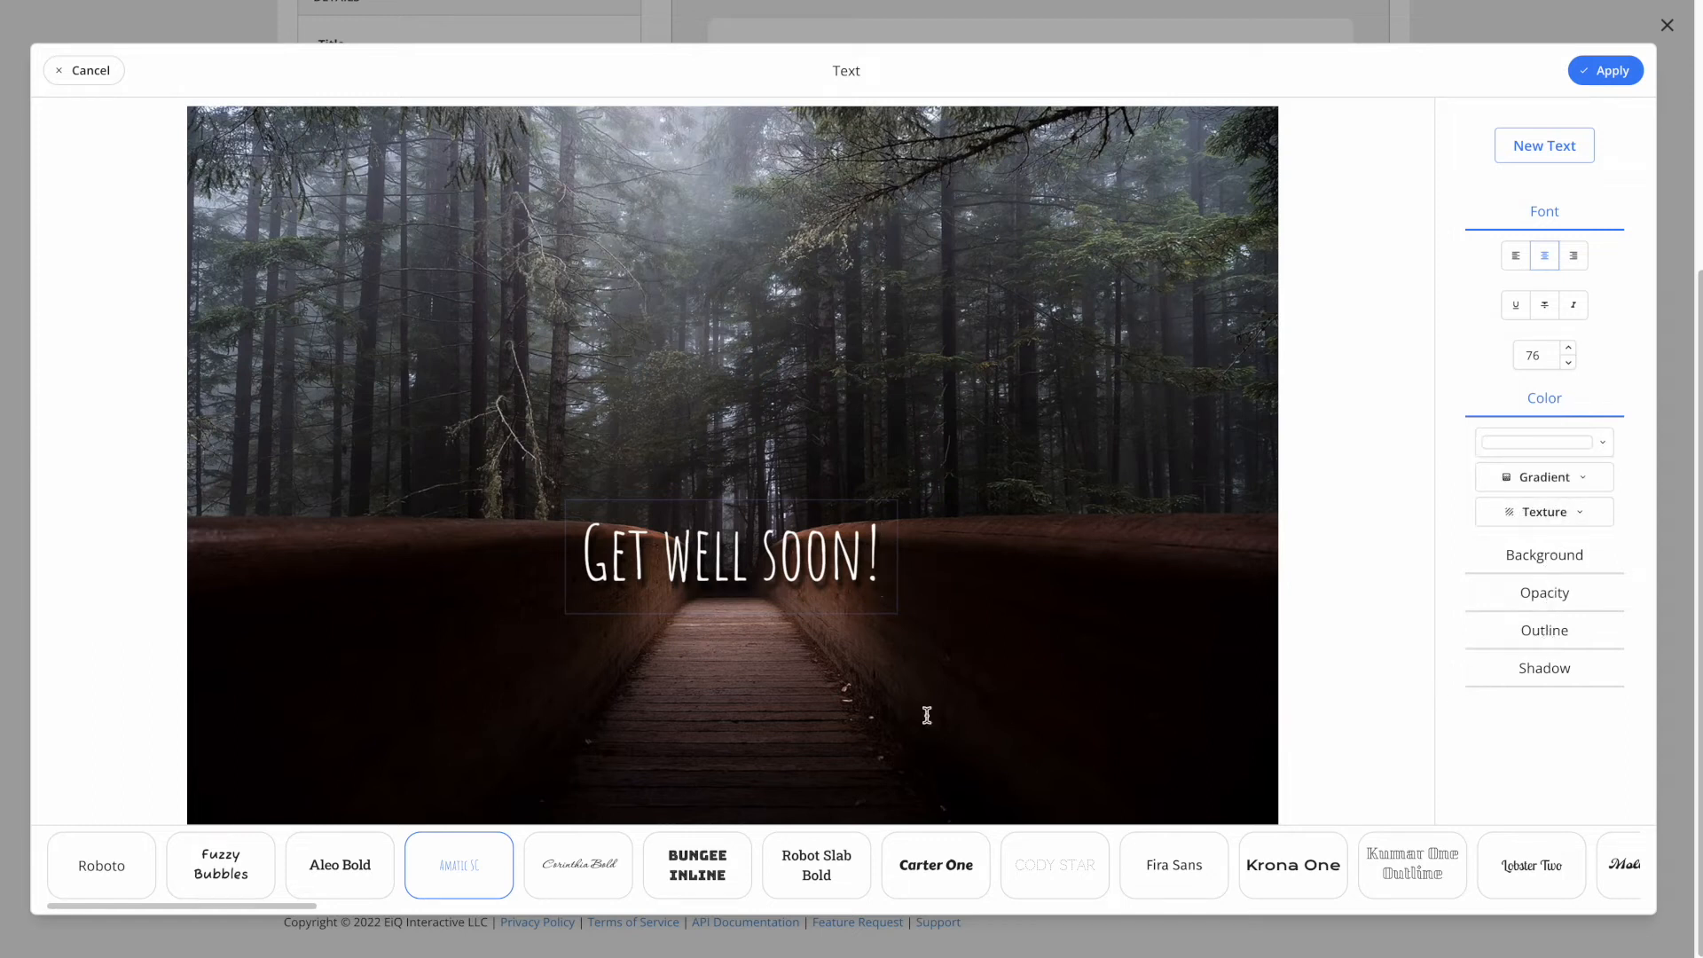
pyautogui.click(347, 872)
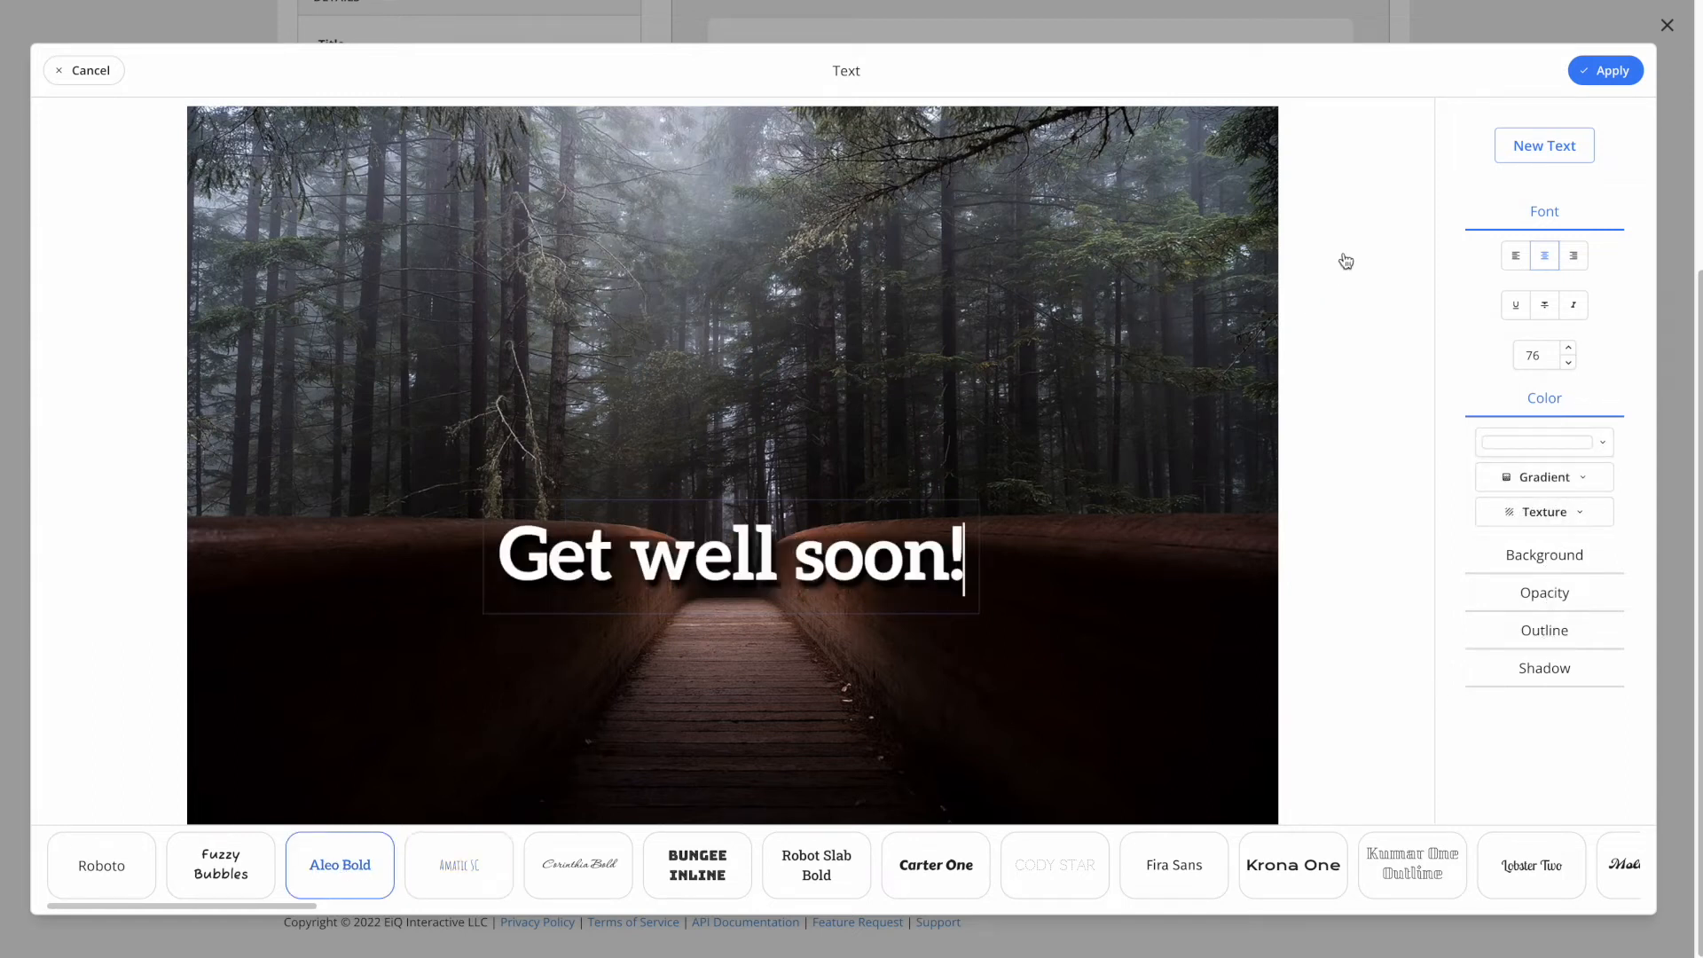
pyautogui.click(1607, 71)
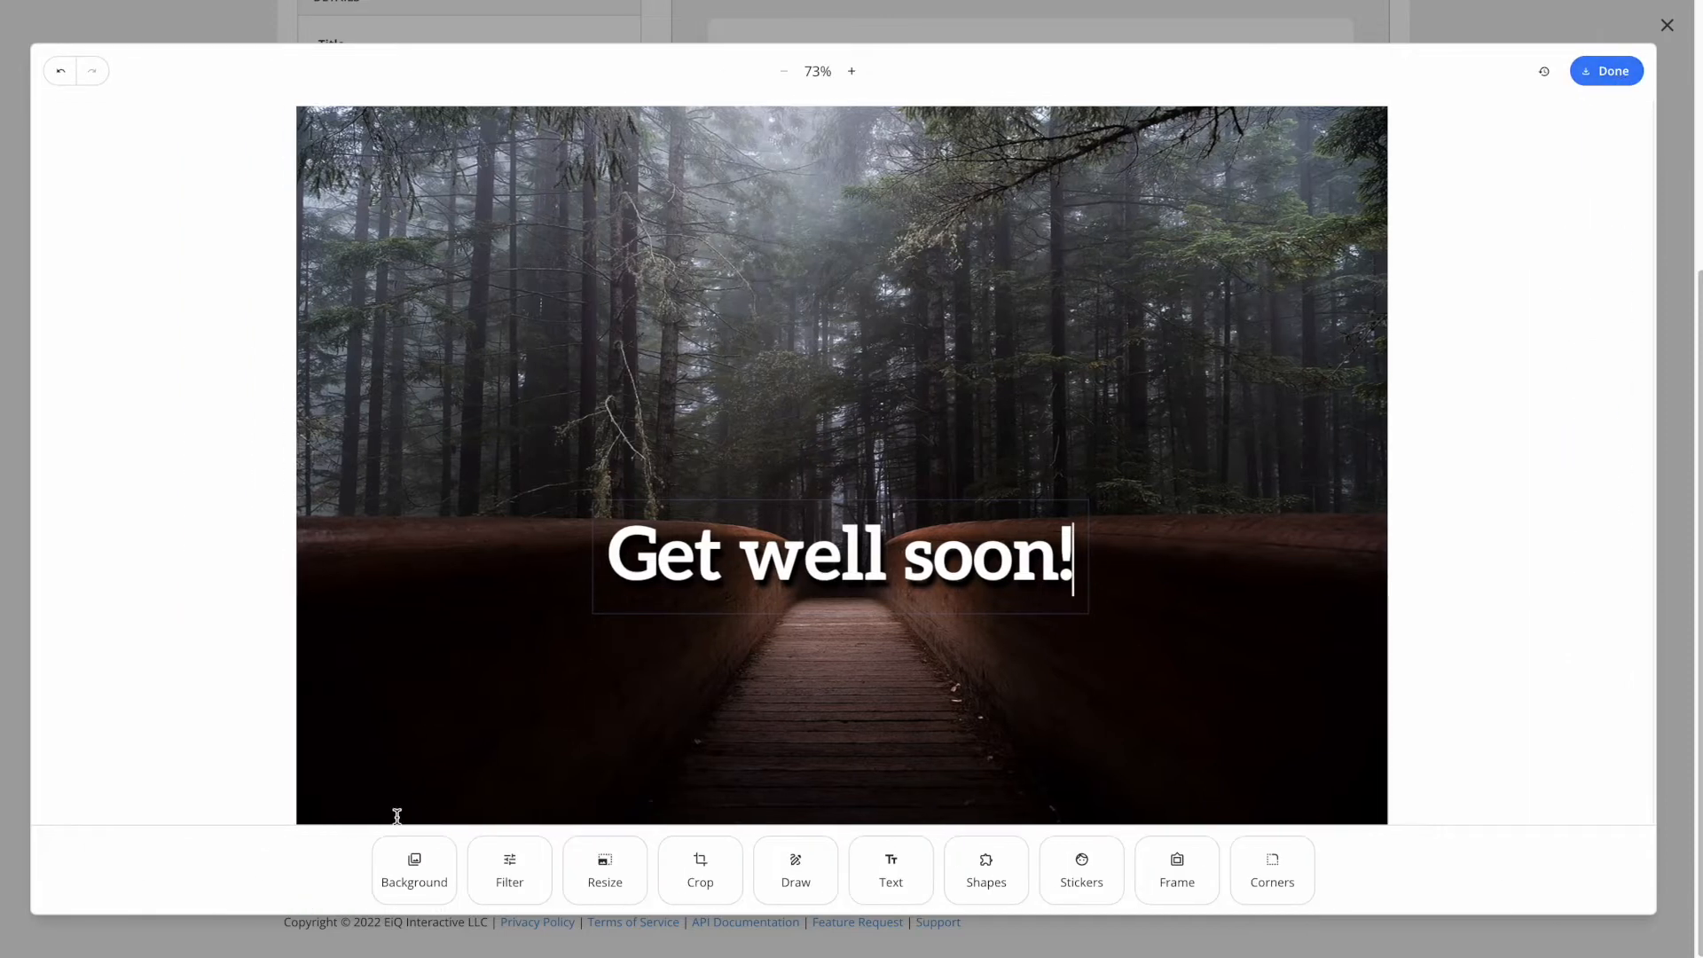
# - Try a white curved arrow above the caption, then delete it
pyautogui.click(982, 871)
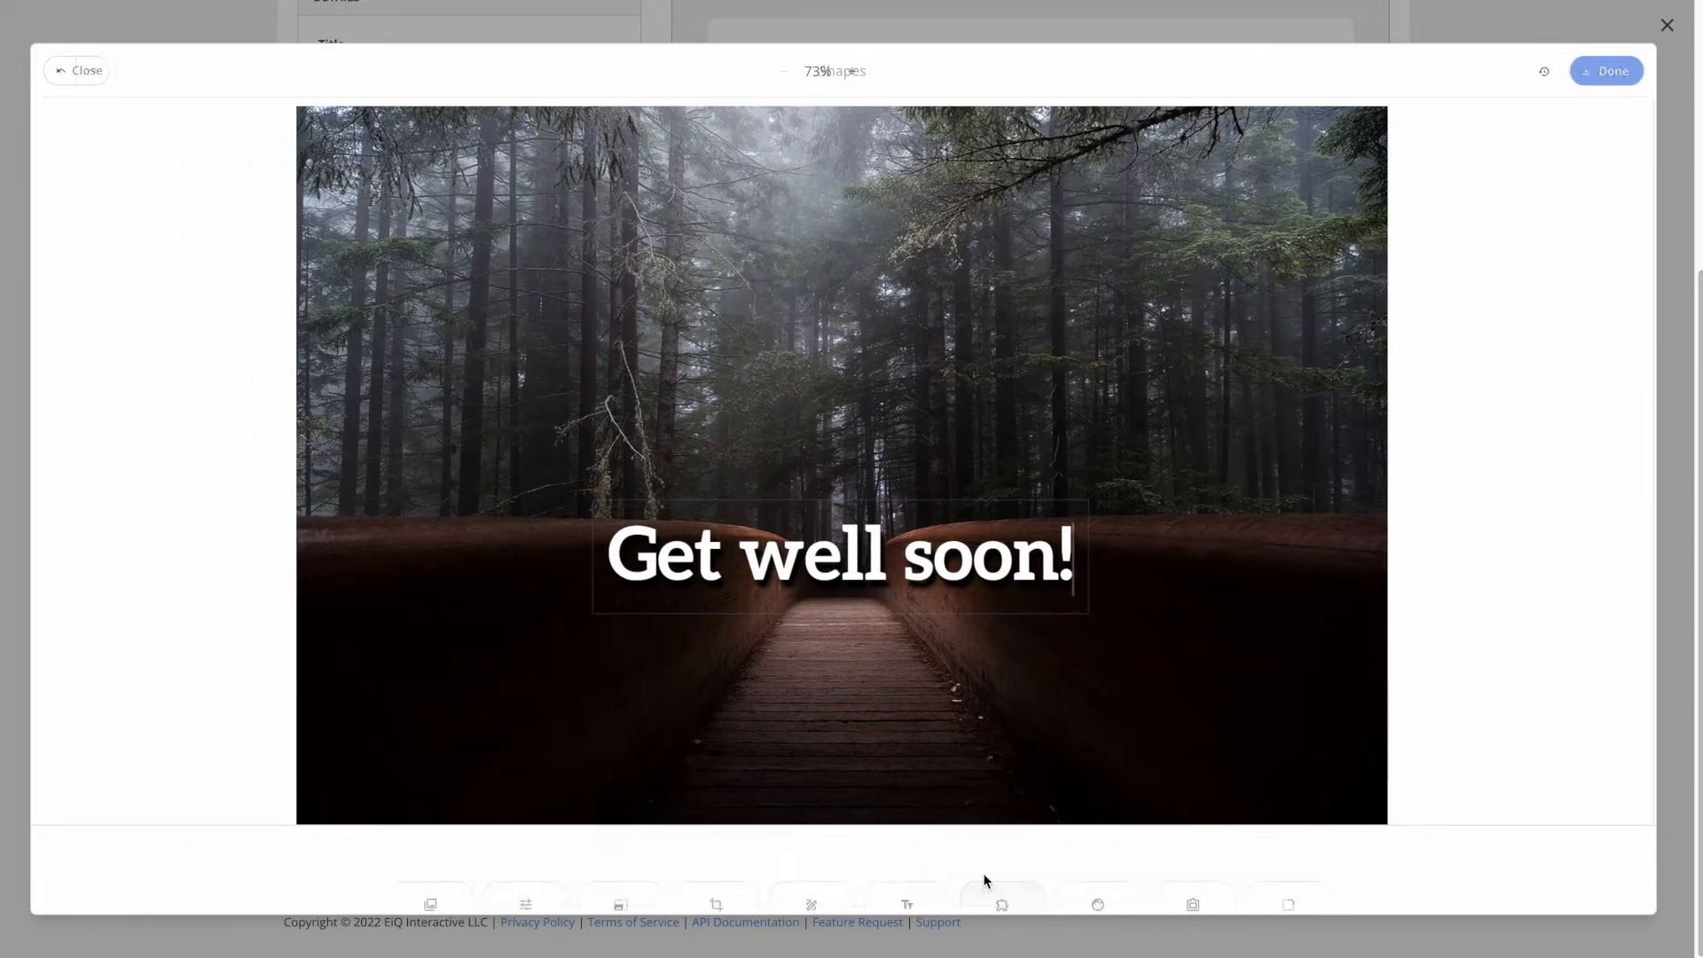
pyautogui.click(775, 865)
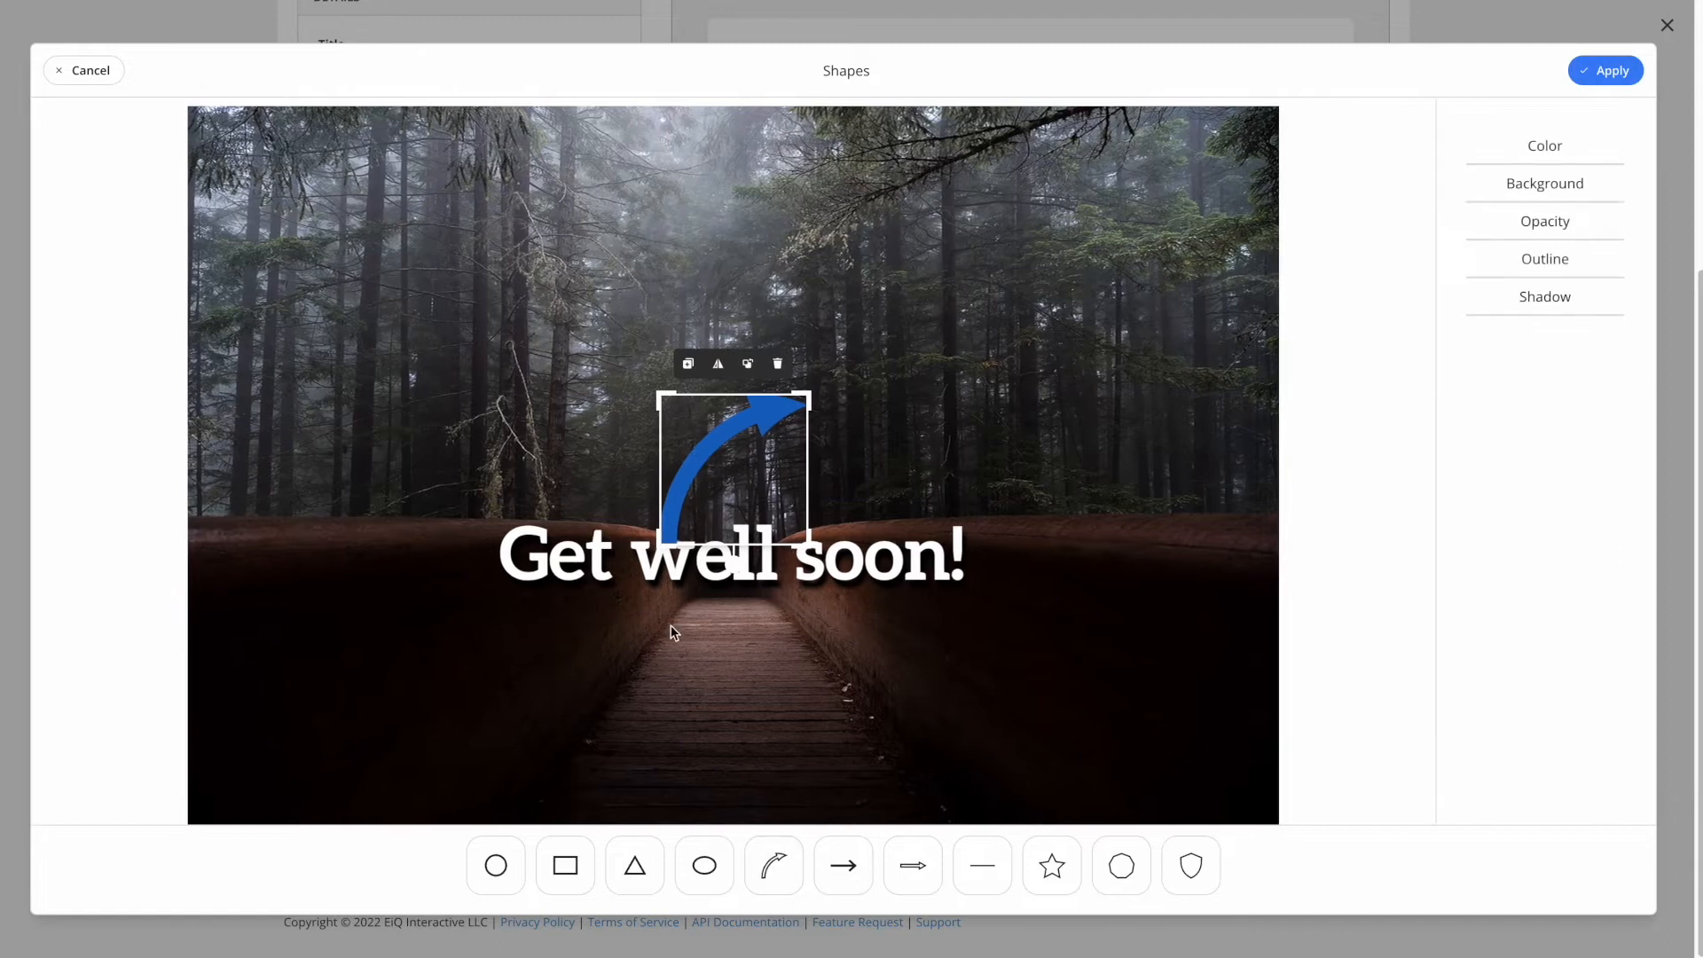
pyautogui.moveTo(714, 454); pyautogui.dragTo(747, 317)
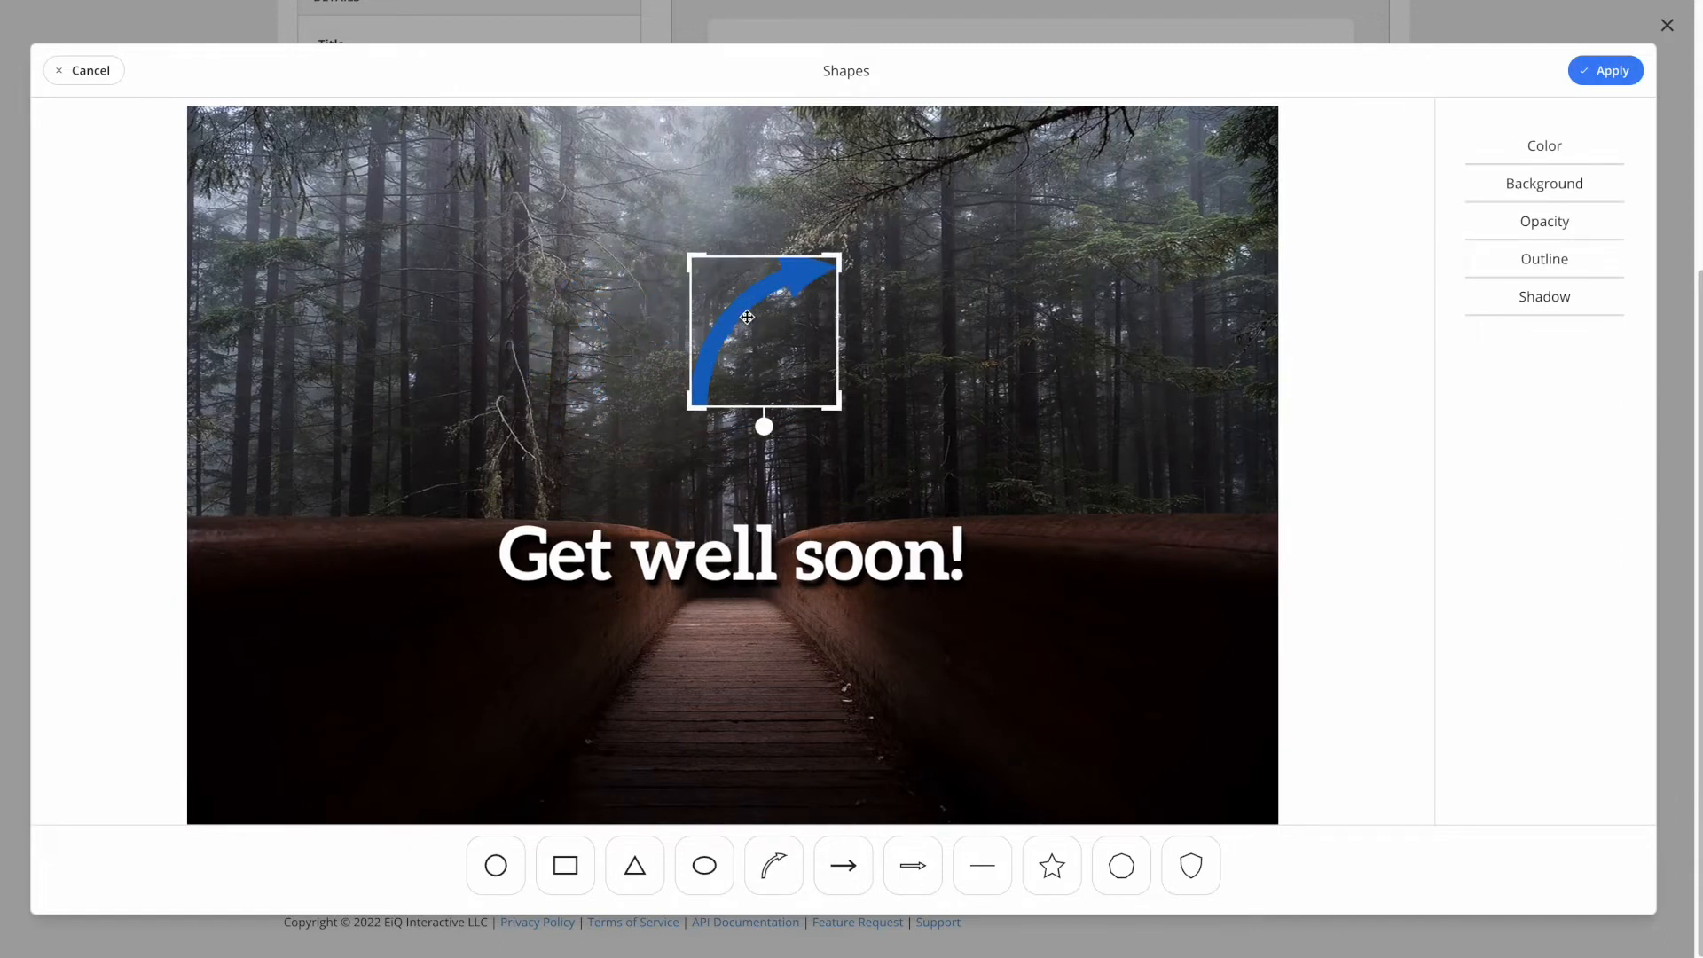
pyautogui.click(1537, 183)
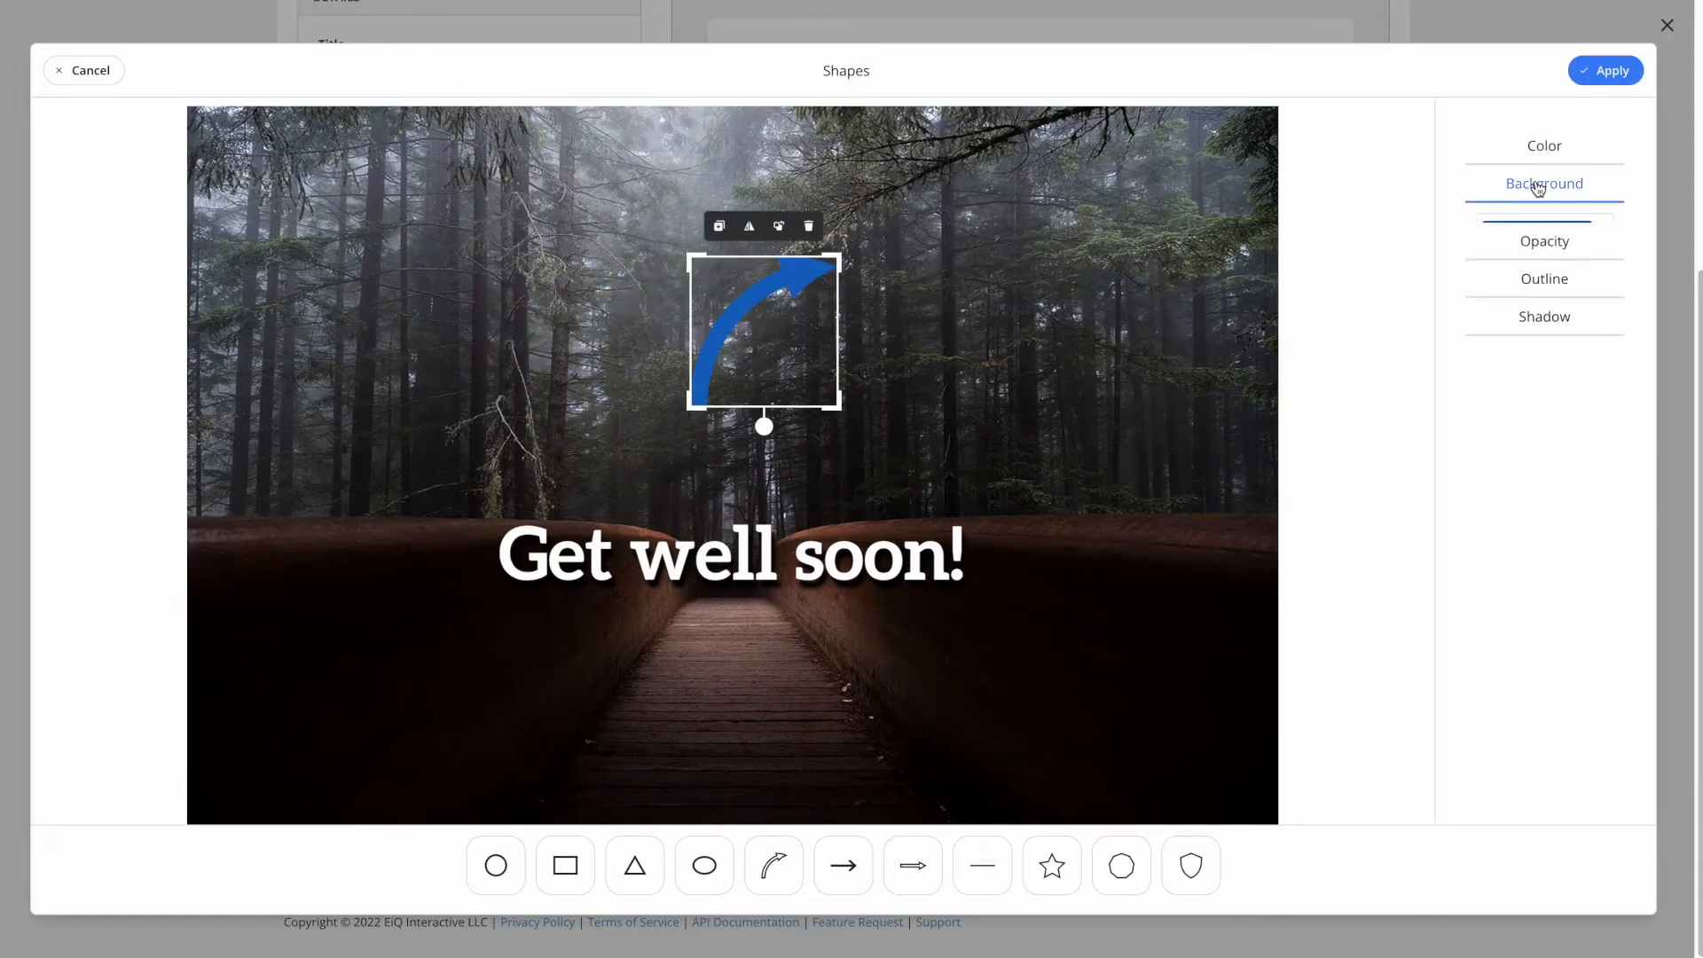
pyautogui.click(1542, 148)
pyautogui.click(1542, 195)
pyautogui.moveTo(1162, 217); pyautogui.dragTo(1135, 193)
pyautogui.click(1410, 133)
pyautogui.moveTo(770, 311); pyautogui.dragTo(744, 372)
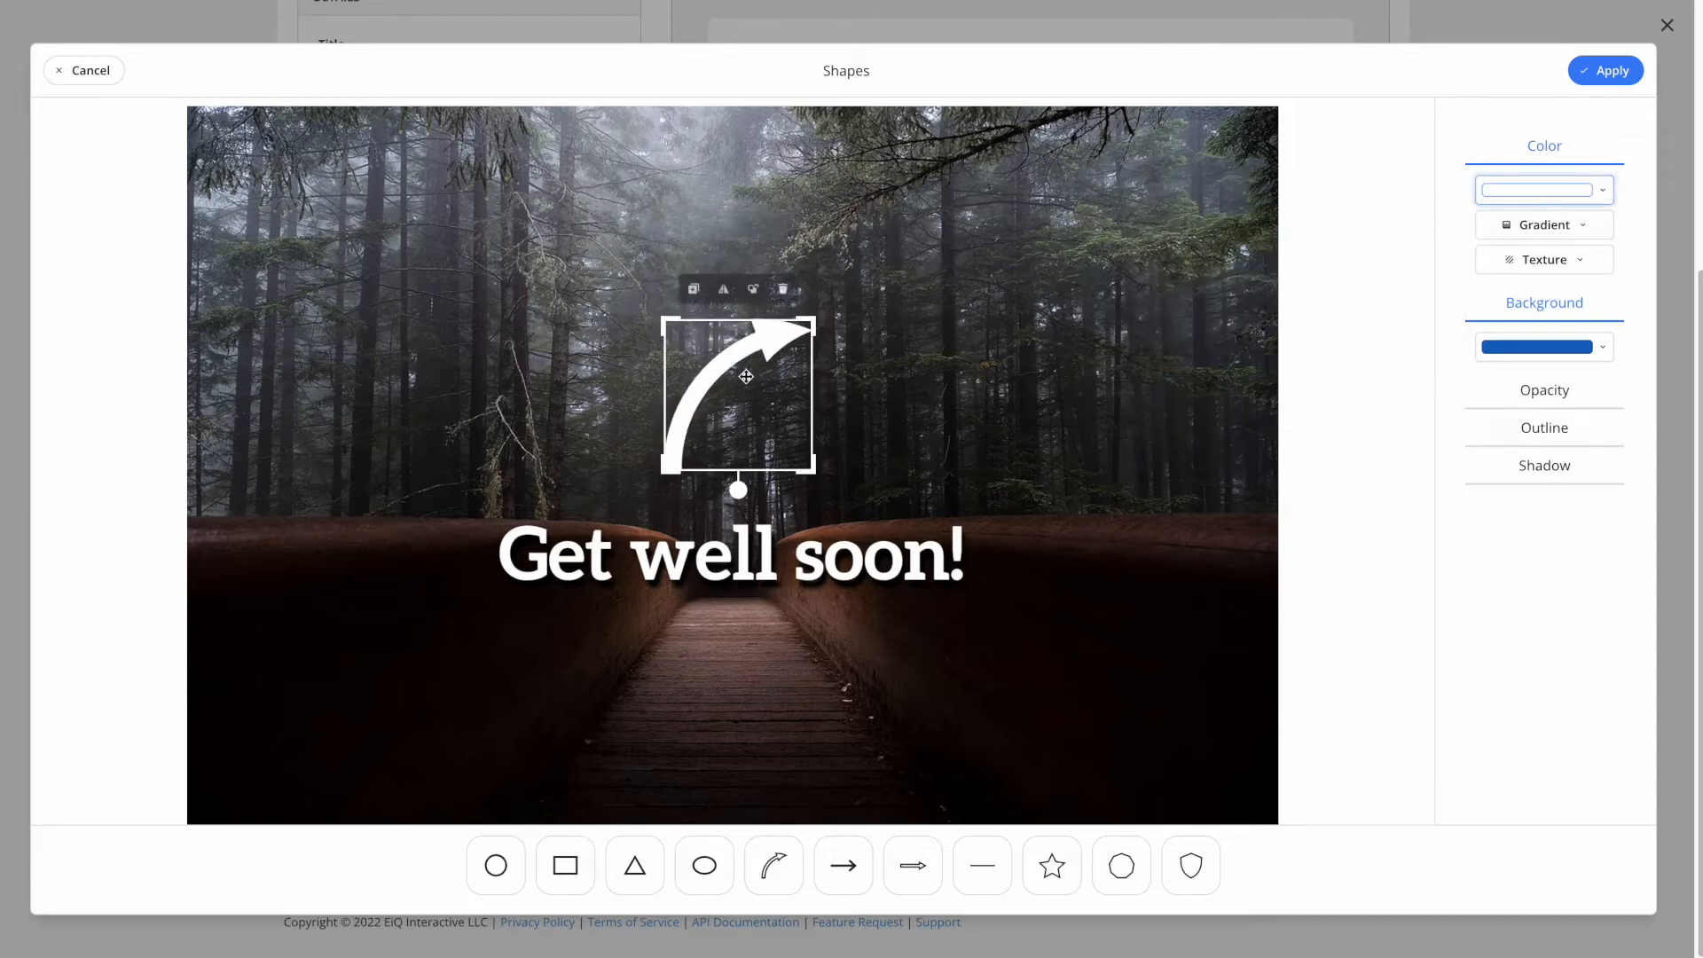
pyautogui.click(792, 292)
# - Add a white star right of the caption, then lower both the star and caption
pyautogui.click(1053, 864)
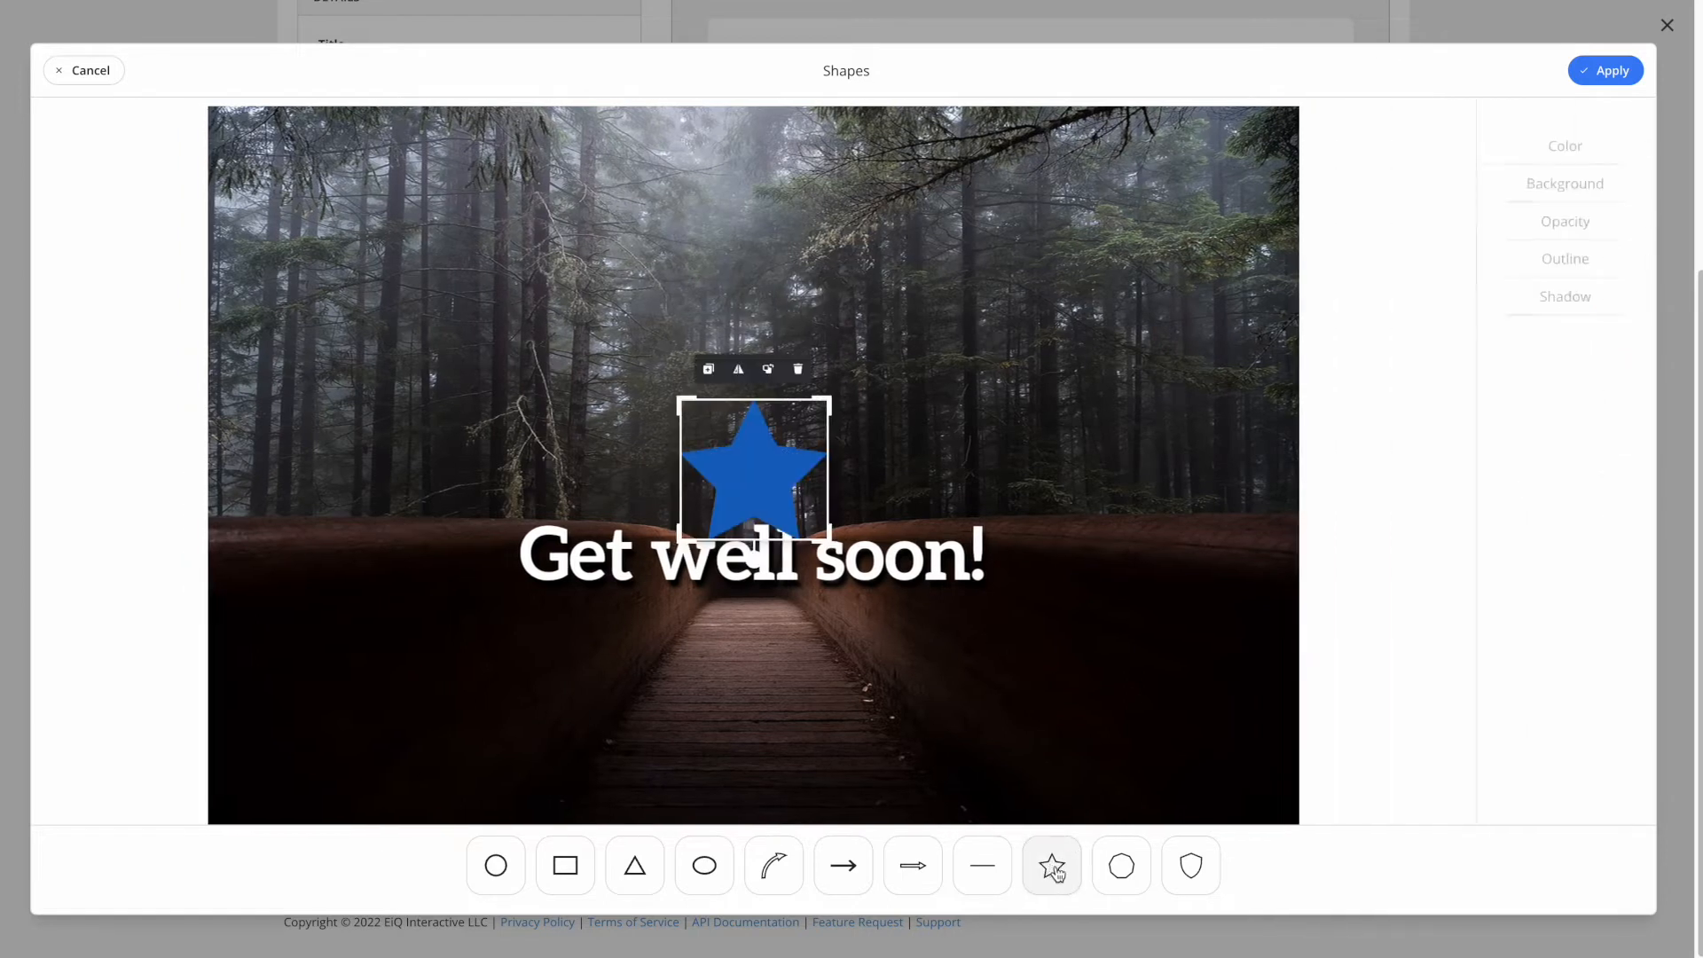
pyautogui.moveTo(763, 393); pyautogui.dragTo(1113, 471)
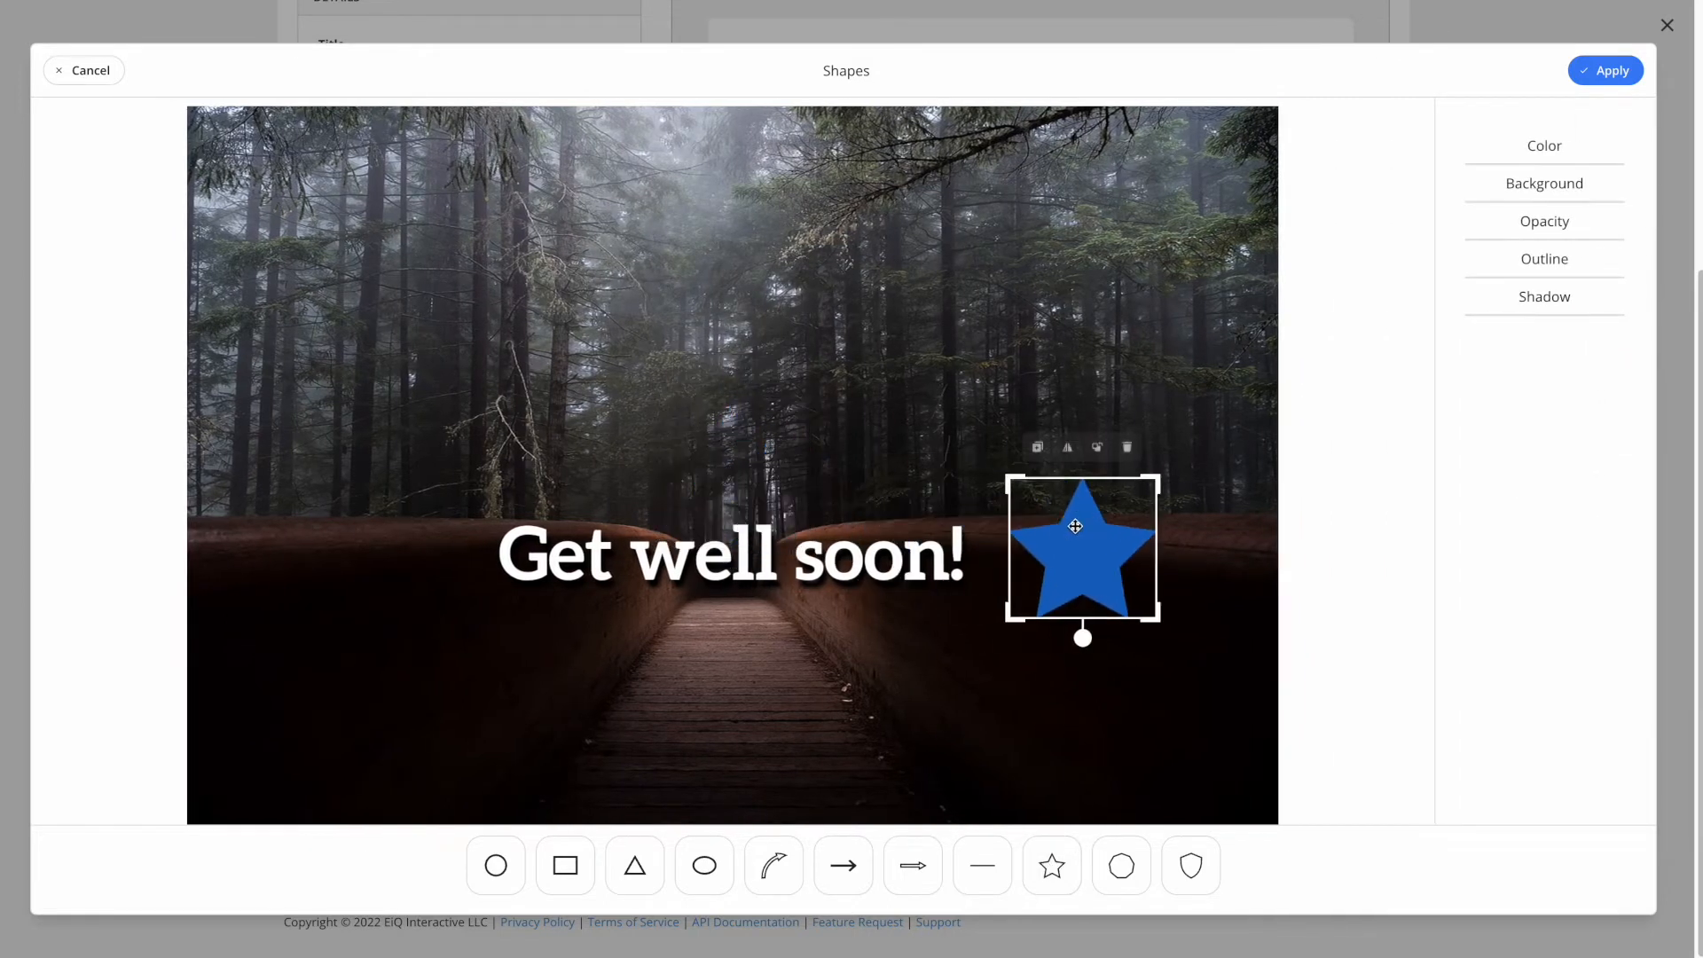
pyautogui.click(1560, 159)
pyautogui.click(1538, 190)
pyautogui.moveTo(1278, 235); pyautogui.dragTo(983, 122)
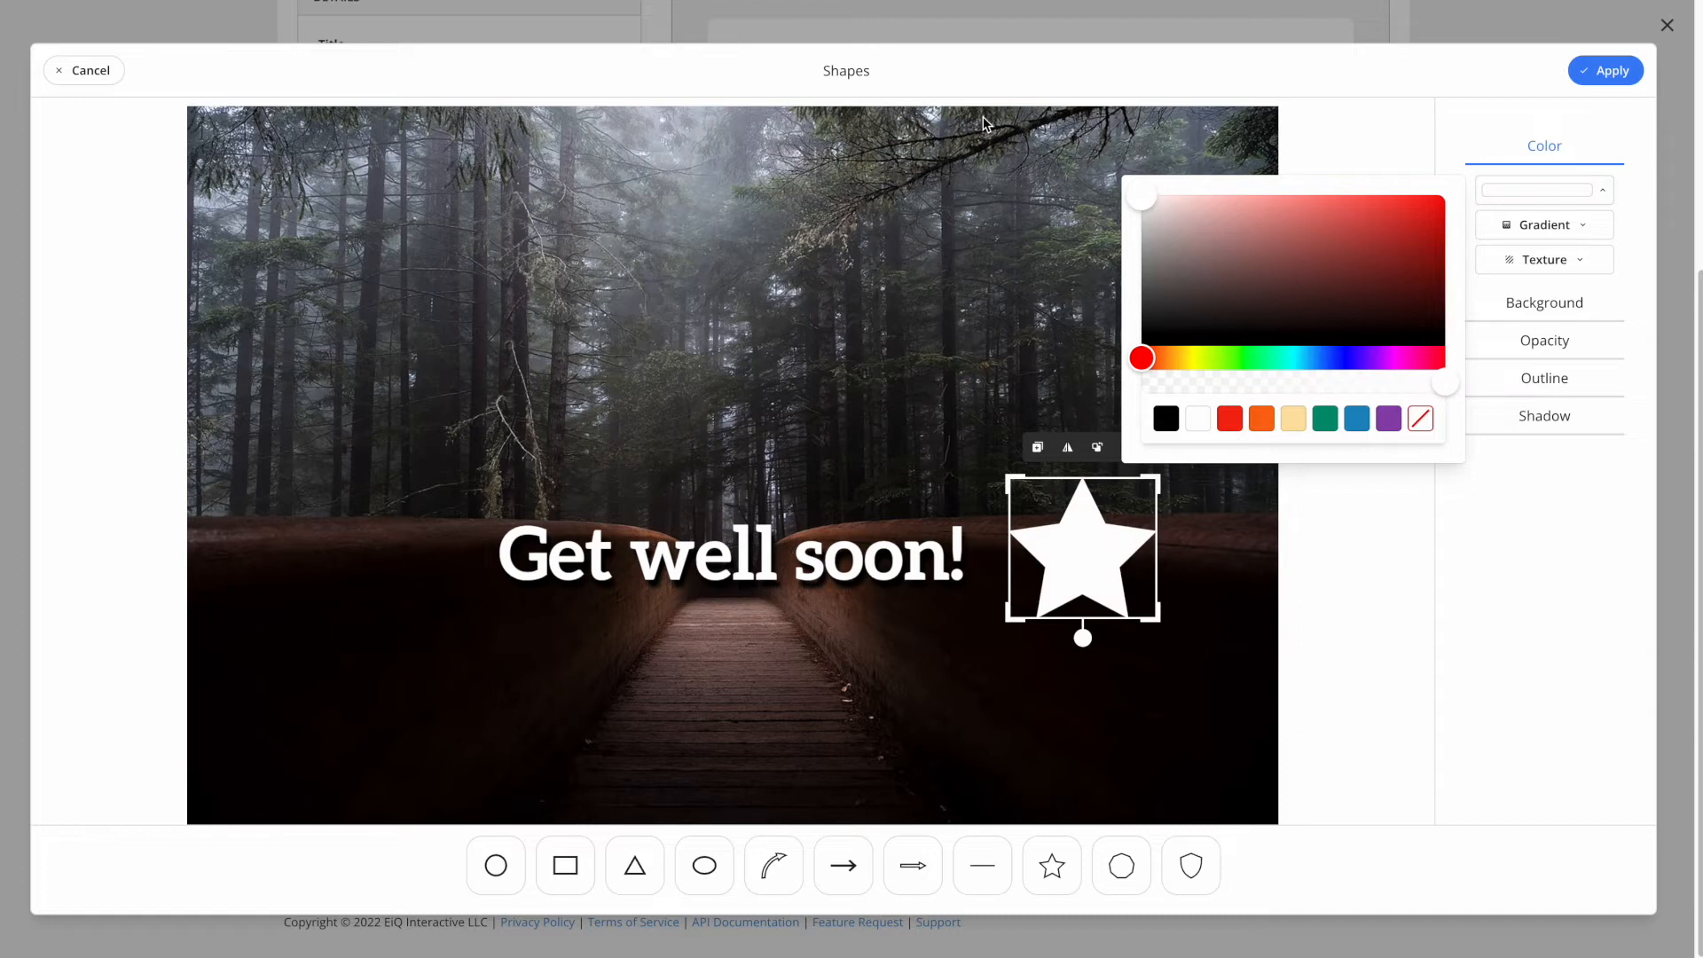
pyautogui.click(1623, 71)
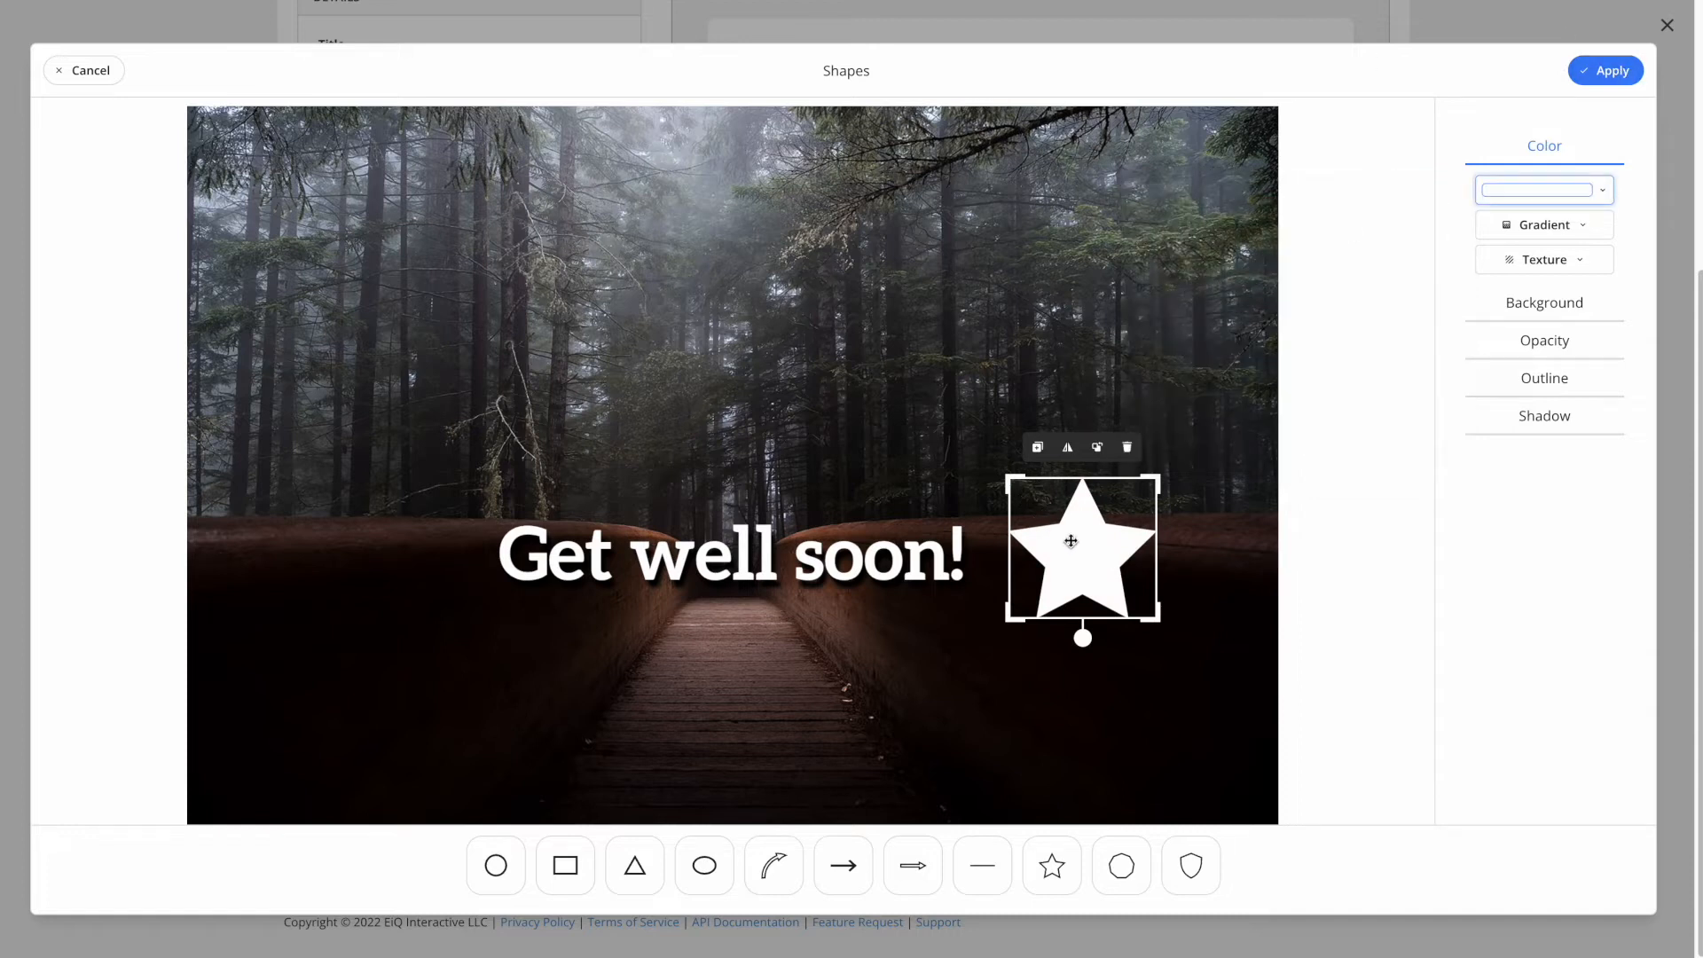
pyautogui.moveTo(1068, 539); pyautogui.dragTo(1059, 540)
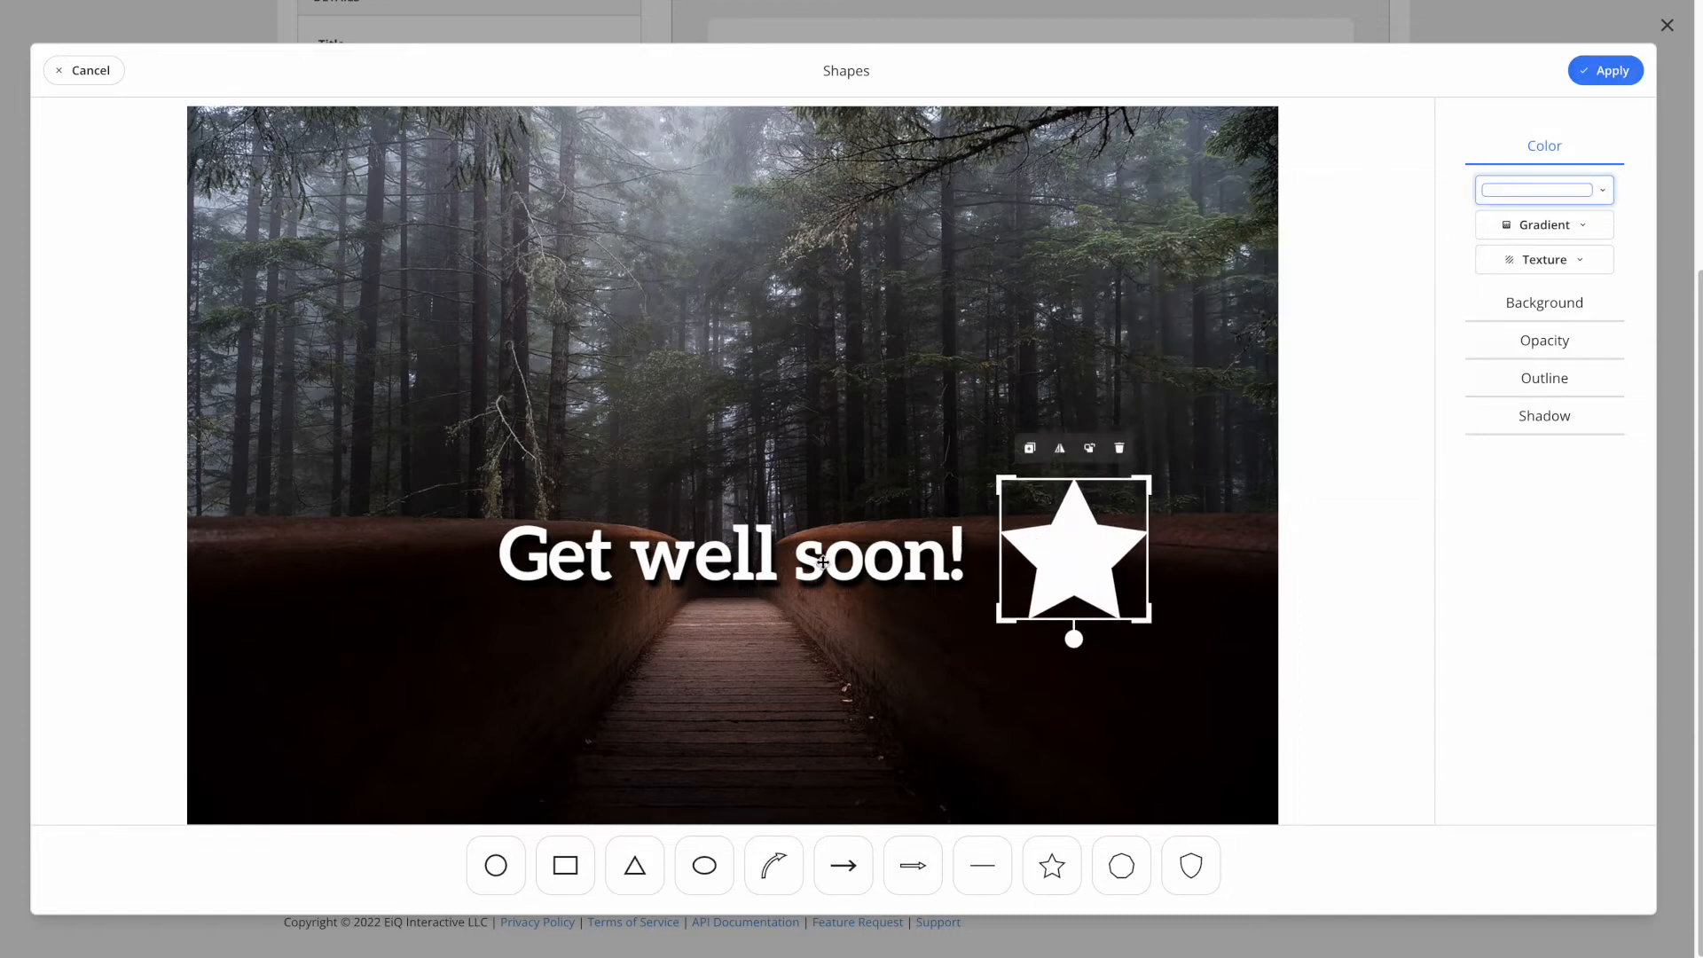
pyautogui.moveTo(1084, 521); pyautogui.dragTo(1083, 613)
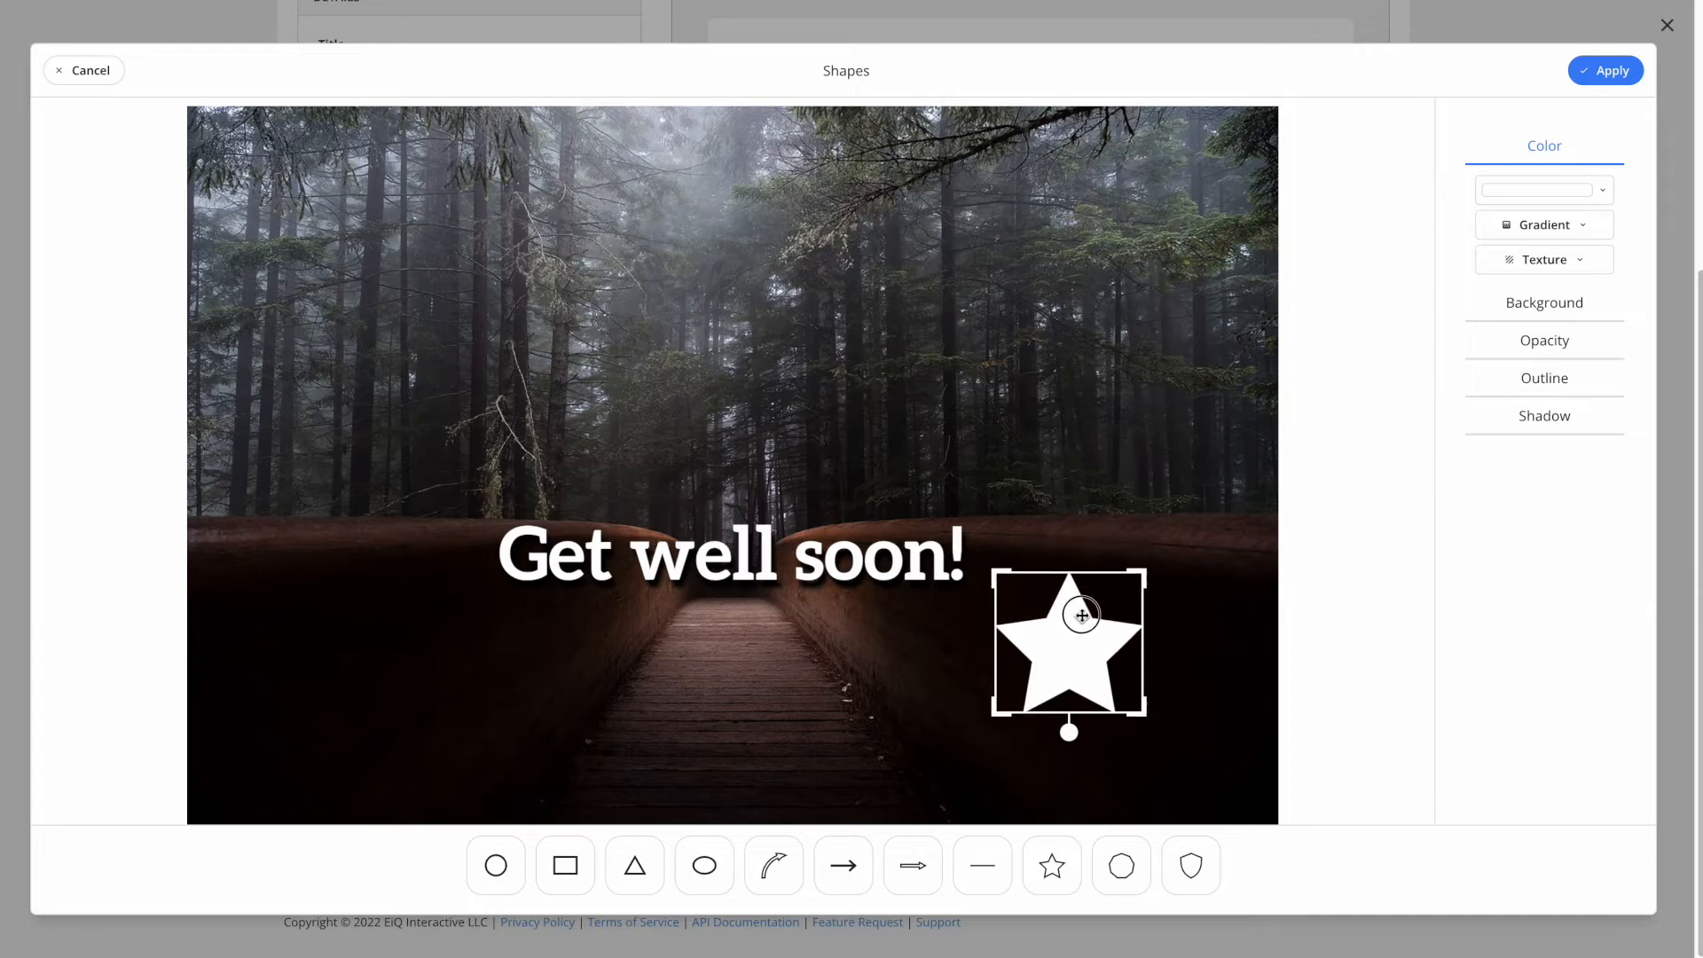
pyautogui.click(1597, 78)
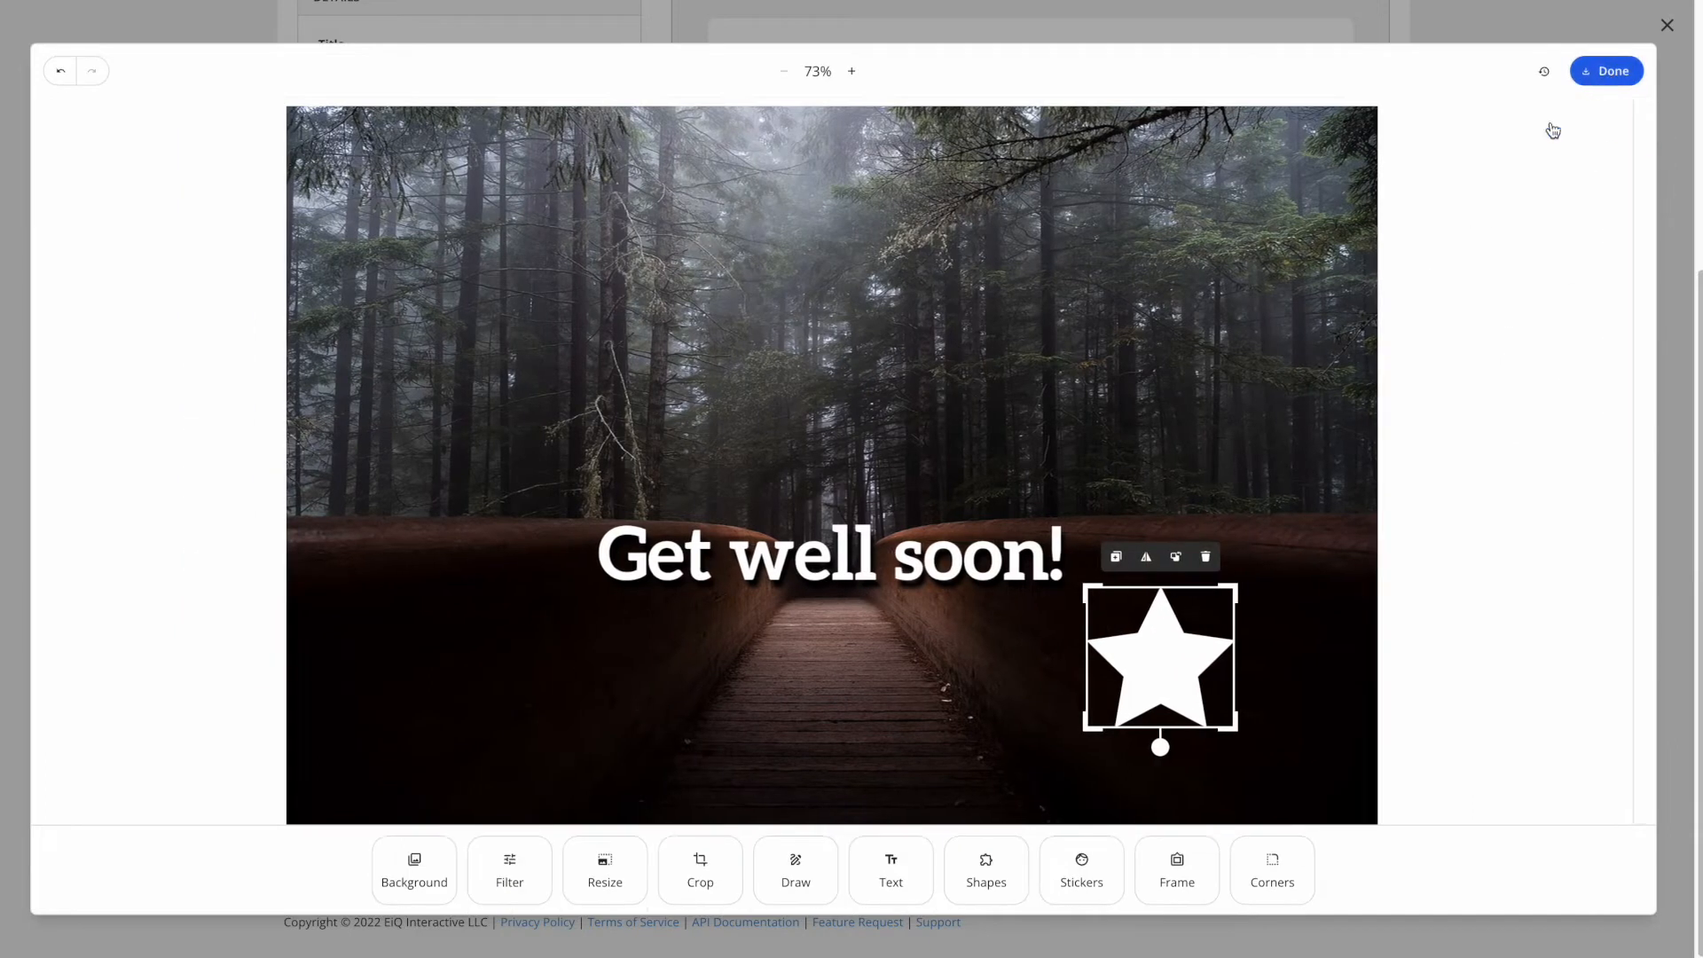
pyautogui.click(887, 557)
pyautogui.moveTo(768, 557); pyautogui.dragTo(743, 657)
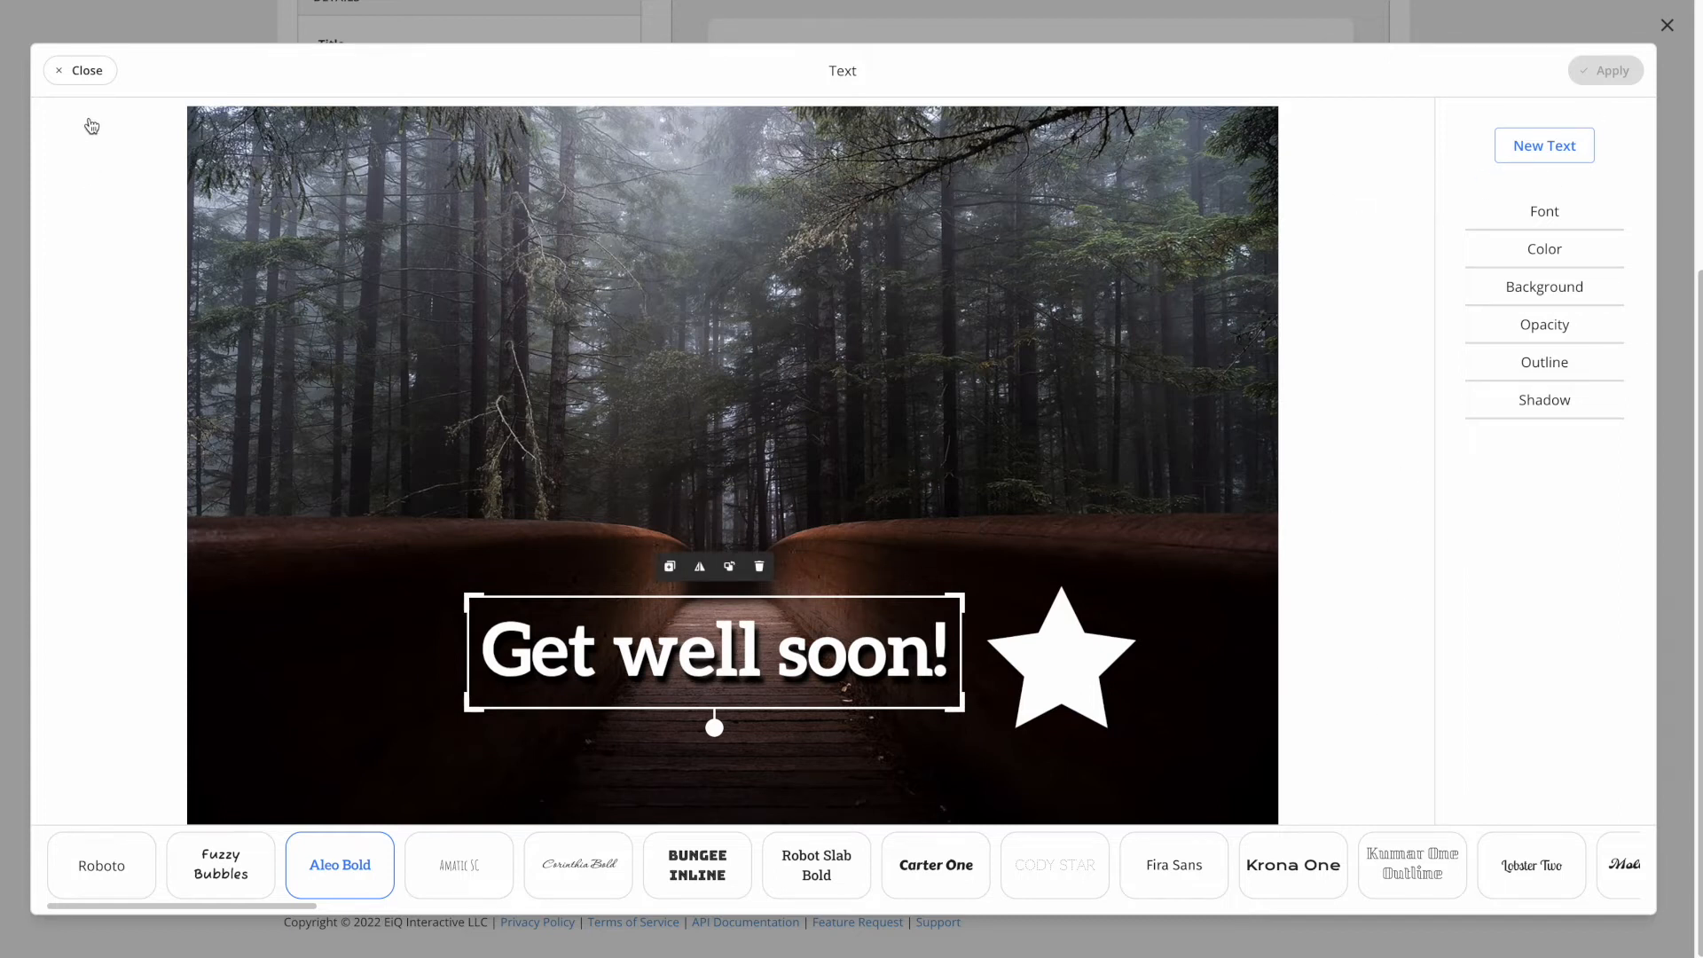
# - Frame the picture with the black-and-cream frame at 13% size and finish the design
pyautogui.click(89, 71)
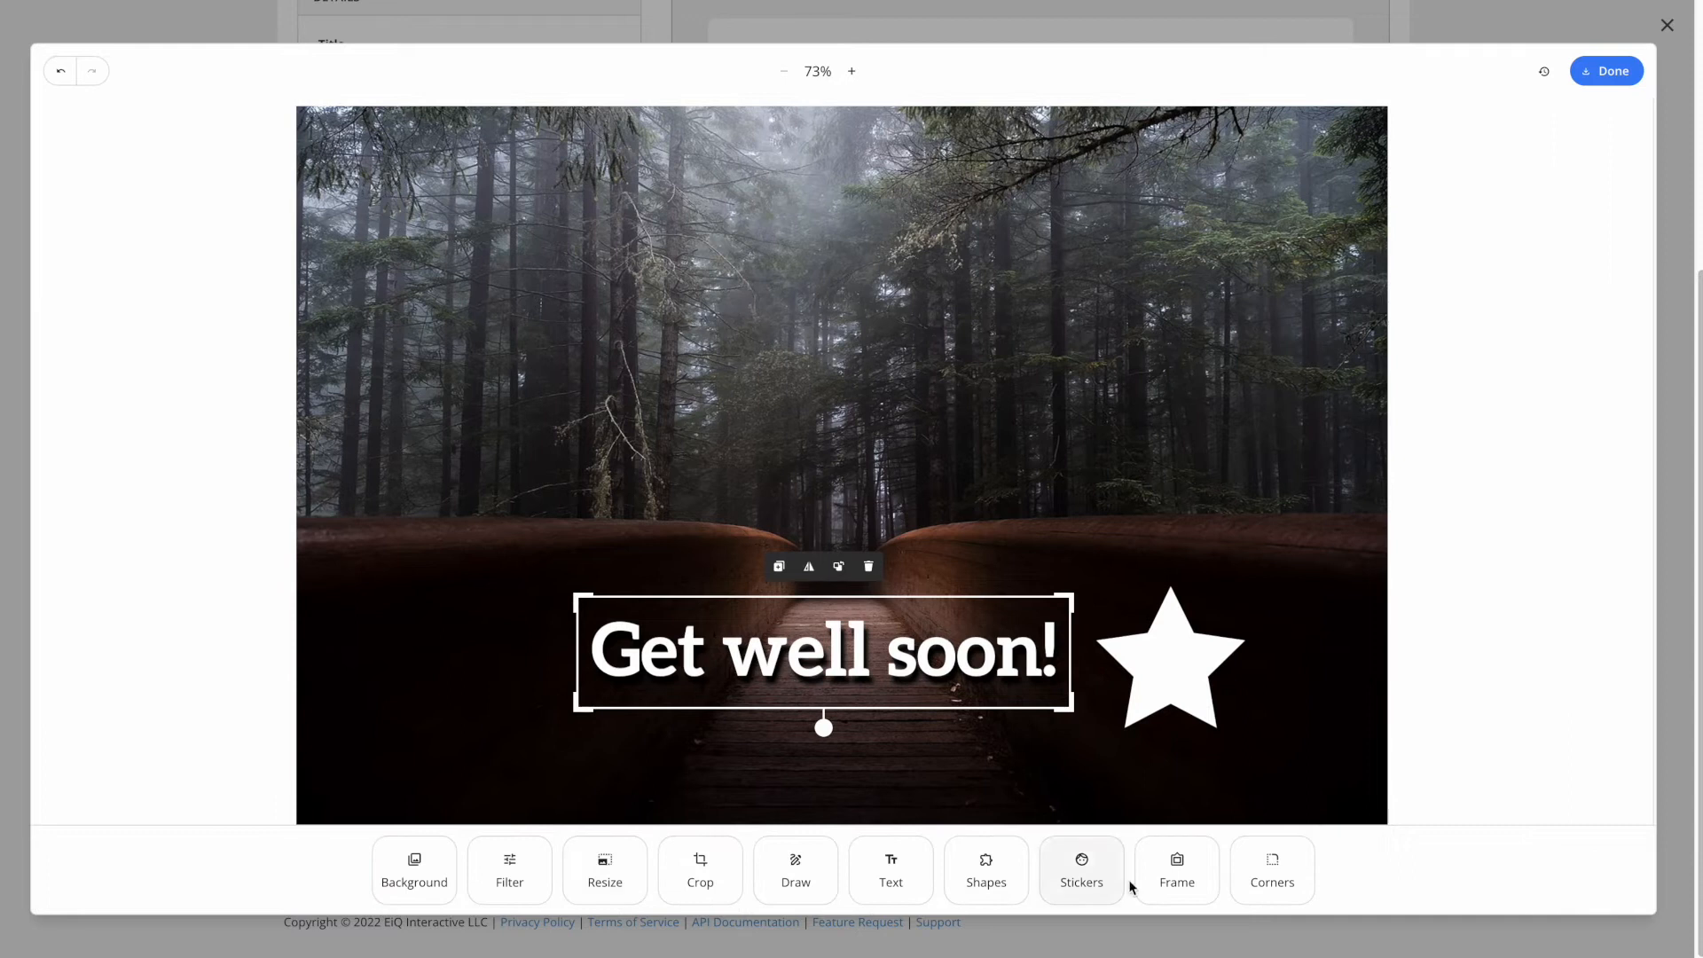
pyautogui.click(1178, 876)
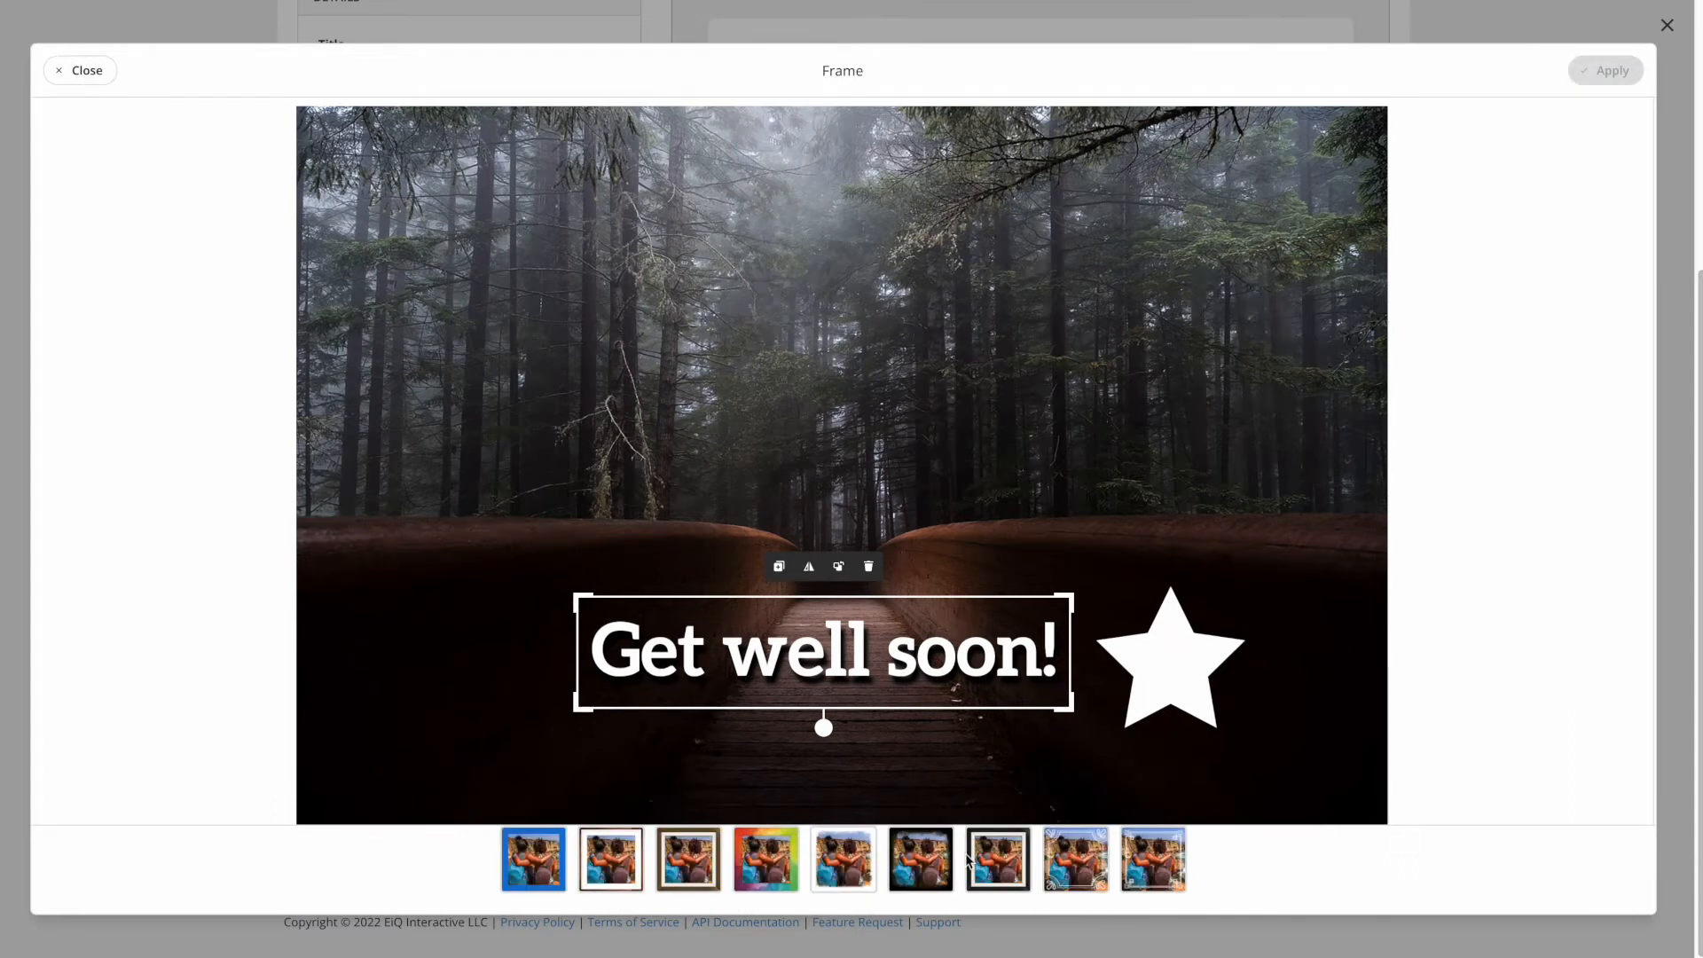
pyautogui.click(994, 861)
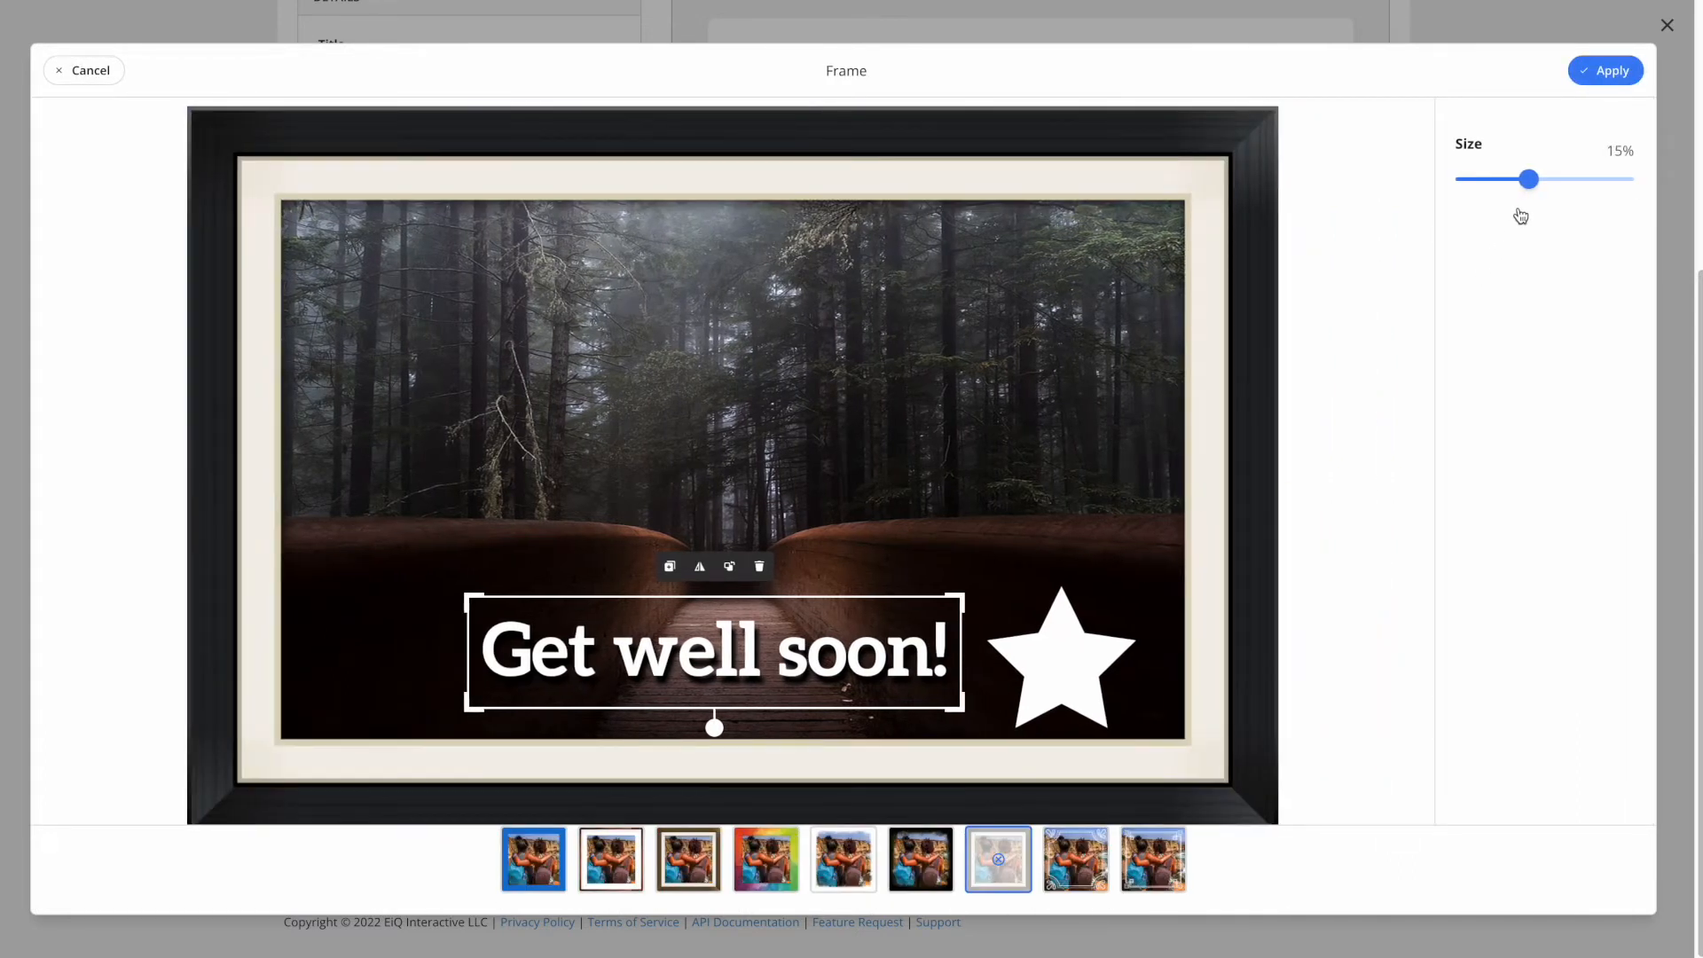
pyautogui.moveTo(1526, 178); pyautogui.dragTo(1518, 178)
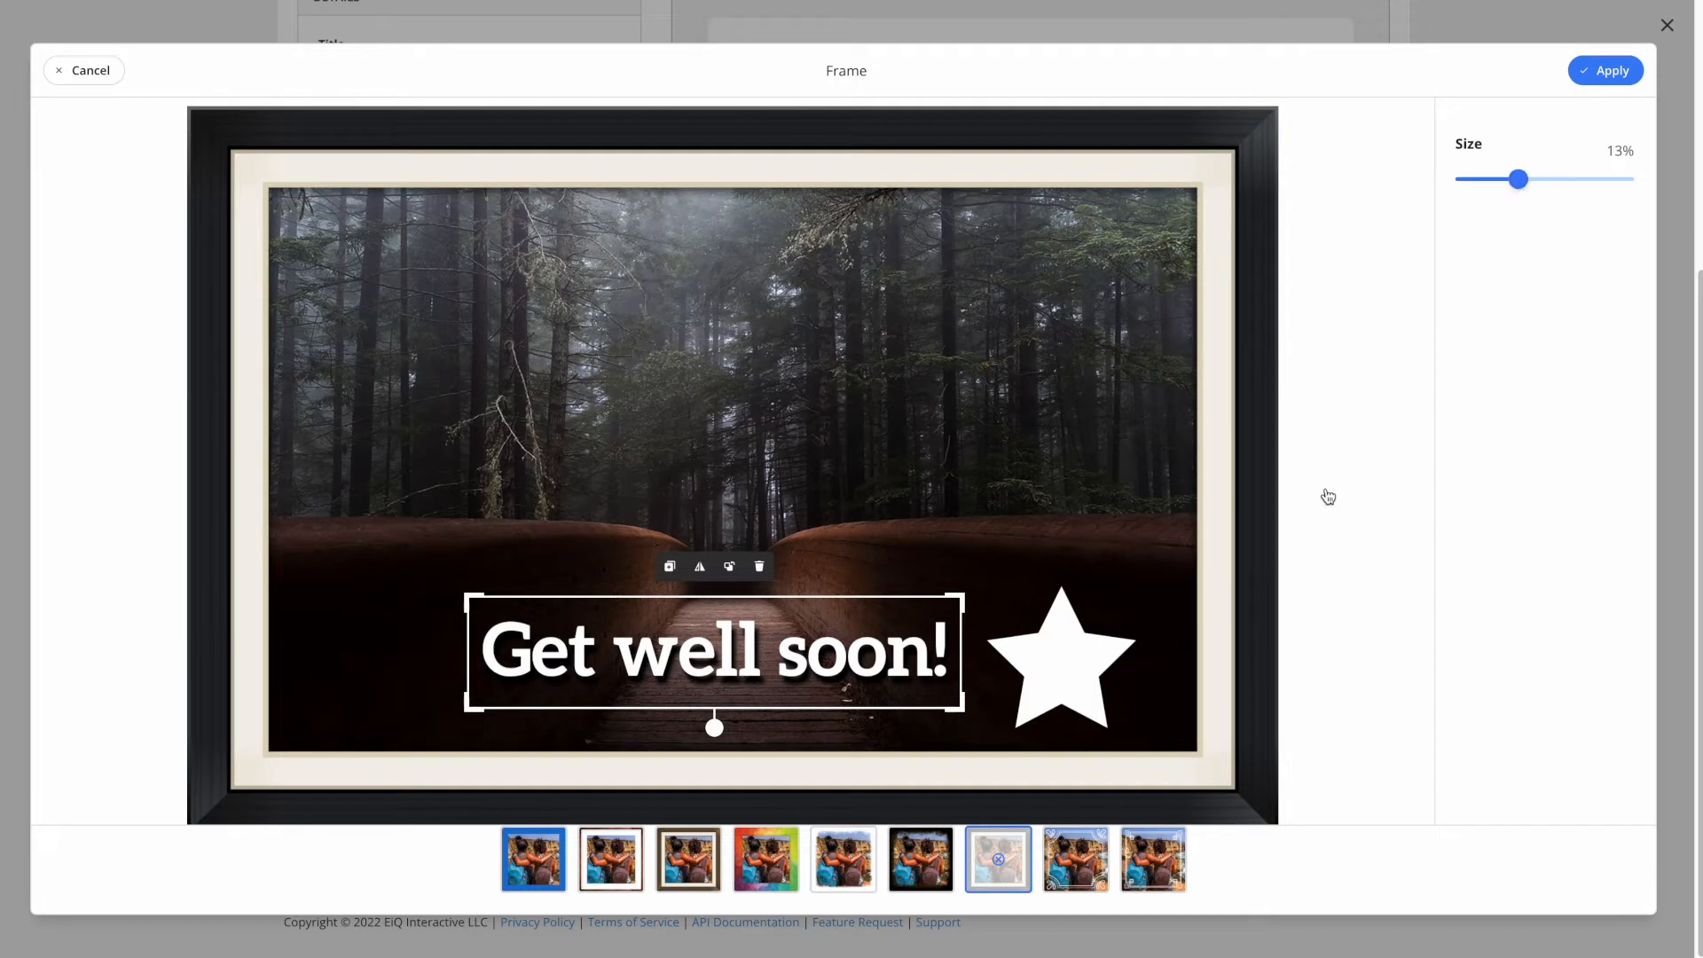
pyautogui.click(1606, 71)
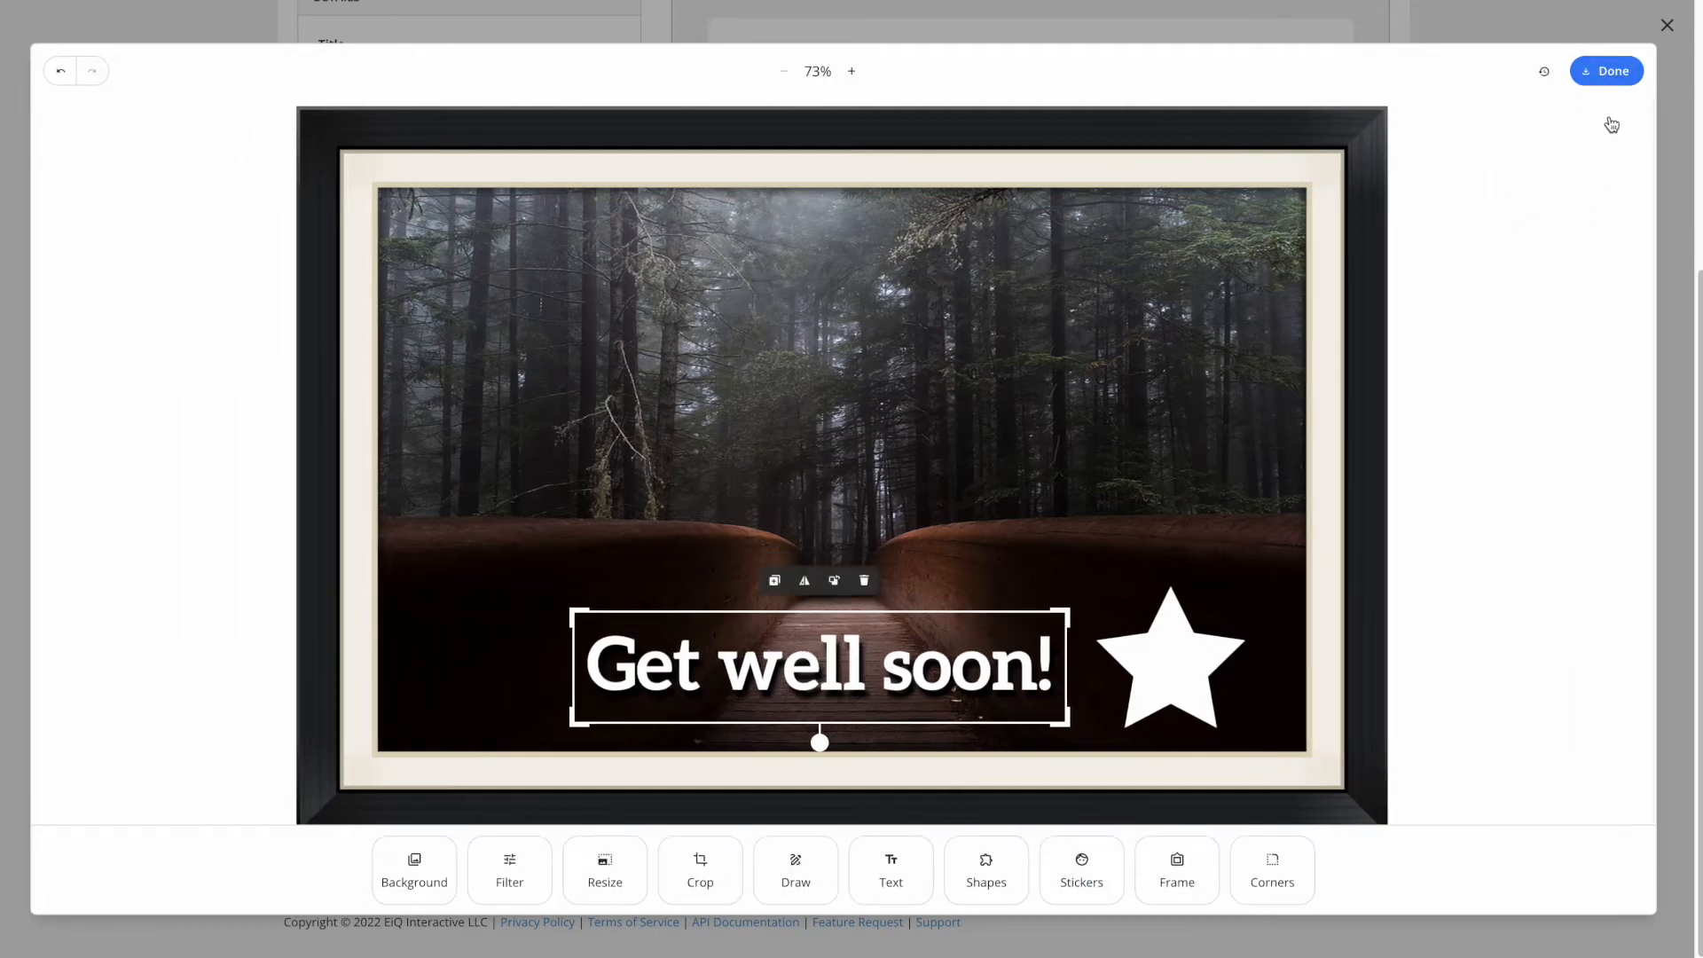
pyautogui.click(1616, 71)
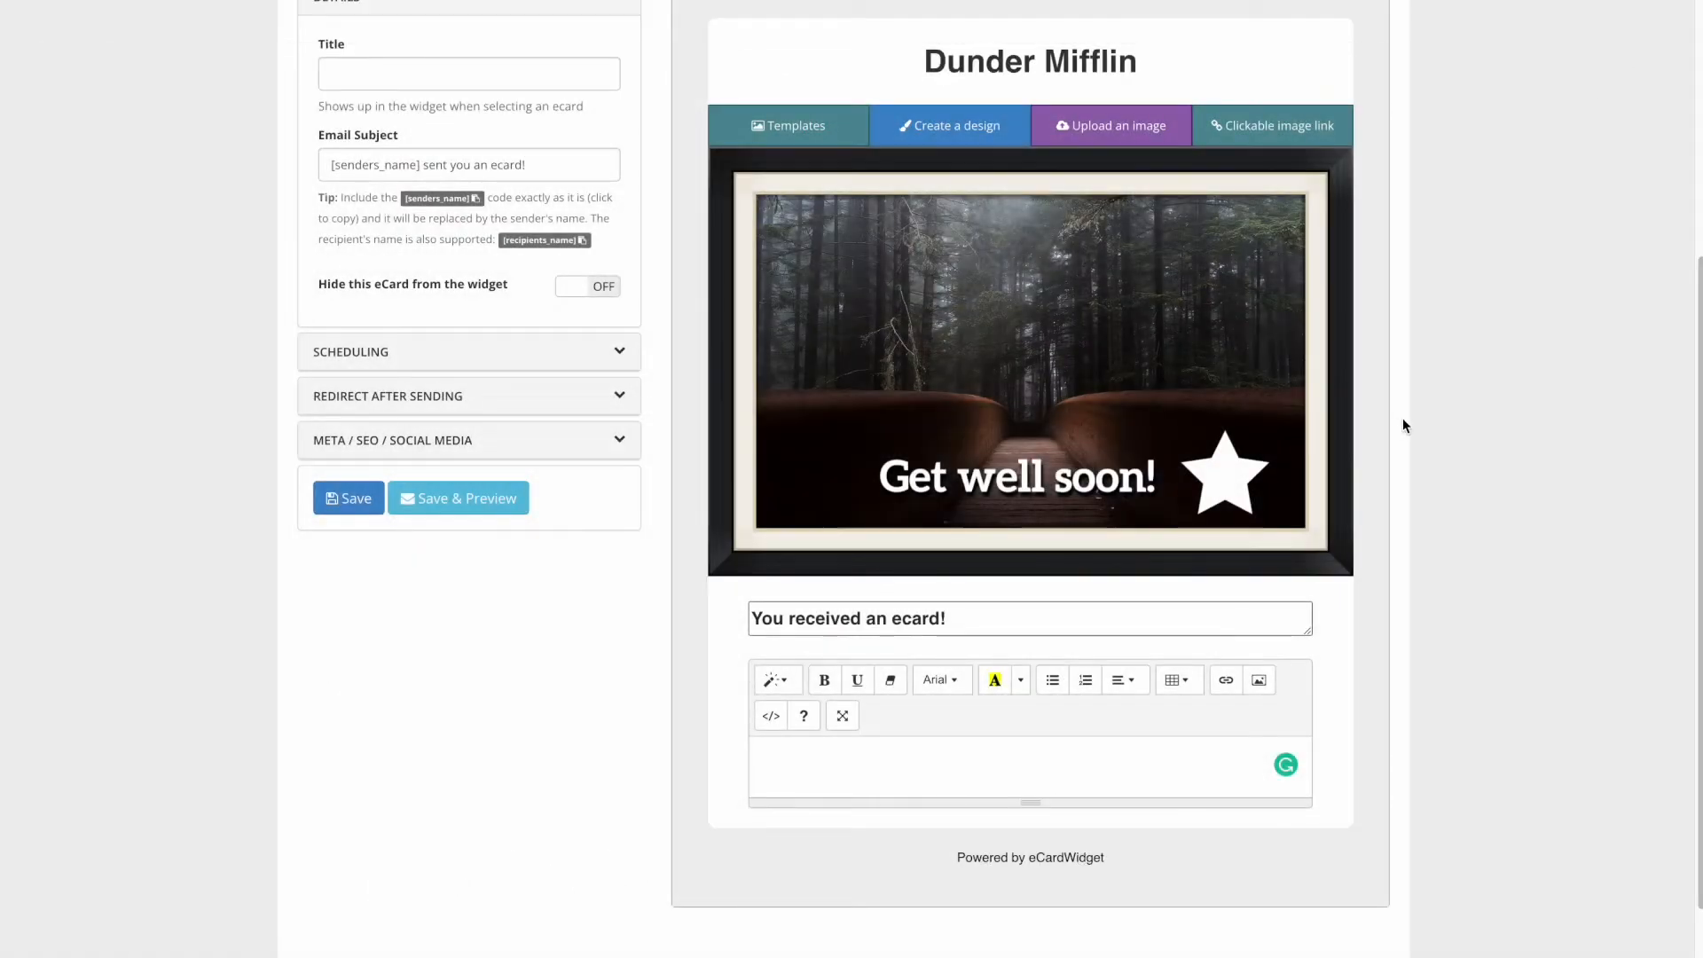
# - Title the framed forest card 'Get well soon', then save and preview it
pyautogui.scroll(3, 692, 621)
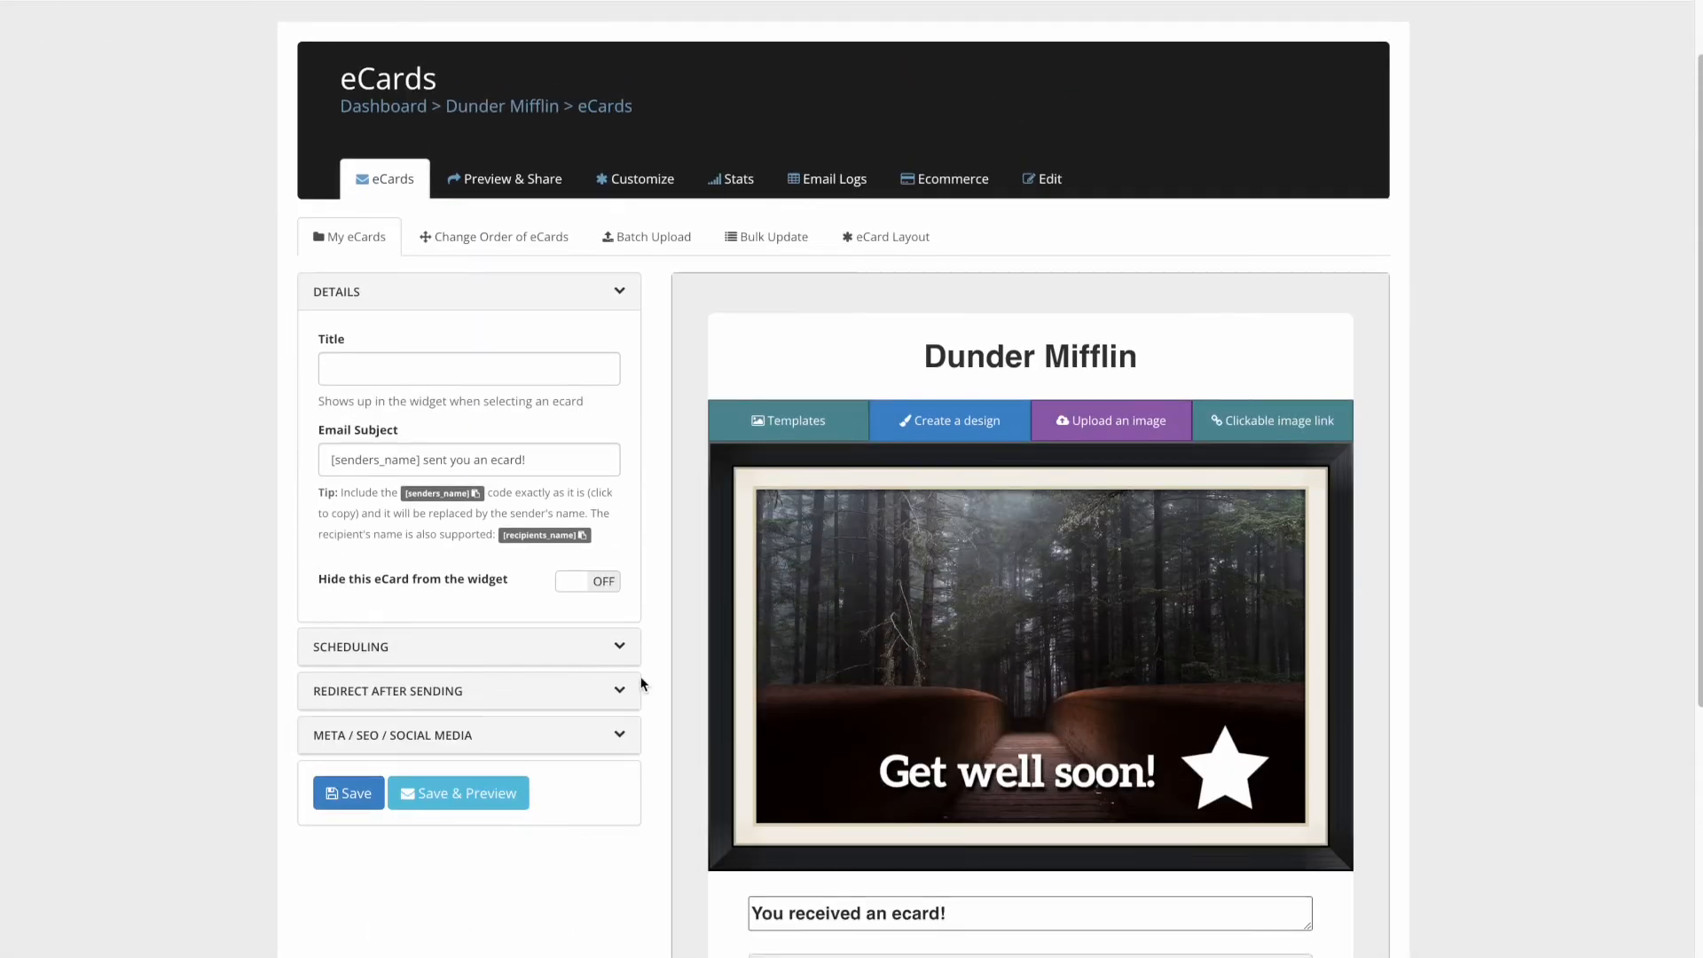
pyautogui.click(475, 803)
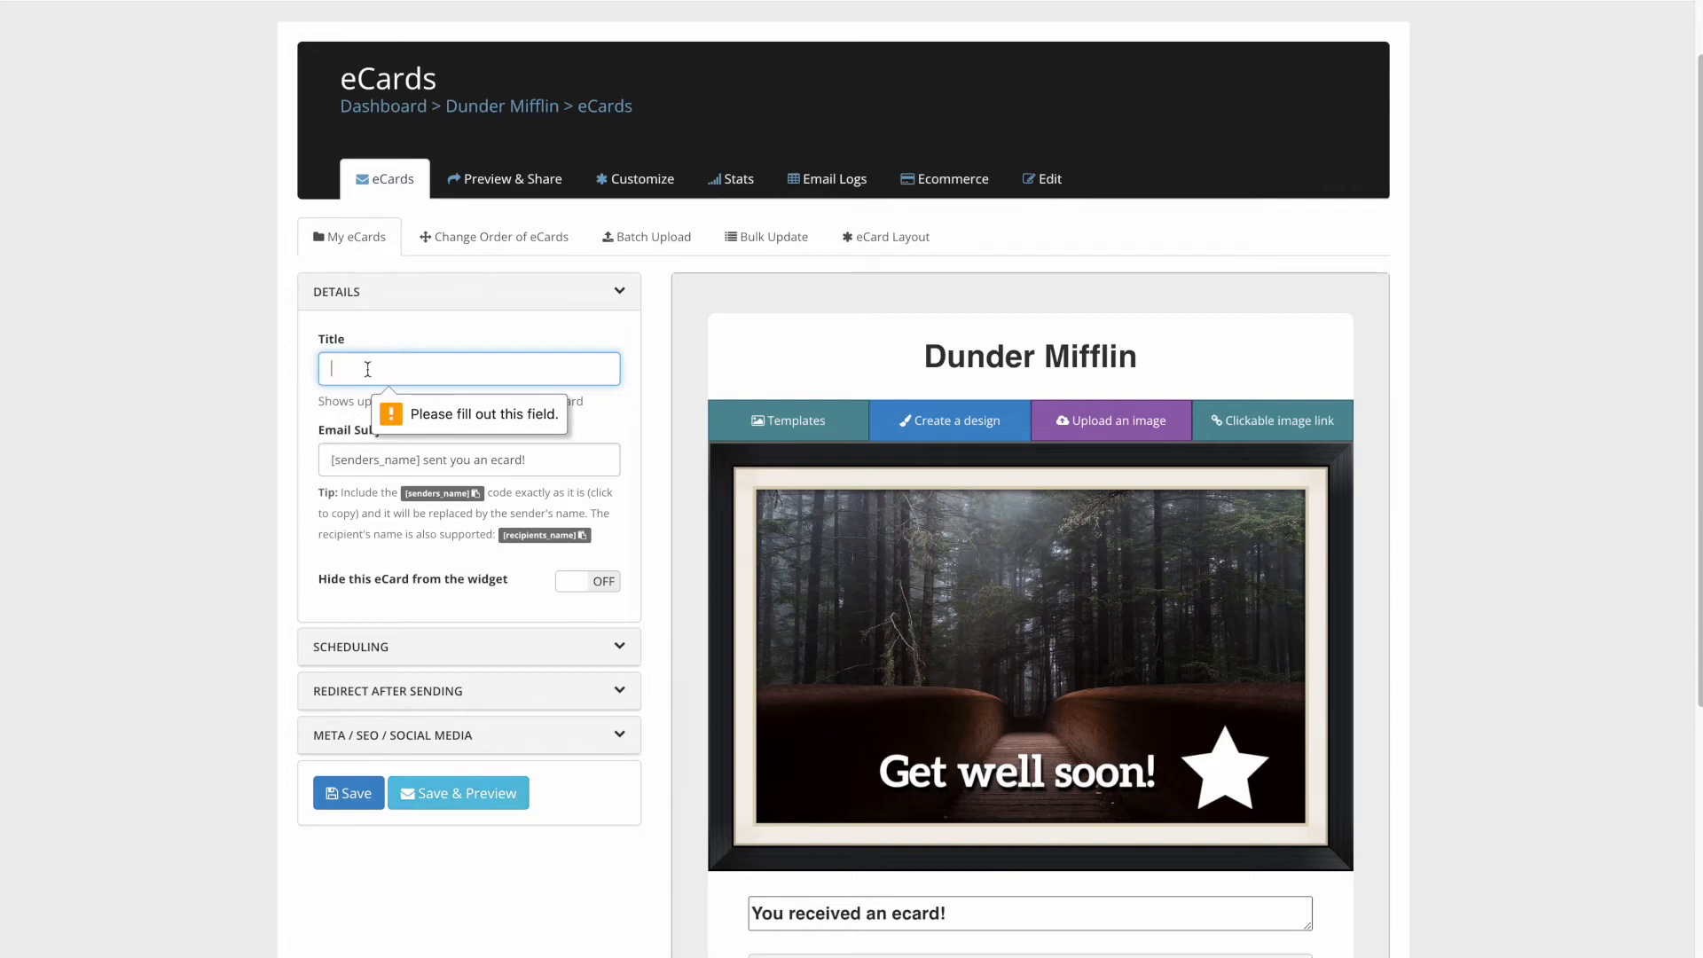
pyautogui.write('Get well soon')
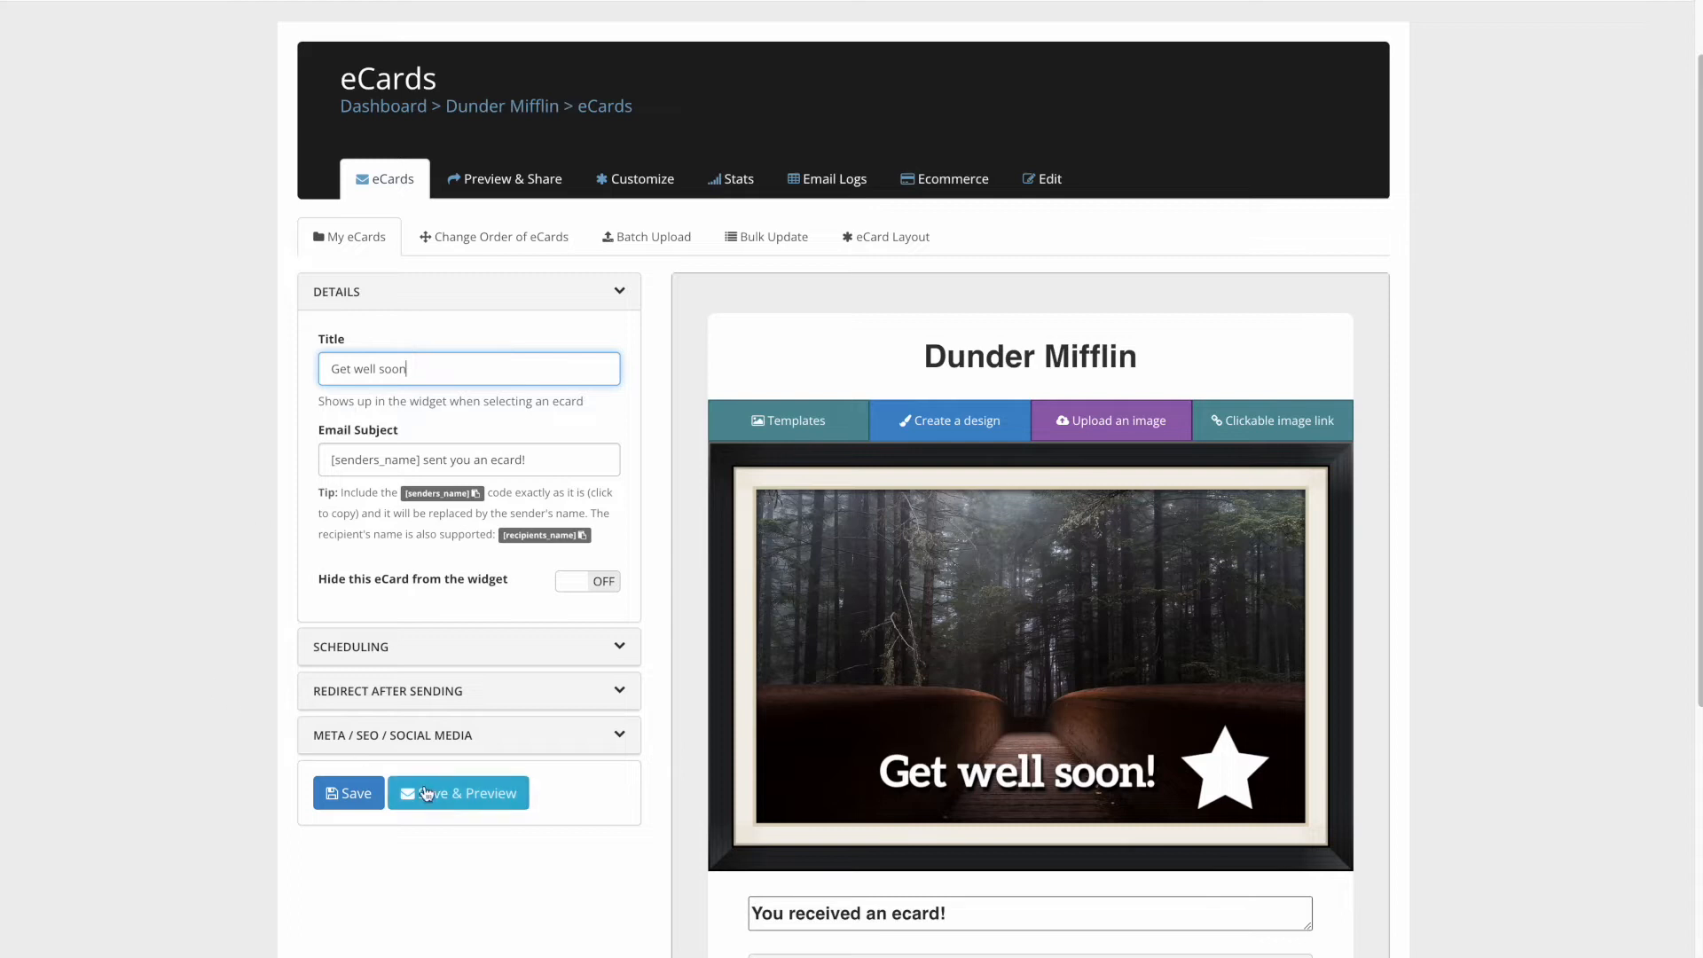
pyautogui.click(371, 800)
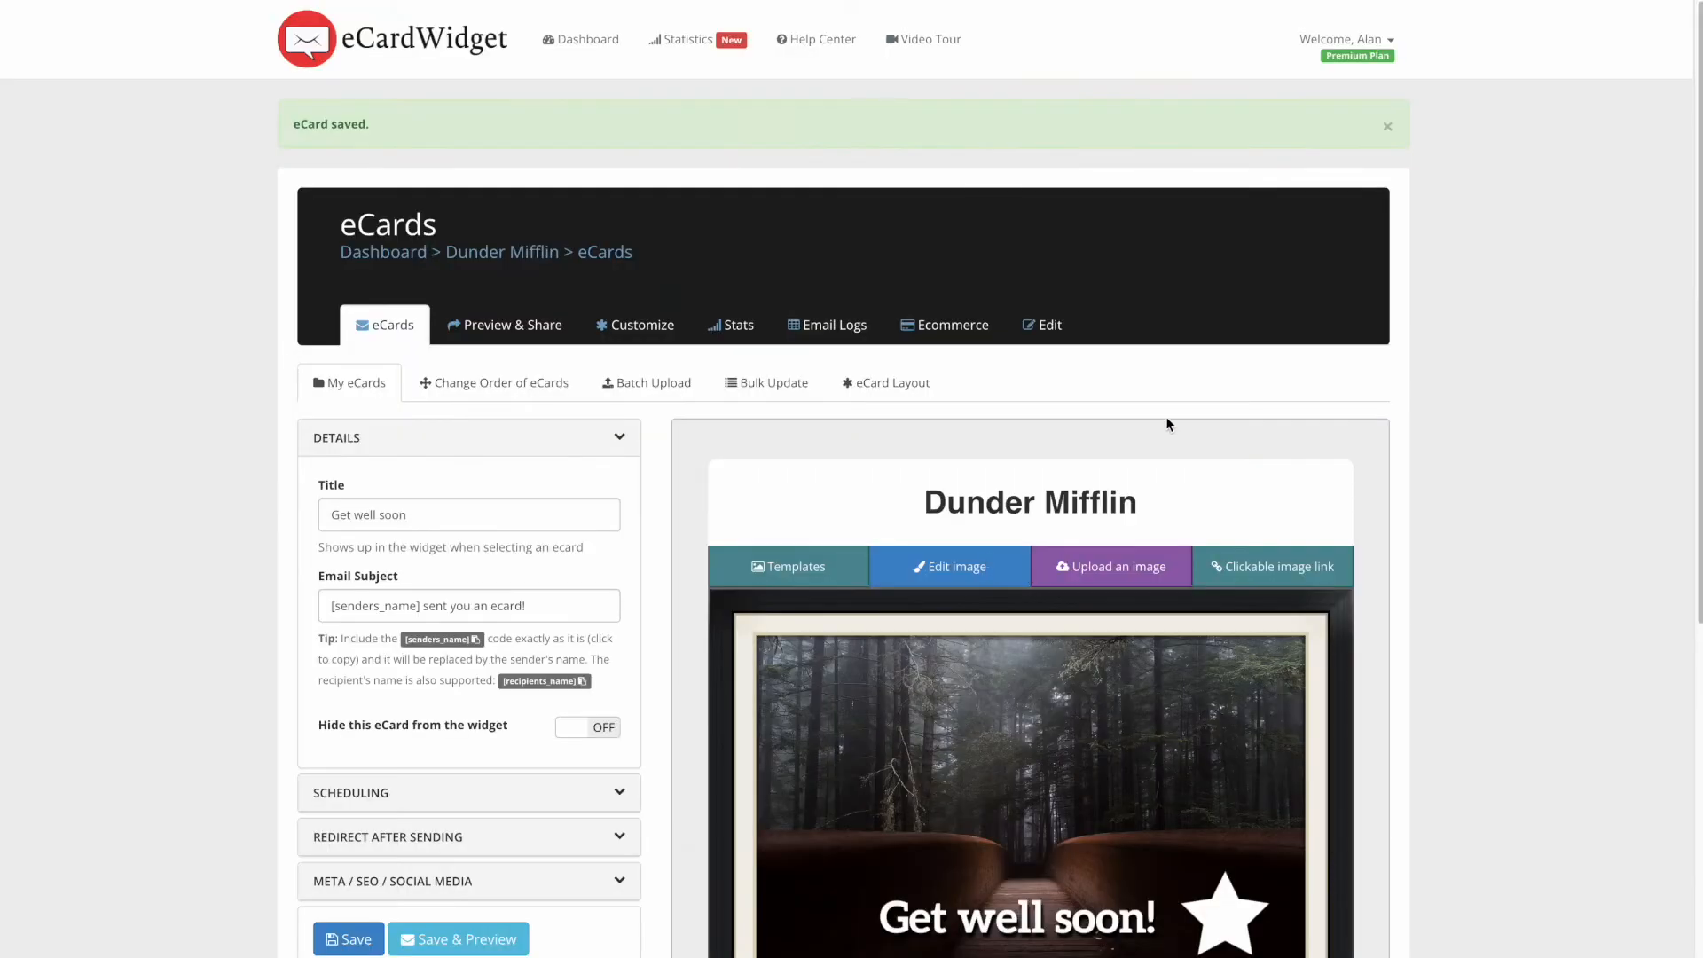
pyautogui.scroll(-2, 494, 695)
pyautogui.click(461, 780)
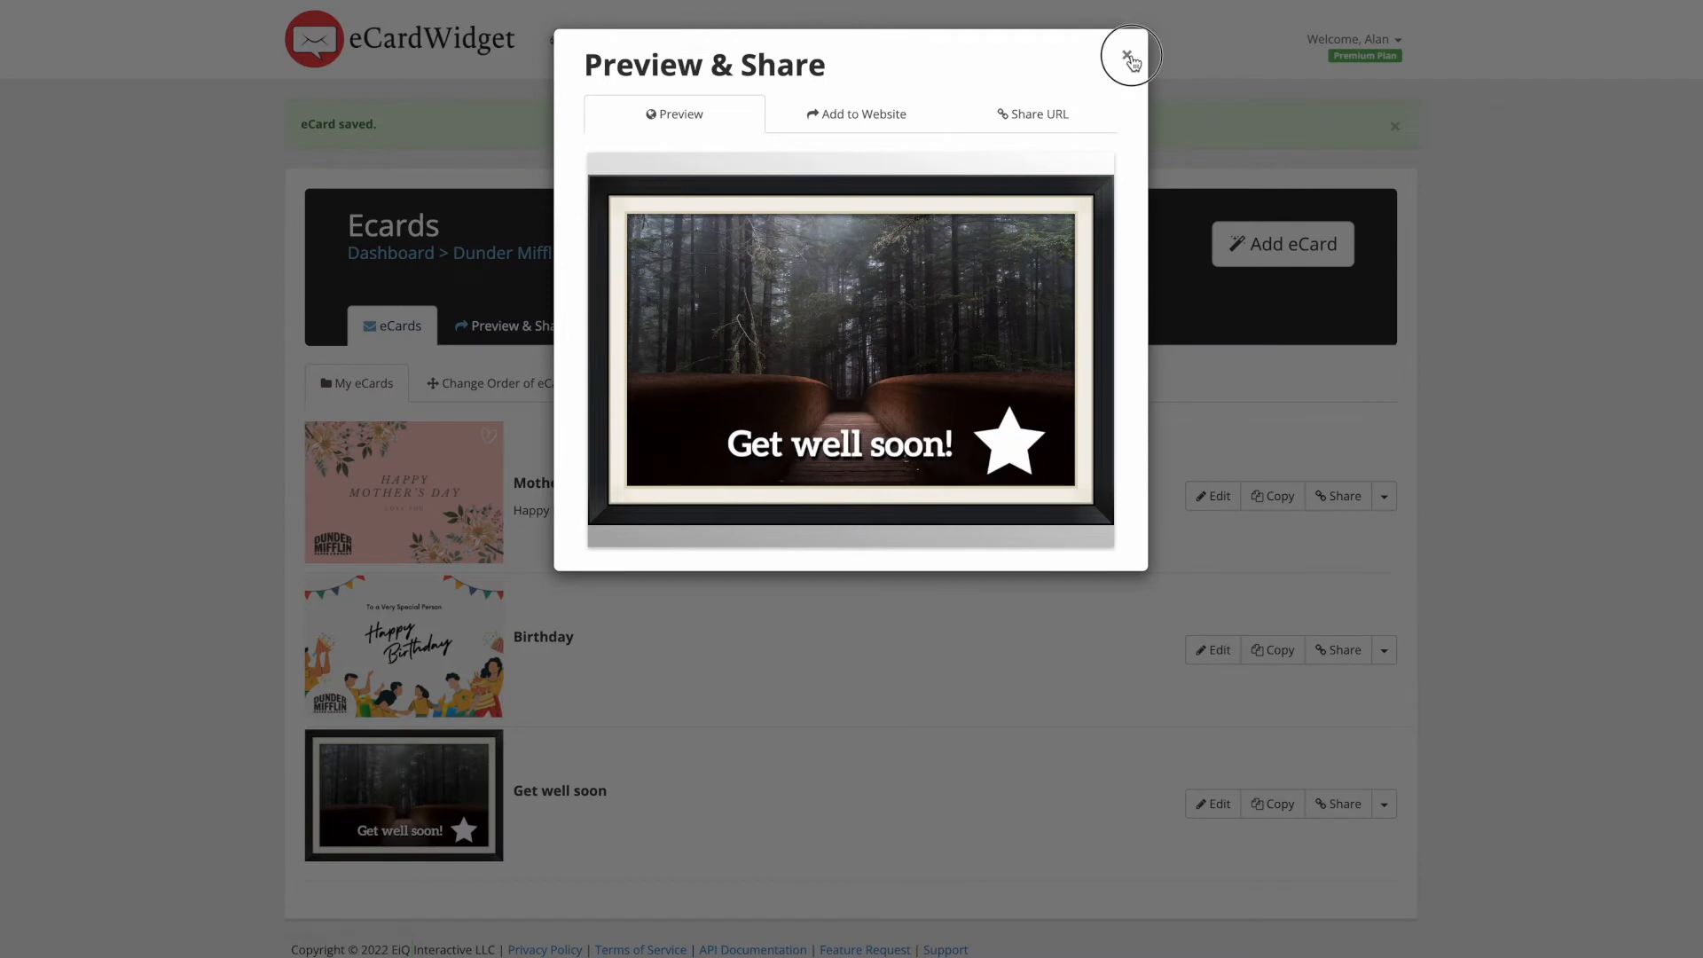
# - Close the preview and start a fourth eCard titled 'Wish you were here'
pyautogui.click(1129, 57)
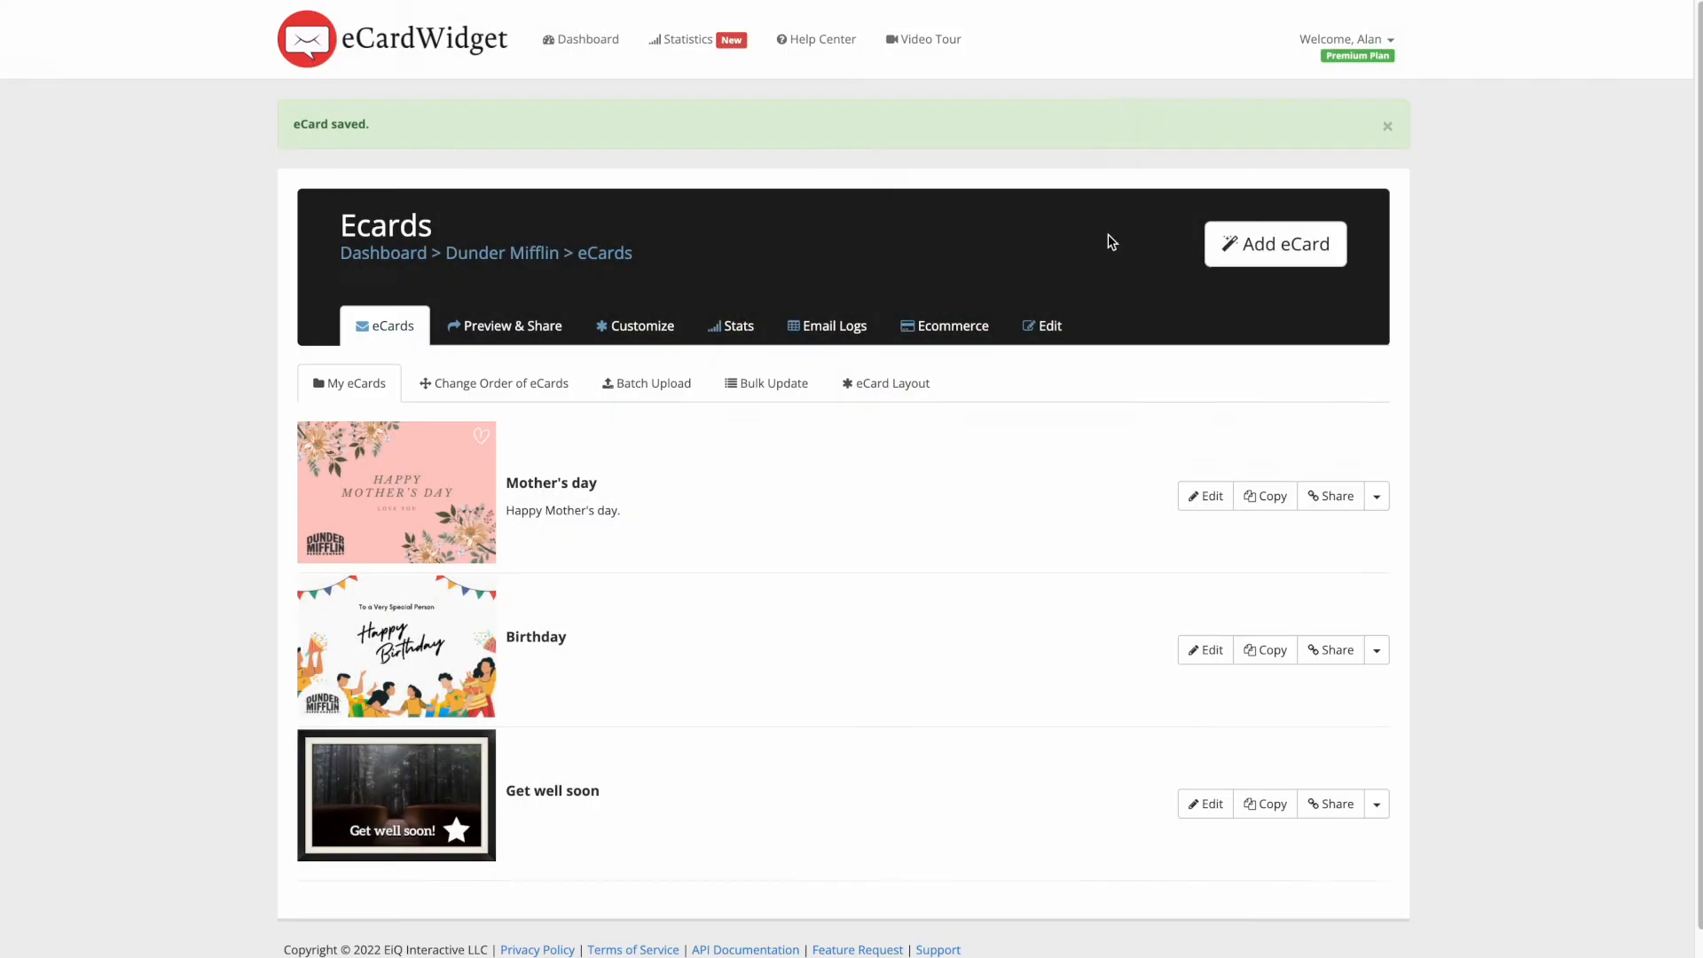
pyautogui.click(1281, 243)
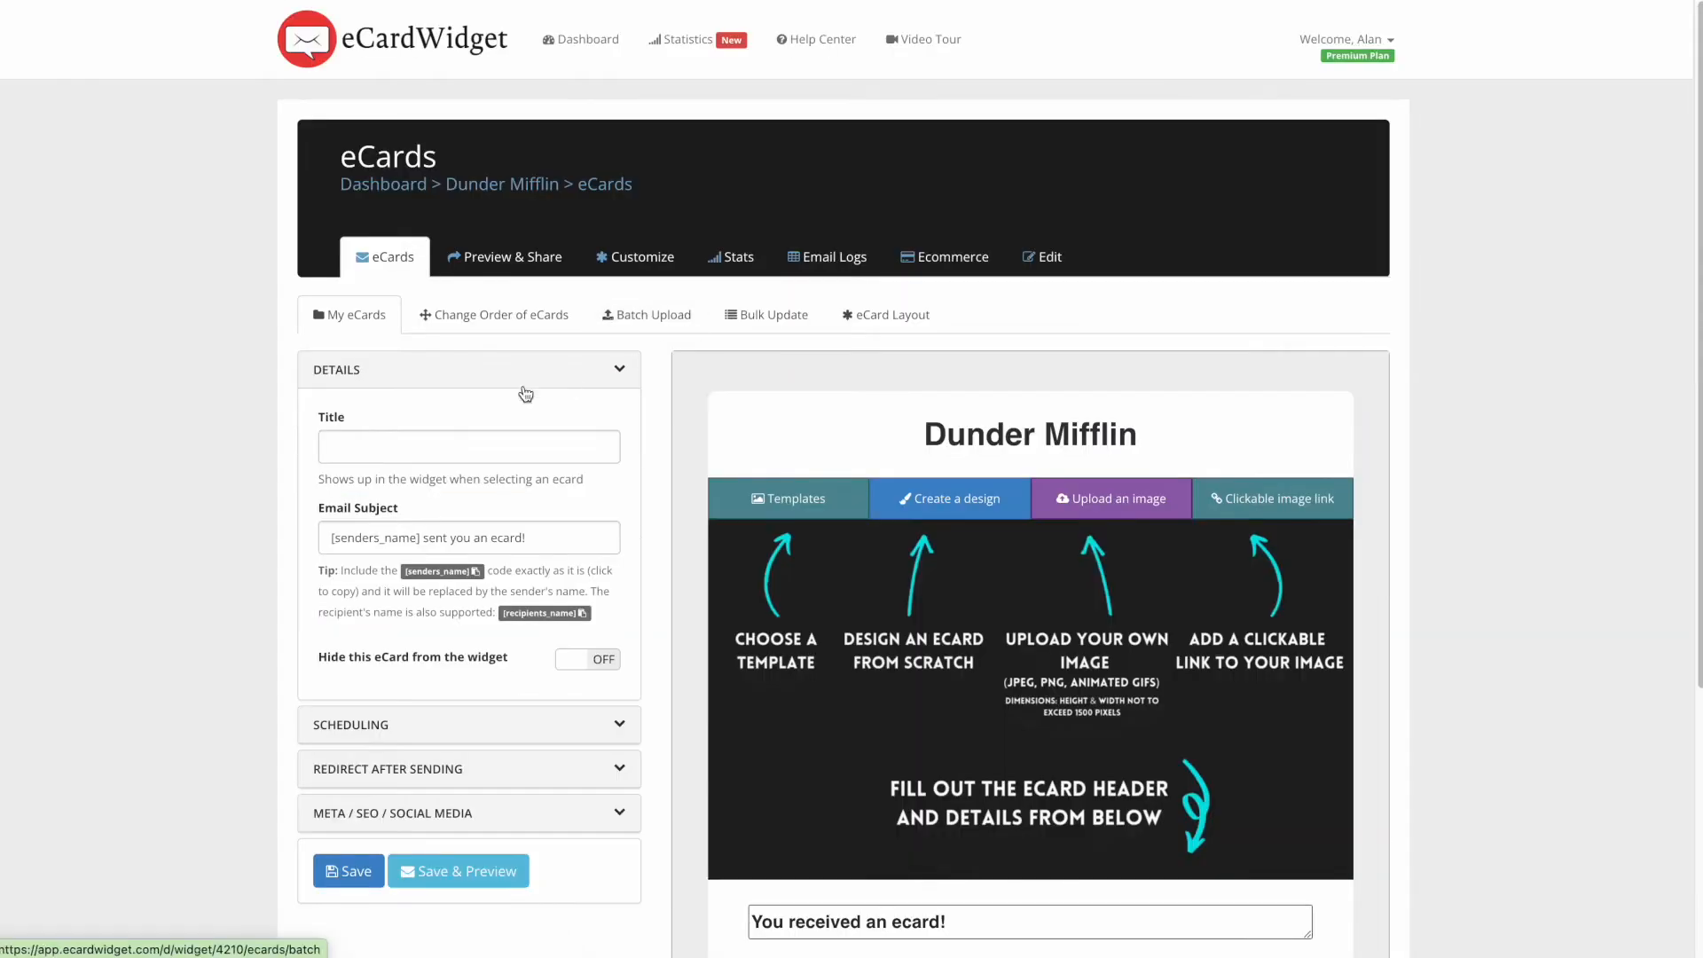
pyautogui.click(389, 449)
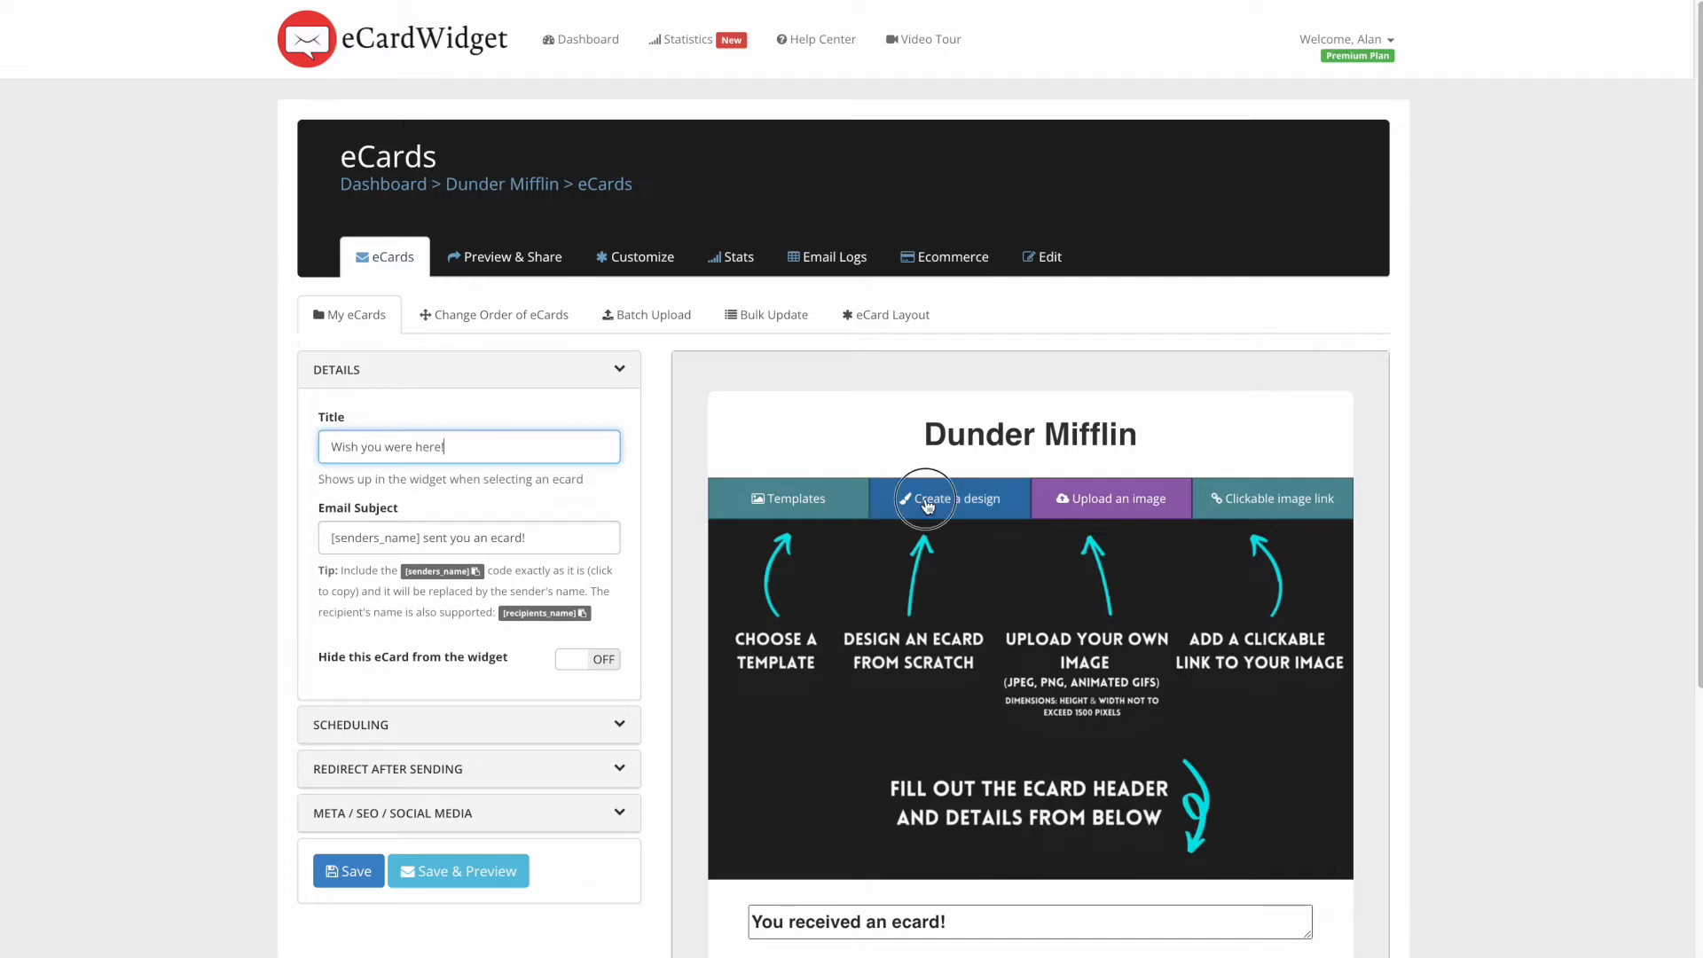
pyautogui.click(906, 498)
# - Set the card's background image to the Grand Tetons.jpg photo
pyautogui.click(423, 869)
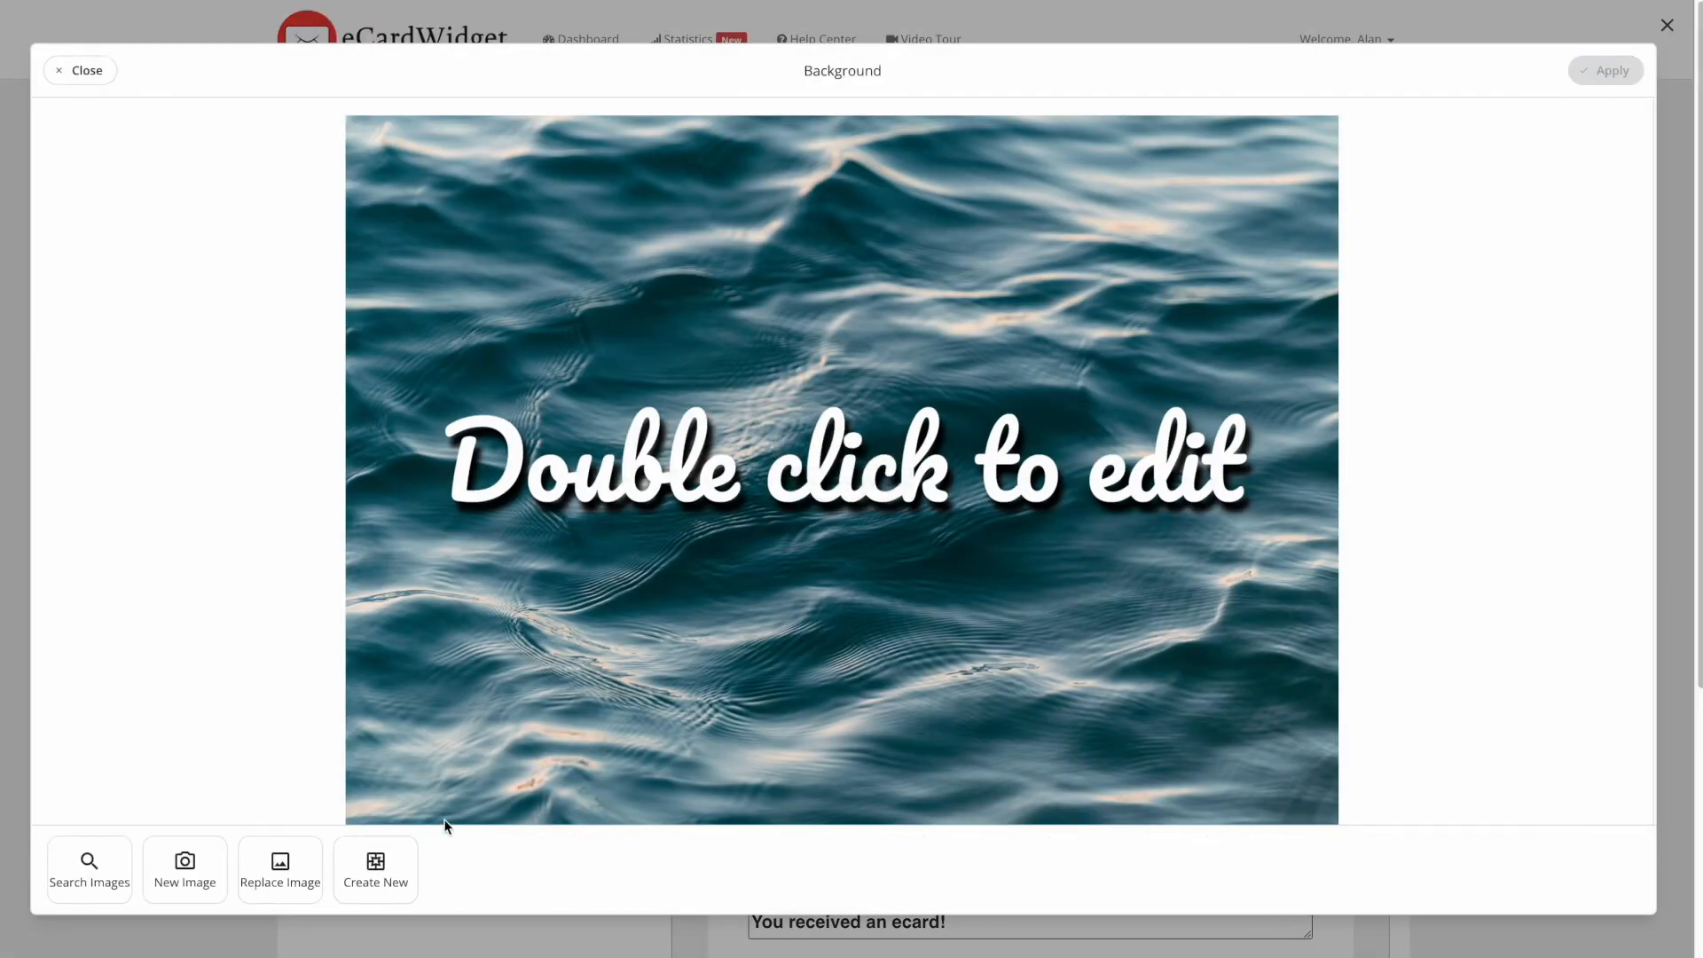
pyautogui.click(186, 865)
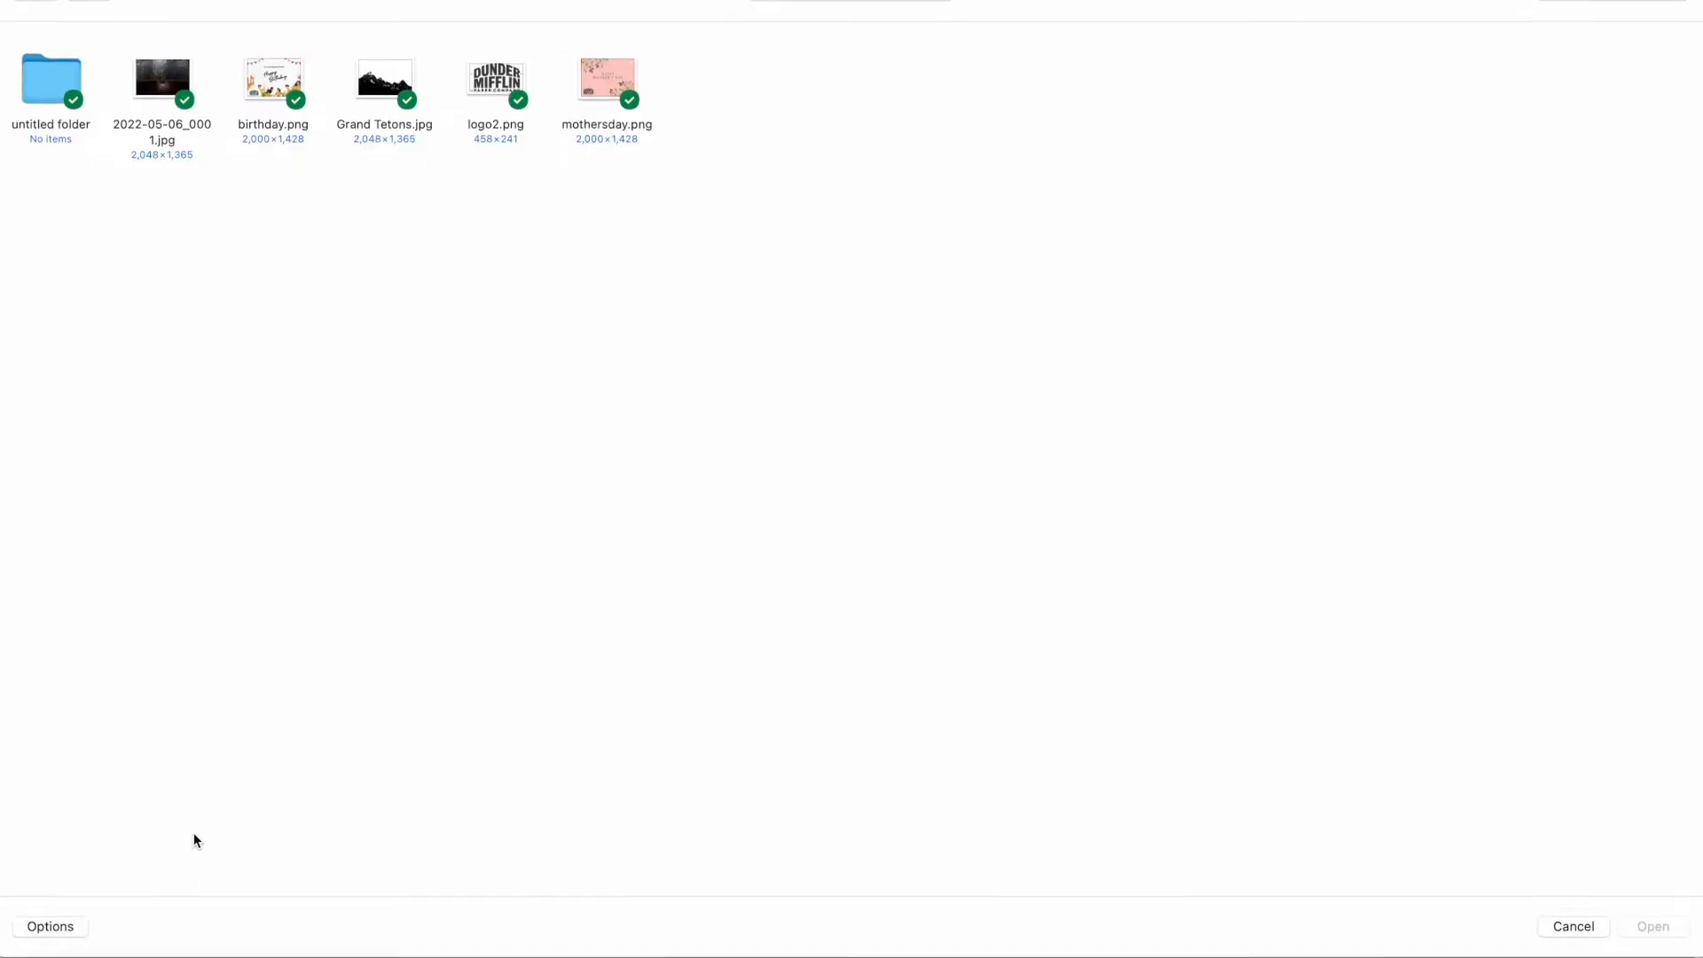
pyautogui.click(369, 86)
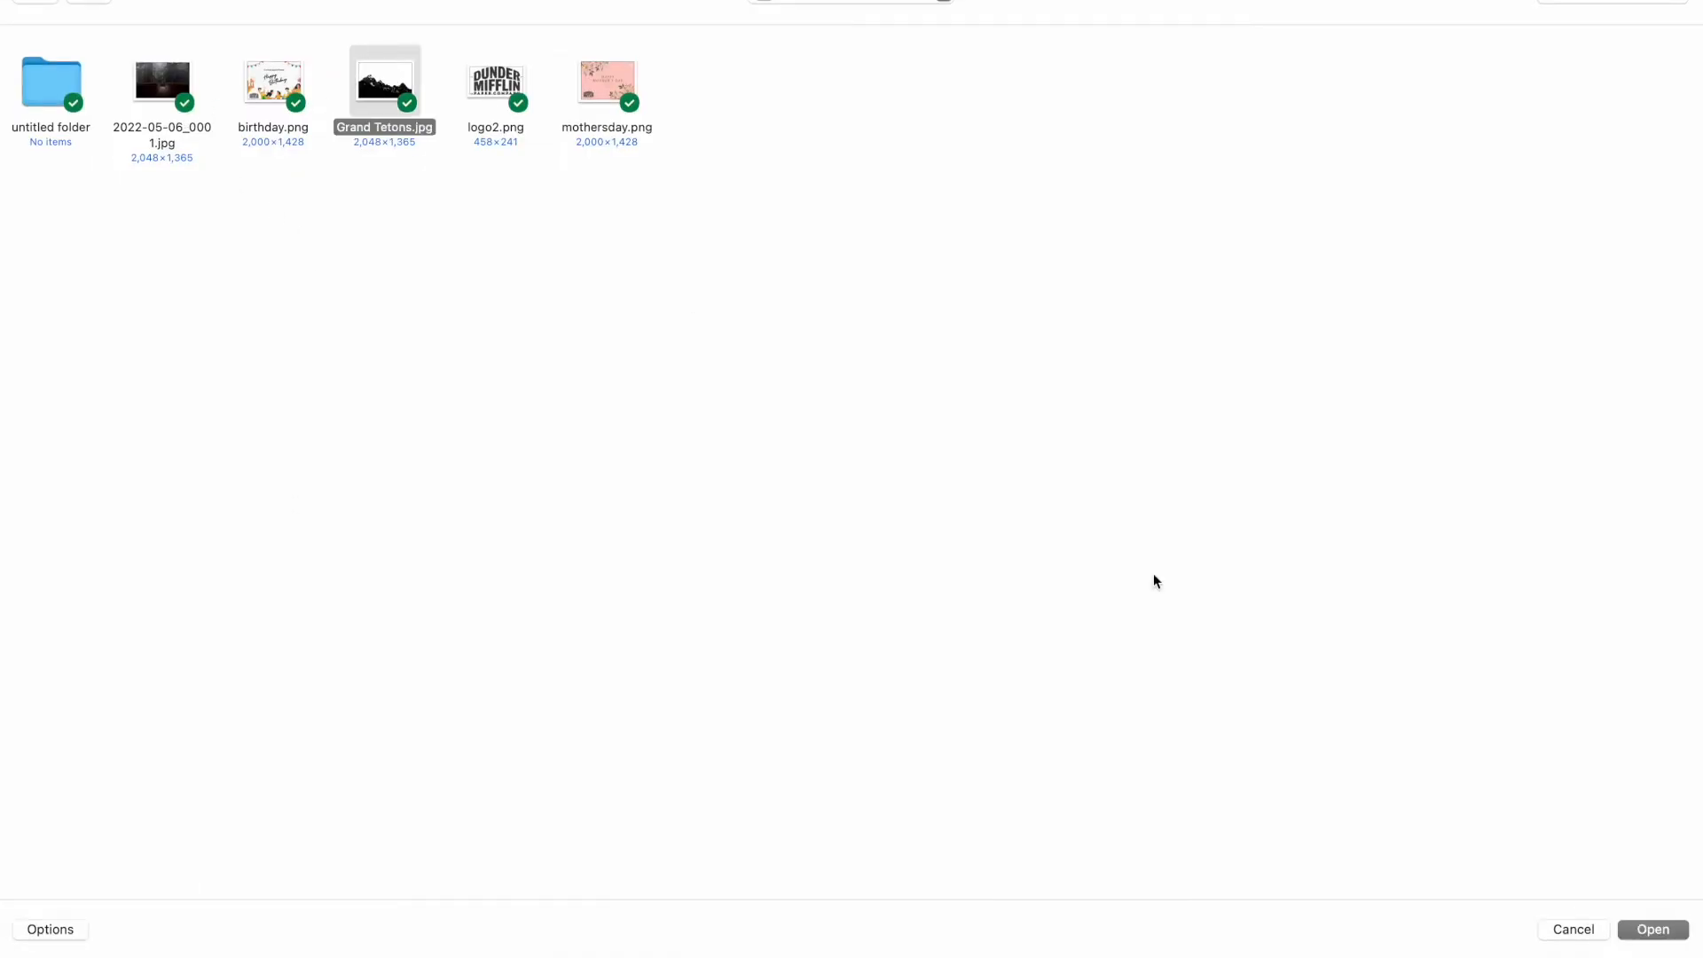
pyautogui.click(1652, 930)
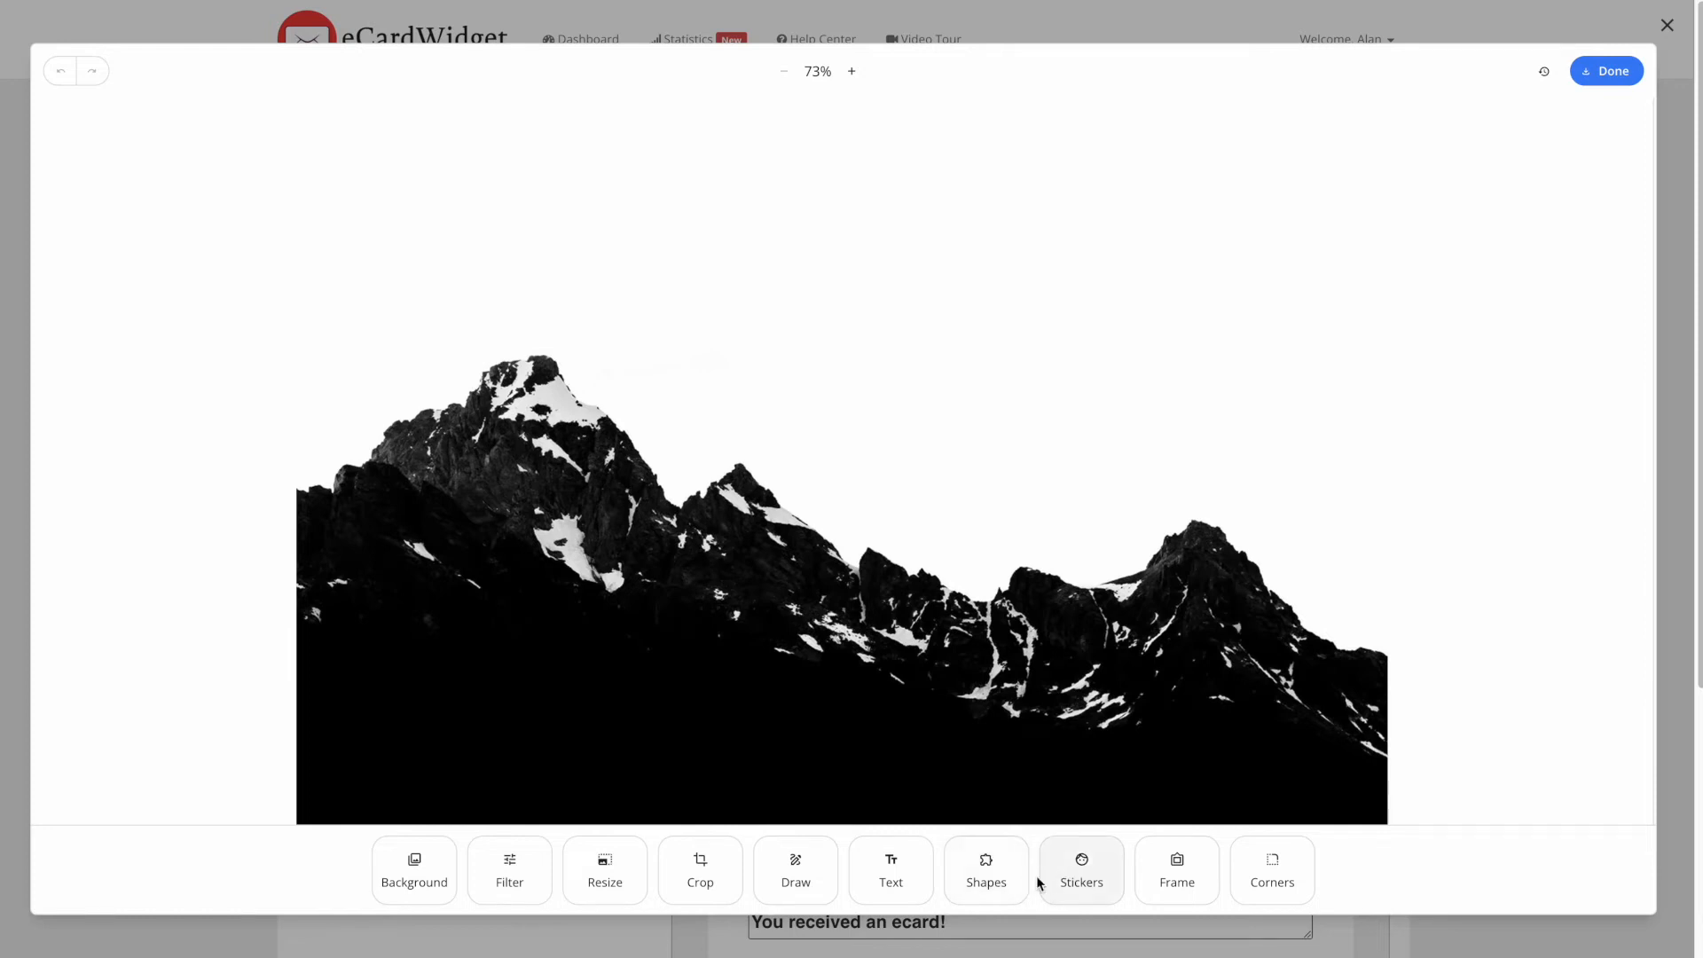
# - Put a wooden frame at 10% size around the mountain photo
pyautogui.click(1158, 877)
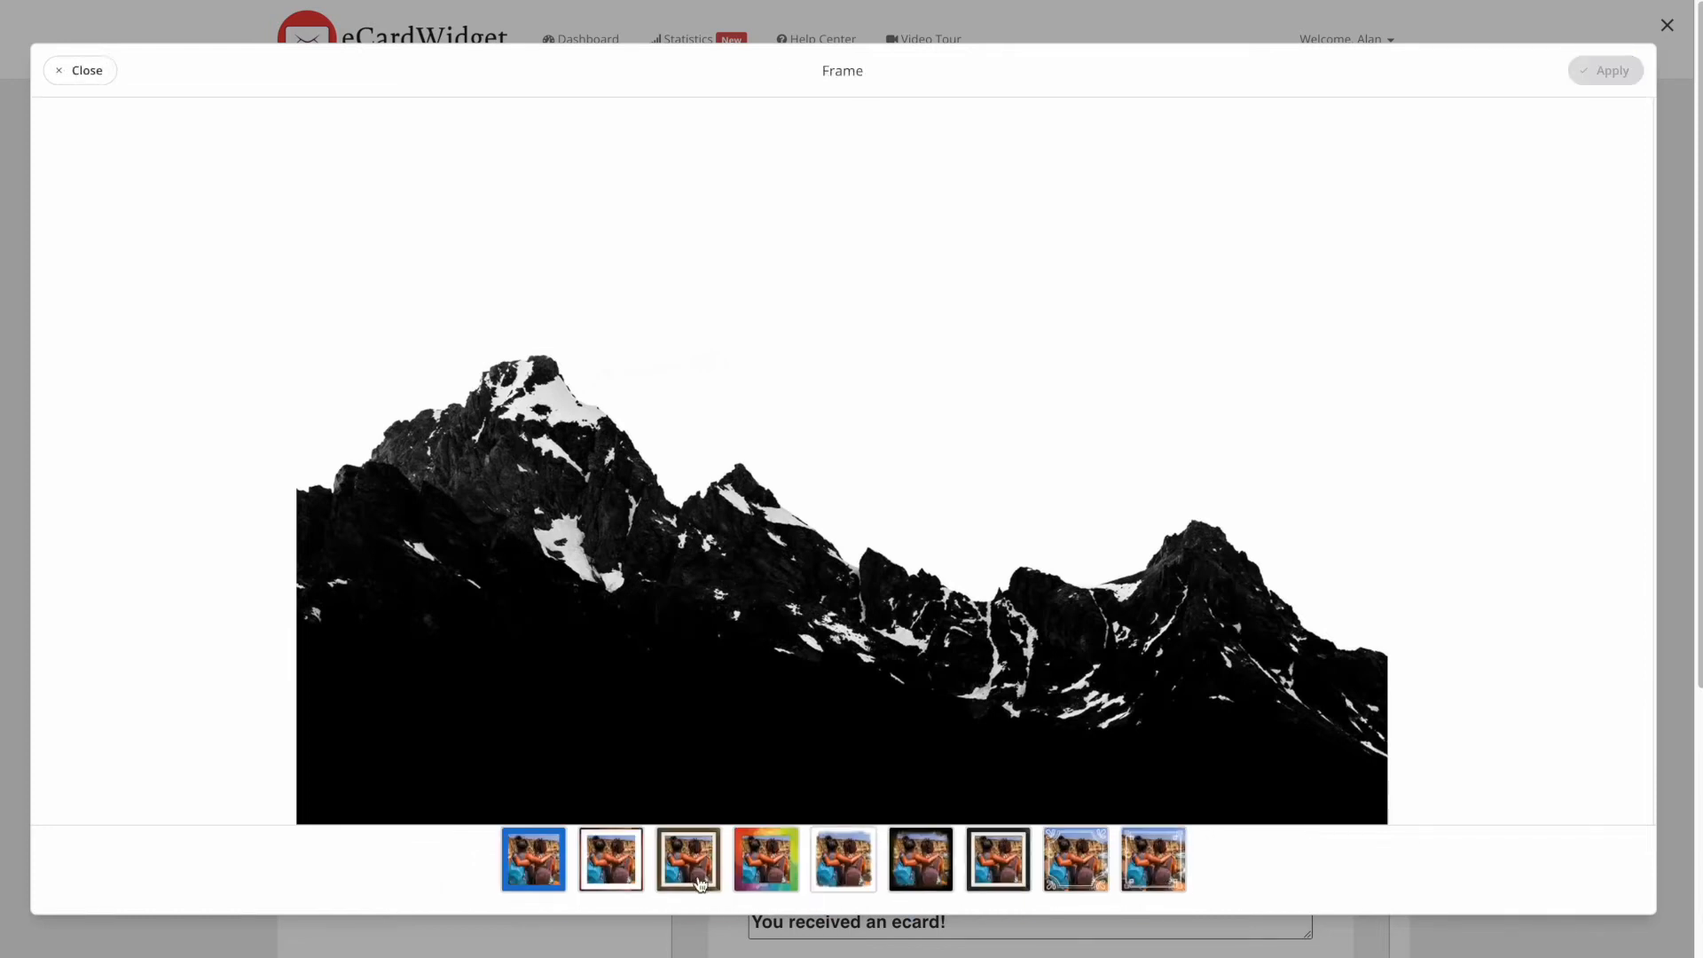
pyautogui.click(620, 867)
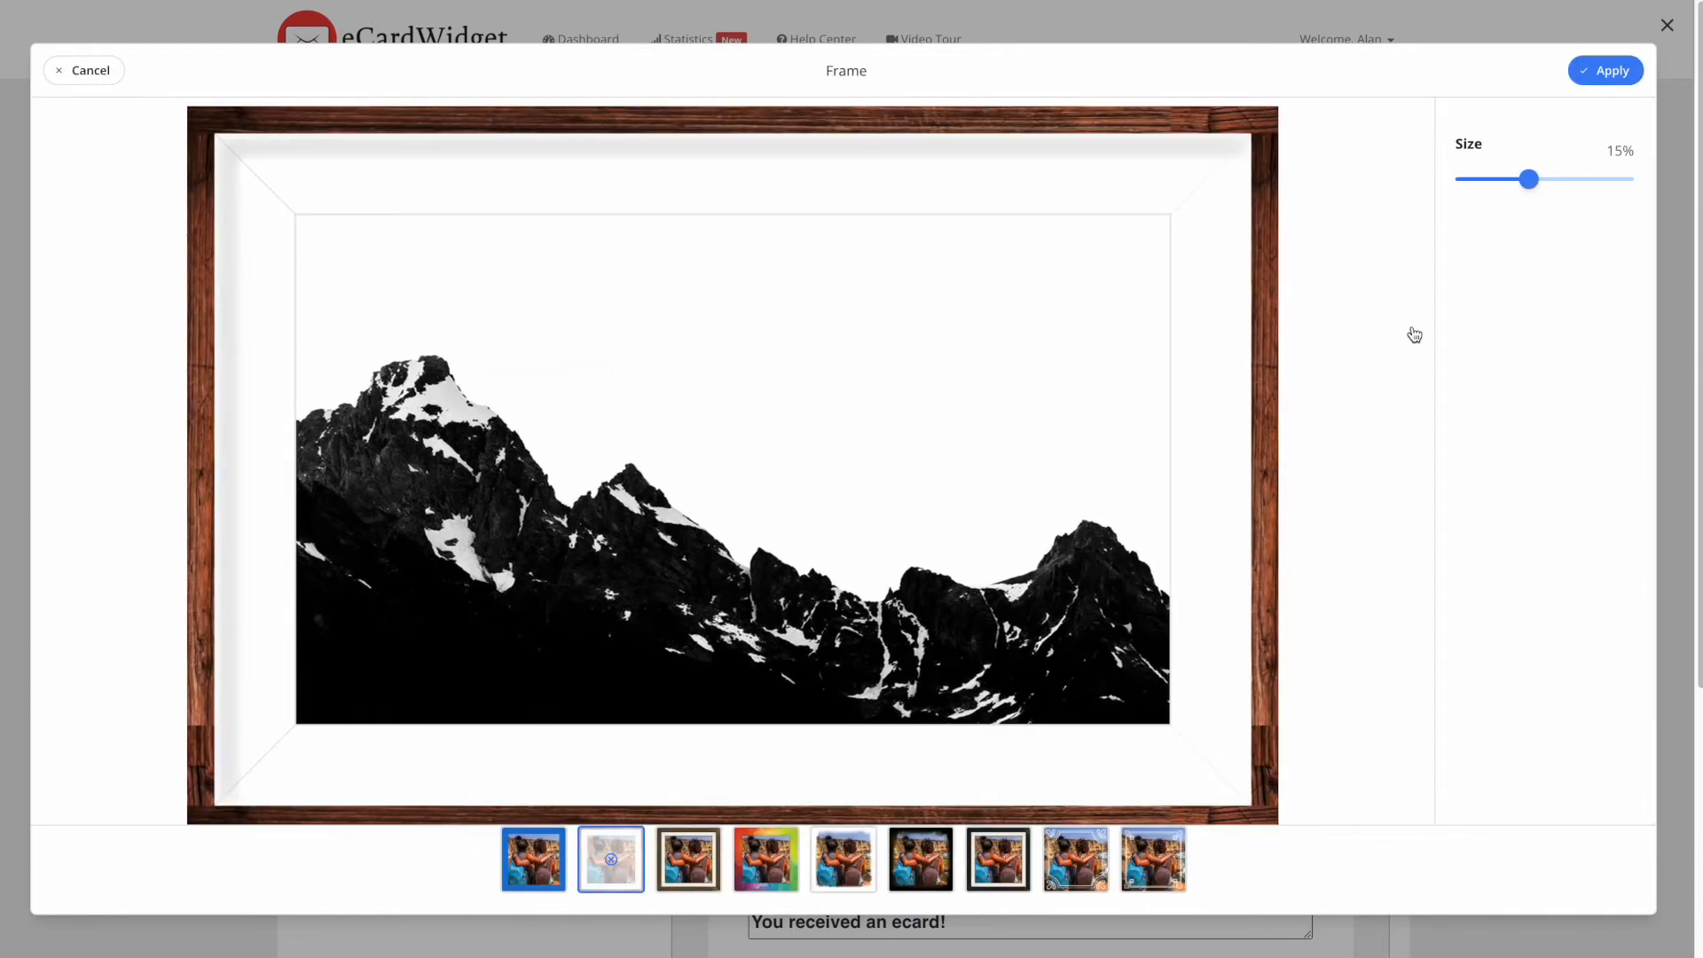
pyautogui.moveTo(1528, 179); pyautogui.dragTo(1504, 181)
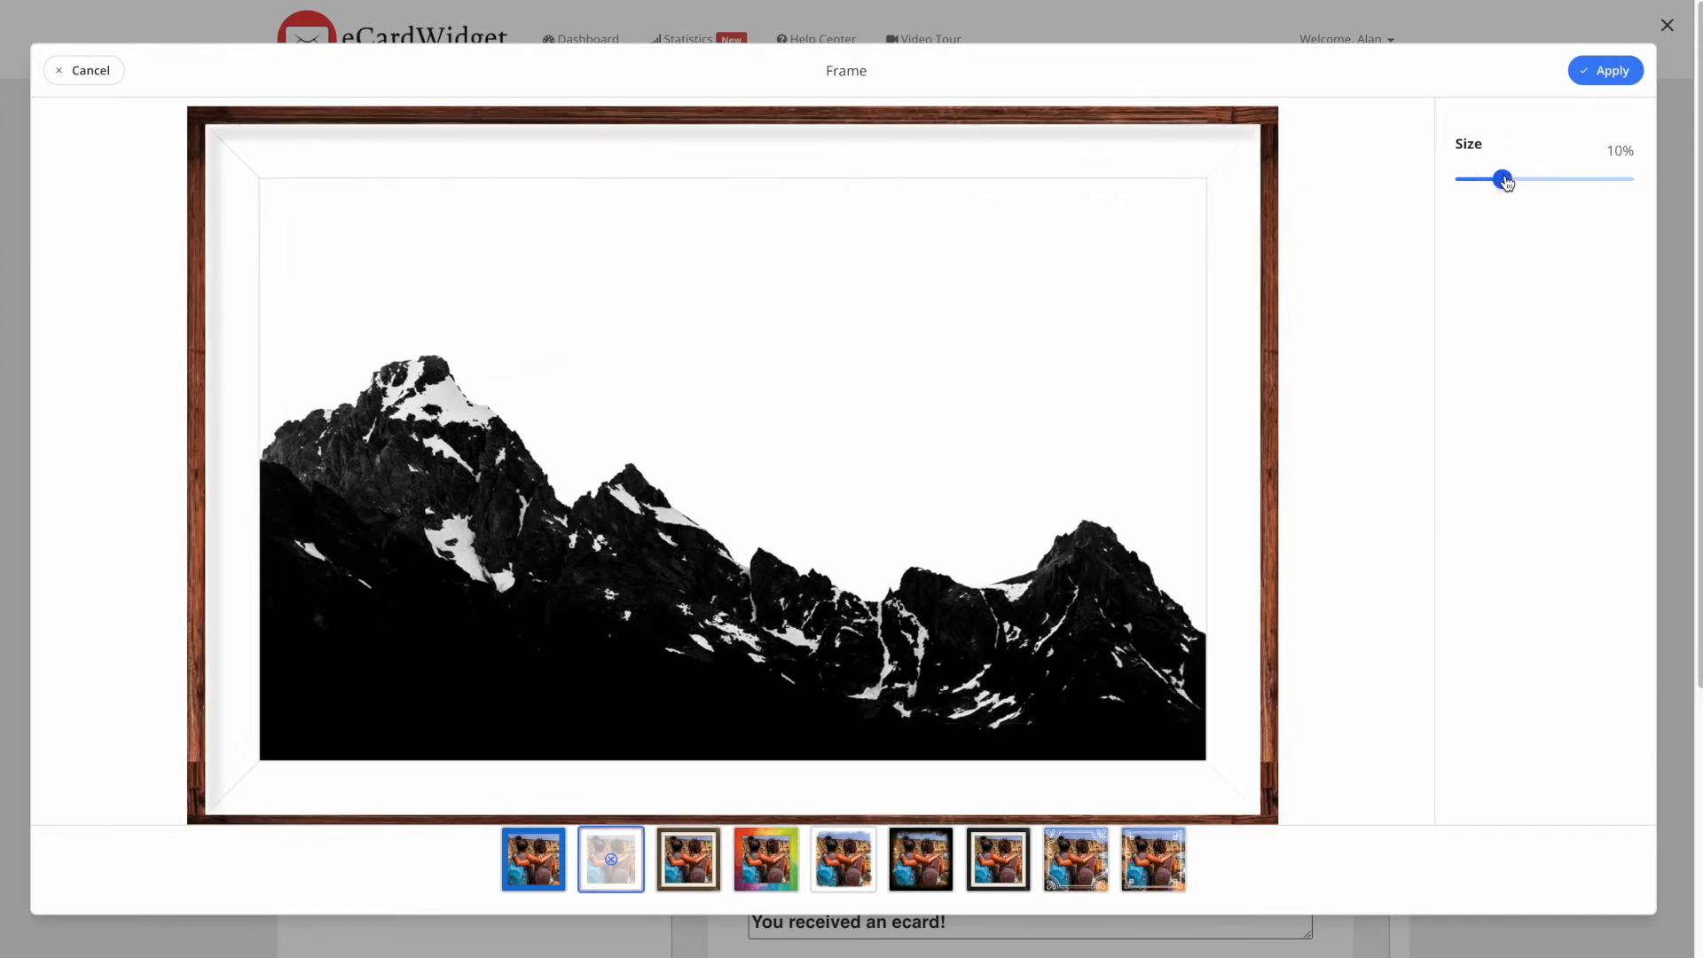
pyautogui.click(1608, 71)
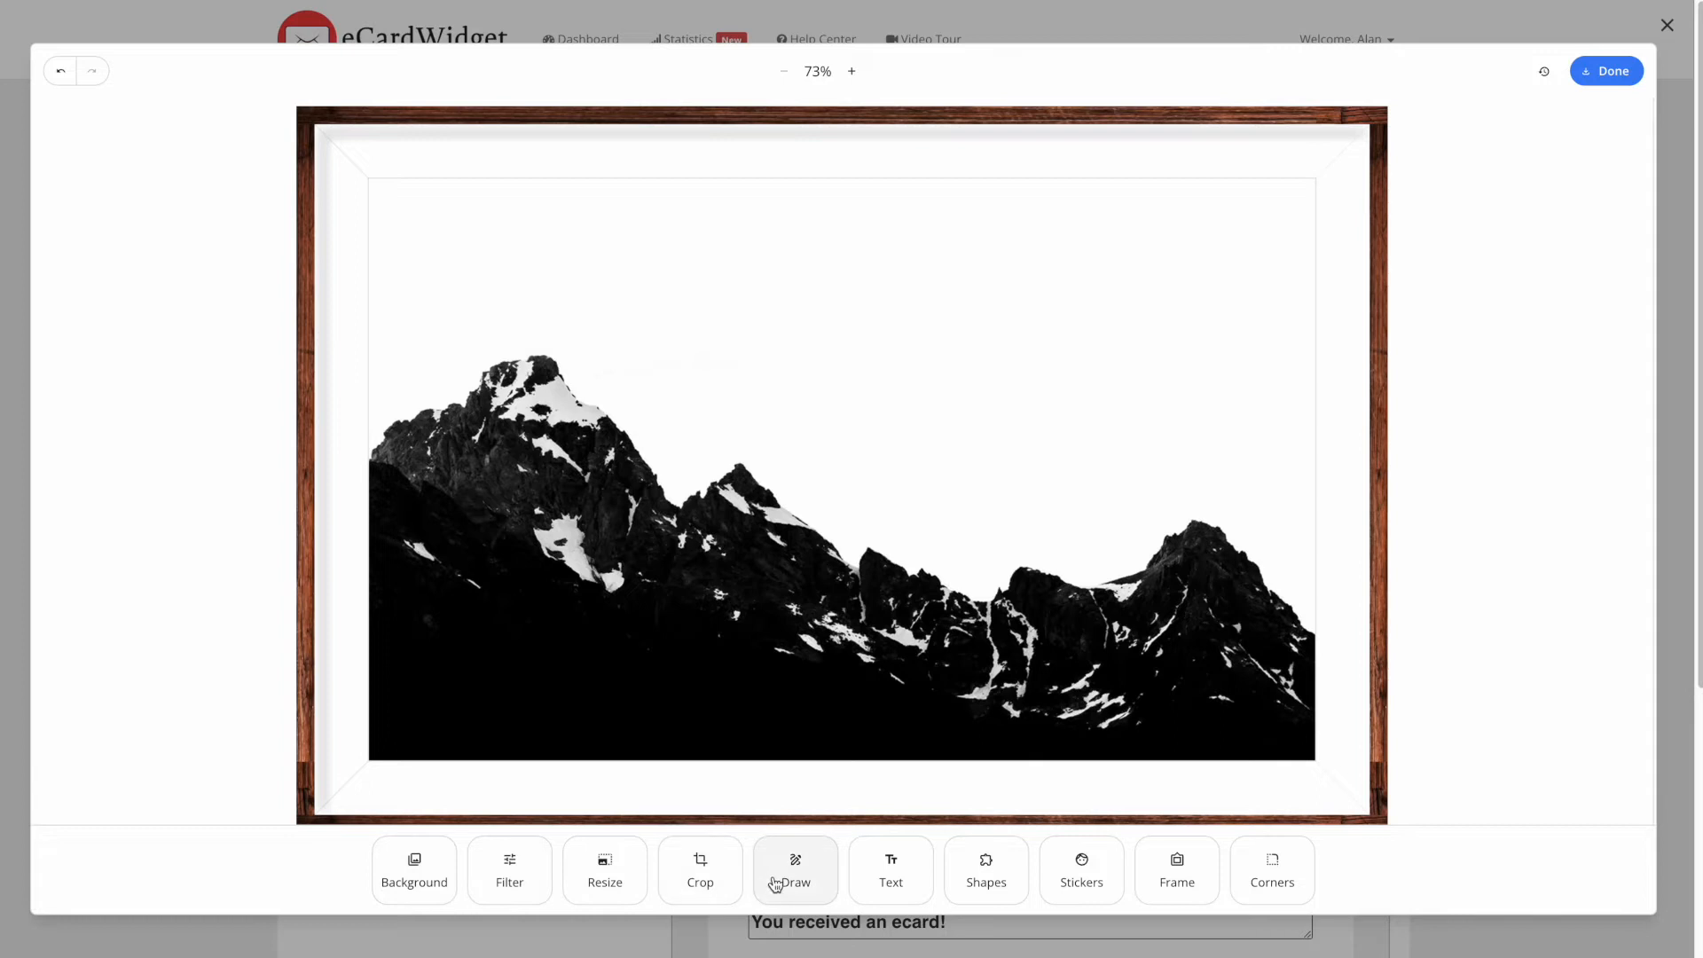
pyautogui.click(874, 870)
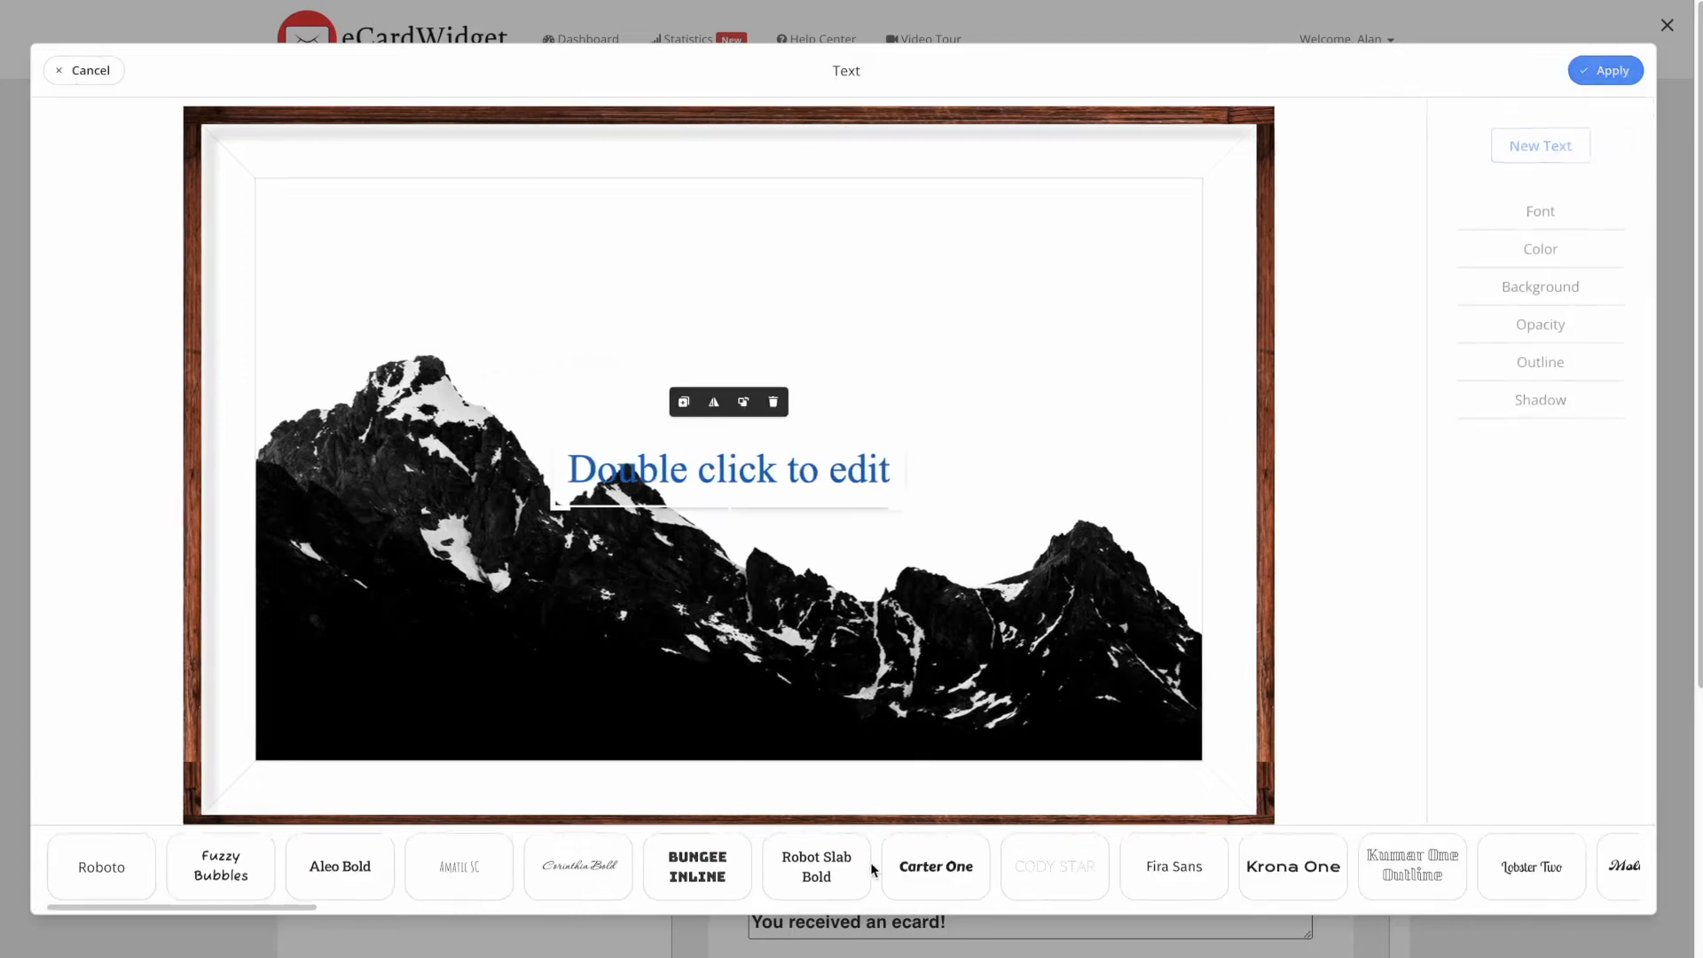
# - Replace the placeholder text with 'Wish you were here!'
pyautogui.doubleClick(745, 469)
pyautogui.moveTo(903, 464); pyautogui.dragTo(524, 460)
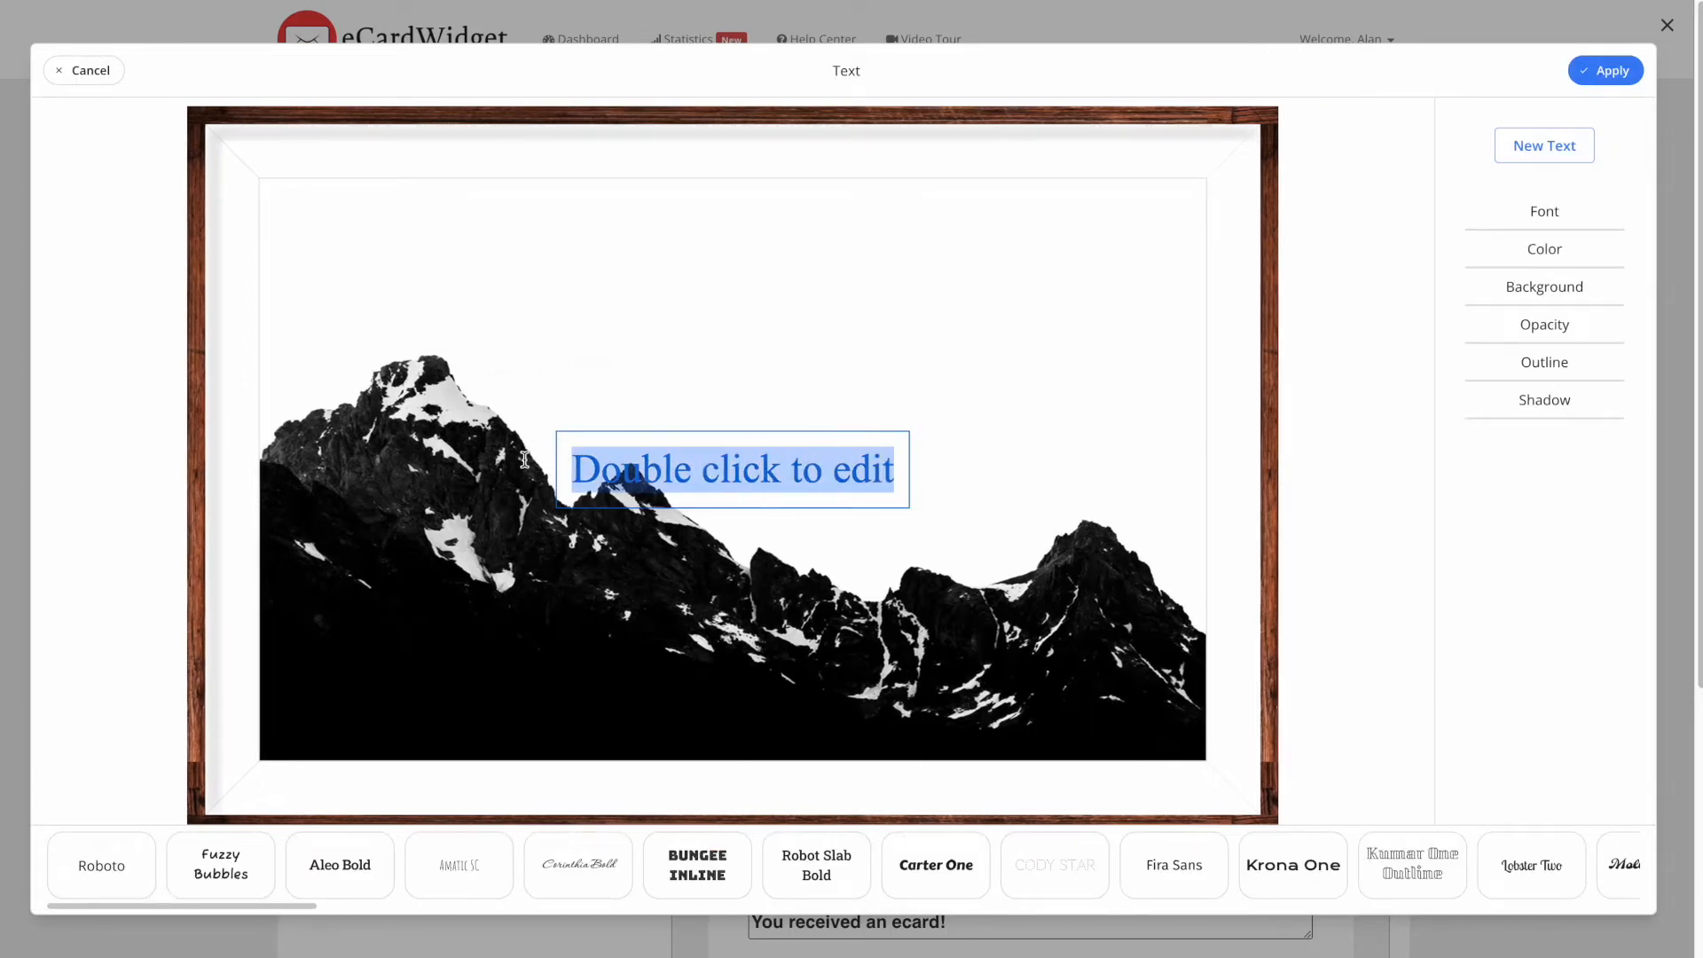
pyautogui.write('Wish you wer')
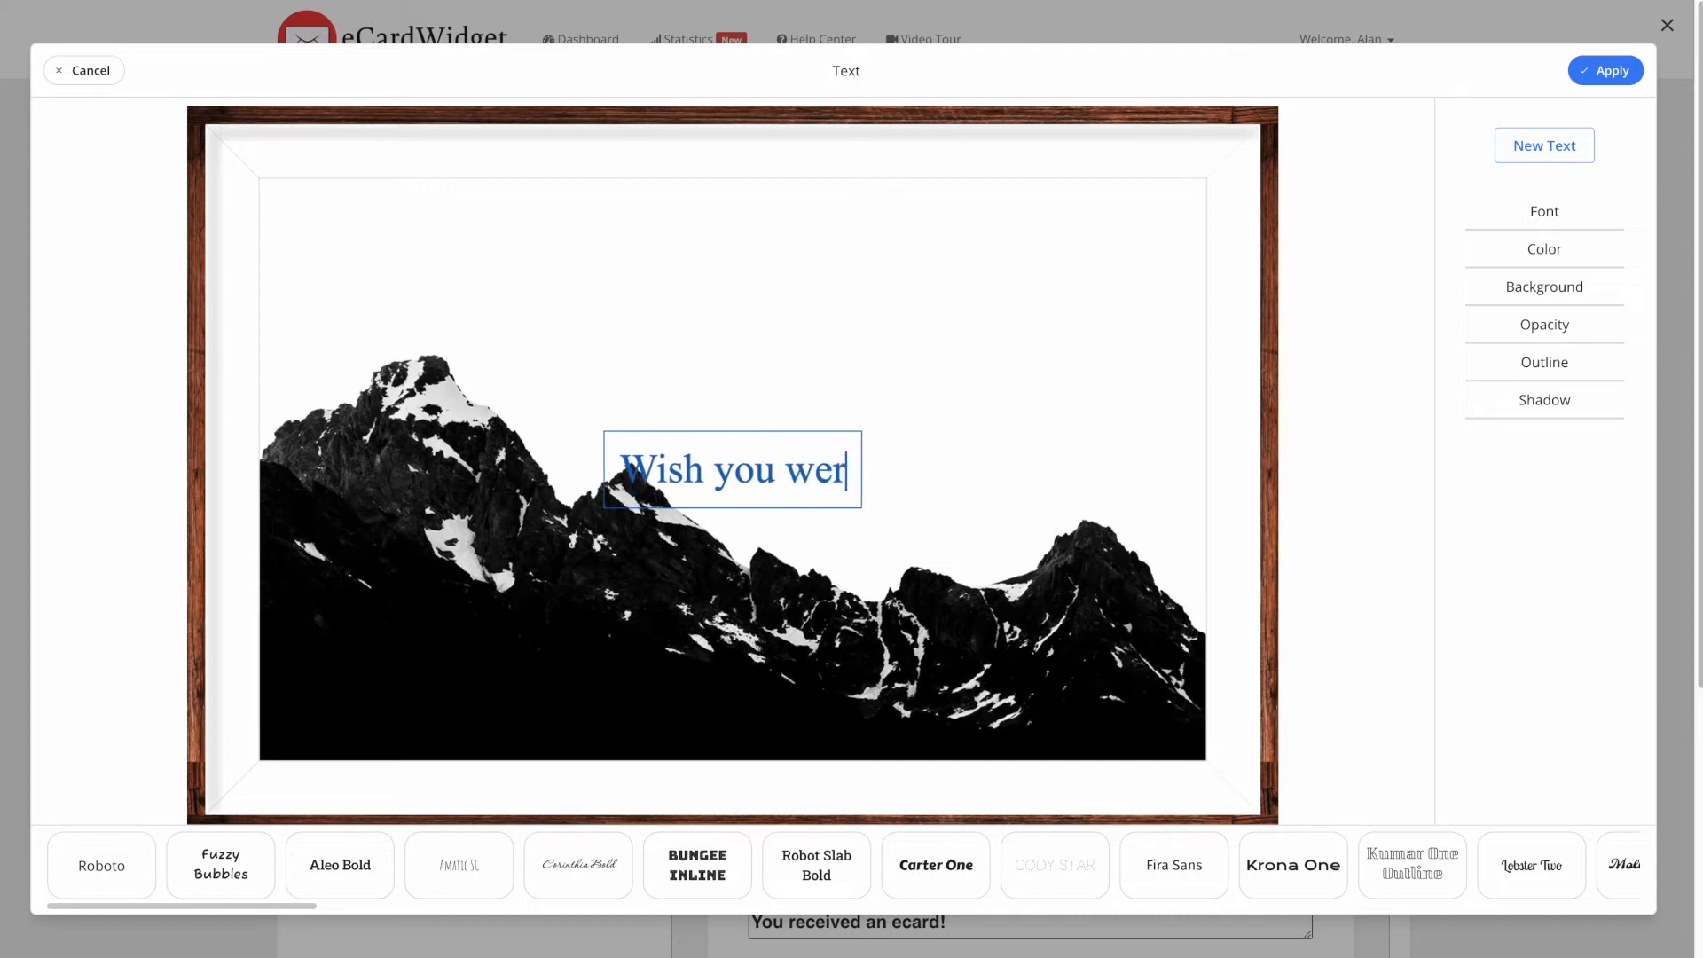
pyautogui.write('e here!')
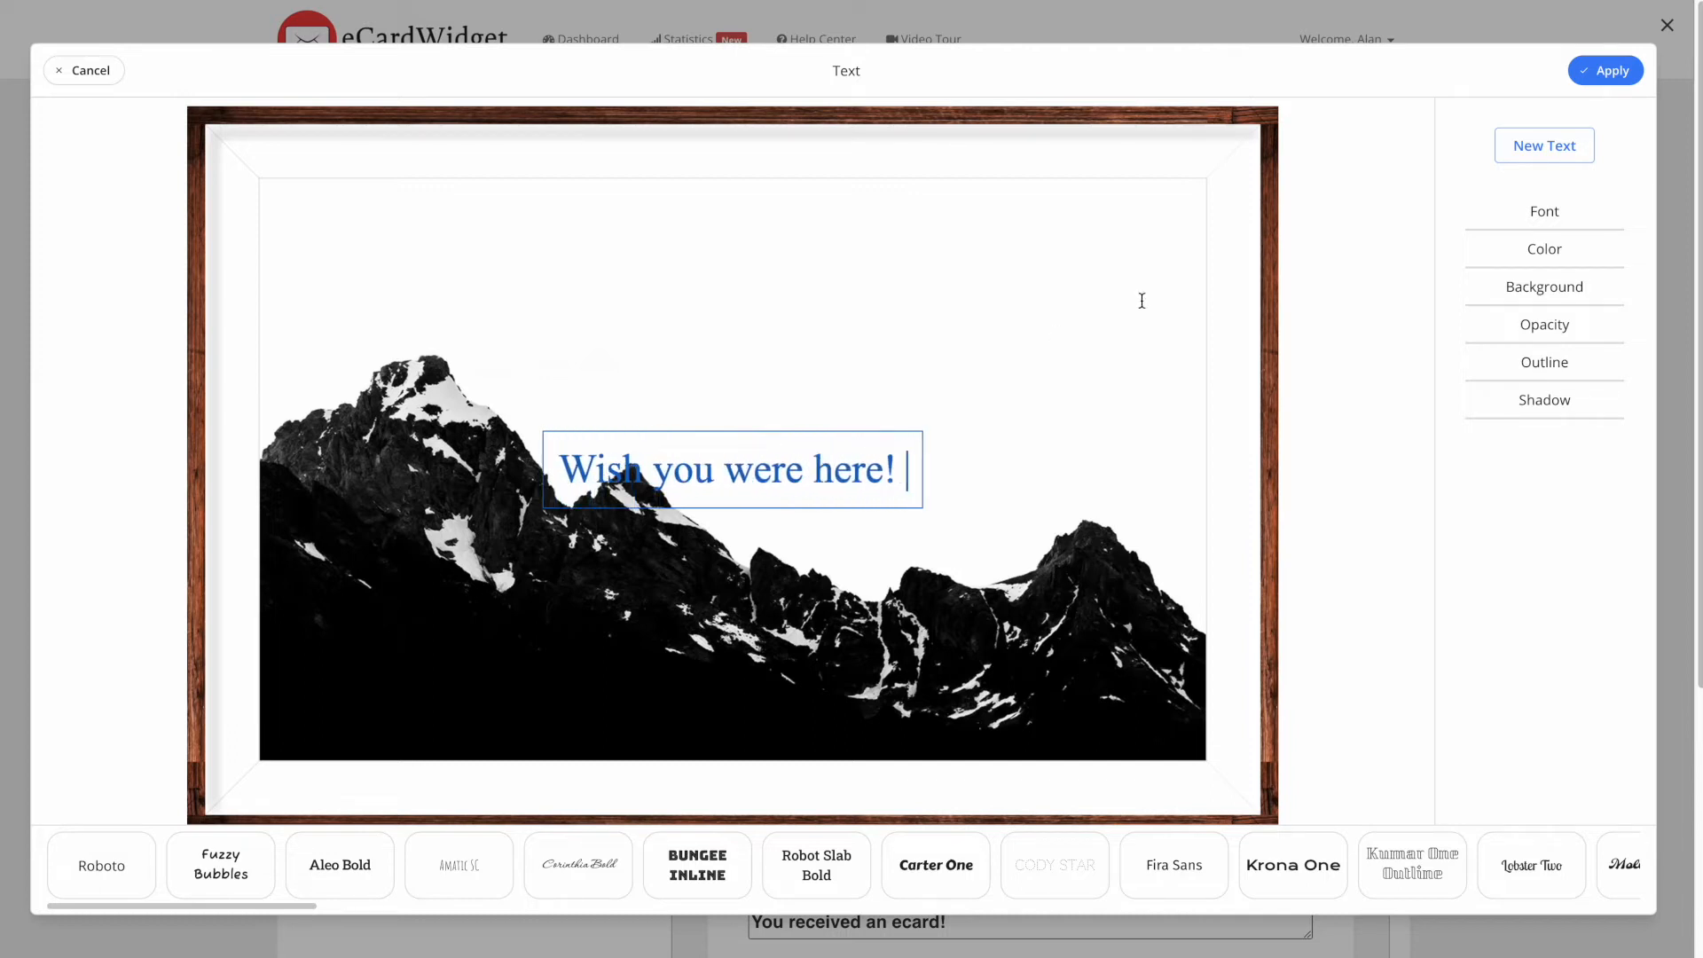
# - Make the caption text colour black
pyautogui.click(1530, 229)
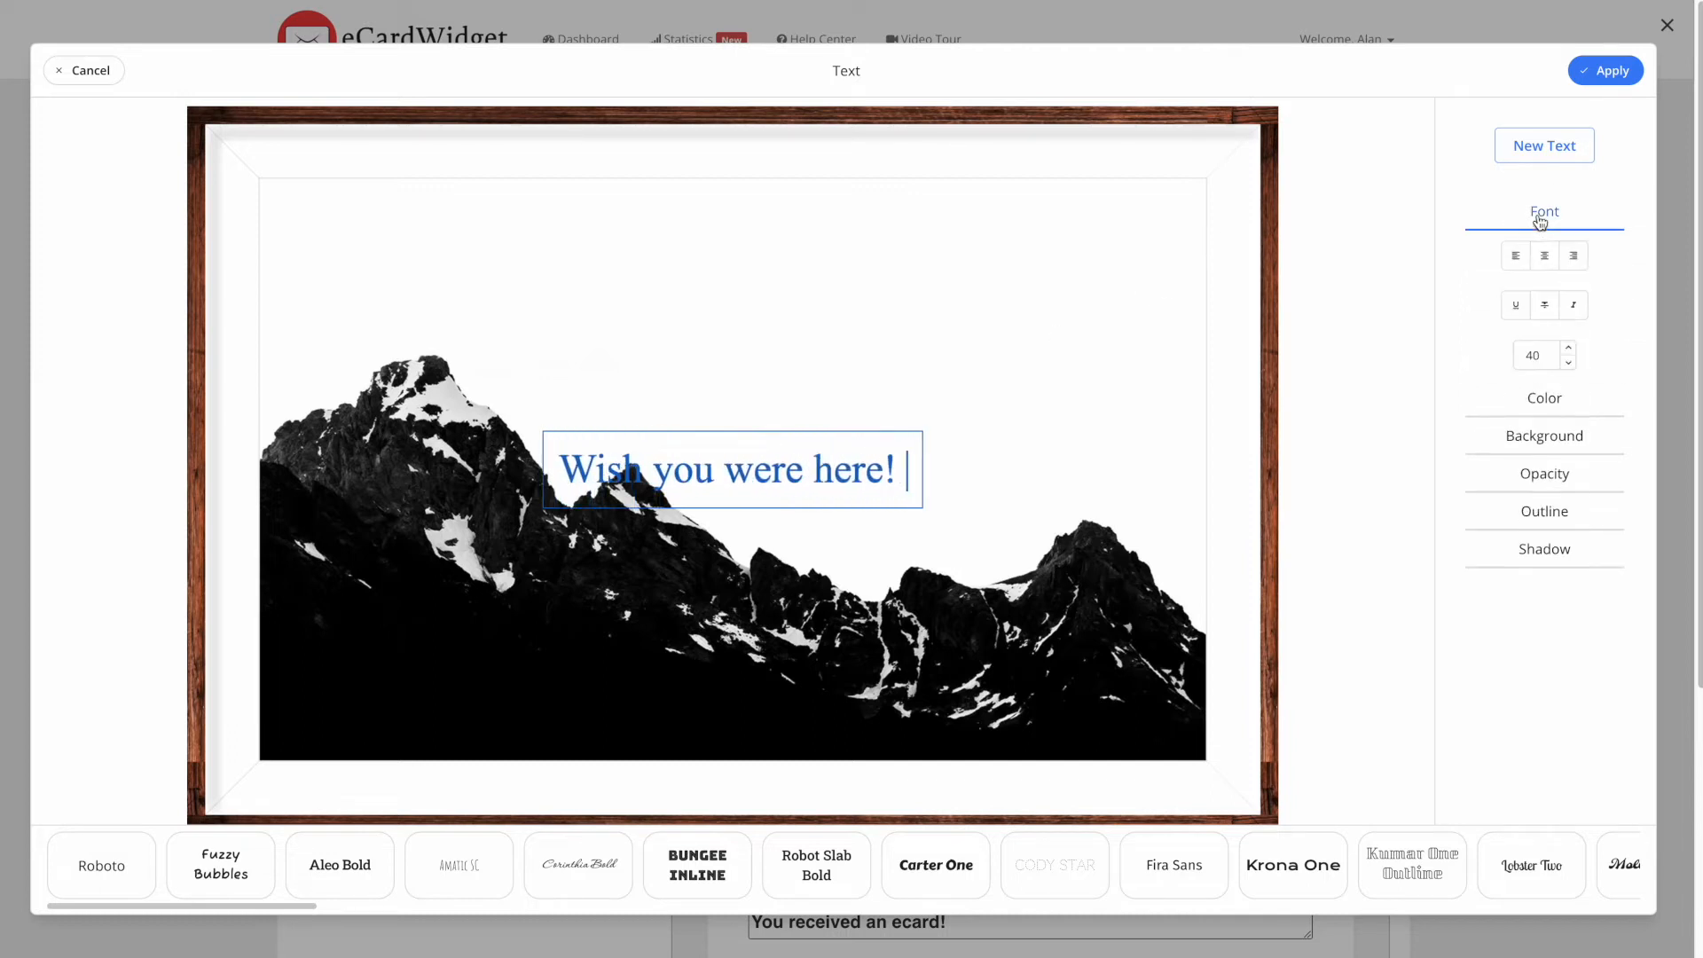
pyautogui.click(1547, 404)
pyautogui.click(1541, 452)
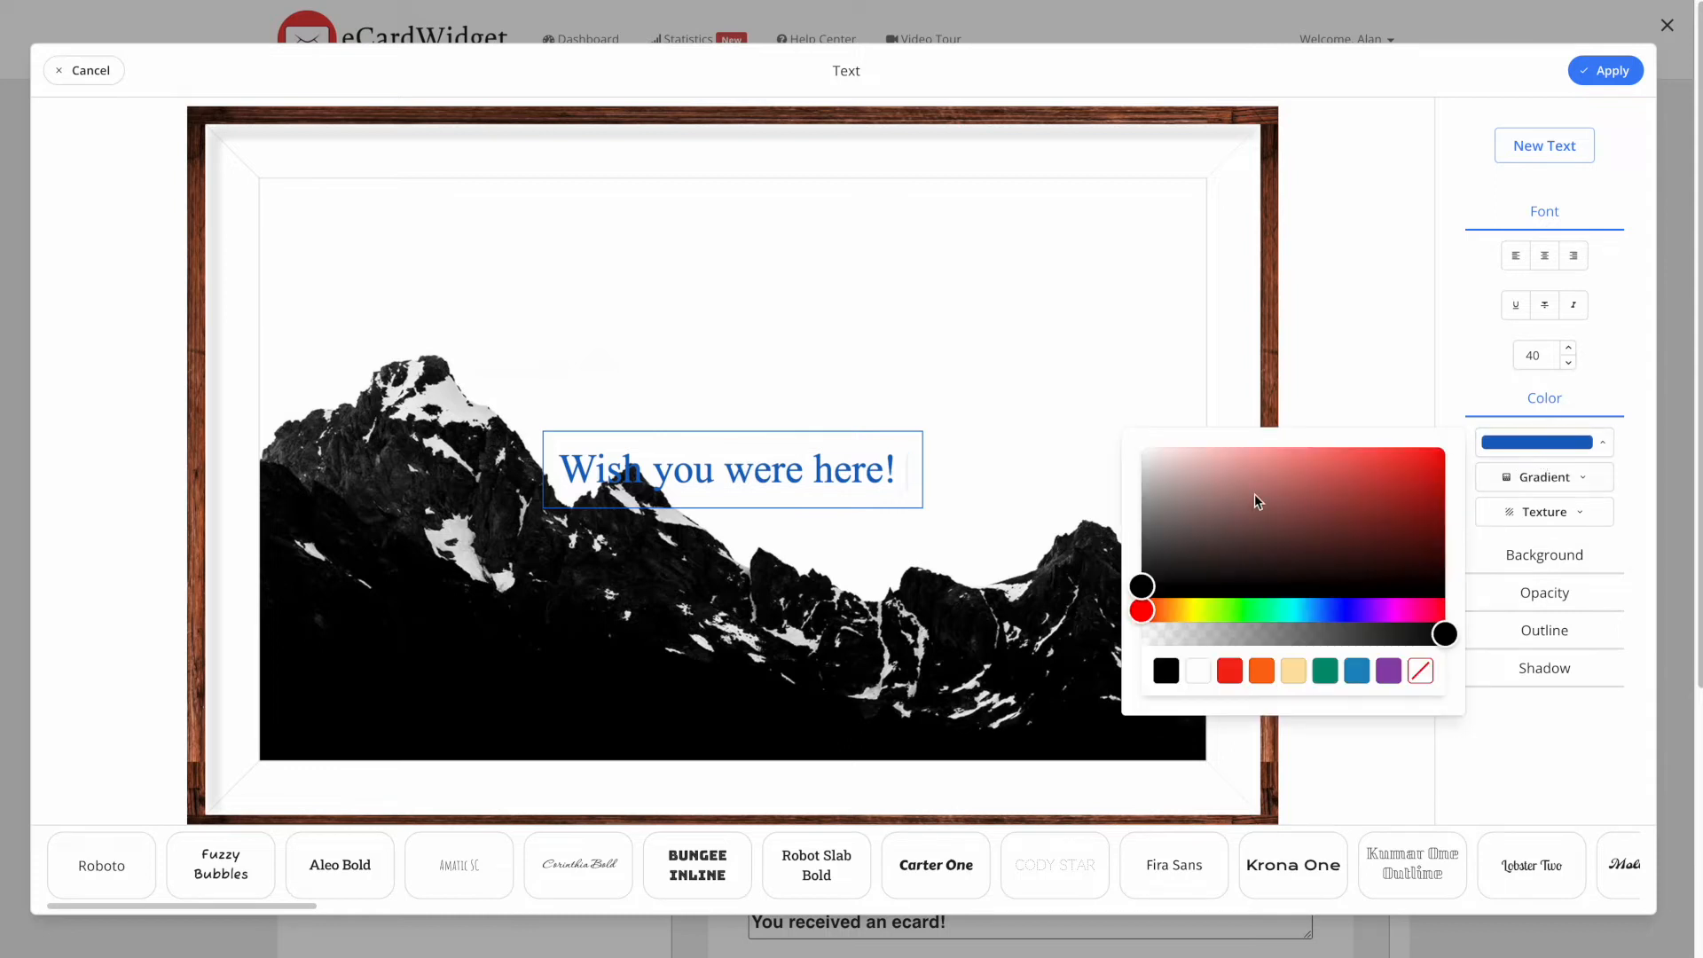
pyautogui.moveTo(1189, 581); pyautogui.dragTo(1455, 587)
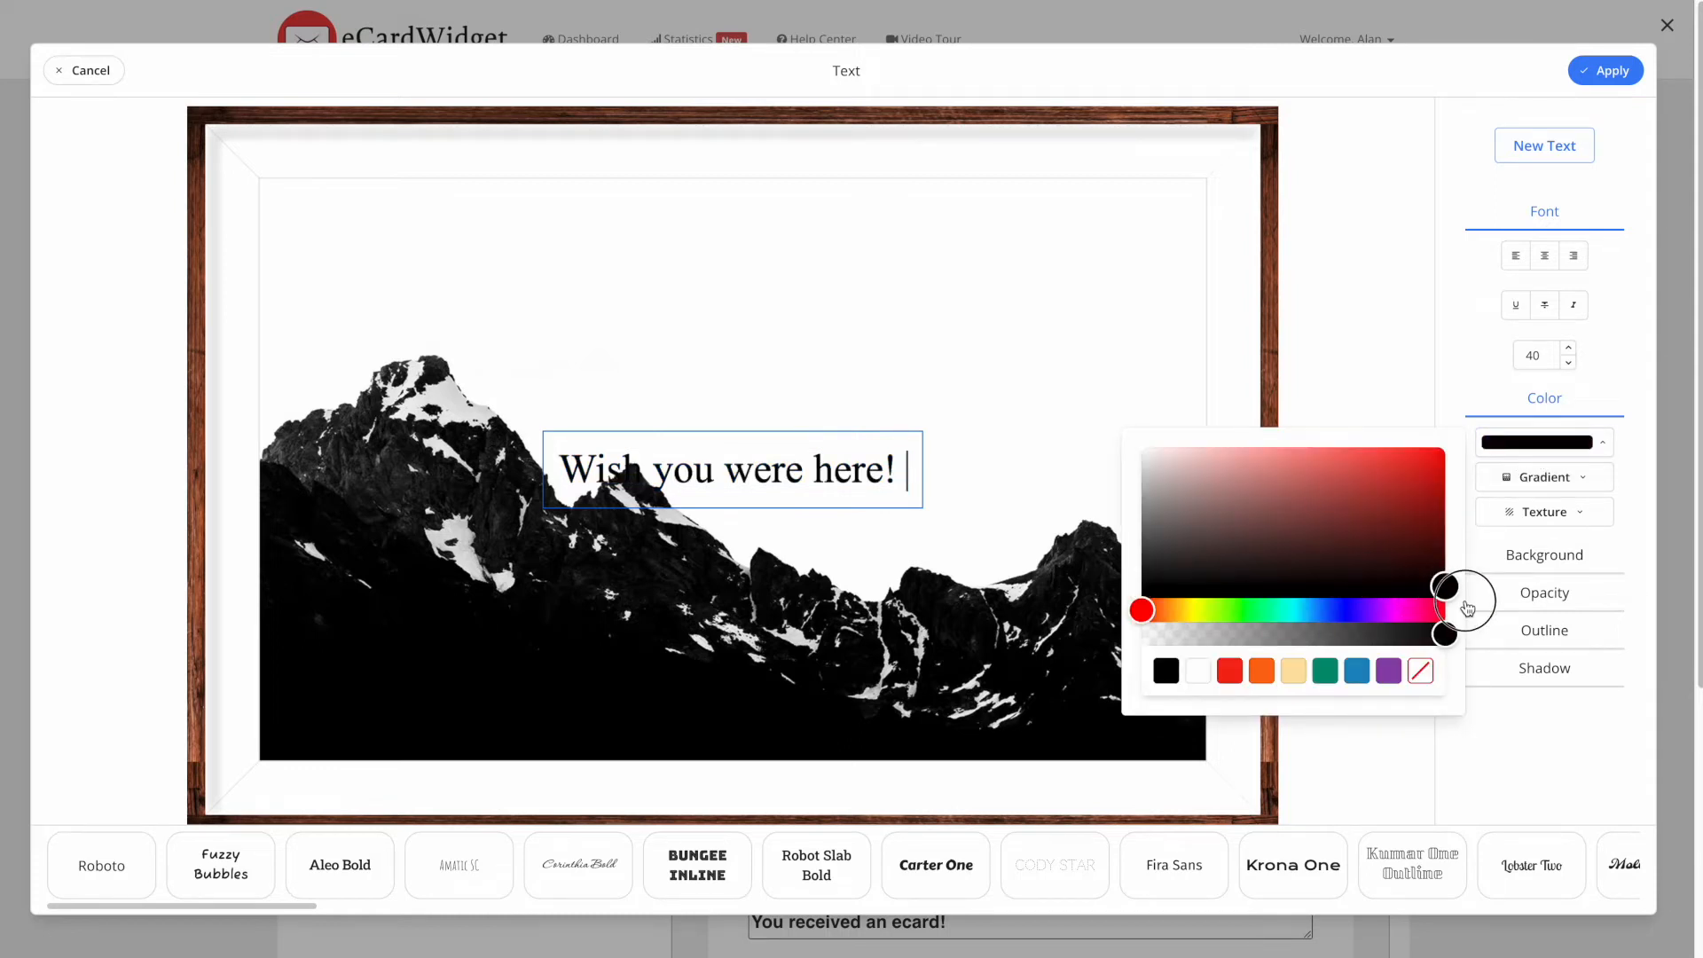
pyautogui.click(1362, 317)
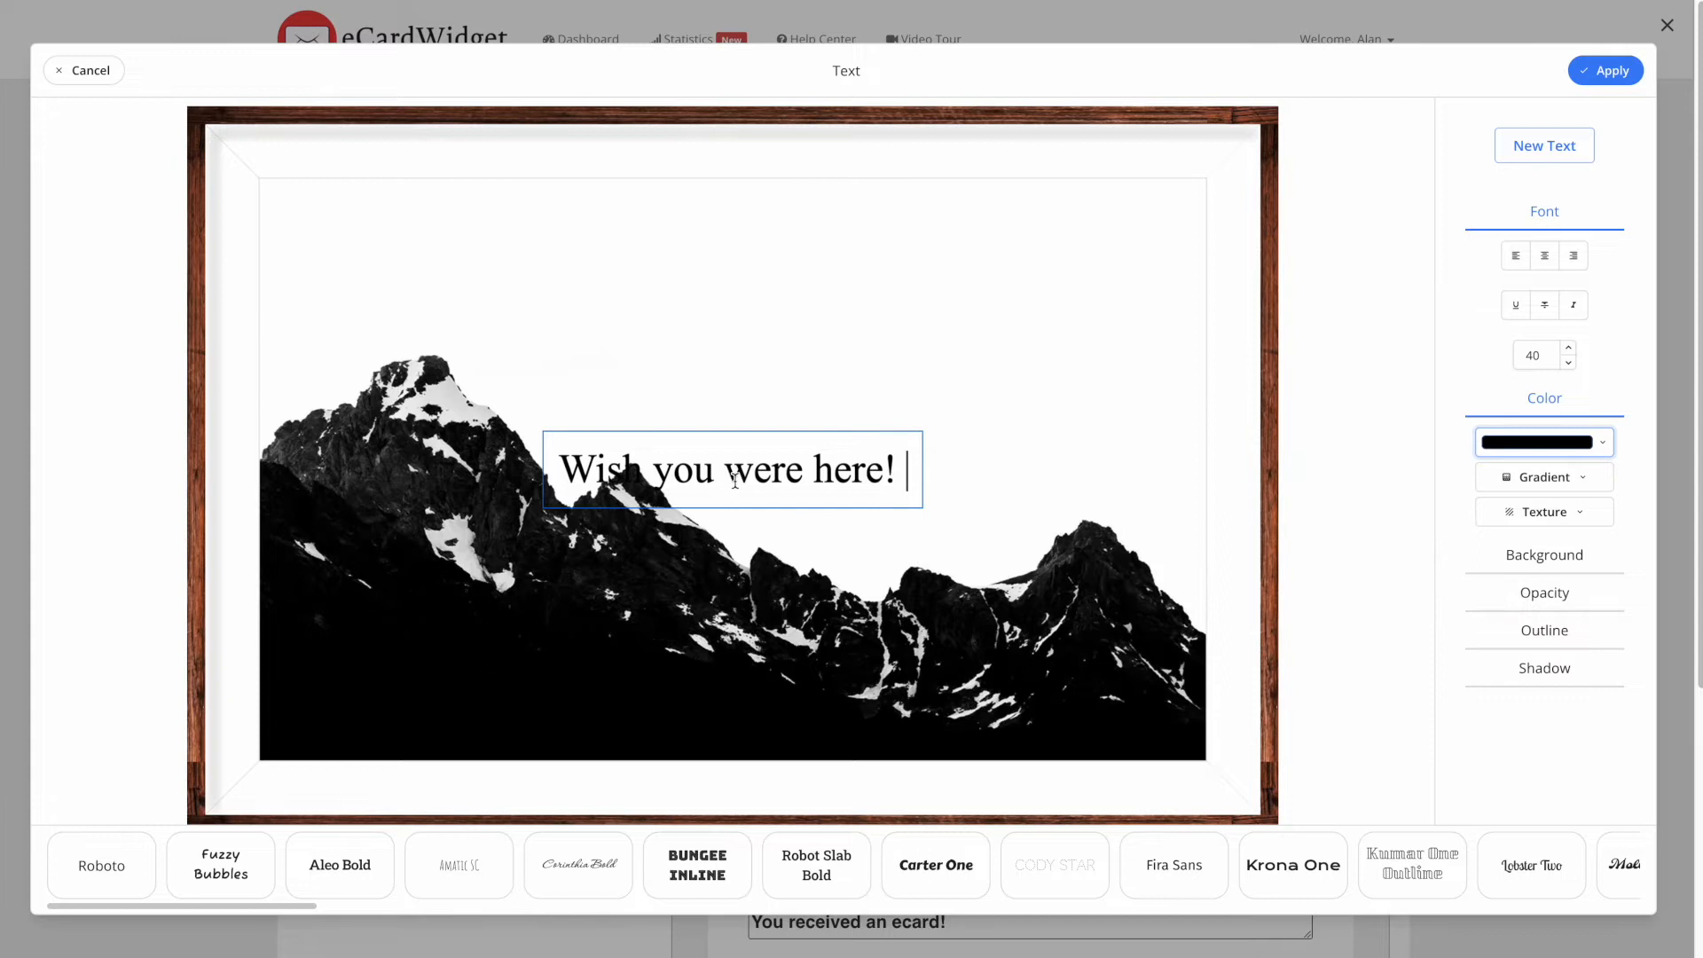
# - Set the caption font to Fuzzy Bubbles, move it into the sky, and apply
pyautogui.click(814, 868)
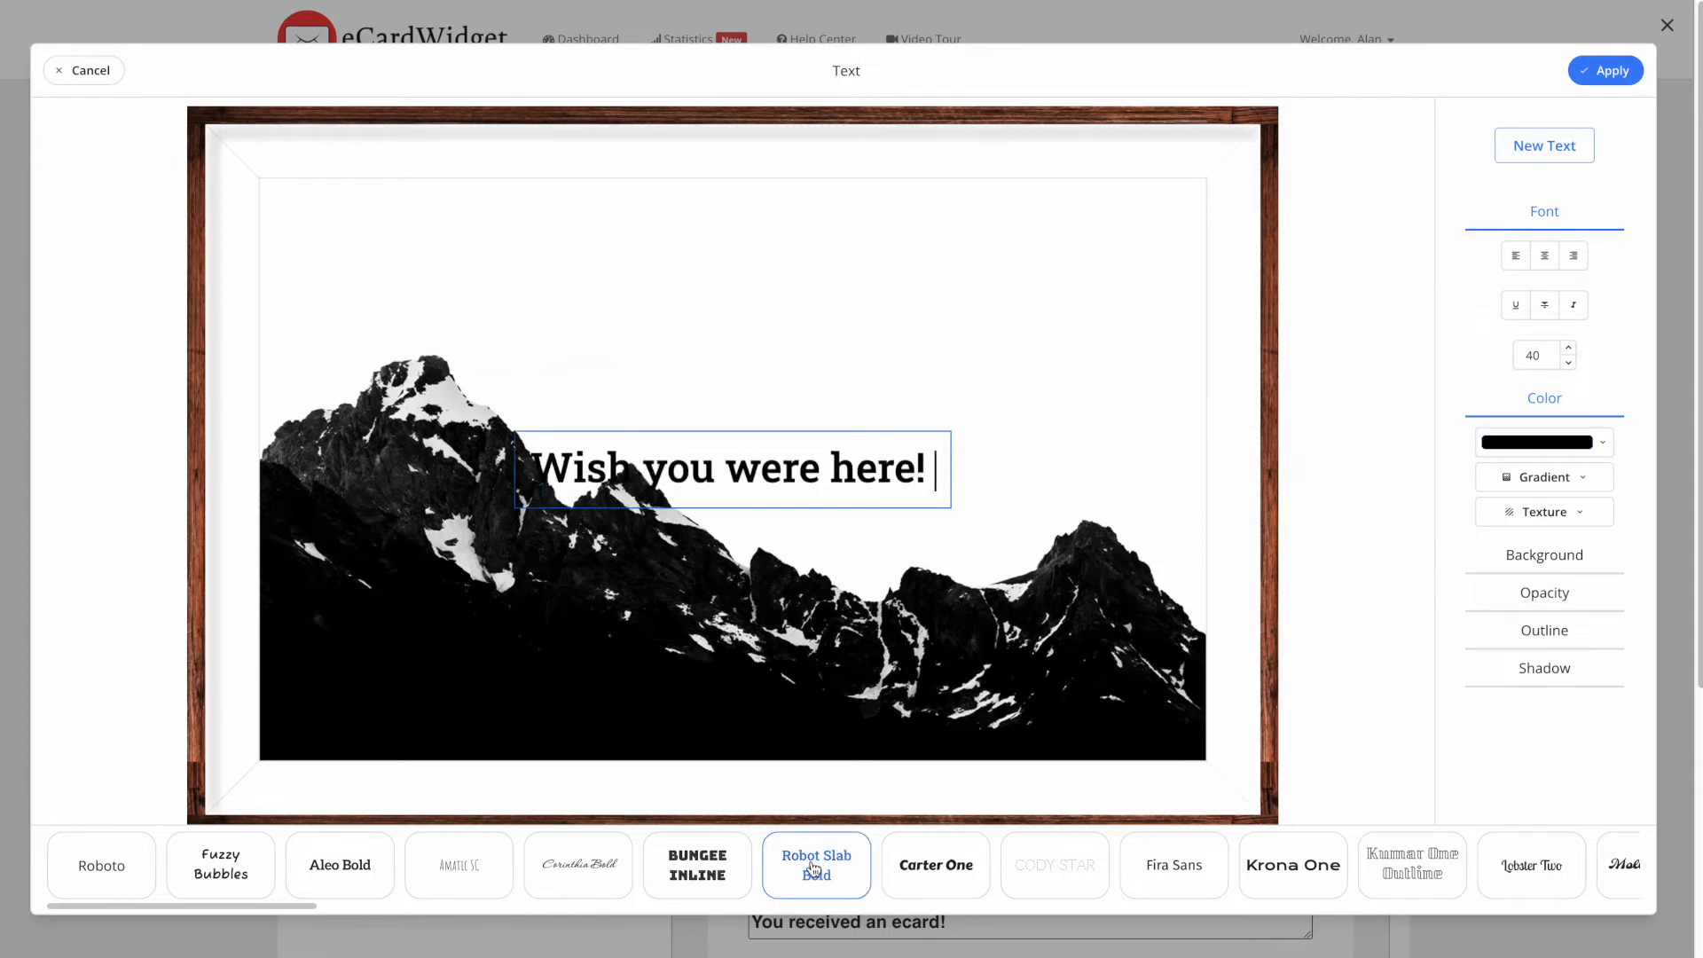
pyautogui.click(1029, 423)
pyautogui.click(236, 859)
pyautogui.moveTo(765, 461); pyautogui.dragTo(939, 268)
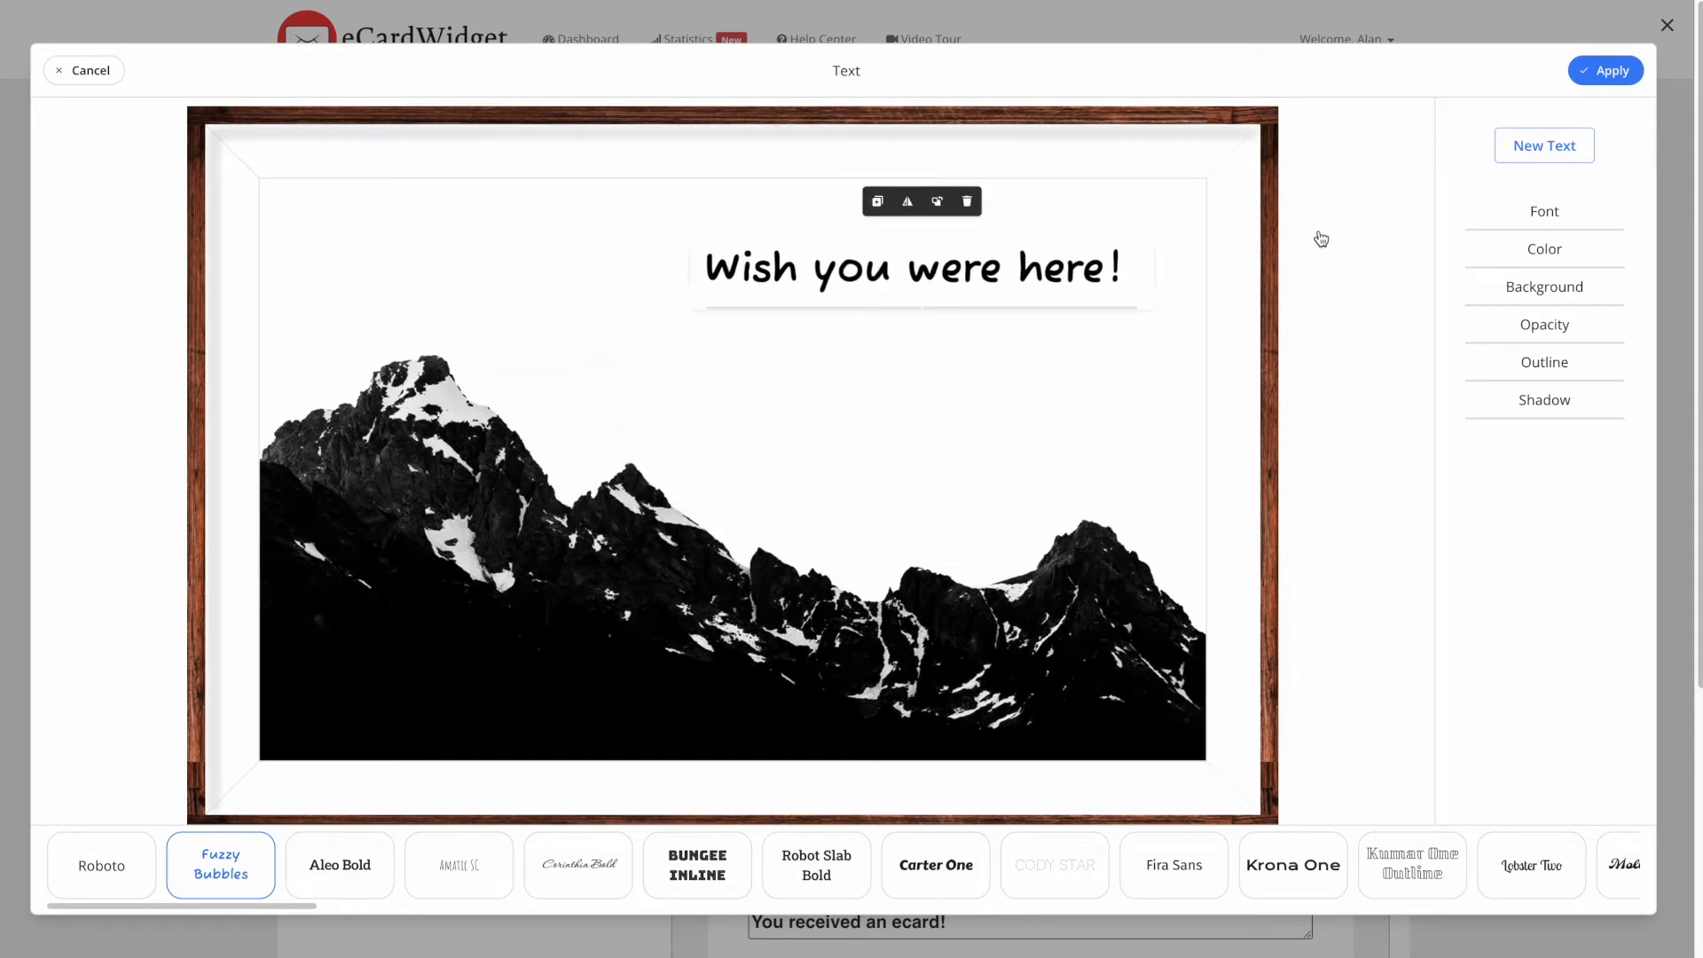
pyautogui.click(1622, 71)
# - Finish the mountain card design and save it with a preview
pyautogui.click(1625, 71)
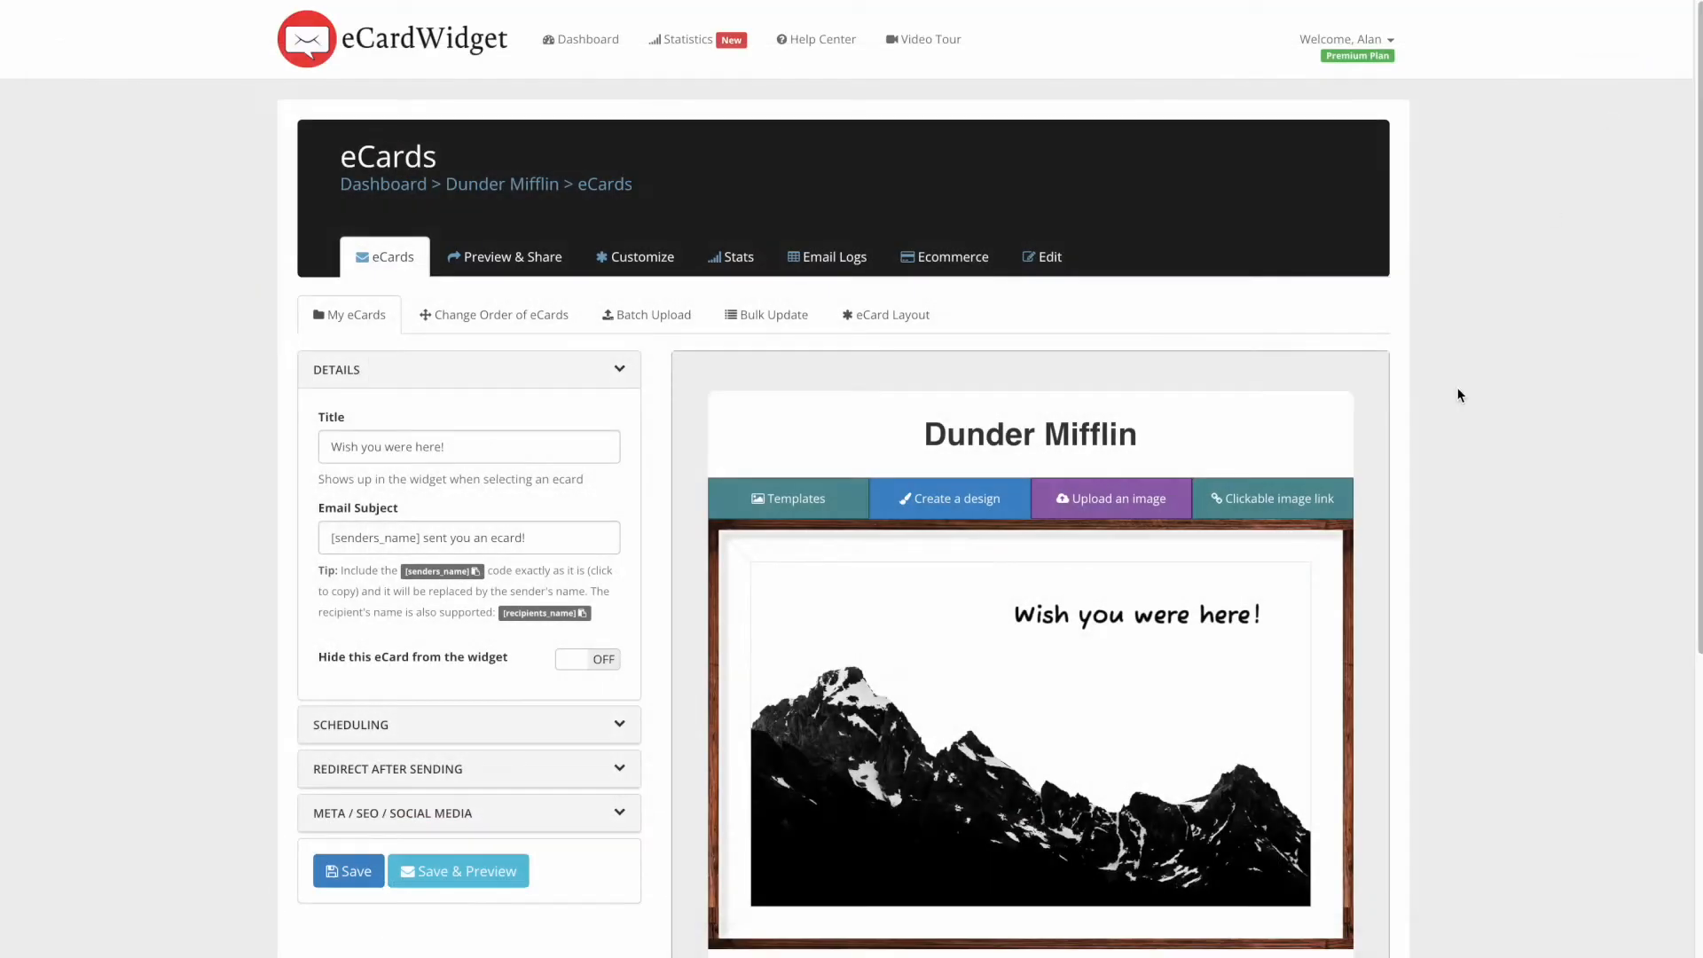
pyautogui.scroll(-2, 1426, 414)
pyautogui.click(443, 717)
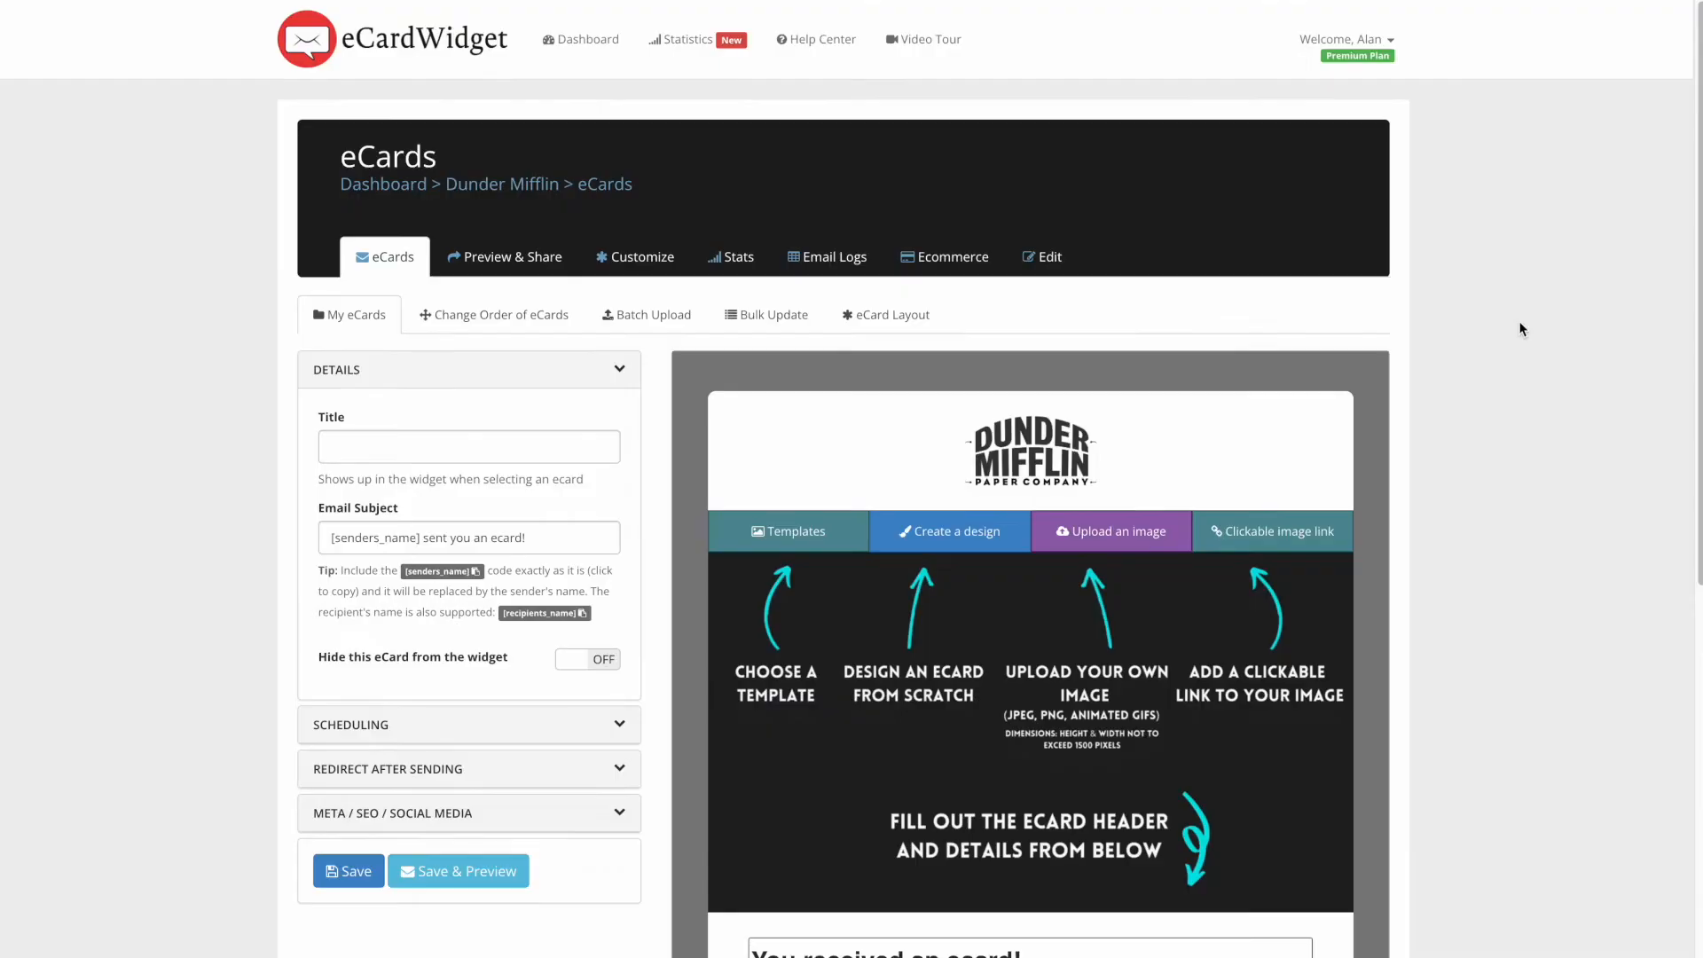
# - Browse the ready-made eCard templates gallery, then close it
pyautogui.scroll(-1, 1522, 329)
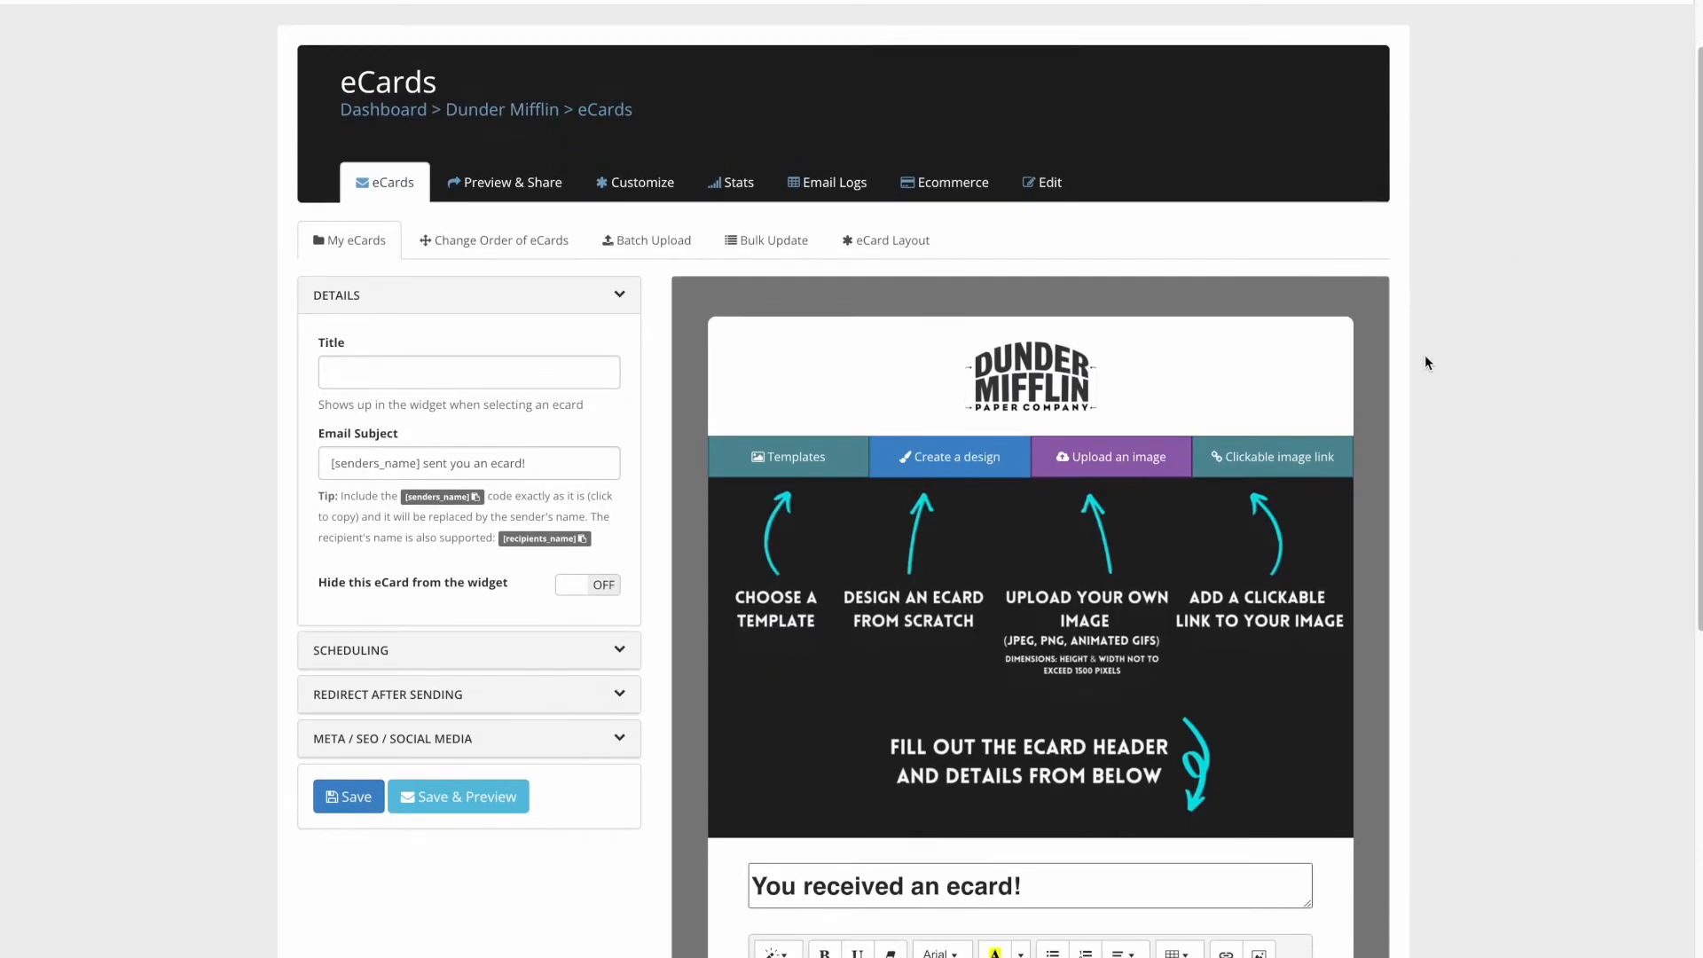
pyautogui.click(803, 469)
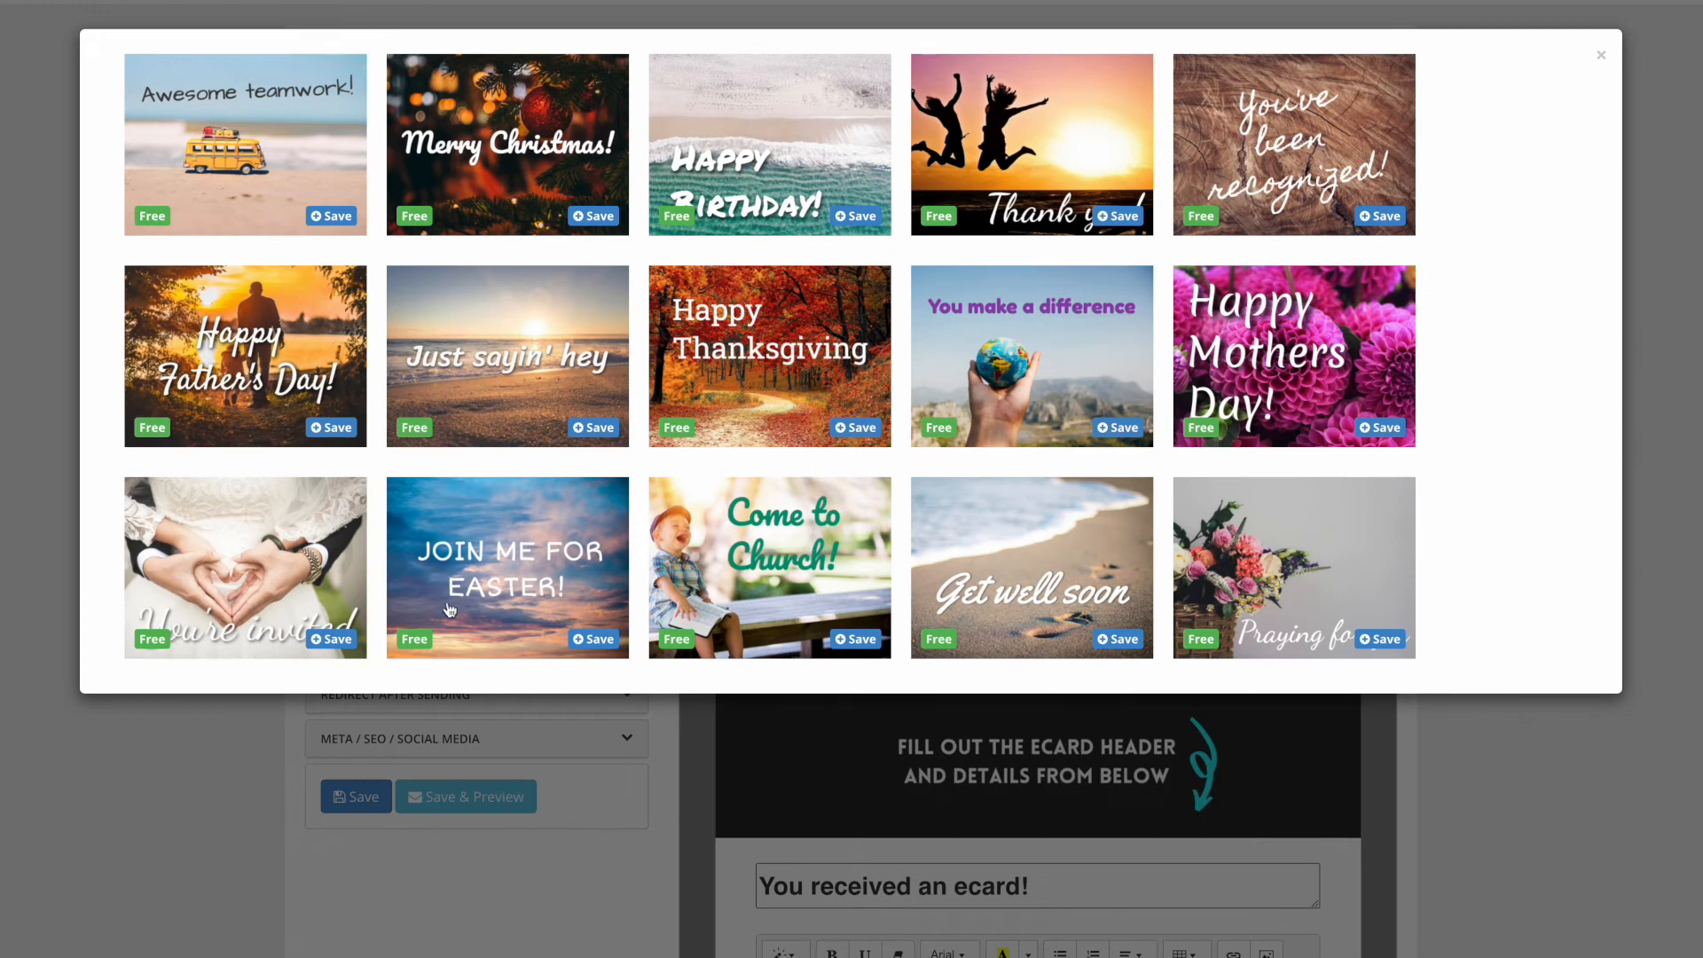
pyautogui.click(1602, 59)
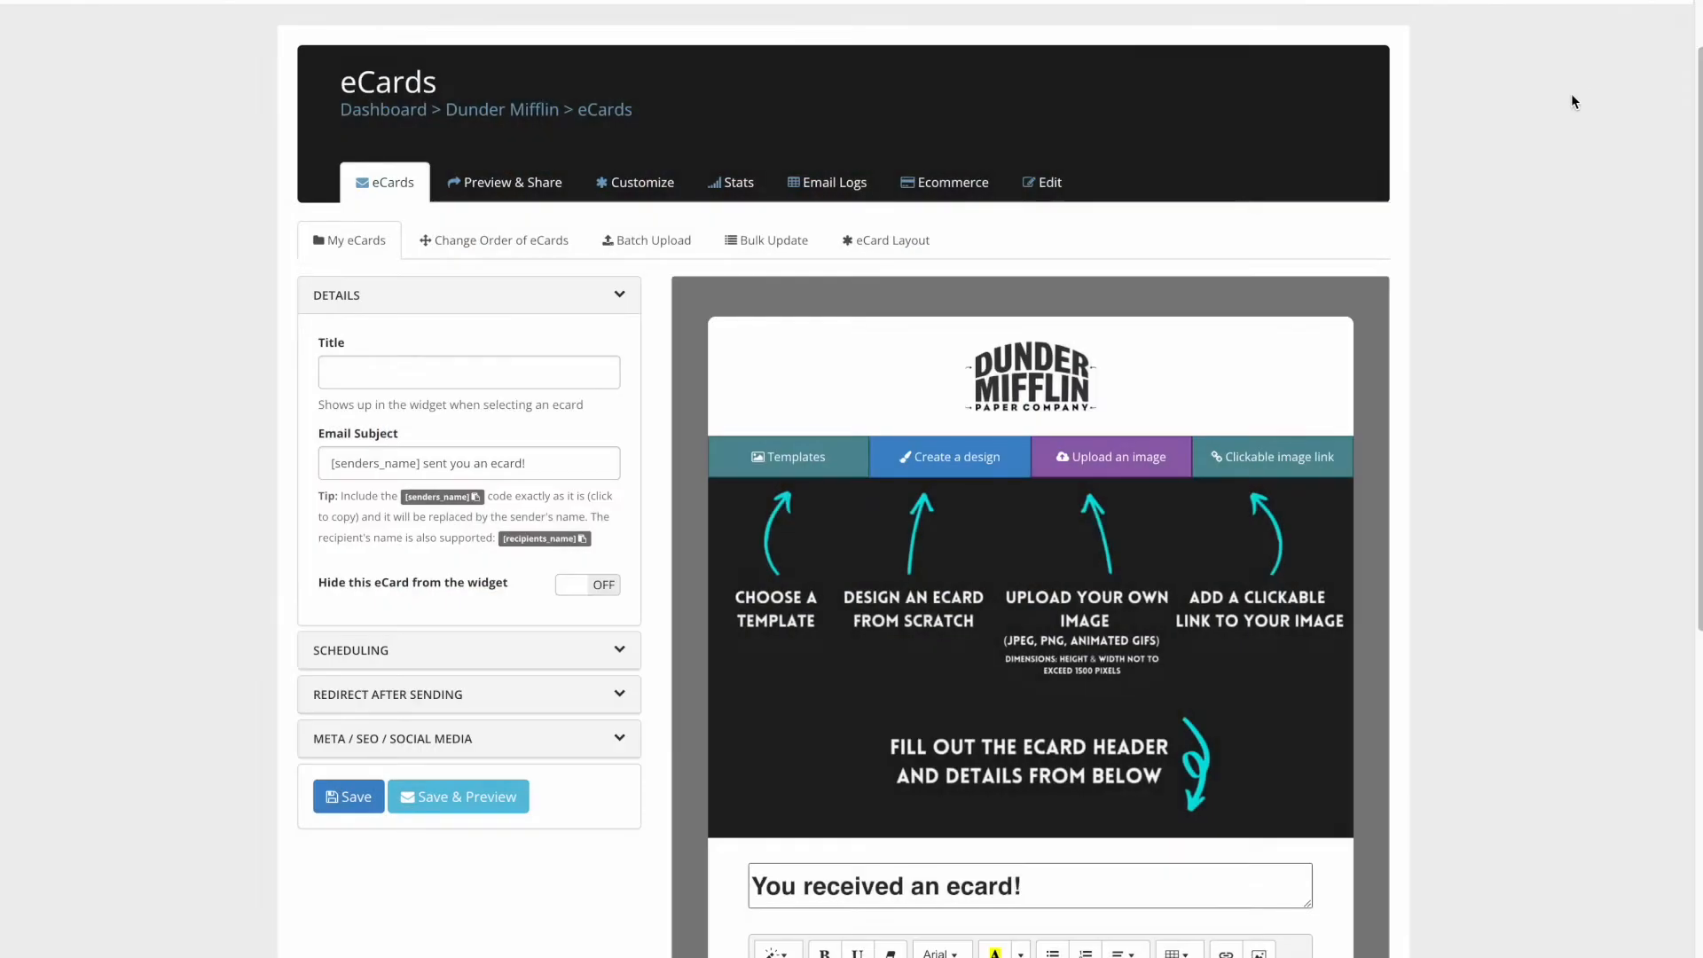
# - Design a new card using the sunset-over-water photo from a Beach image search as background
pyautogui.click(952, 461)
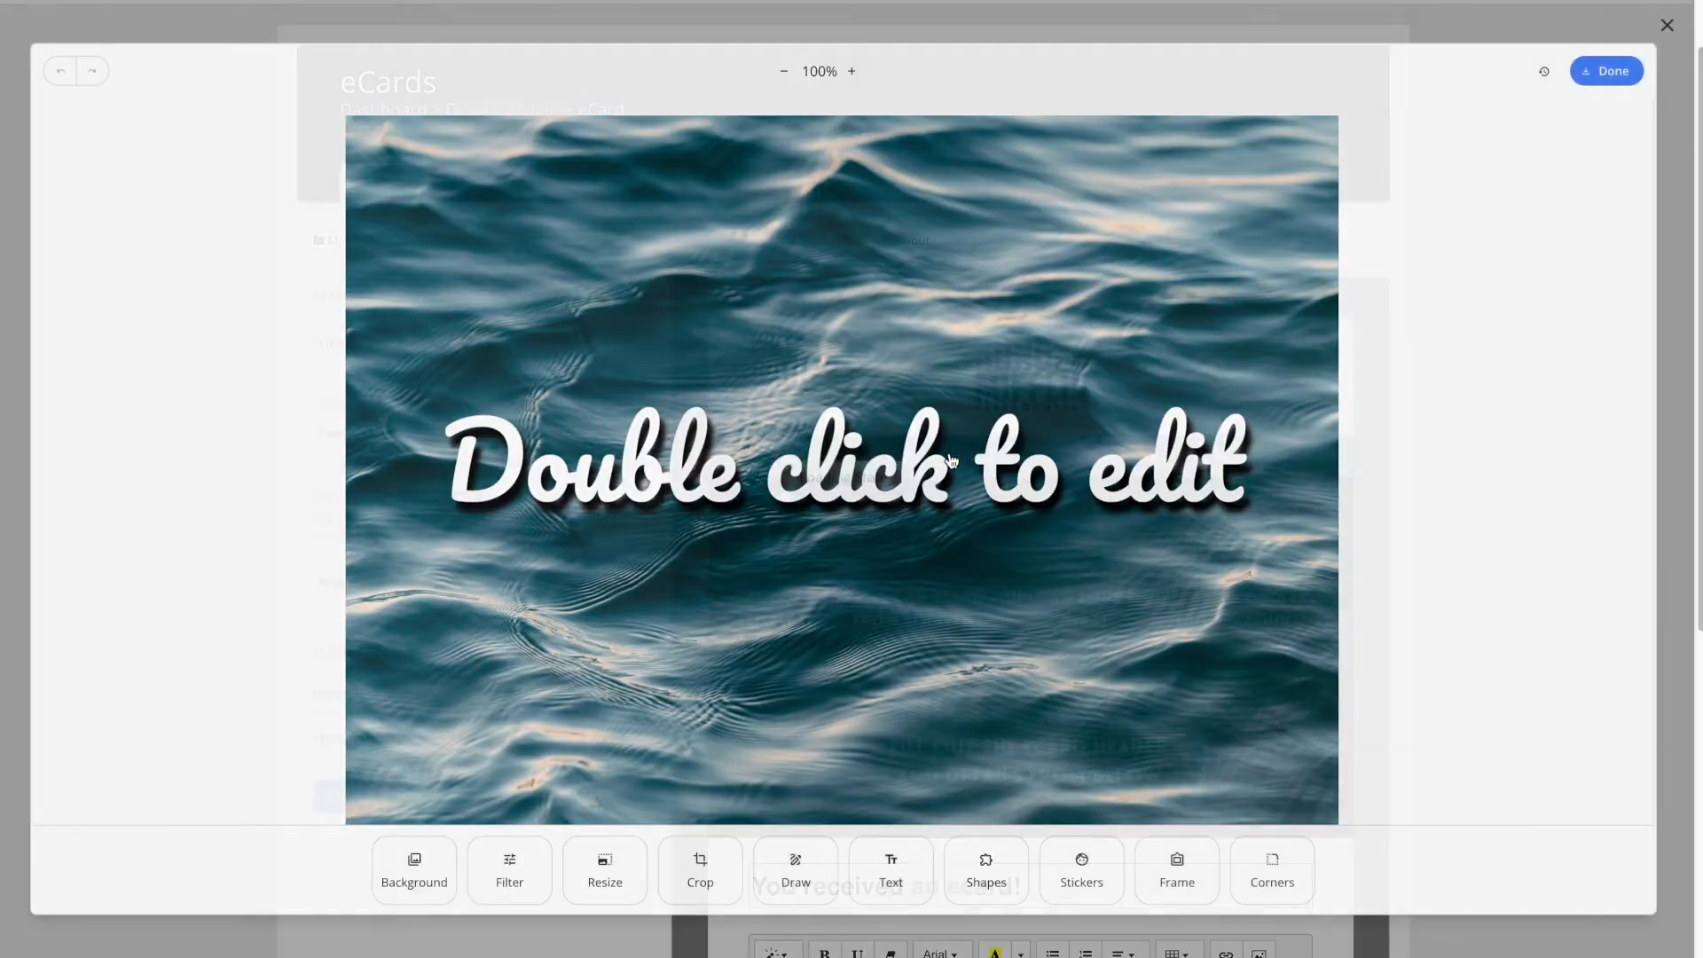
pyautogui.click(419, 877)
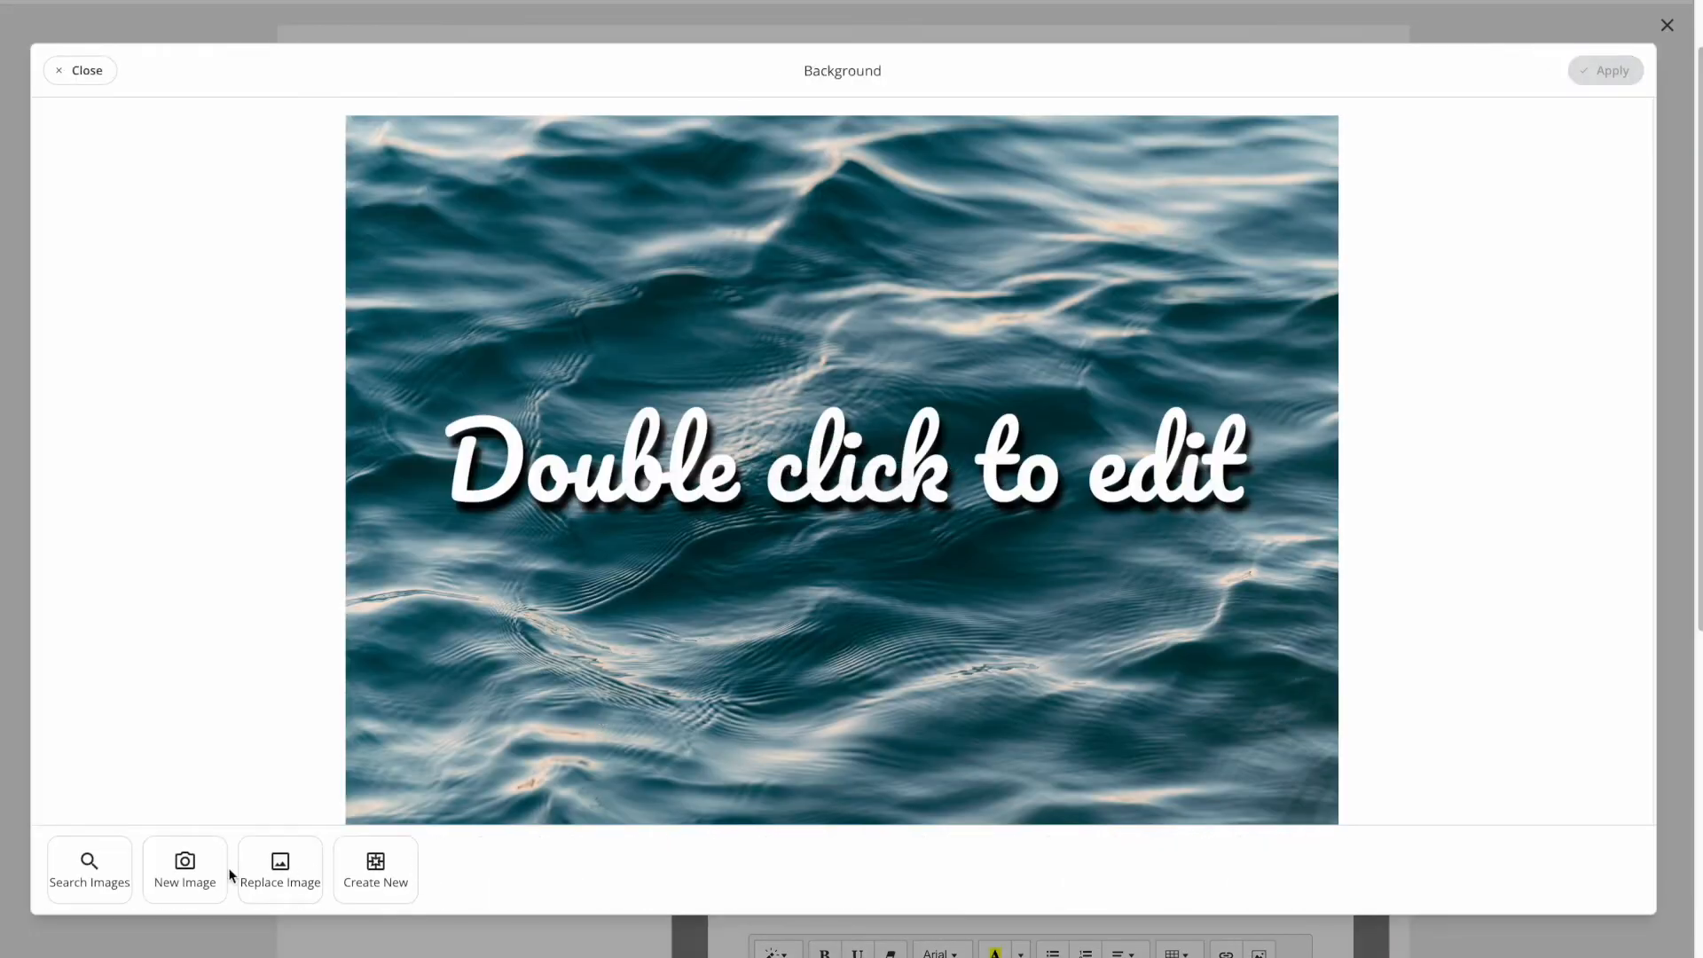
pyautogui.click(86, 878)
pyautogui.click(1493, 182)
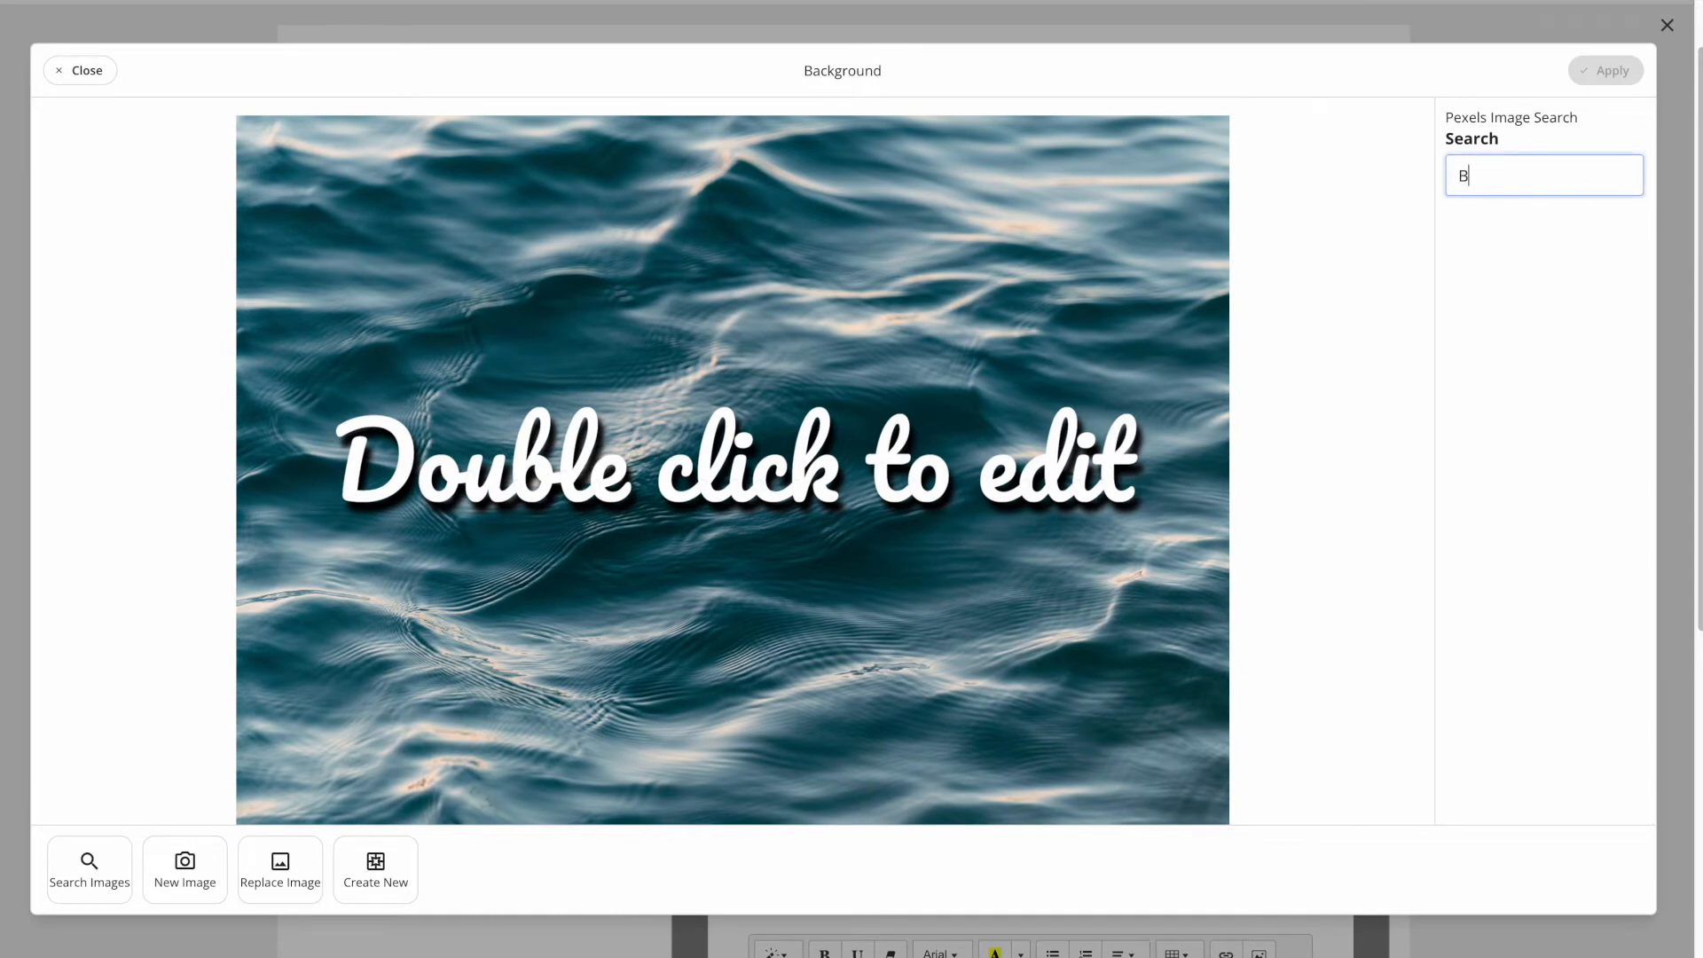
pyautogui.press('Return')
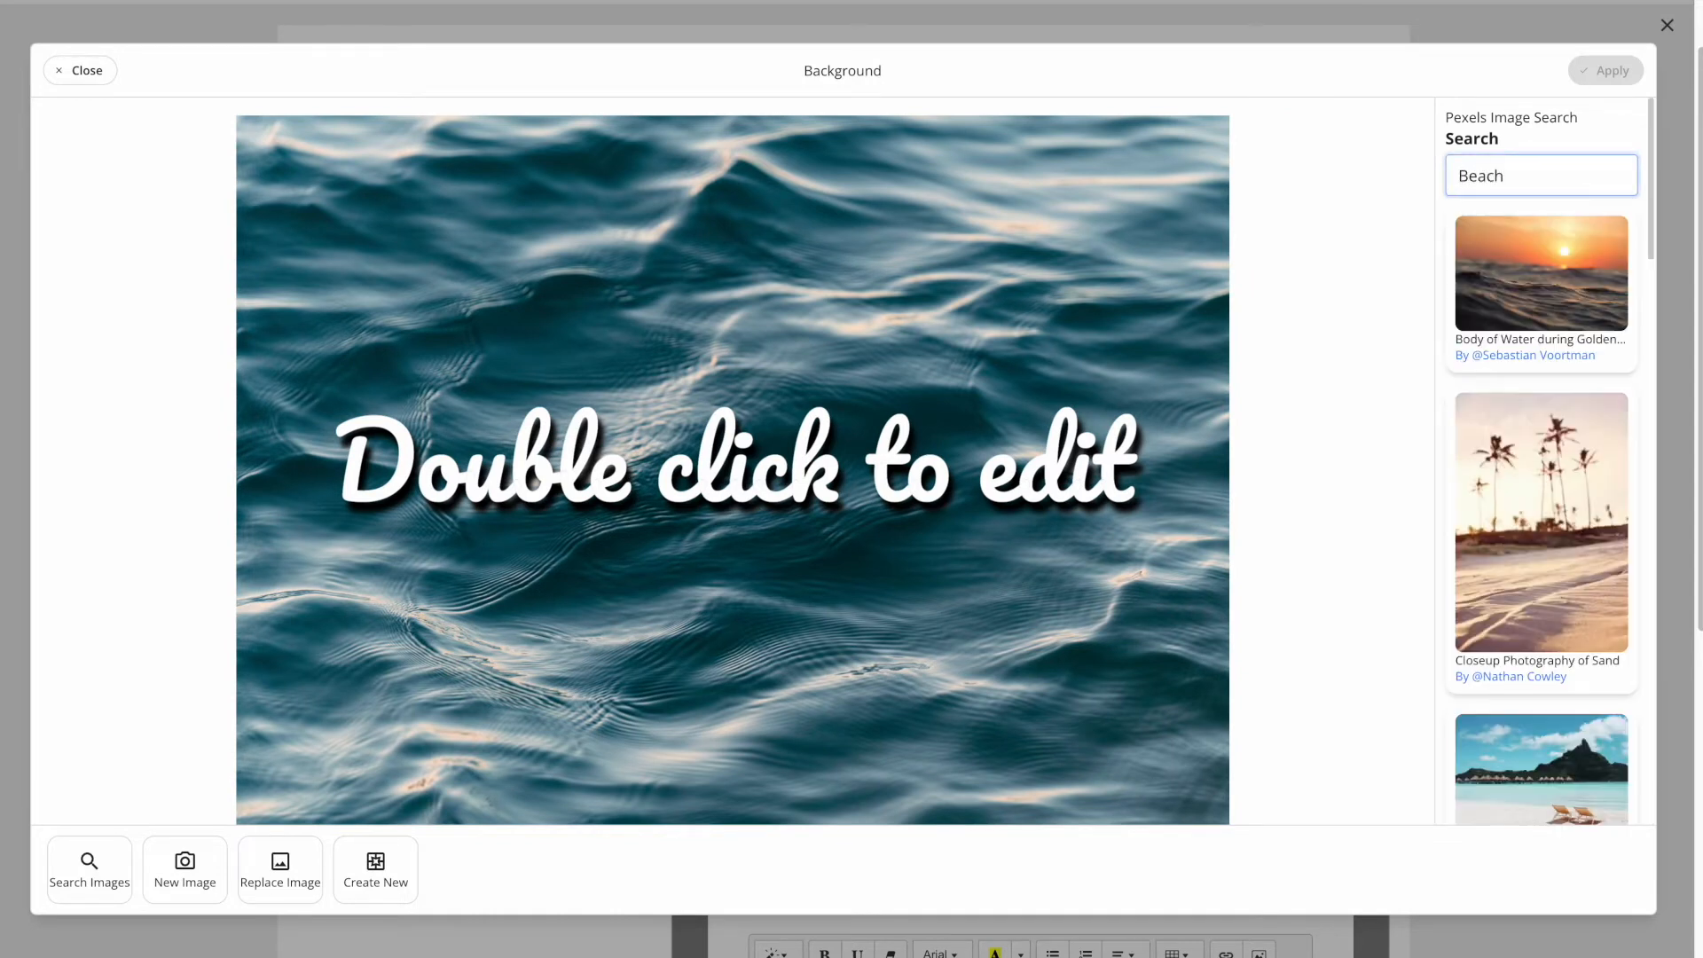
pyautogui.click(1518, 276)
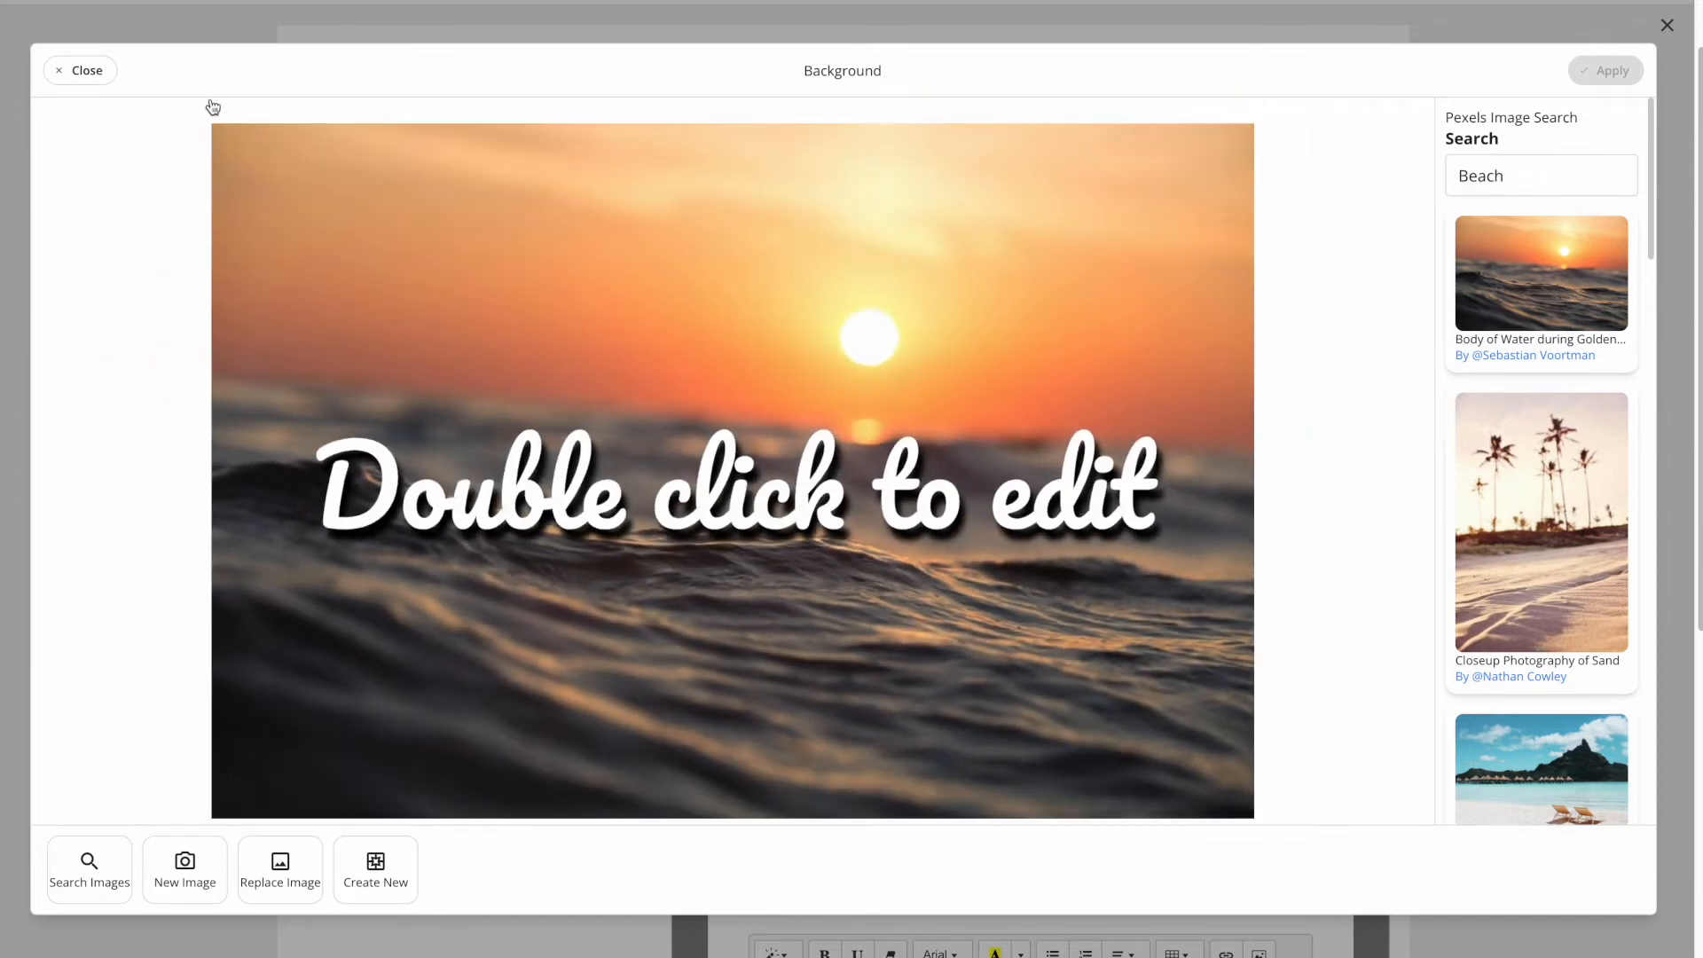
pyautogui.click(83, 69)
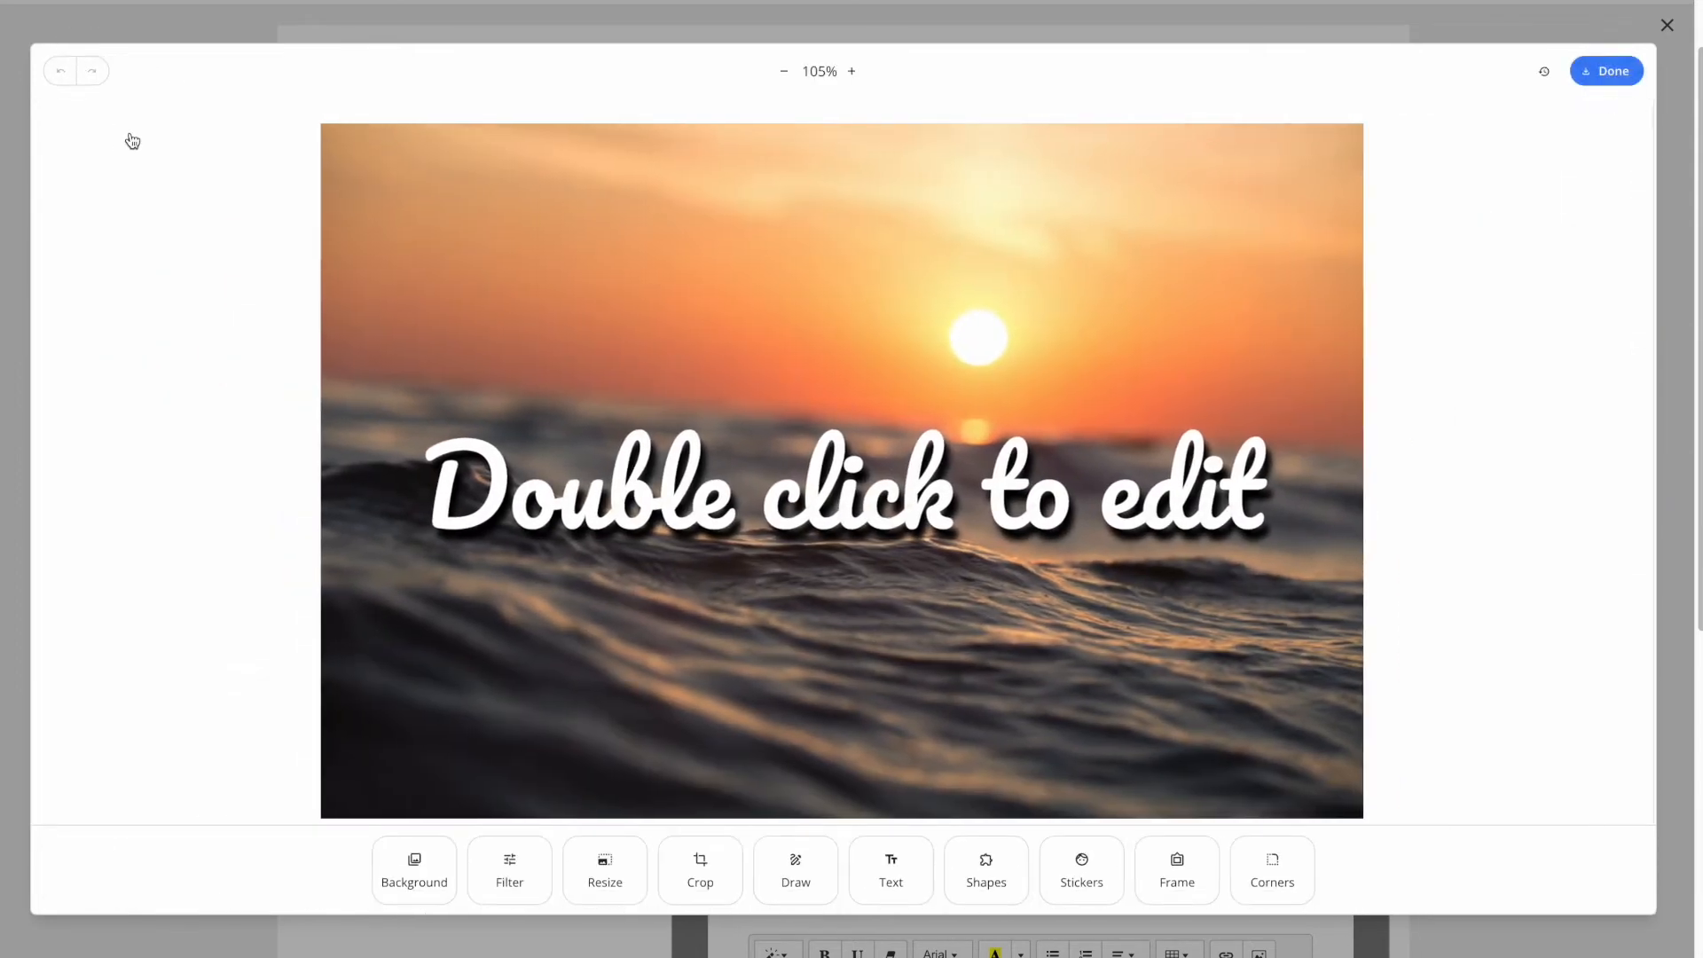
pyautogui.click(1615, 71)
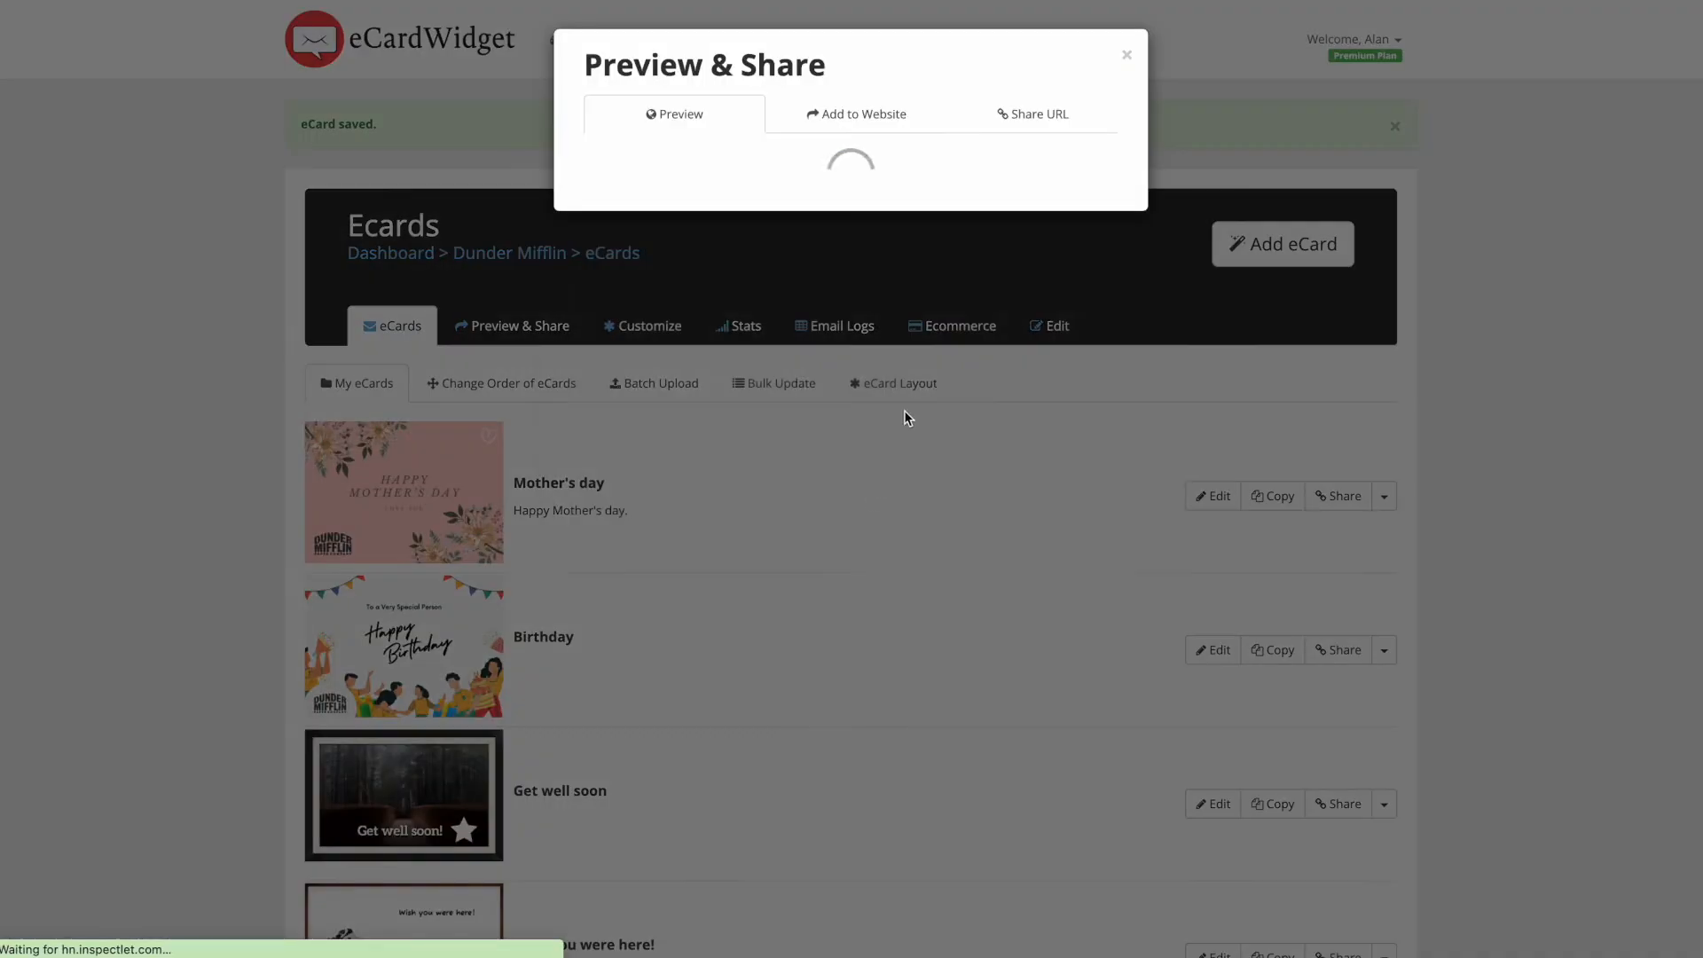
# - Drag Birthday above Mother's day in the eCard order, then go to Batch Upload
pyautogui.click(1126, 55)
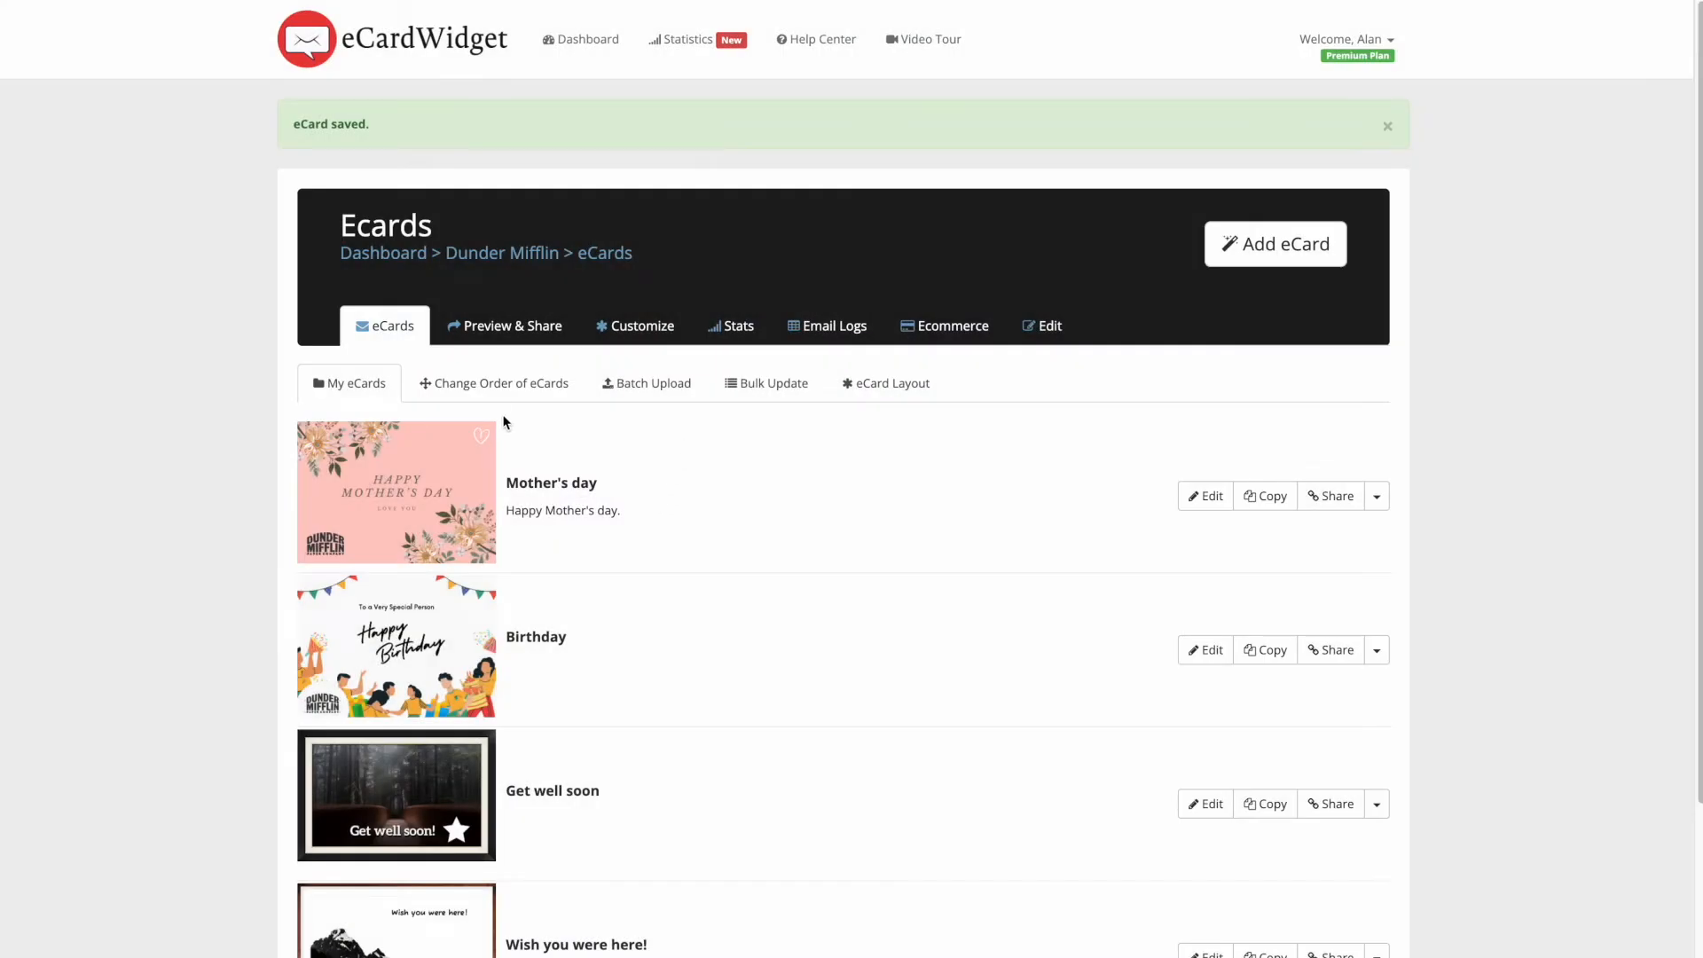
pyautogui.scroll(-2, 513, 409)
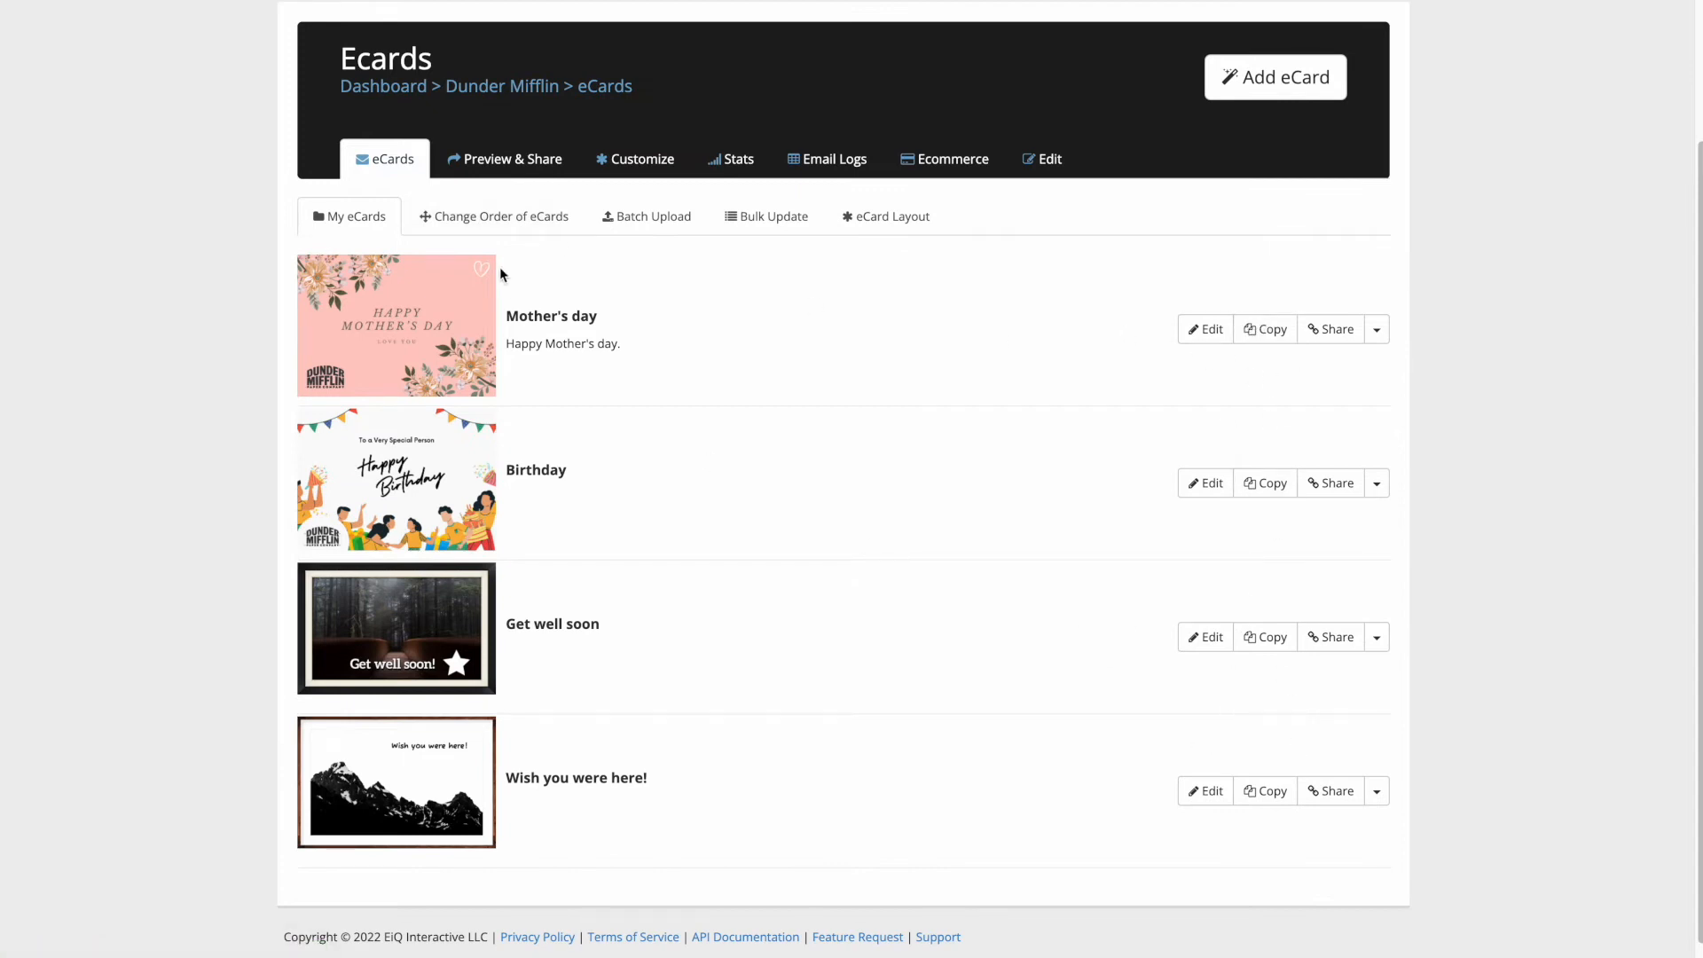
pyautogui.click(490, 226)
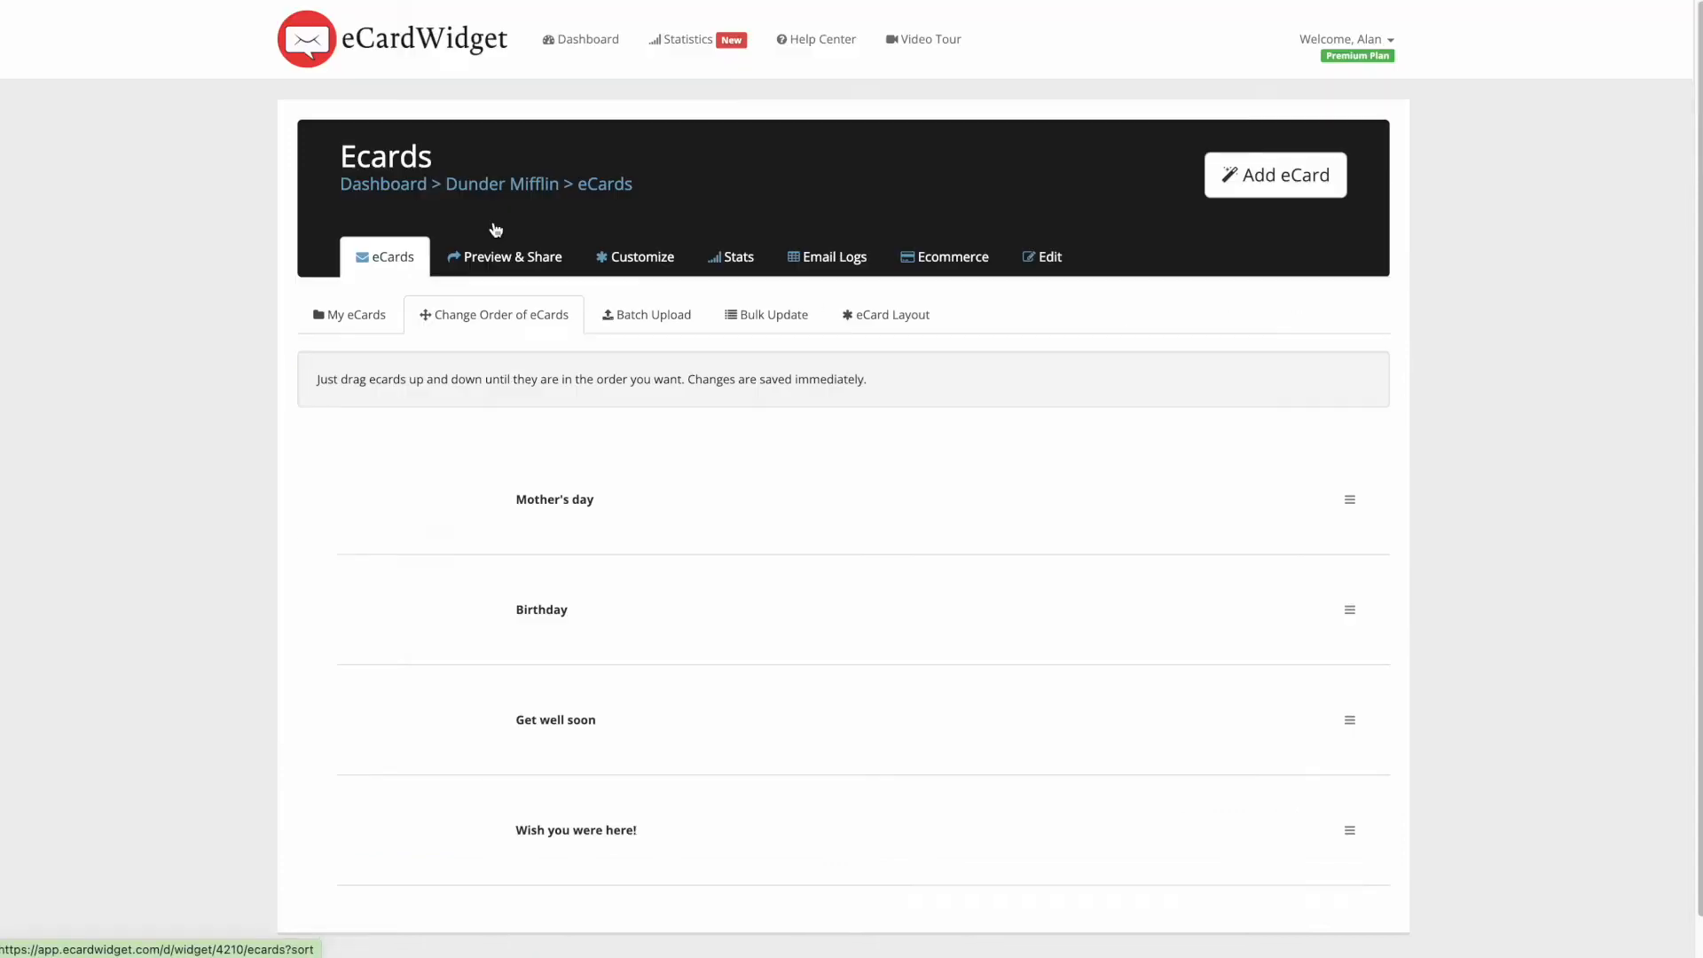
pyautogui.moveTo(1343, 570); pyautogui.dragTo(1337, 488)
pyautogui.moveTo(1349, 719)
pyautogui.mouseDown()
pyautogui.moveTo(1330, 482)
pyautogui.moveTo(1340, 743)
pyautogui.mouseUp()
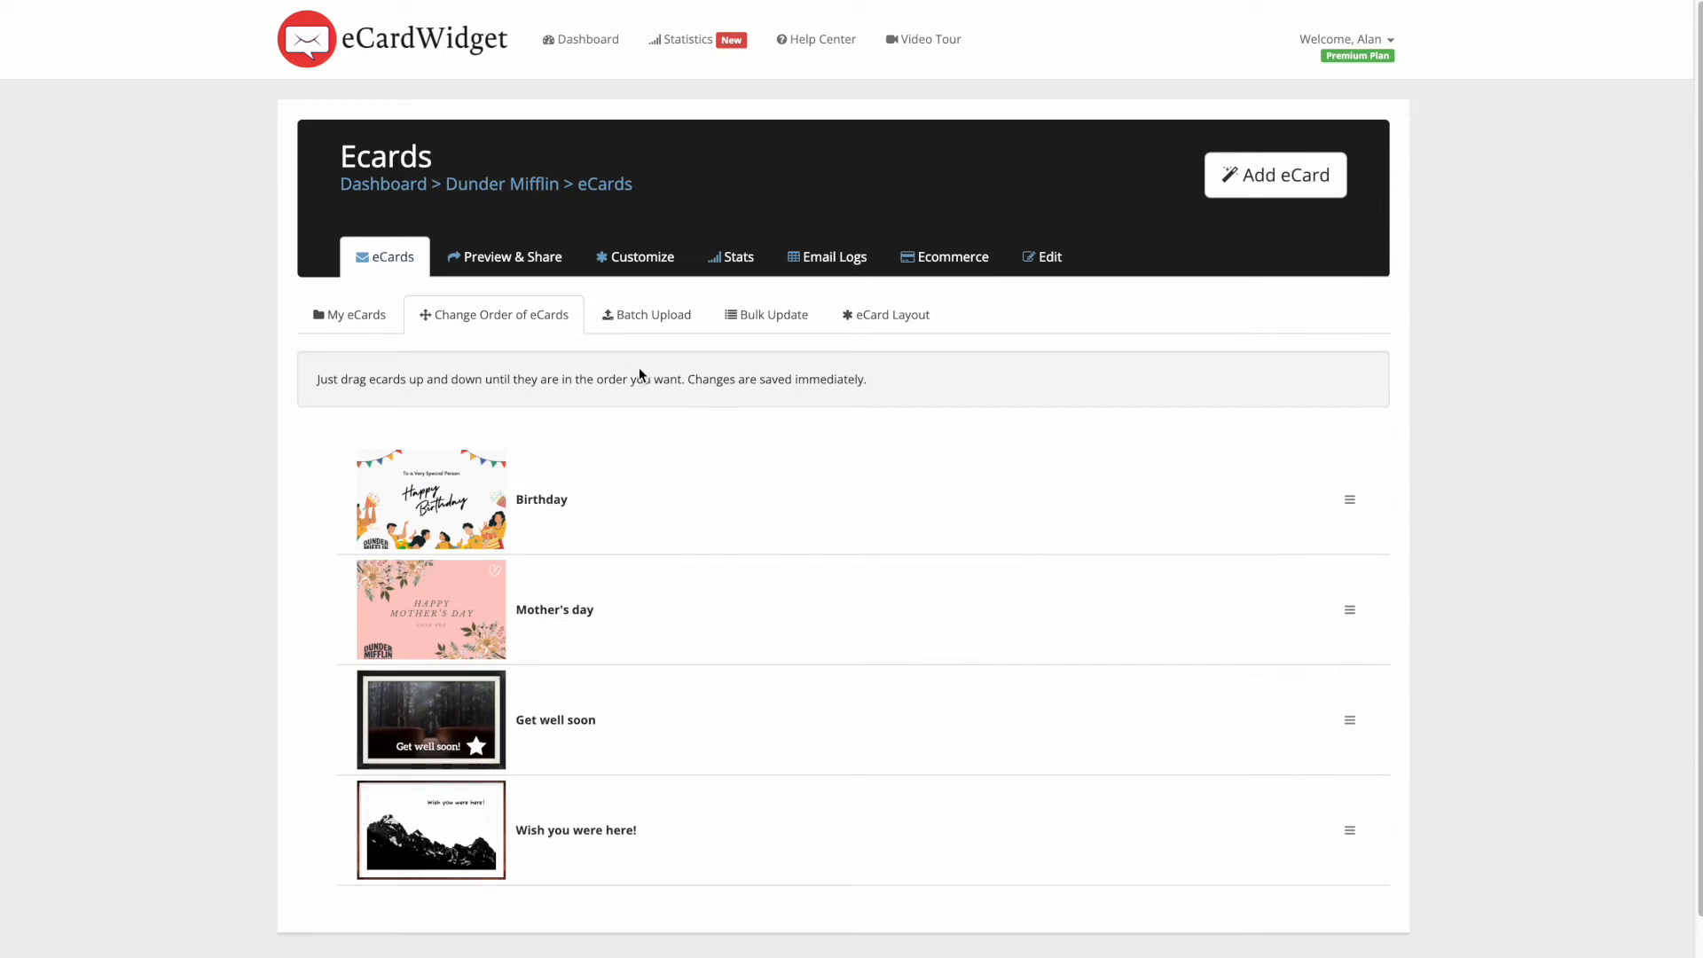
pyautogui.click(653, 330)
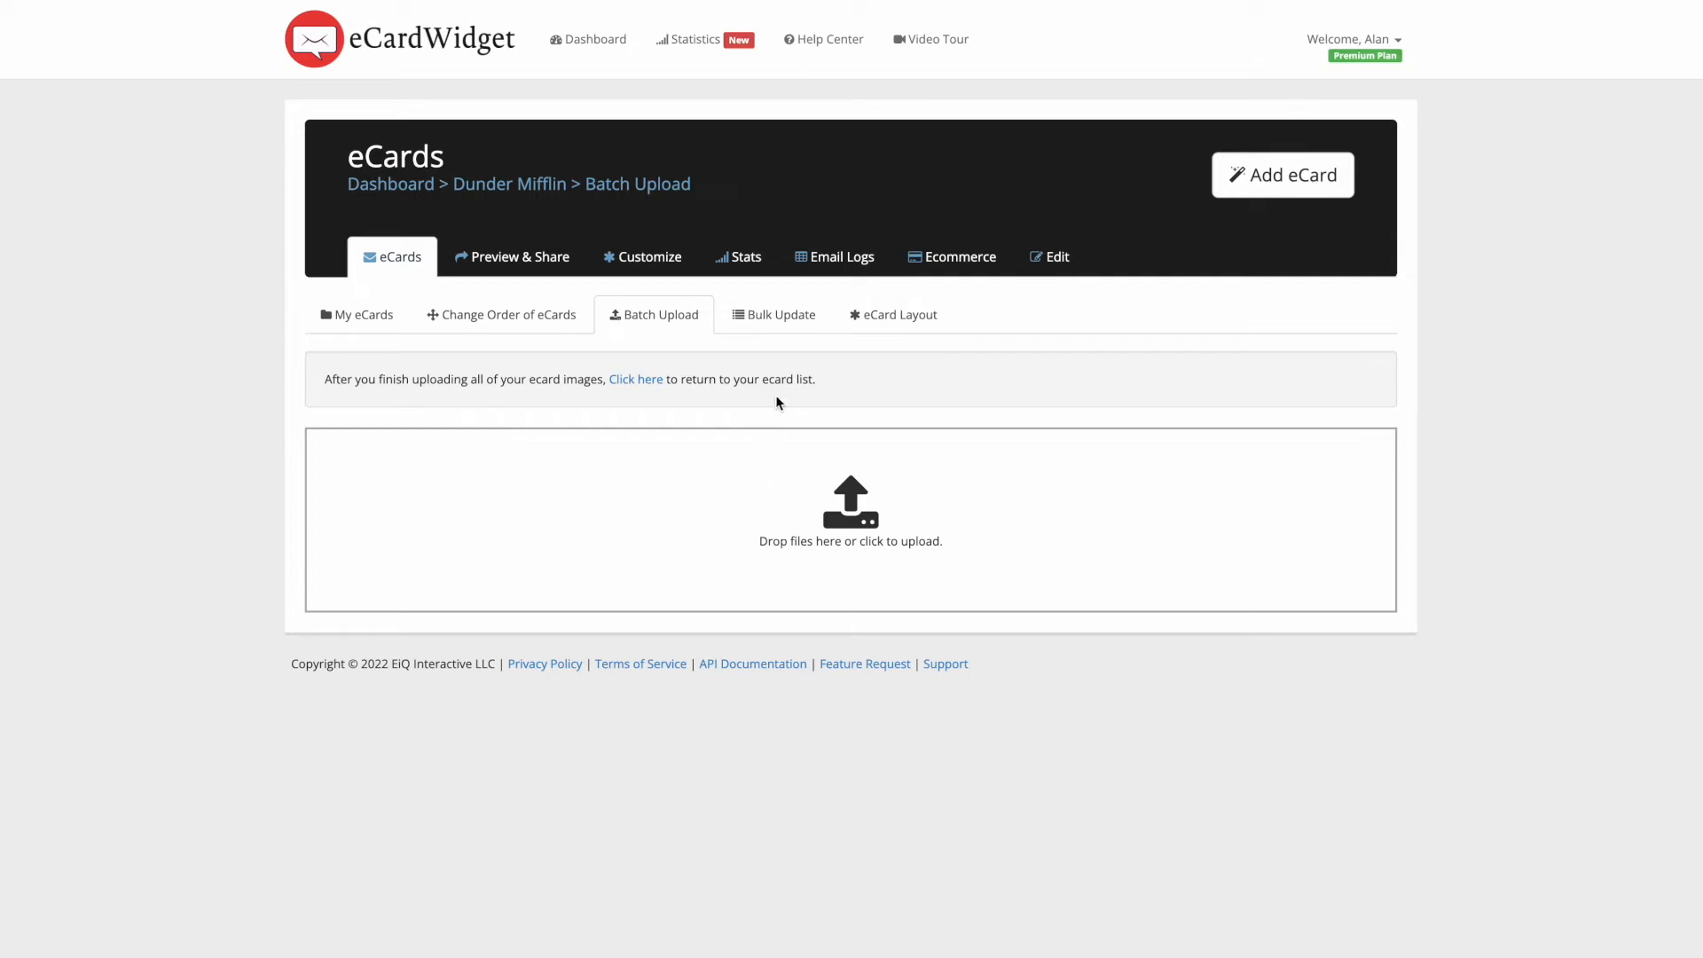
# - Review the eCard Field to Update list in Bulk Update without choosing a field
pyautogui.click(786, 326)
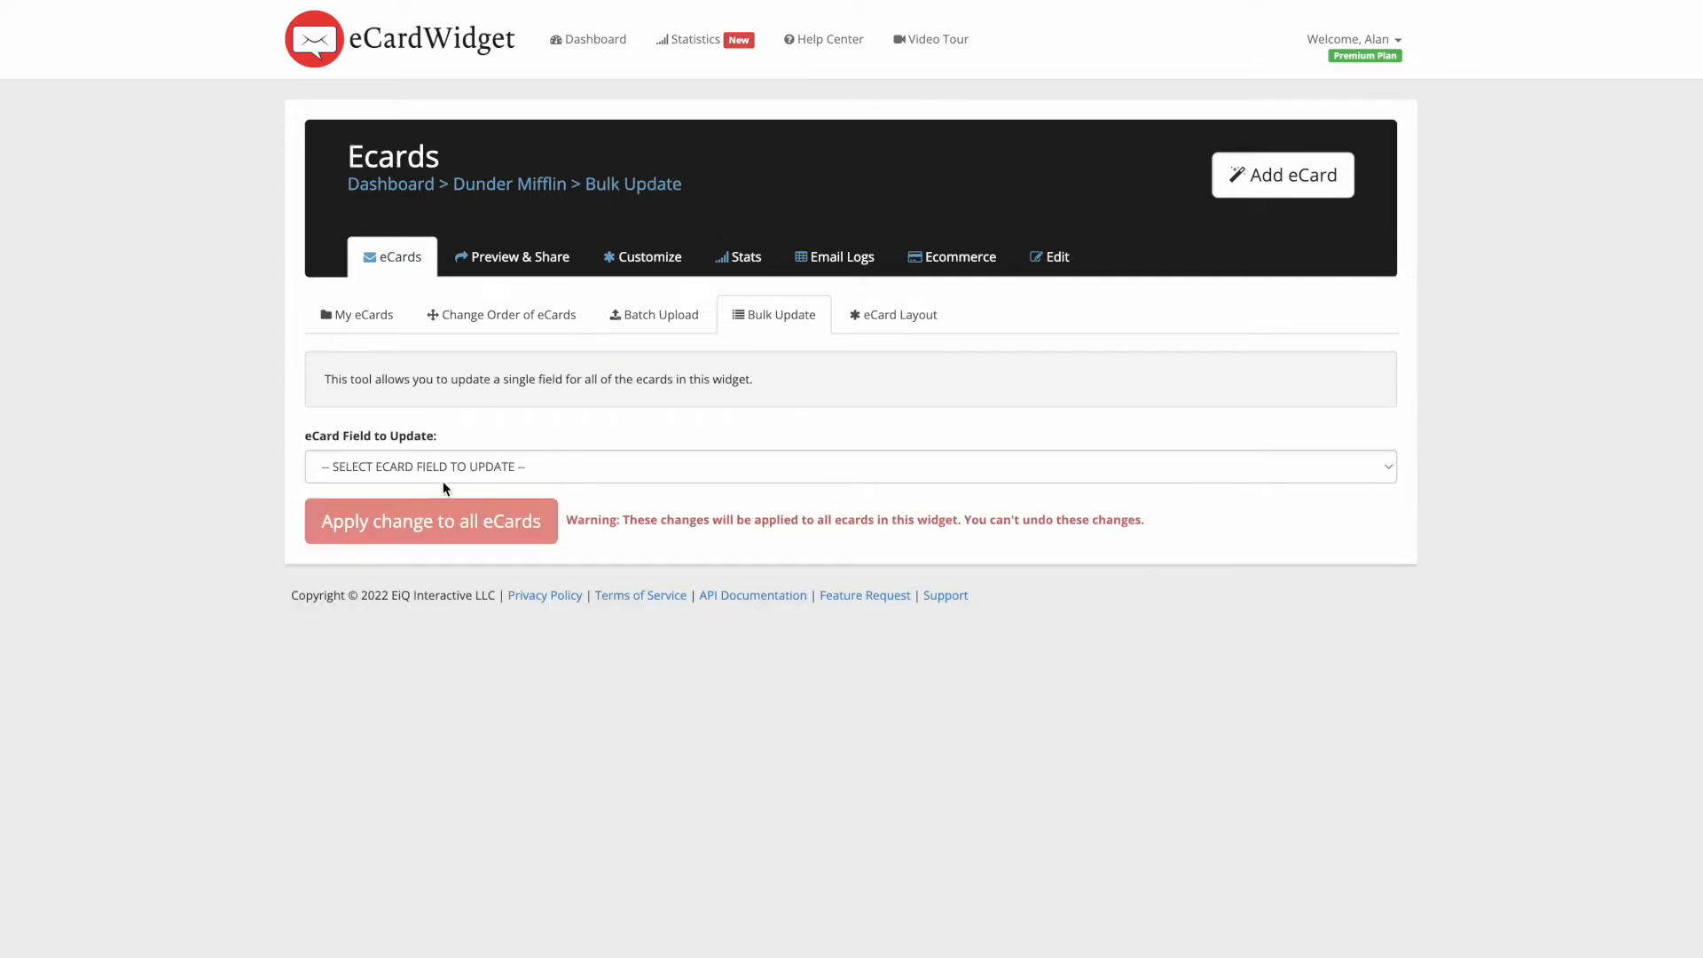
pyautogui.click(494, 463)
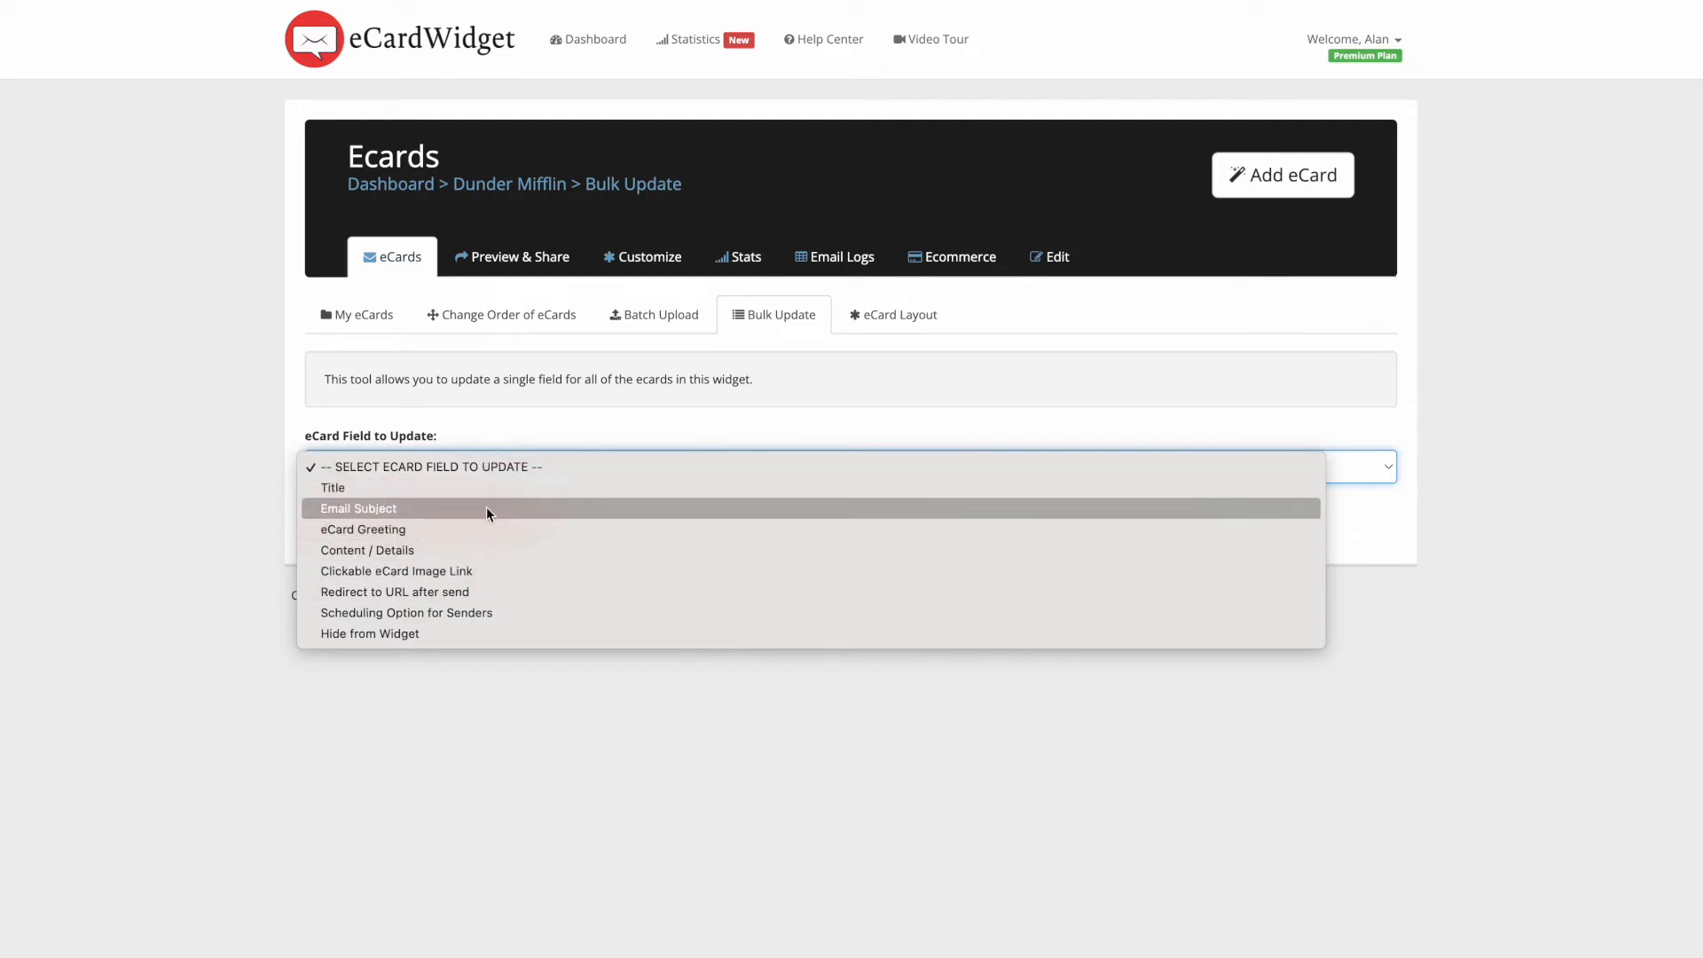
pyautogui.click(604, 423)
# - Go to the eCard Layout customization page and look over its style options
pyautogui.click(858, 331)
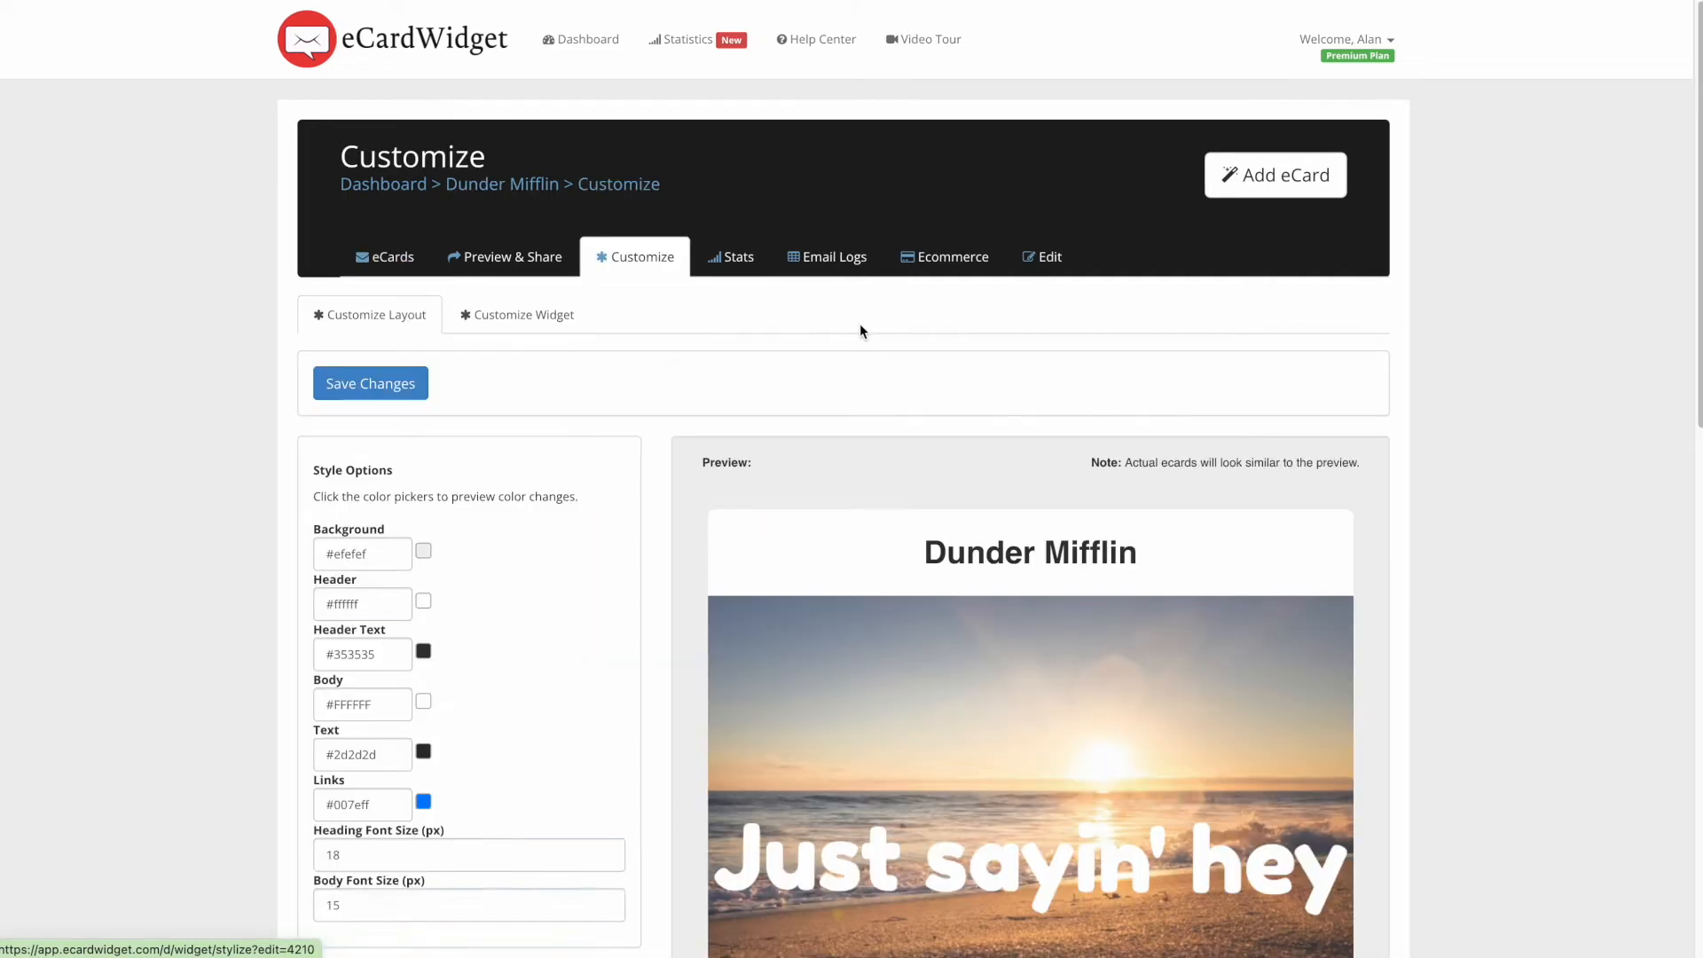
pyautogui.scroll(-3, 860, 330)
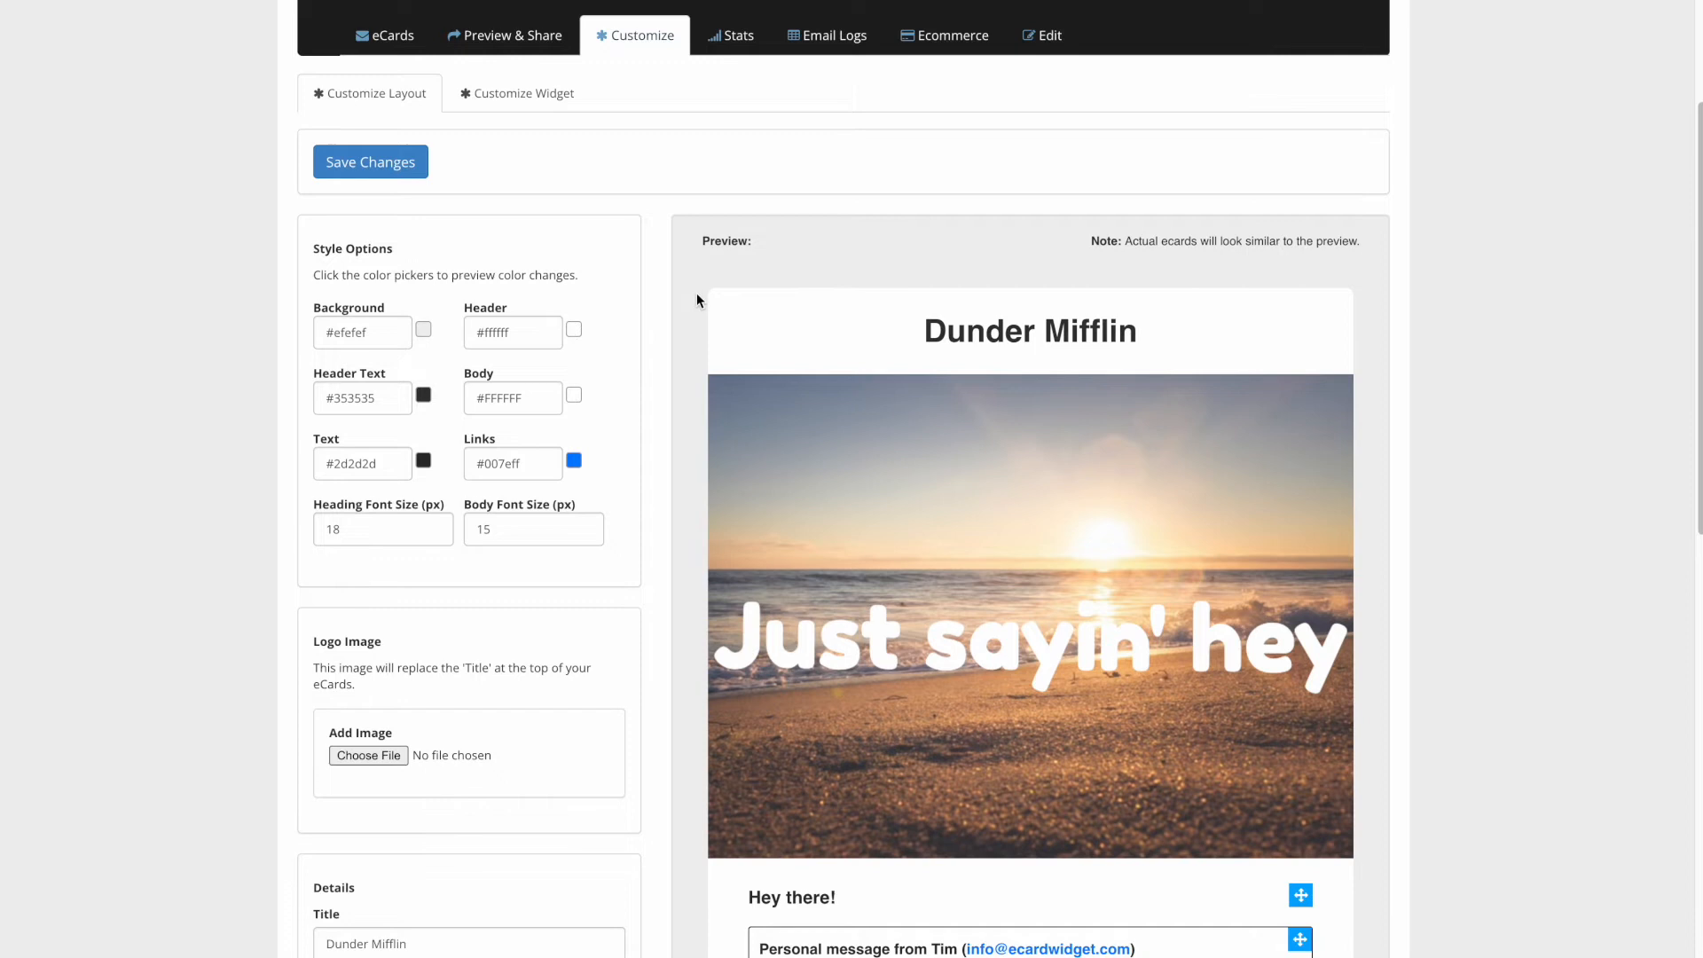
pyautogui.scroll(-7, 695, 293)
pyautogui.scroll(-1, 697, 300)
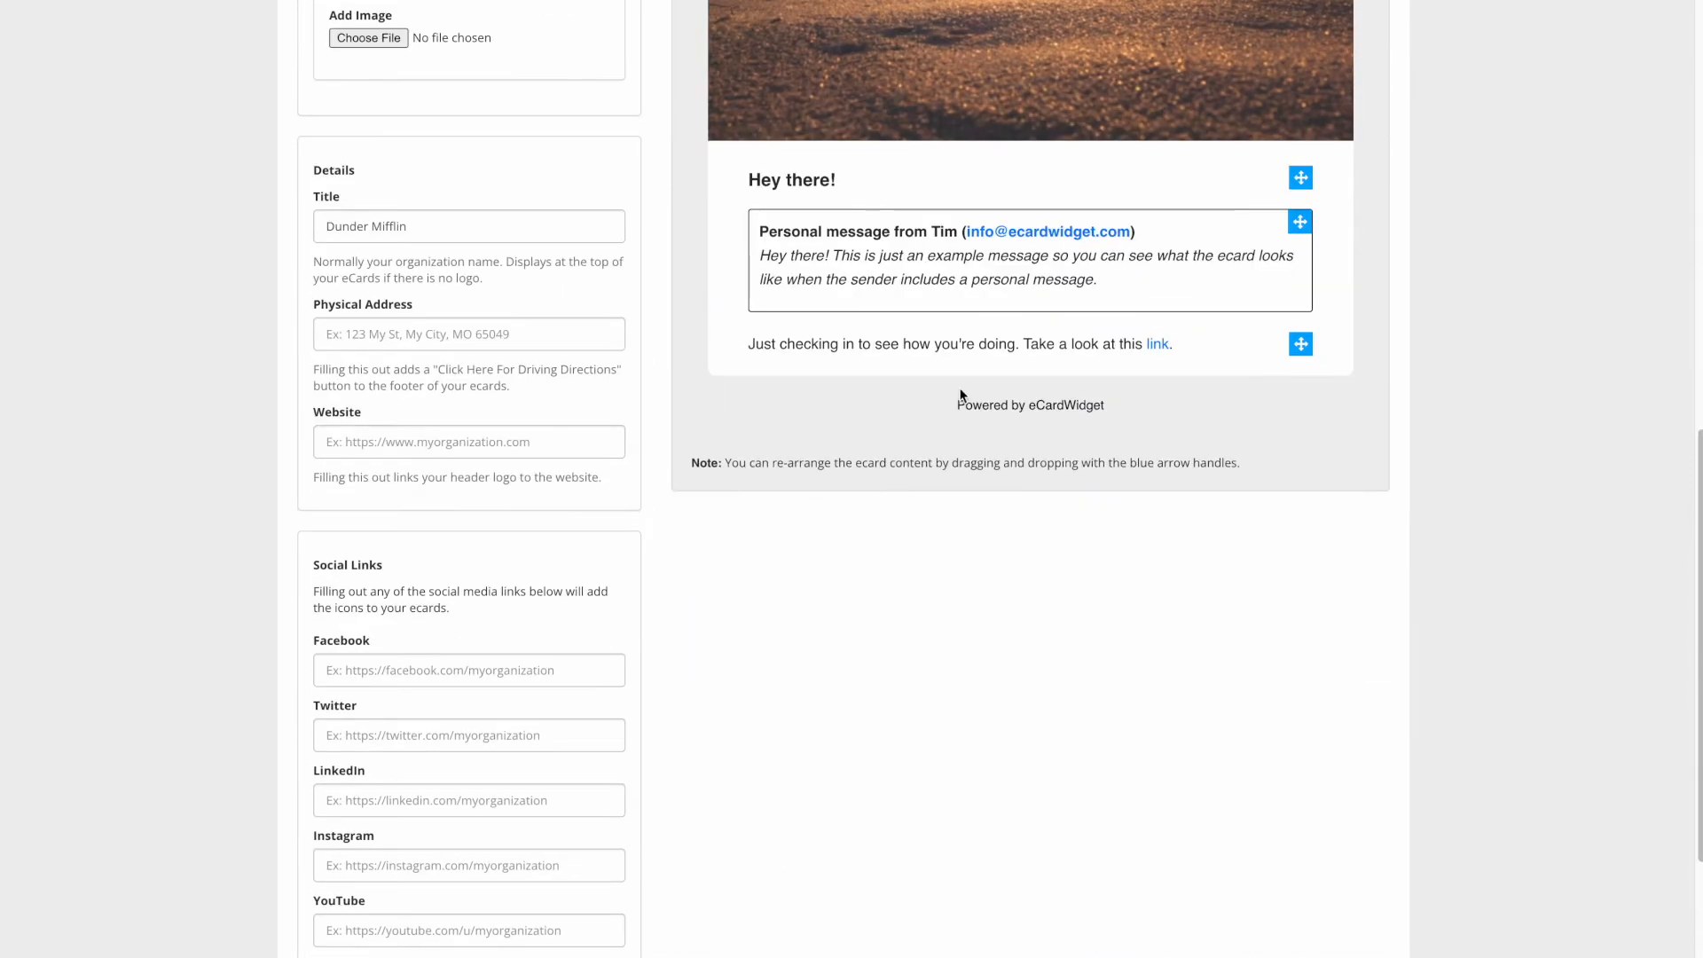
pyautogui.scroll(8, 1216, 266)
pyautogui.scroll(-1, 1194, 269)
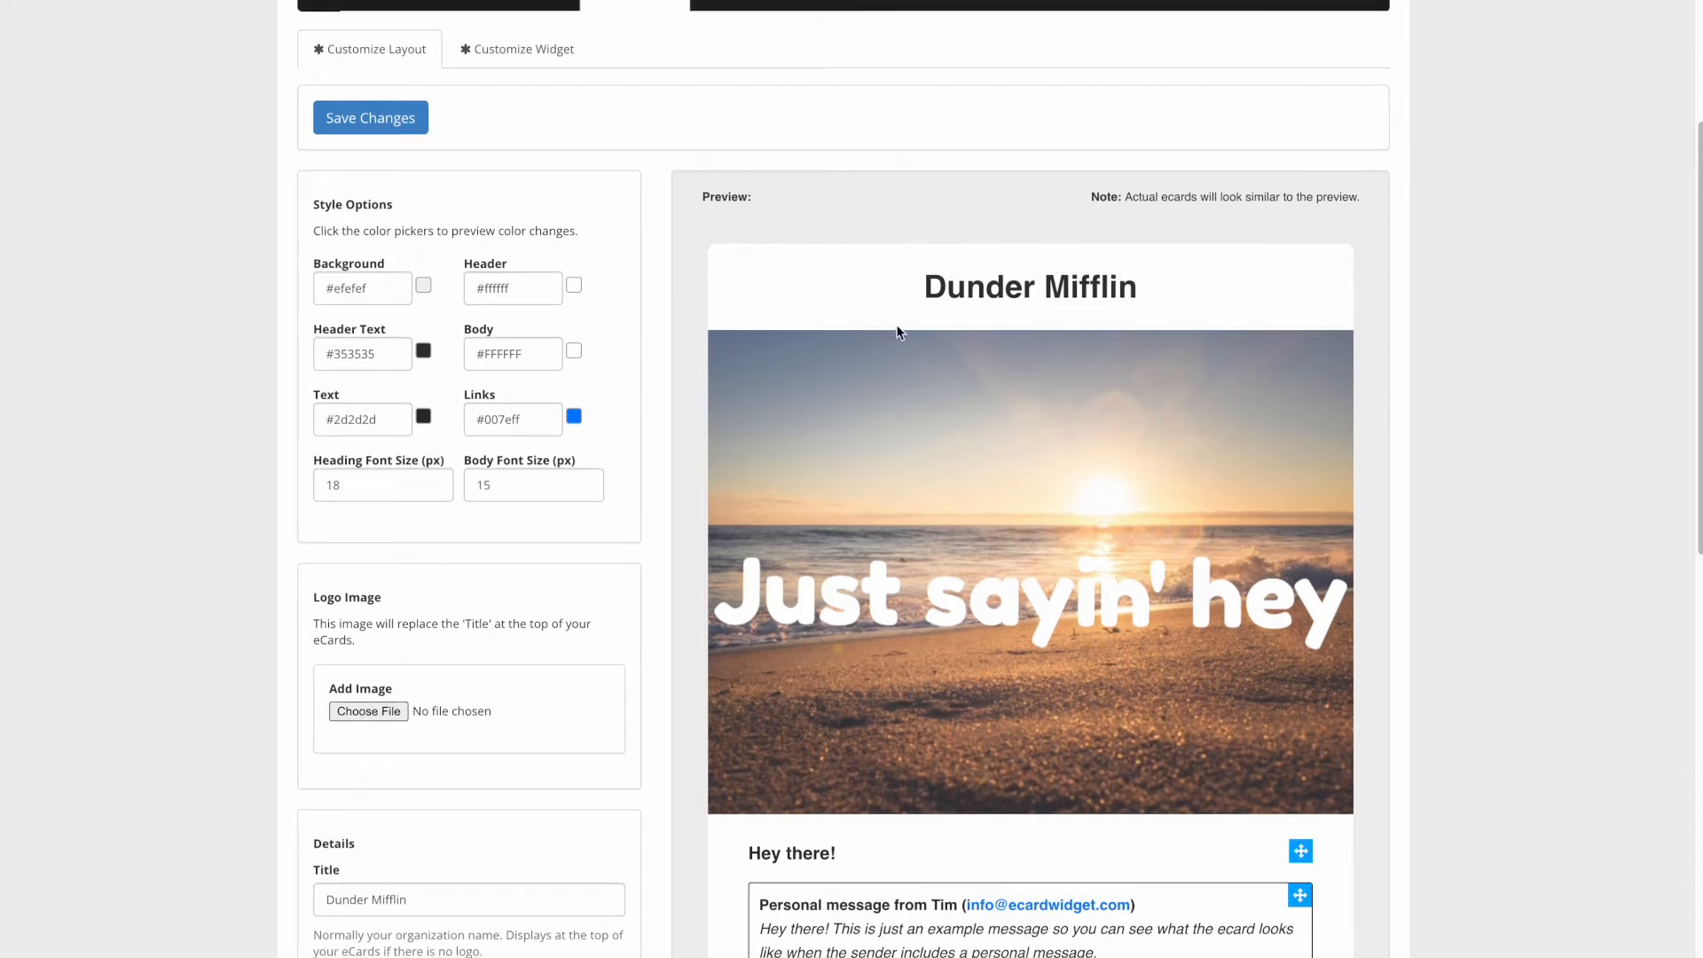
# - Upload logo2.png as the Logo Image and save the layout changes
pyautogui.click(370, 711)
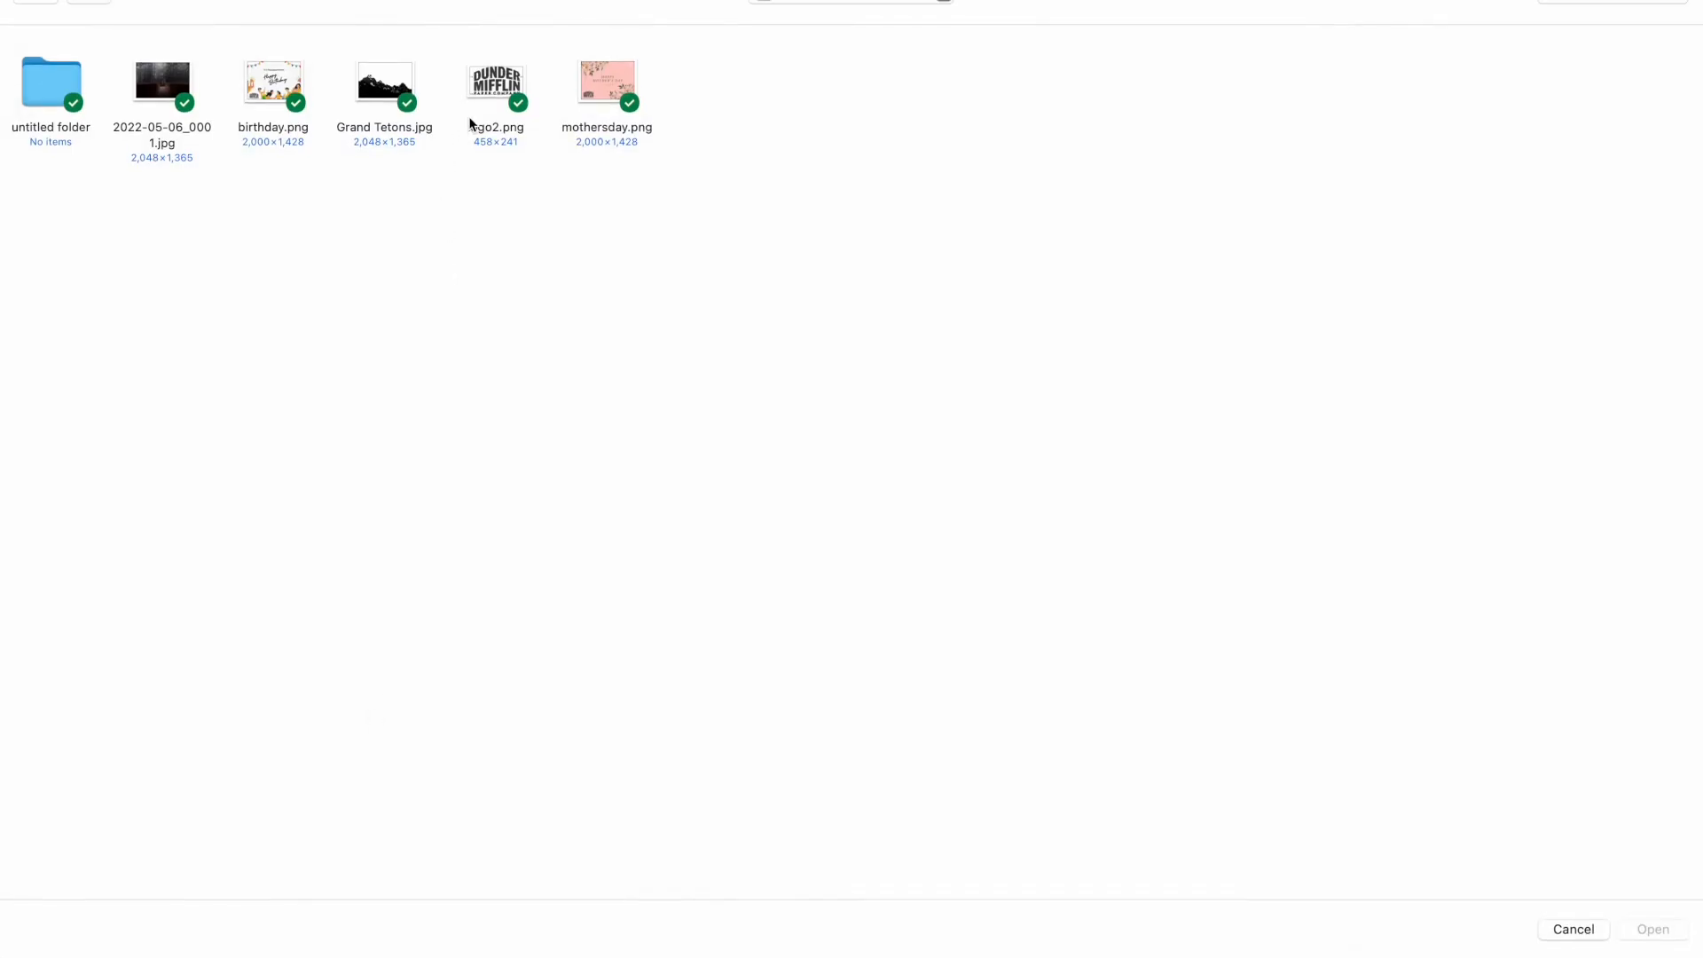
pyautogui.click(491, 87)
pyautogui.click(1651, 928)
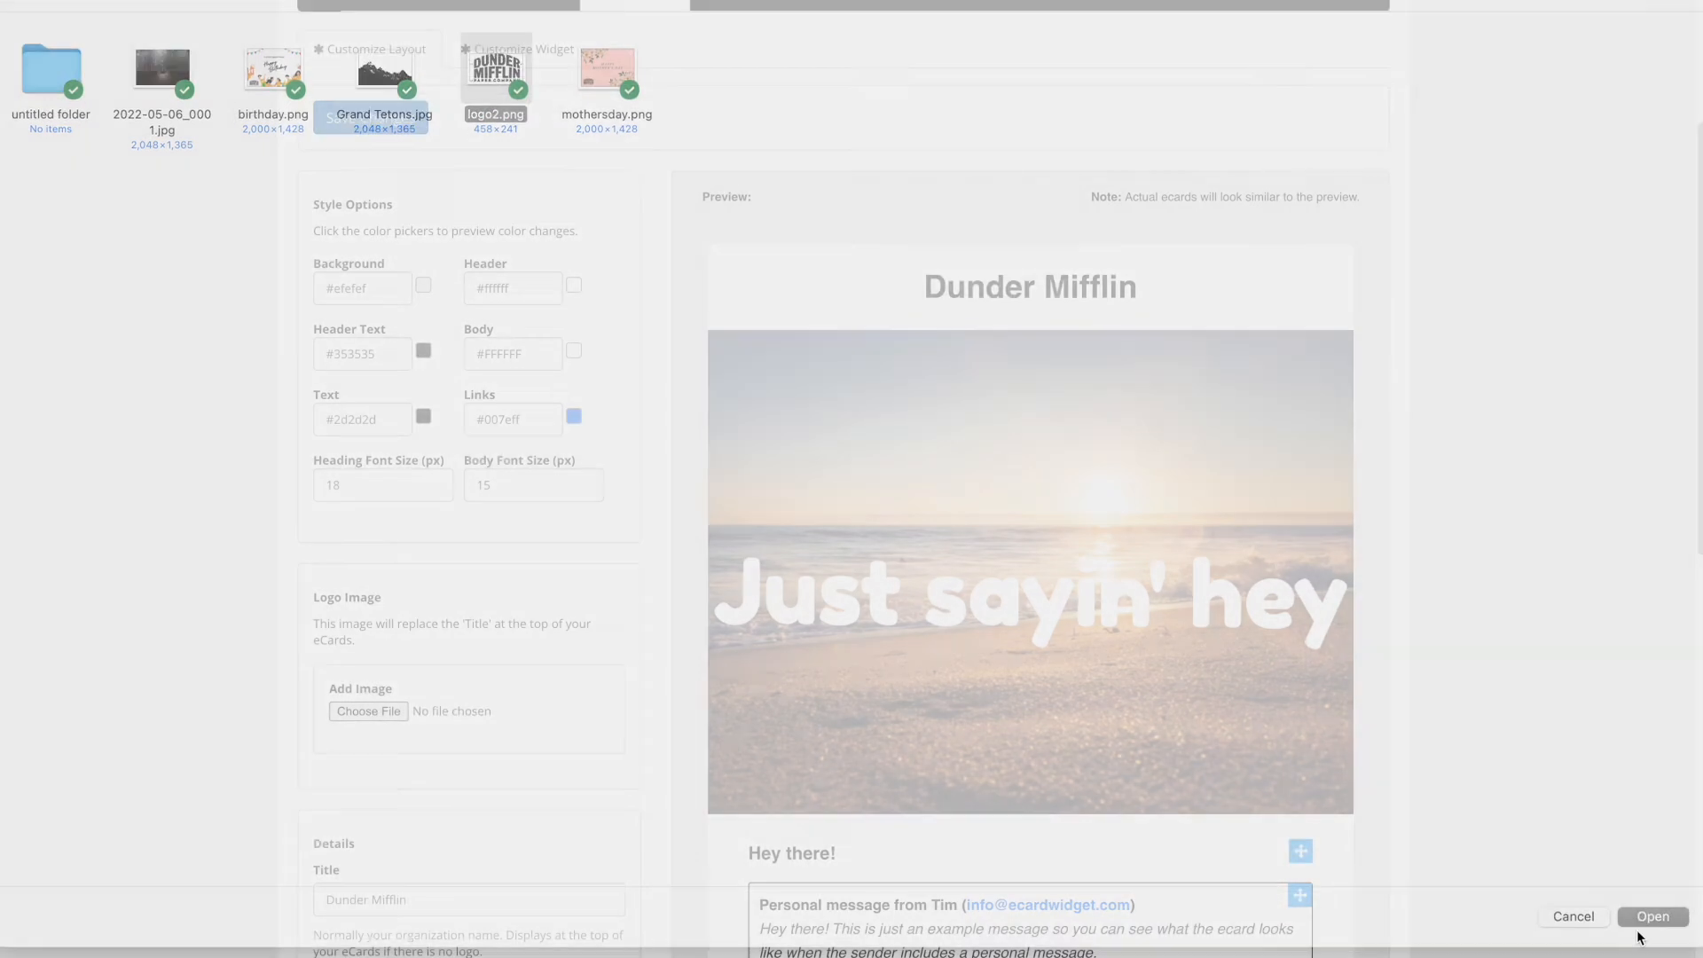
pyautogui.scroll(-3, 593, 537)
pyautogui.scroll(-2, 577, 550)
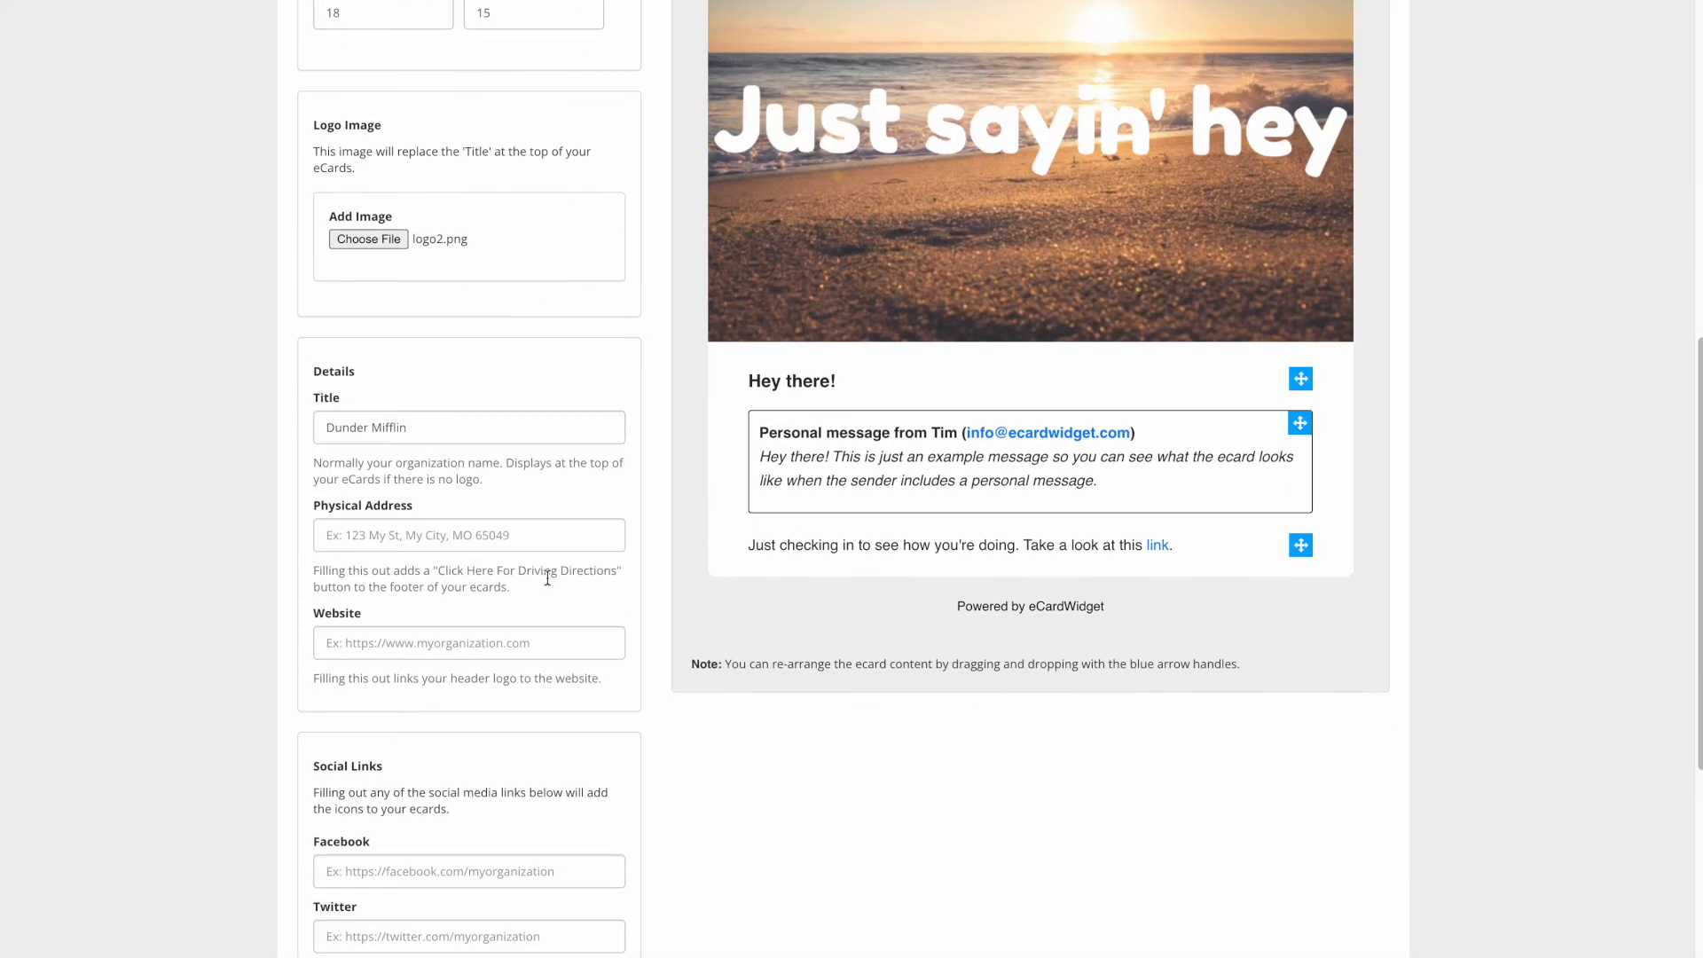
pyautogui.scroll(-4, 391, 830)
pyautogui.click(370, 852)
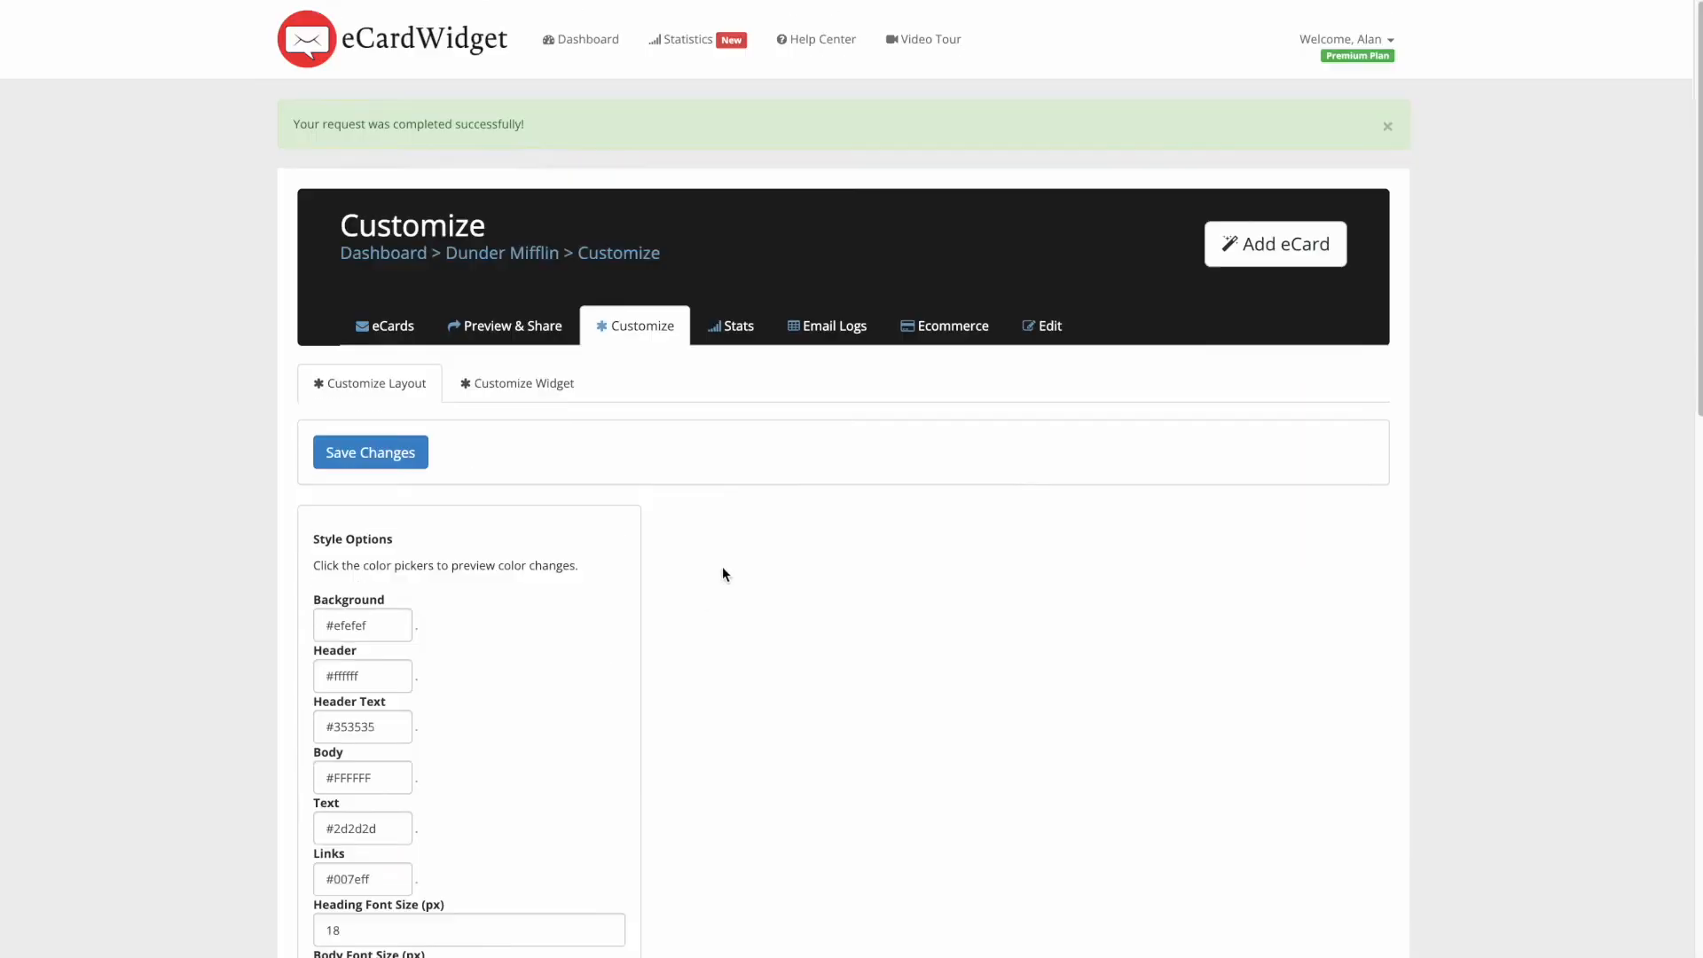
pyautogui.scroll(-3, 772, 479)
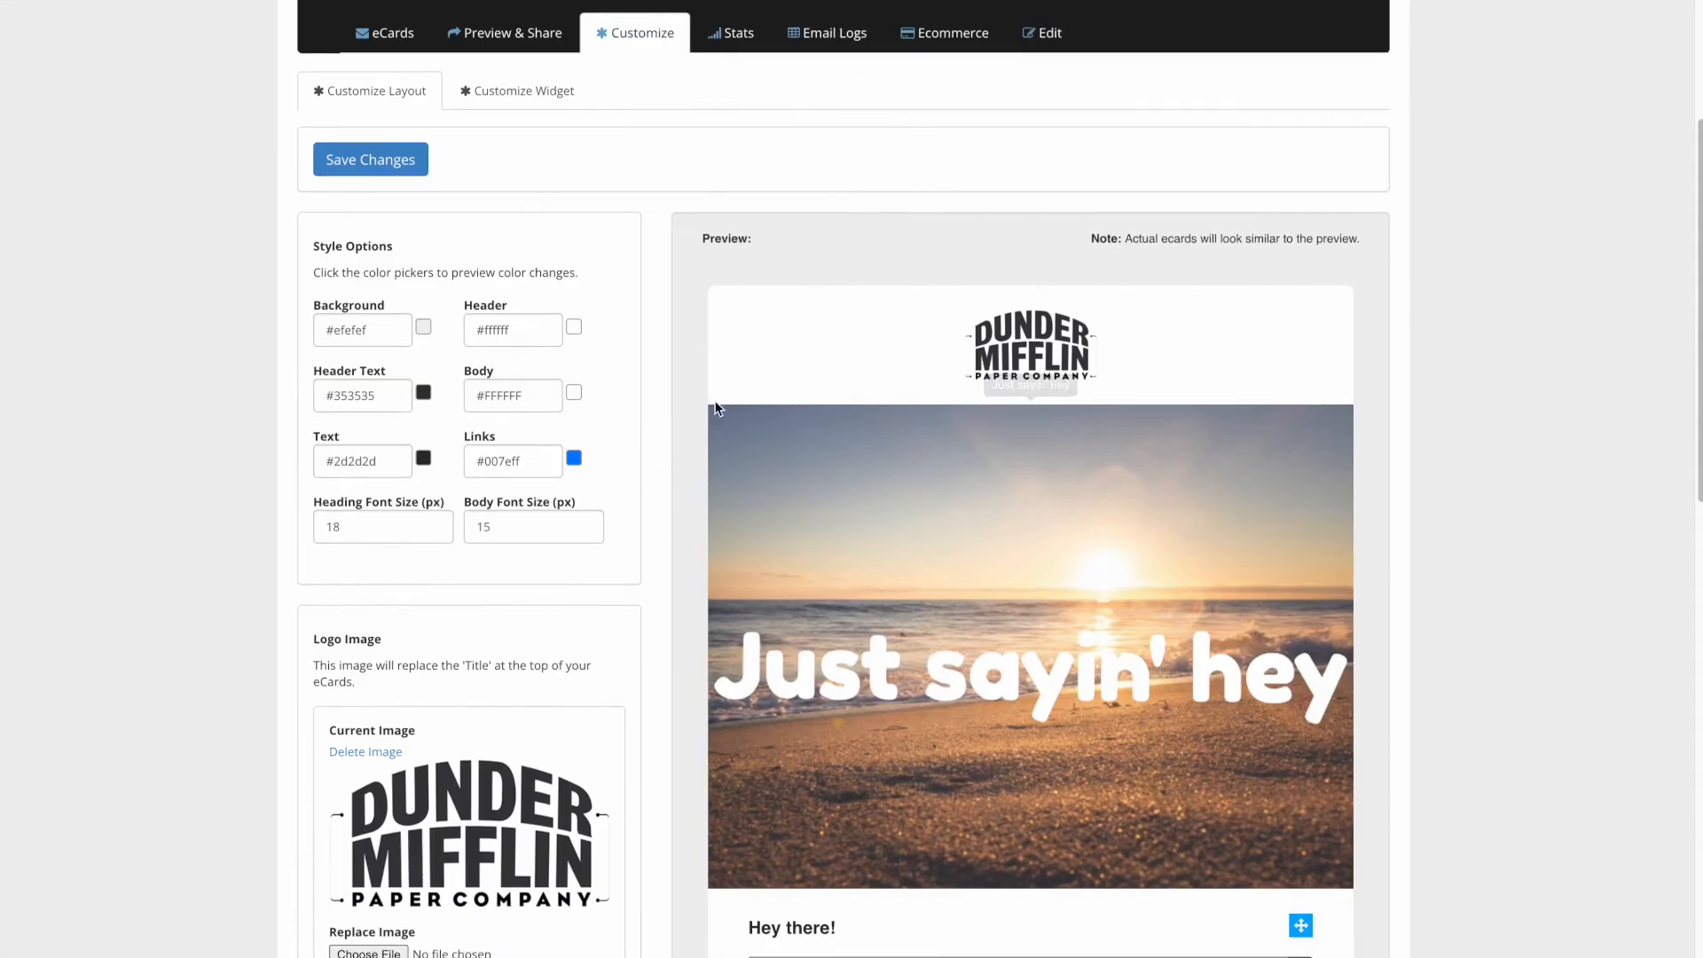
pyautogui.scroll(-1, 663, 369)
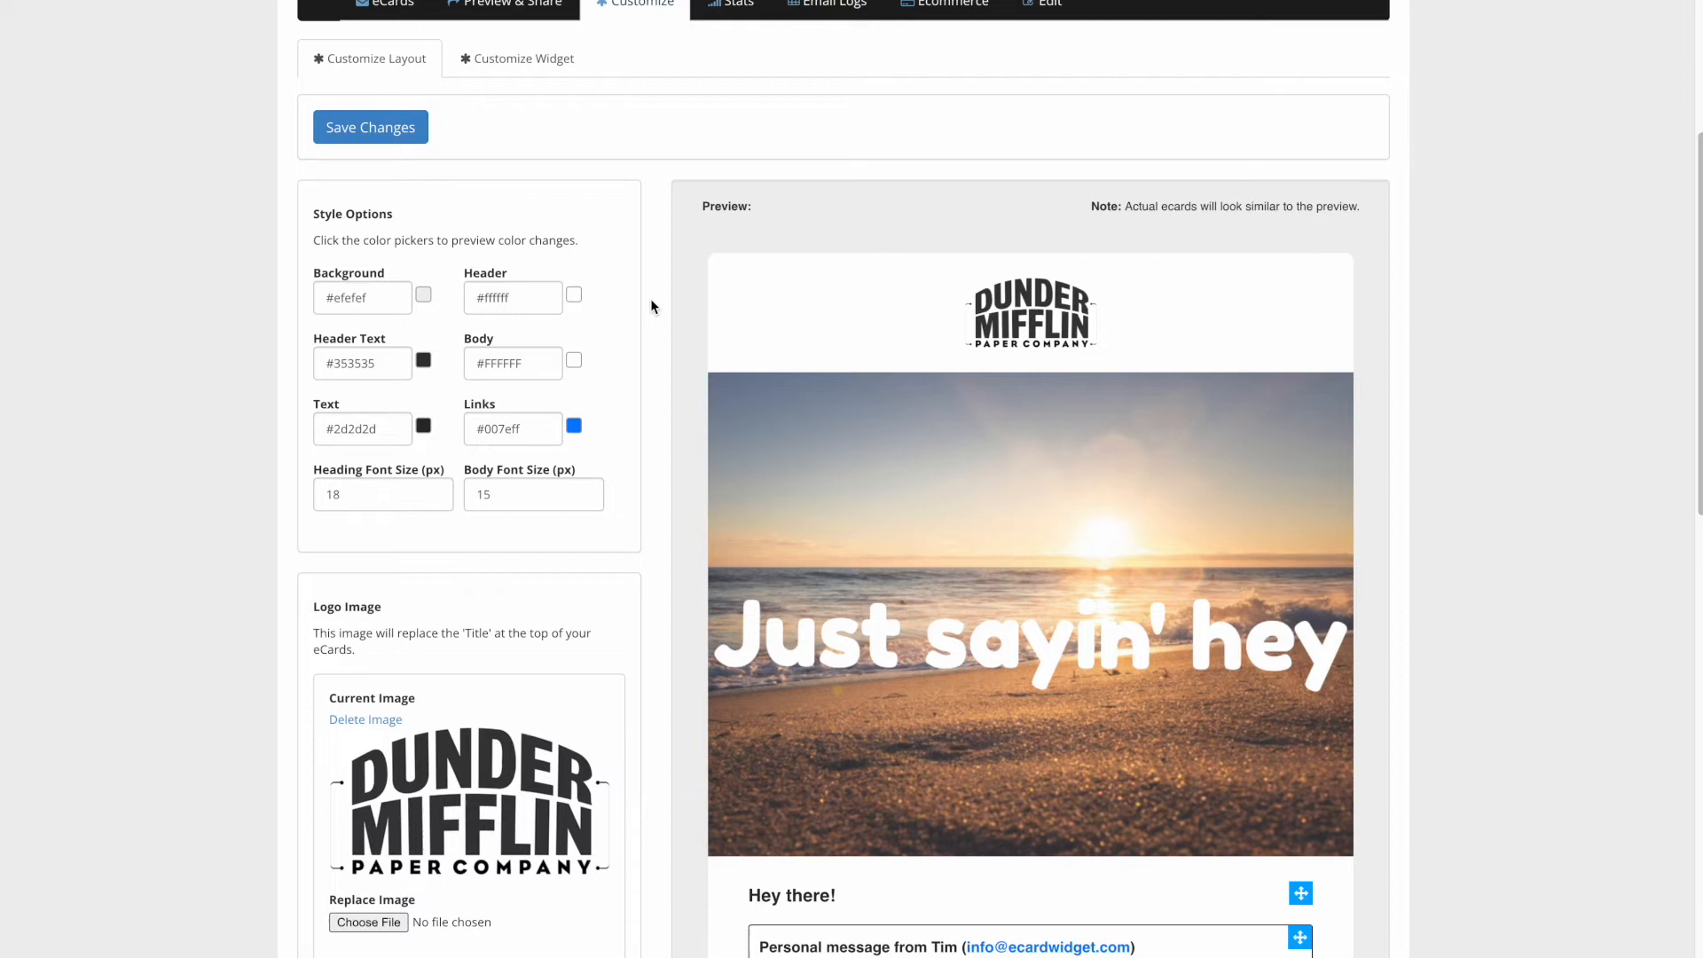
# - Change the layout background colour to grey #7f7f7f
pyautogui.click(424, 295)
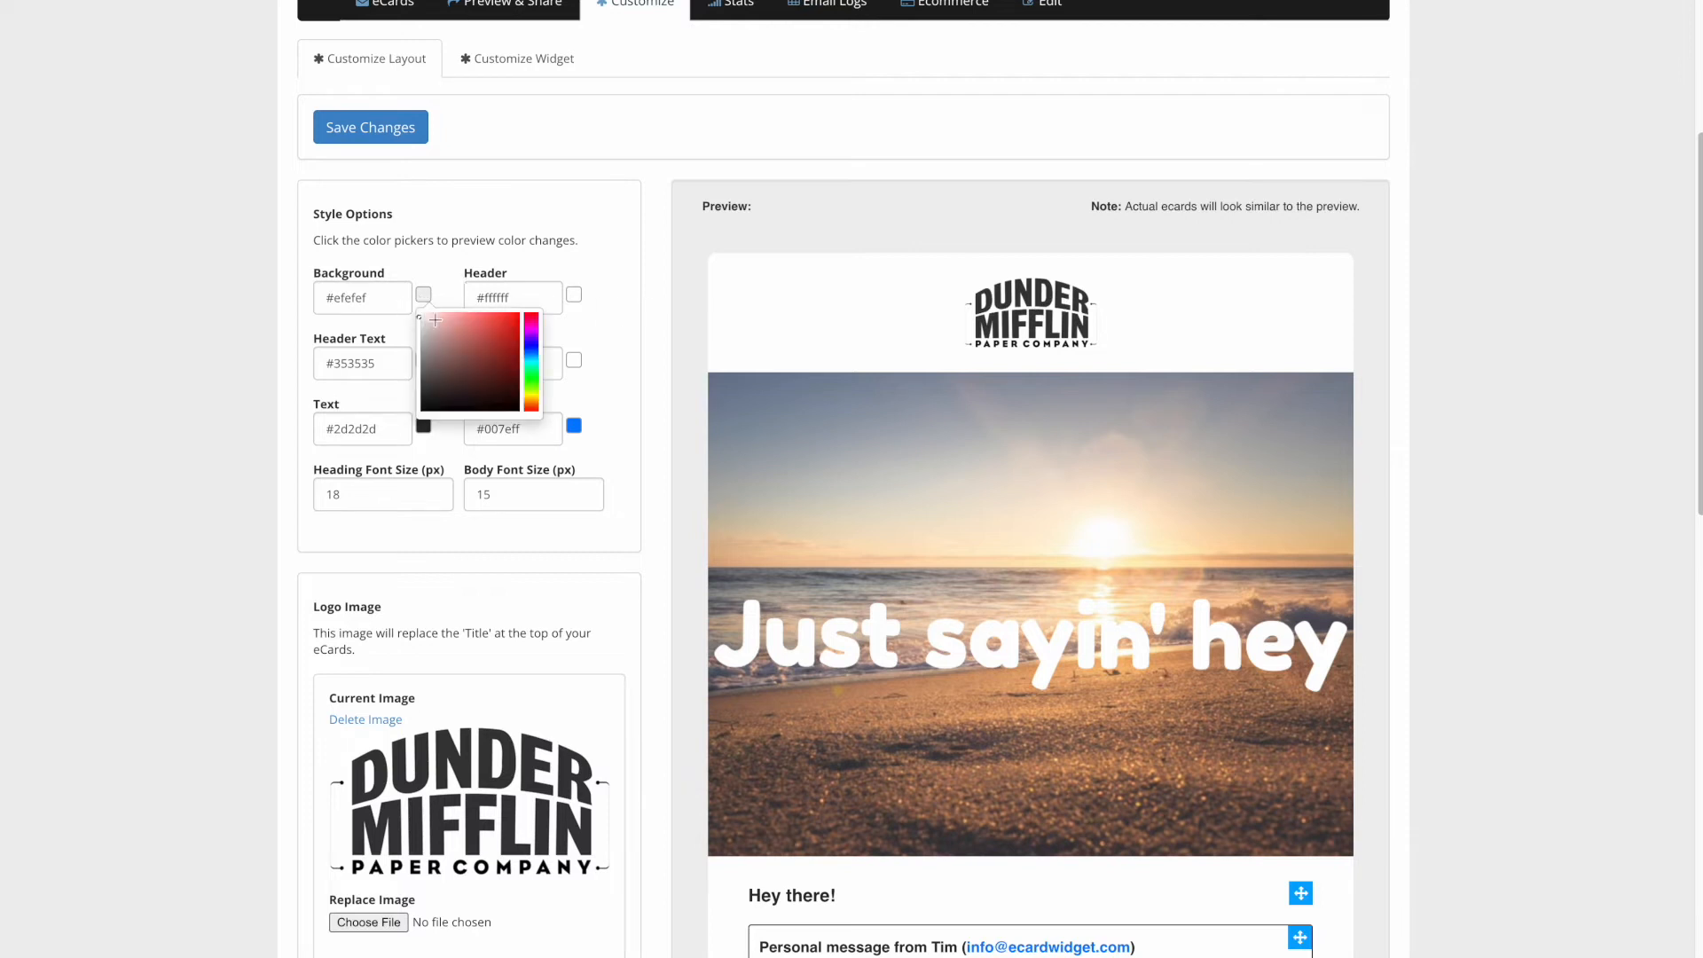
pyautogui.click(424, 358)
pyautogui.moveTo(424, 357); pyautogui.dragTo(421, 368)
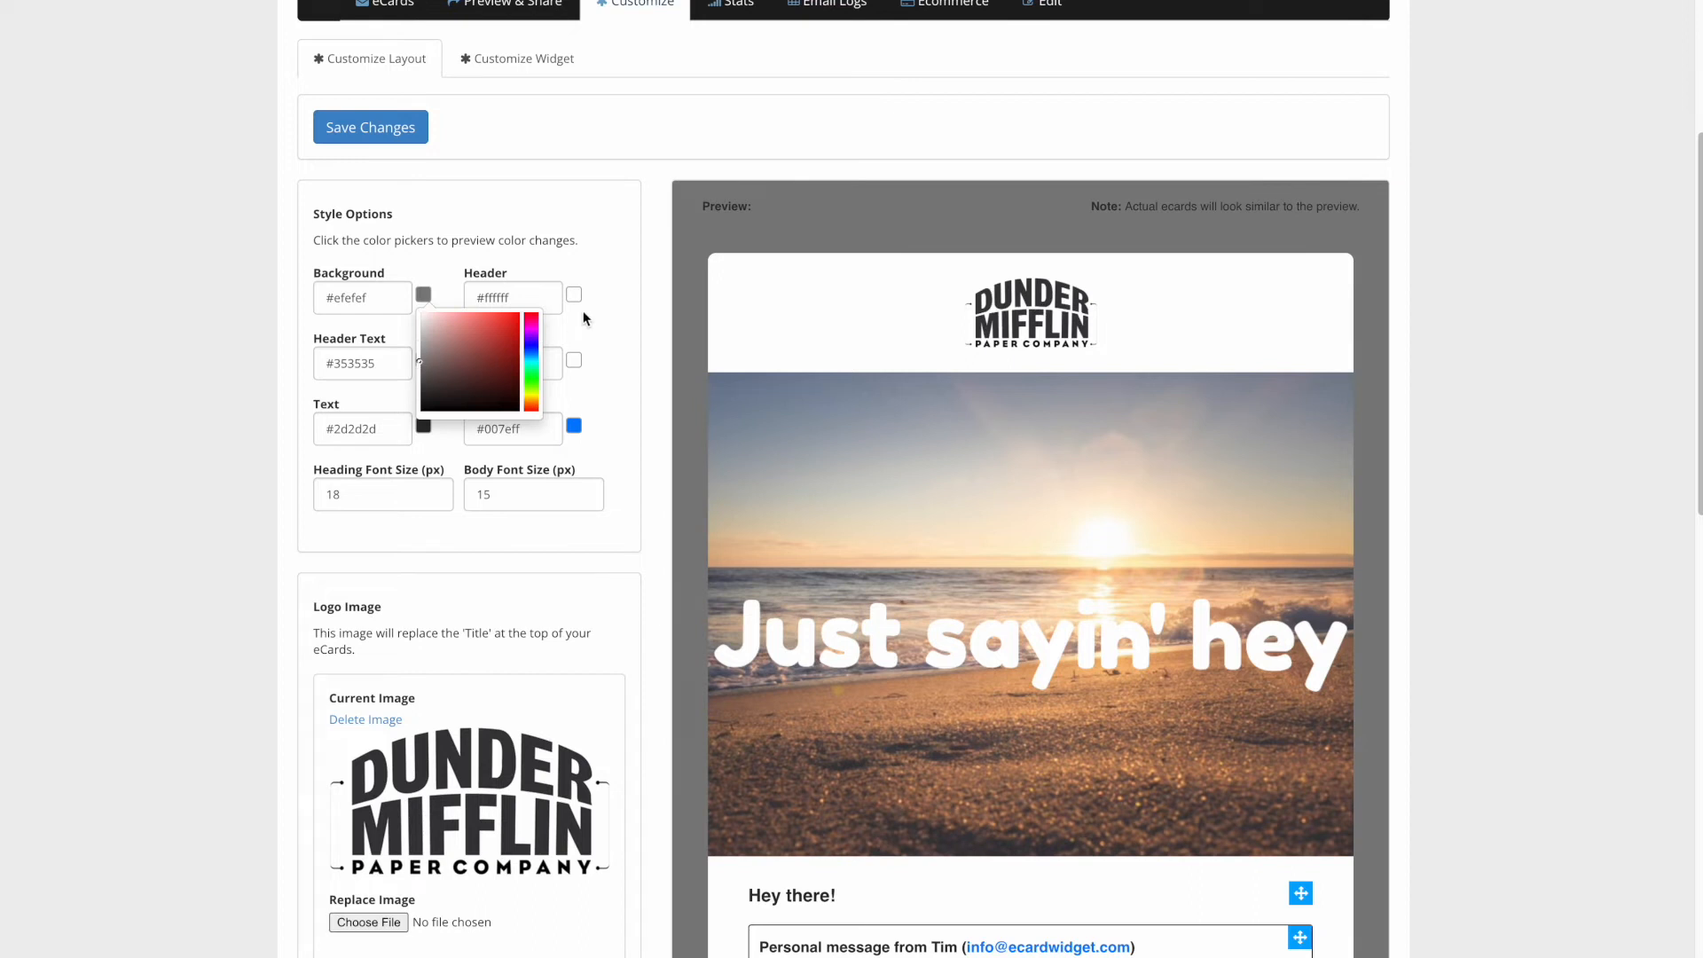
pyautogui.click(612, 303)
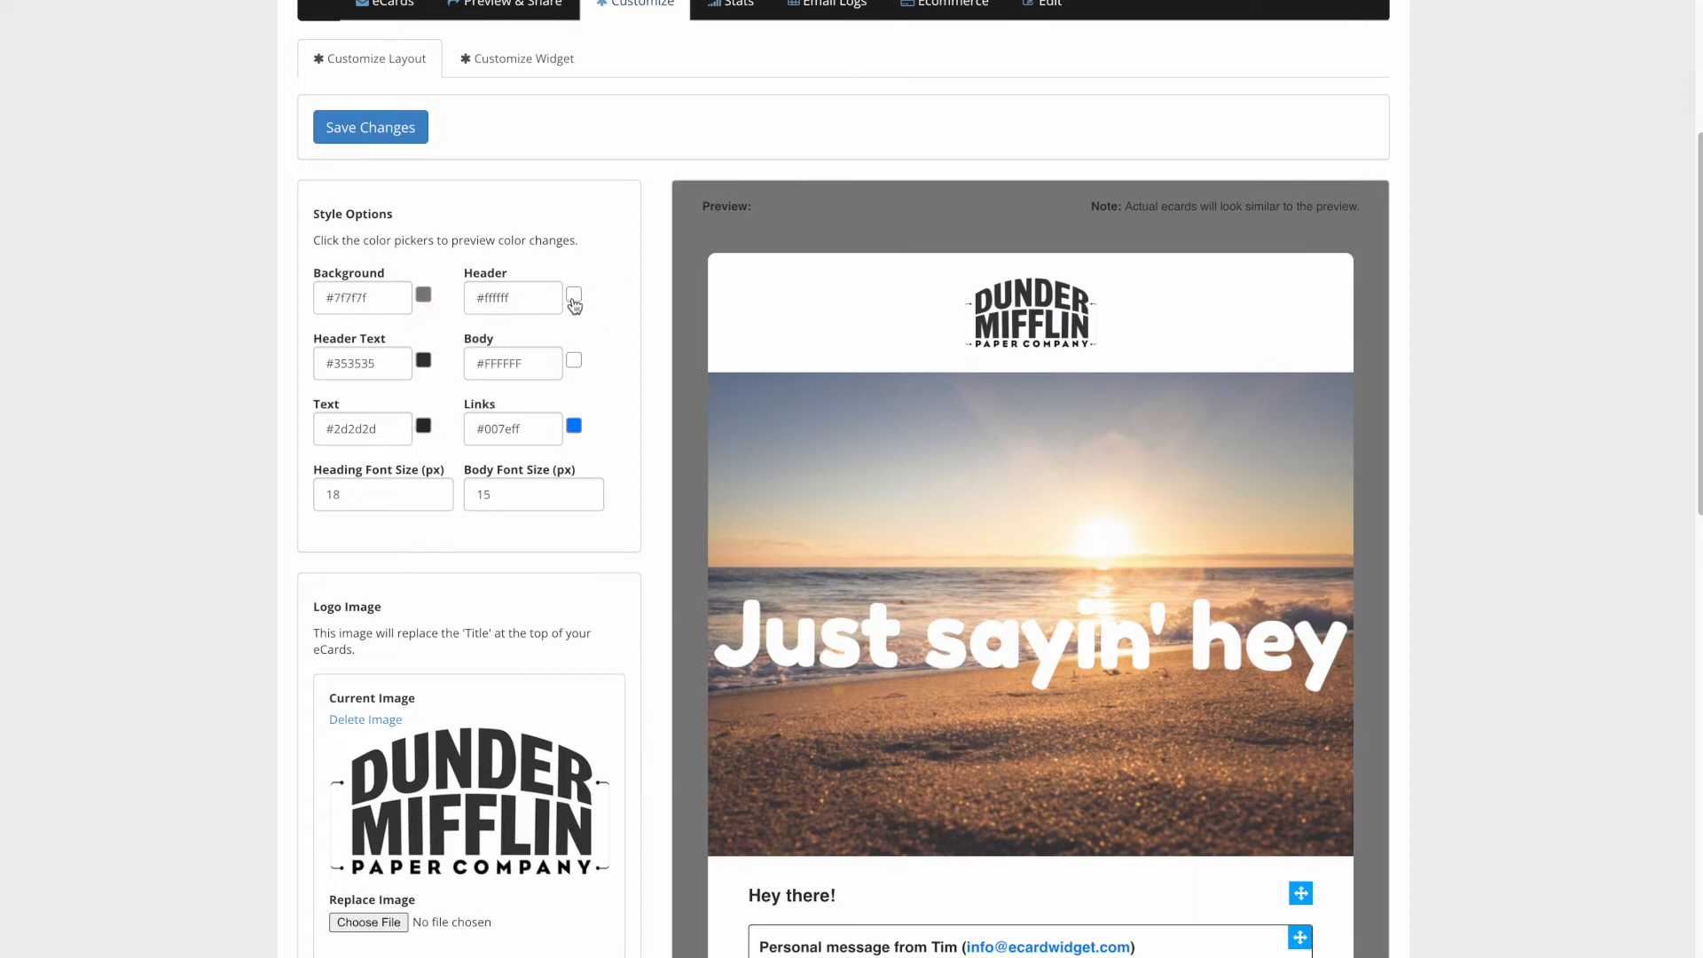
# - Set the ecard header colour to salmon #ff7676
pyautogui.click(574, 300)
pyautogui.moveTo(683, 360); pyautogui.dragTo(673, 306)
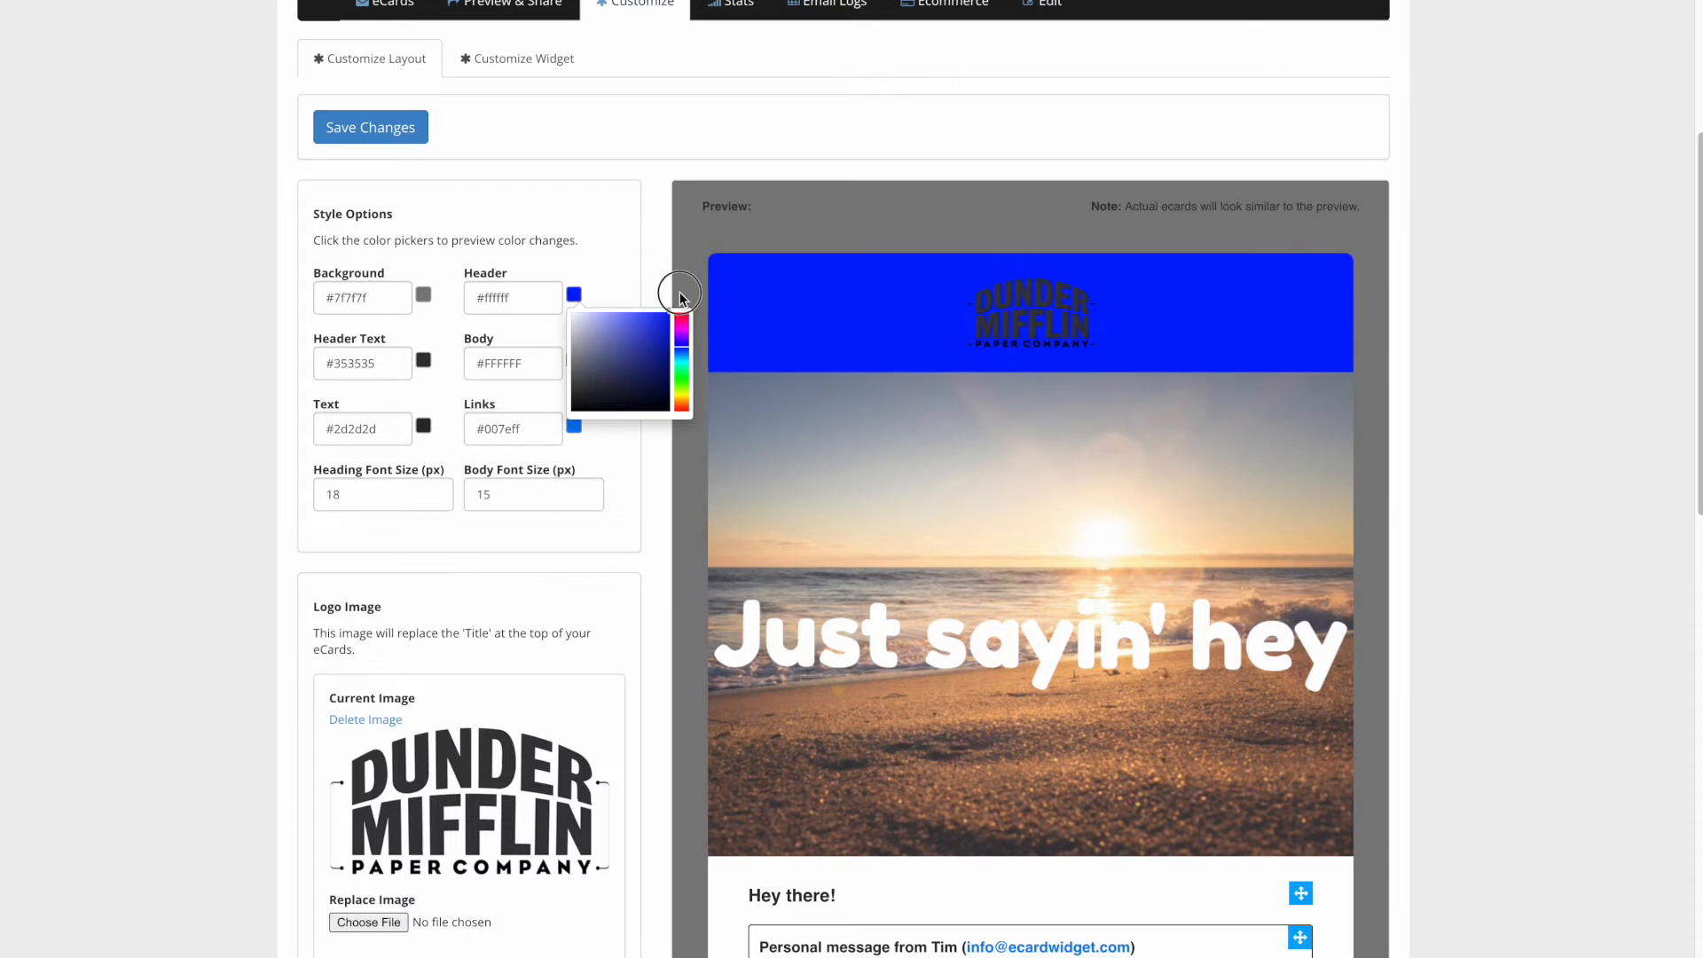
pyautogui.click(629, 320)
pyautogui.moveTo(629, 320); pyautogui.dragTo(622, 311)
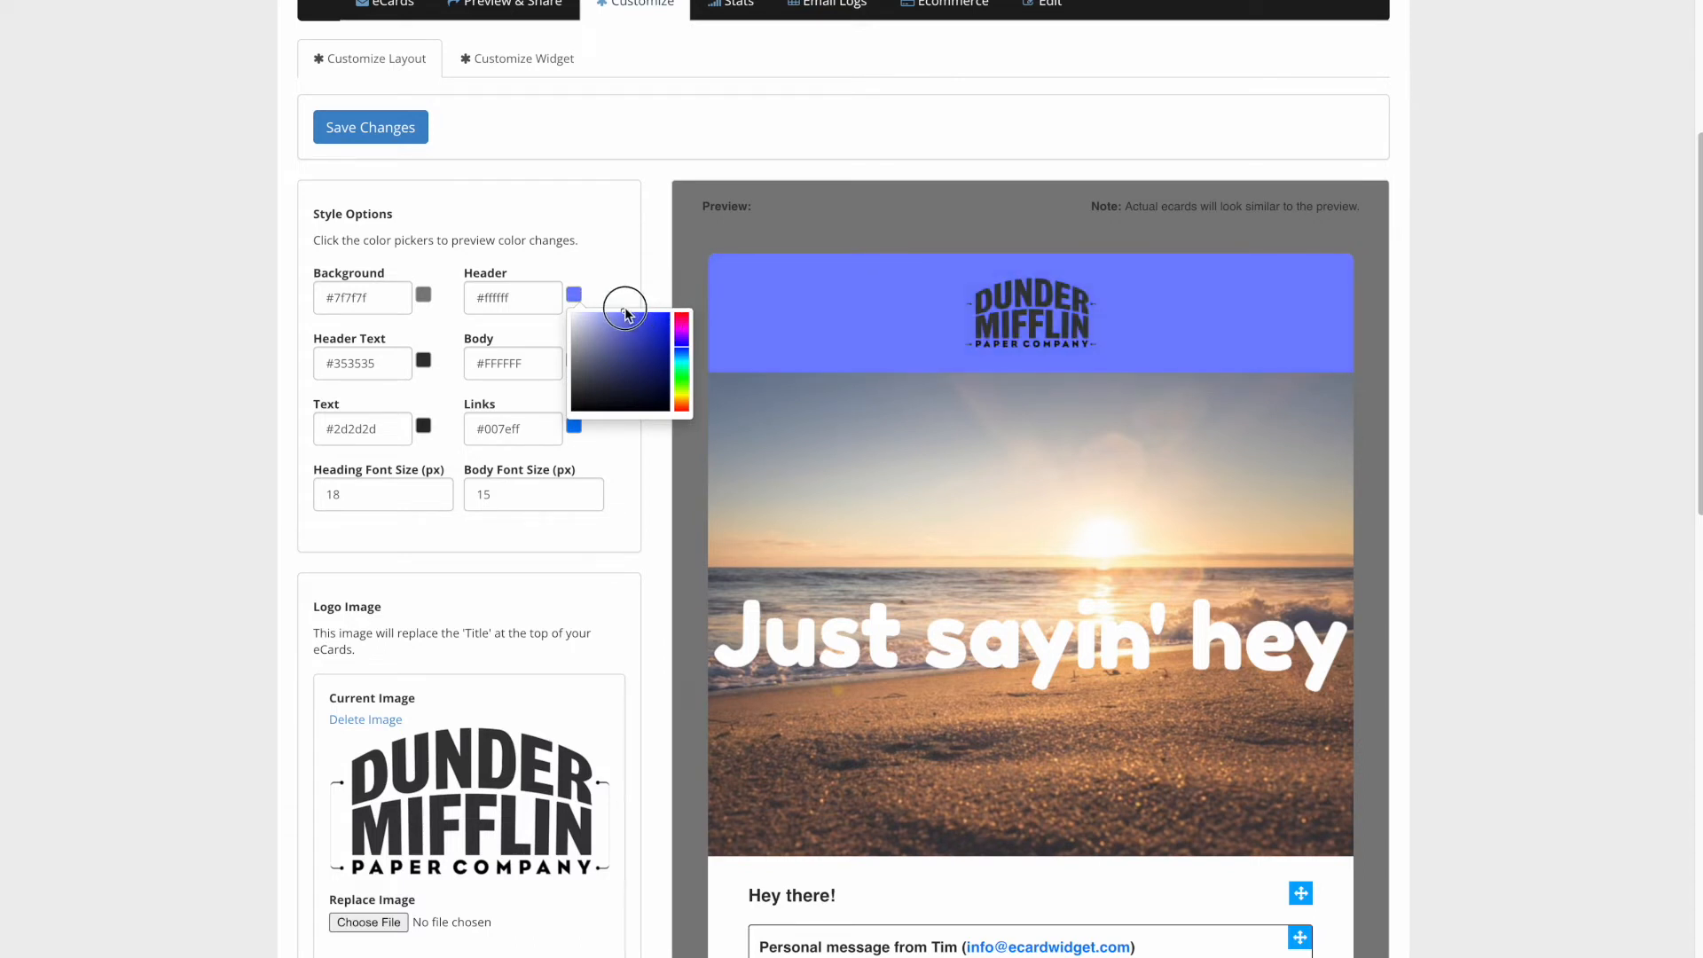
pyautogui.click(689, 398)
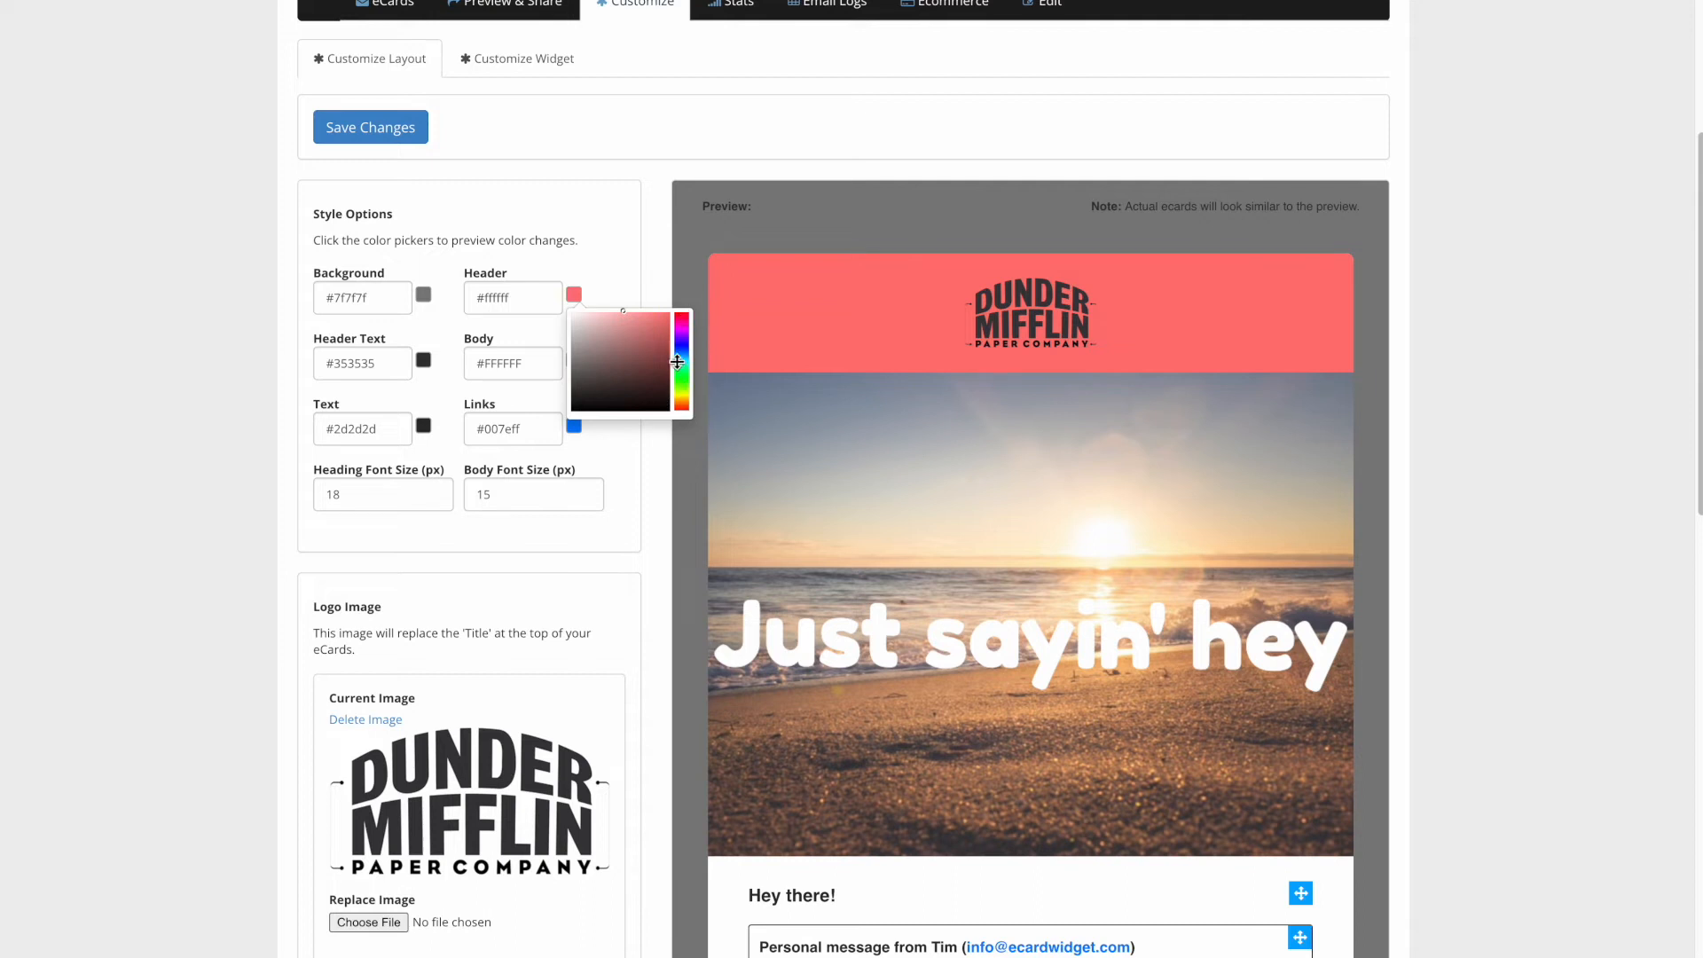
pyautogui.click(680, 276)
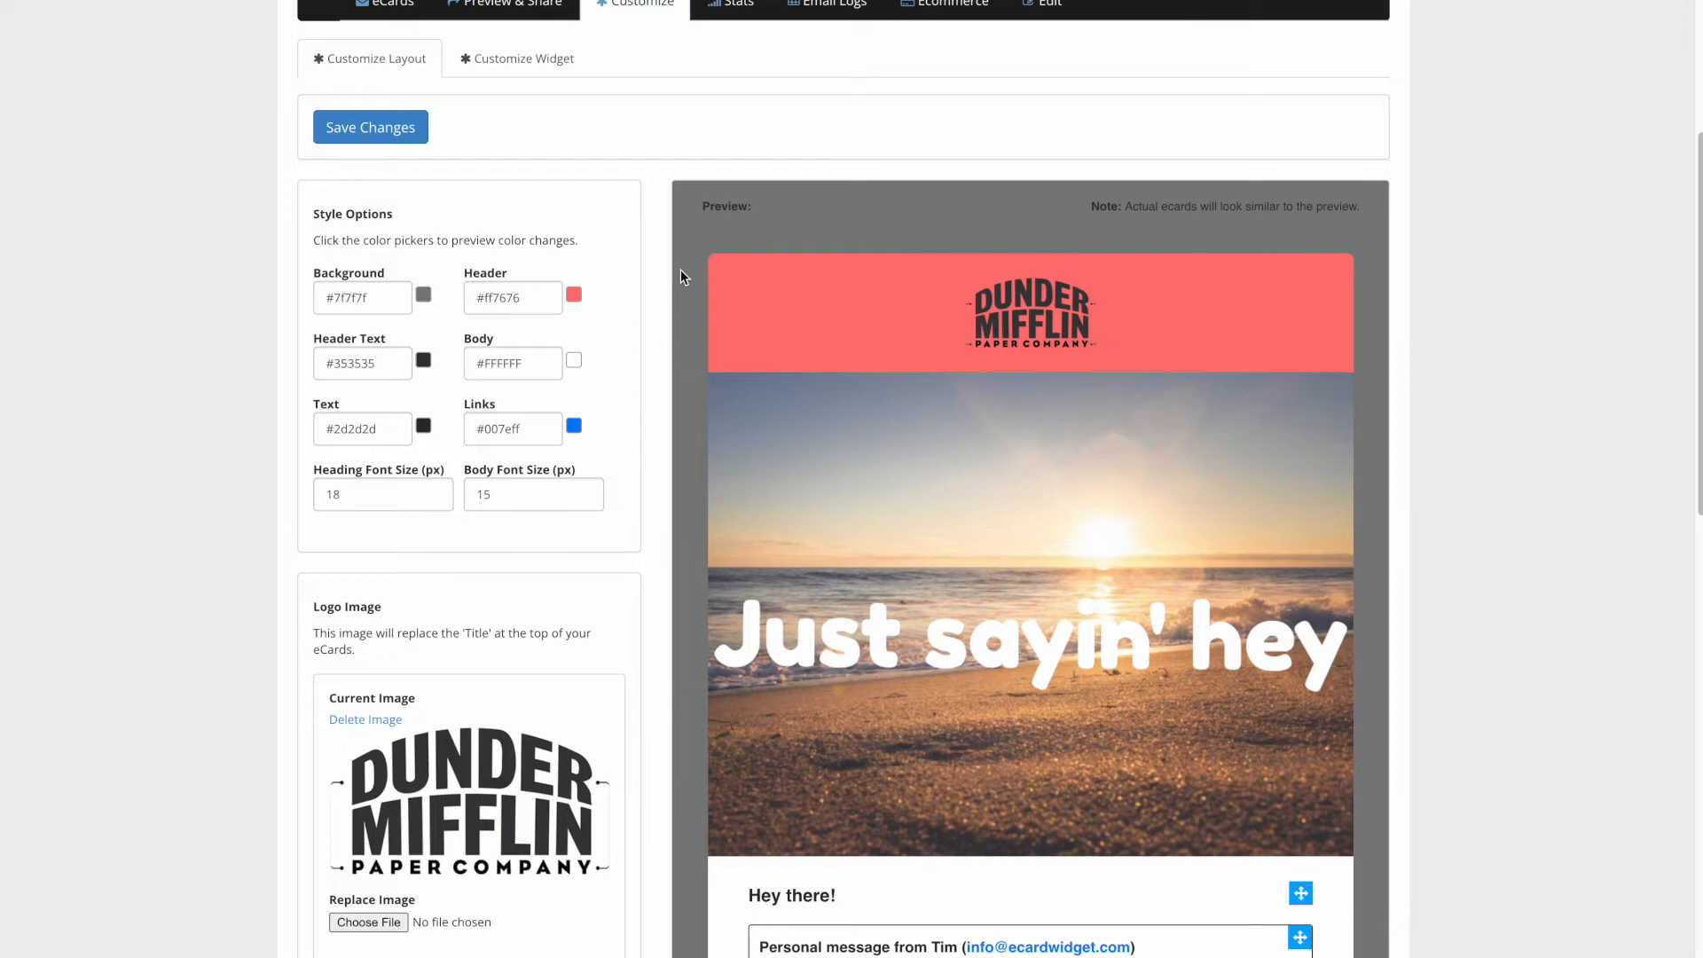
pyautogui.scroll(-3, 680, 270)
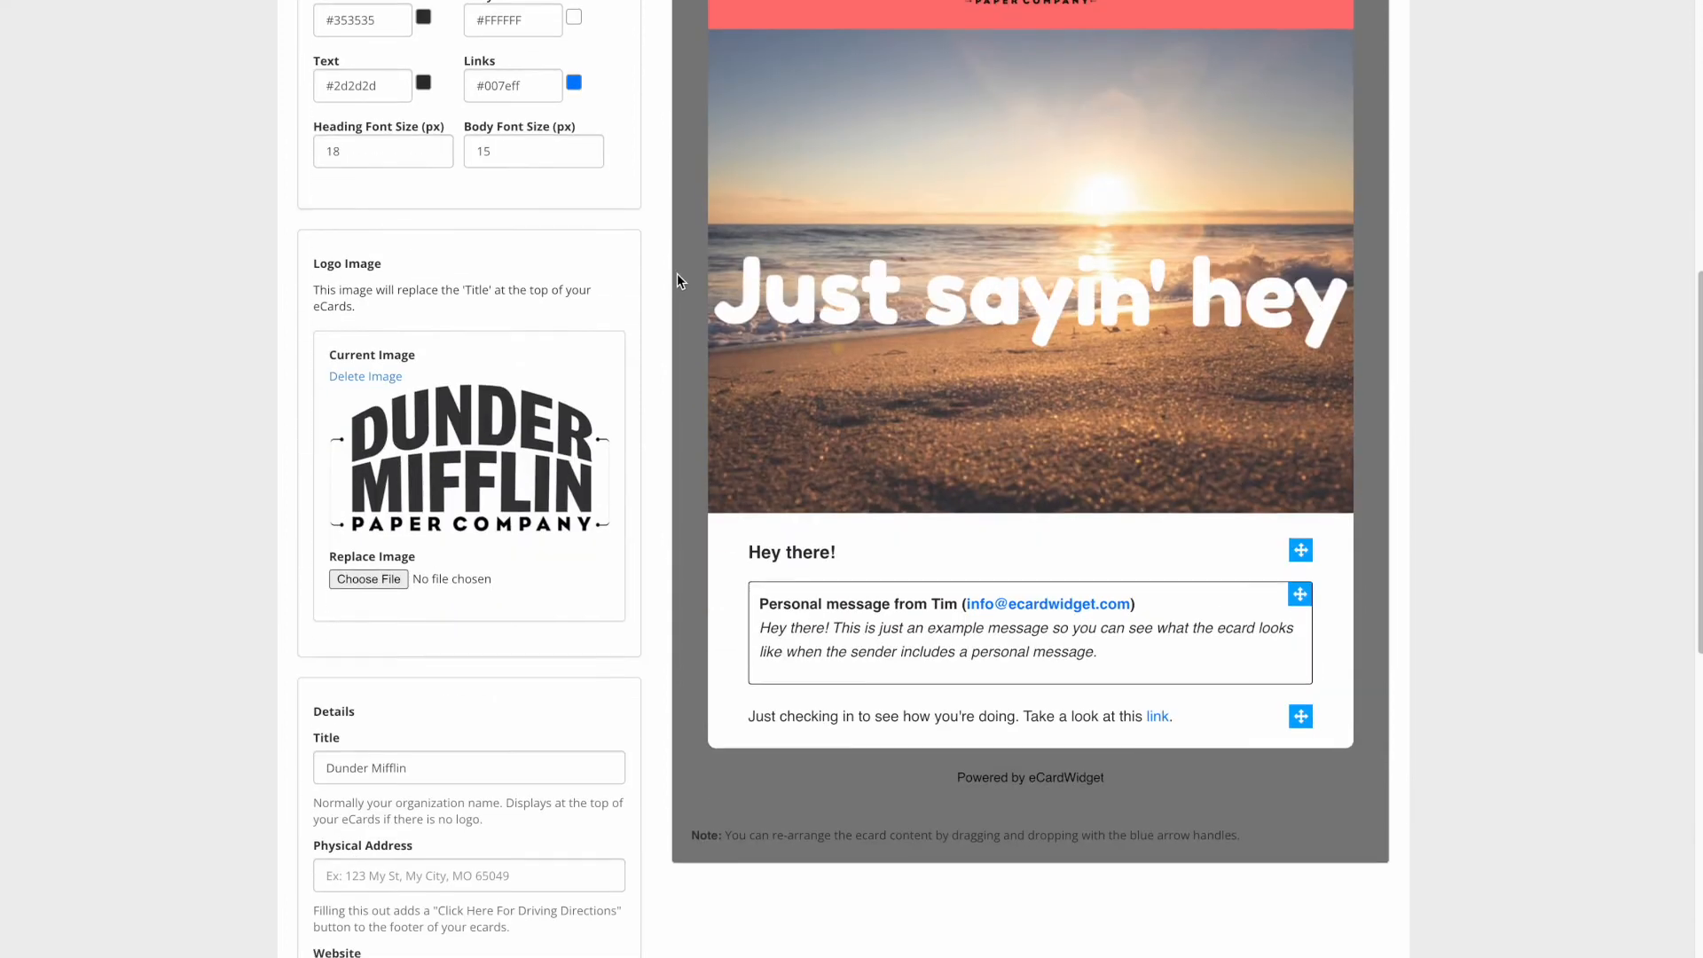
pyautogui.scroll(1, 677, 280)
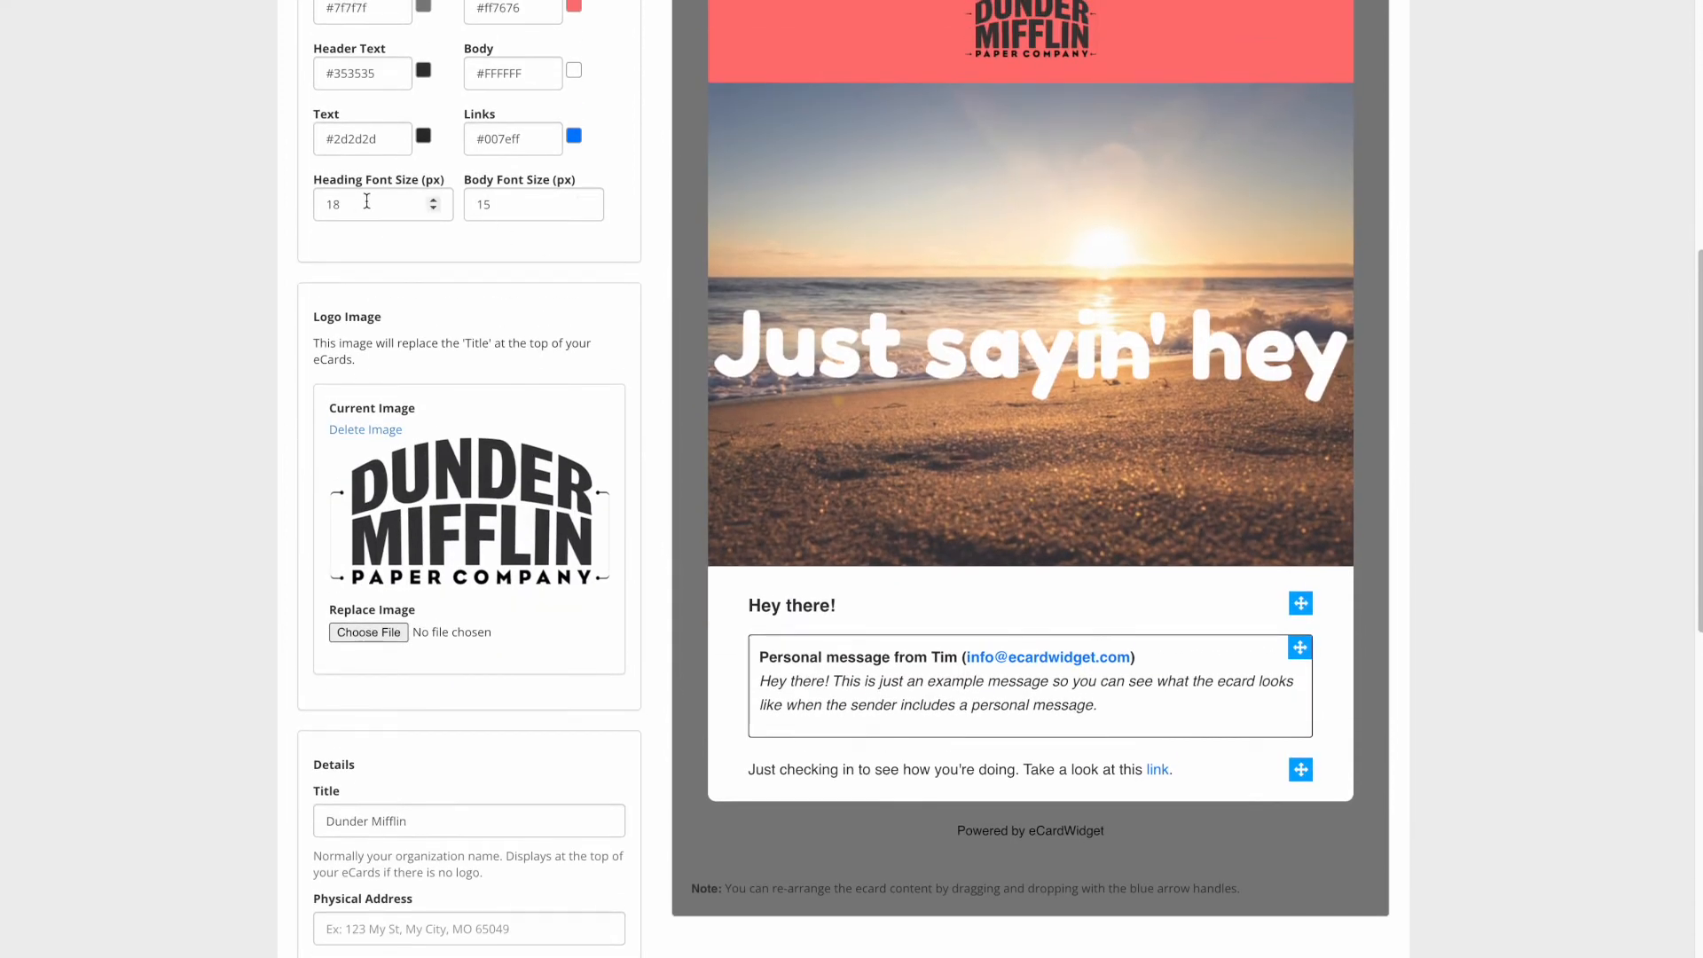
# - Raise the heading font size to 25px, keeping body text at 15px
pyautogui.click(434, 201)
pyautogui.click(433, 200)
pyautogui.click(584, 200)
pyautogui.click(583, 201)
pyautogui.click(584, 200)
pyautogui.click(584, 200)
pyautogui.click(584, 210)
pyautogui.click(585, 210)
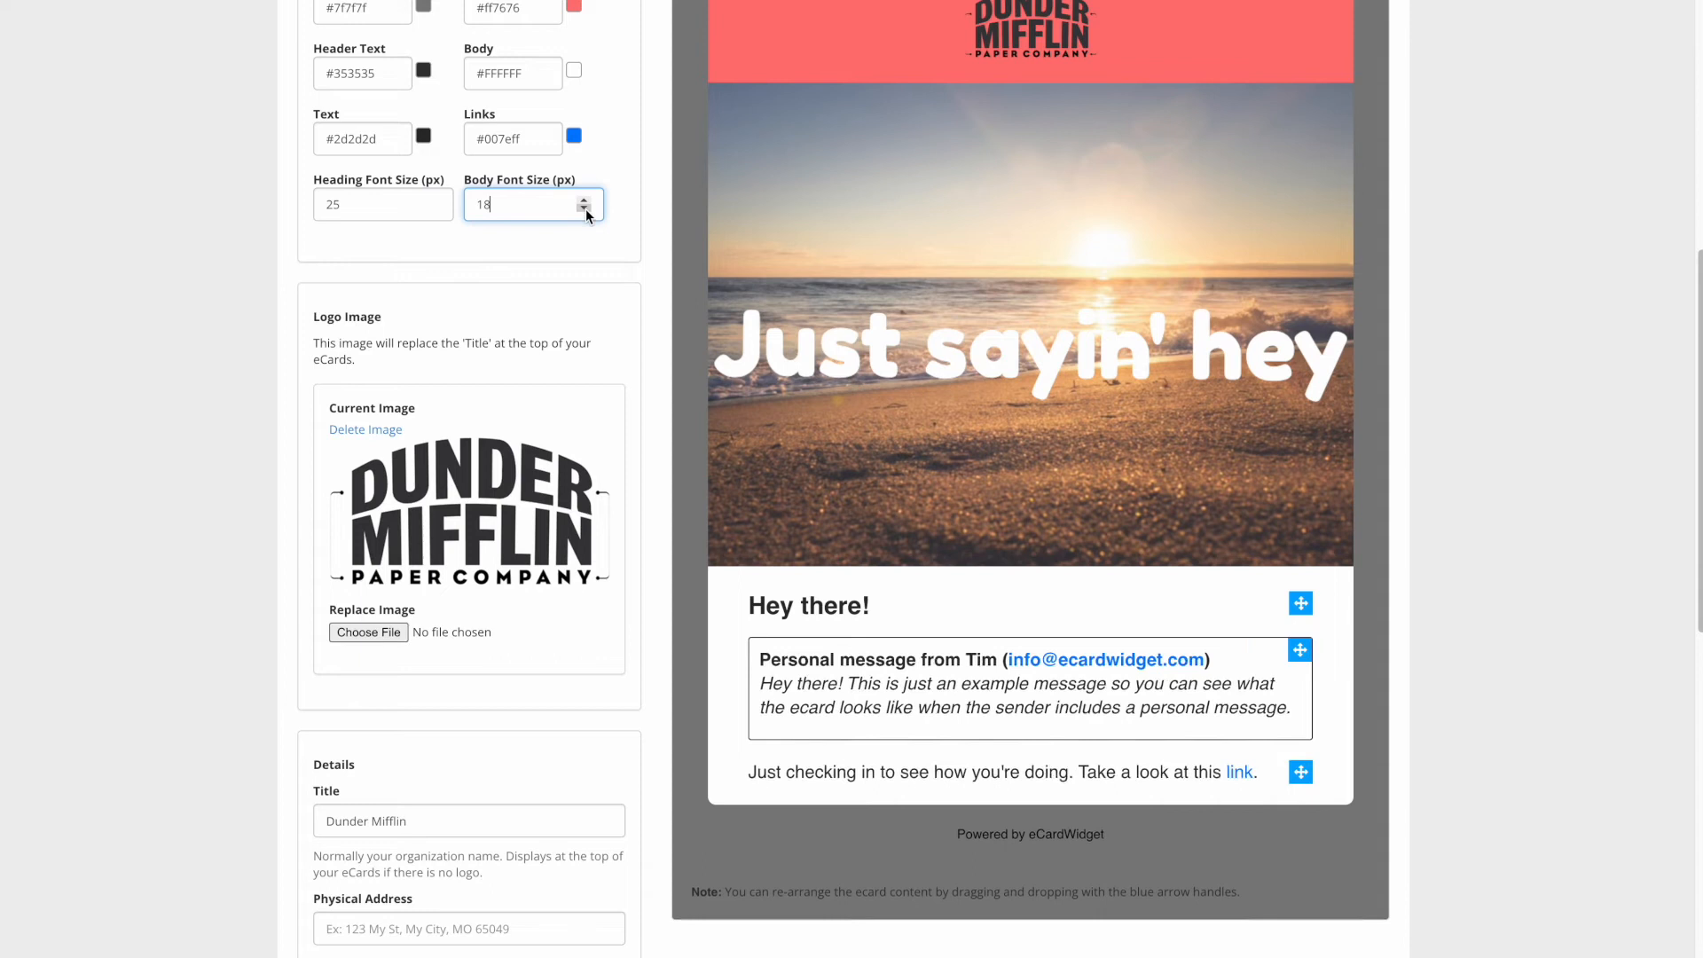
pyautogui.click(585, 210)
pyautogui.moveTo(1300, 605)
pyautogui.mouseDown()
pyautogui.moveTo(1301, 723)
pyautogui.moveTo(1301, 612)
pyautogui.mouseUp()
pyautogui.scroll(-3, 994, 651)
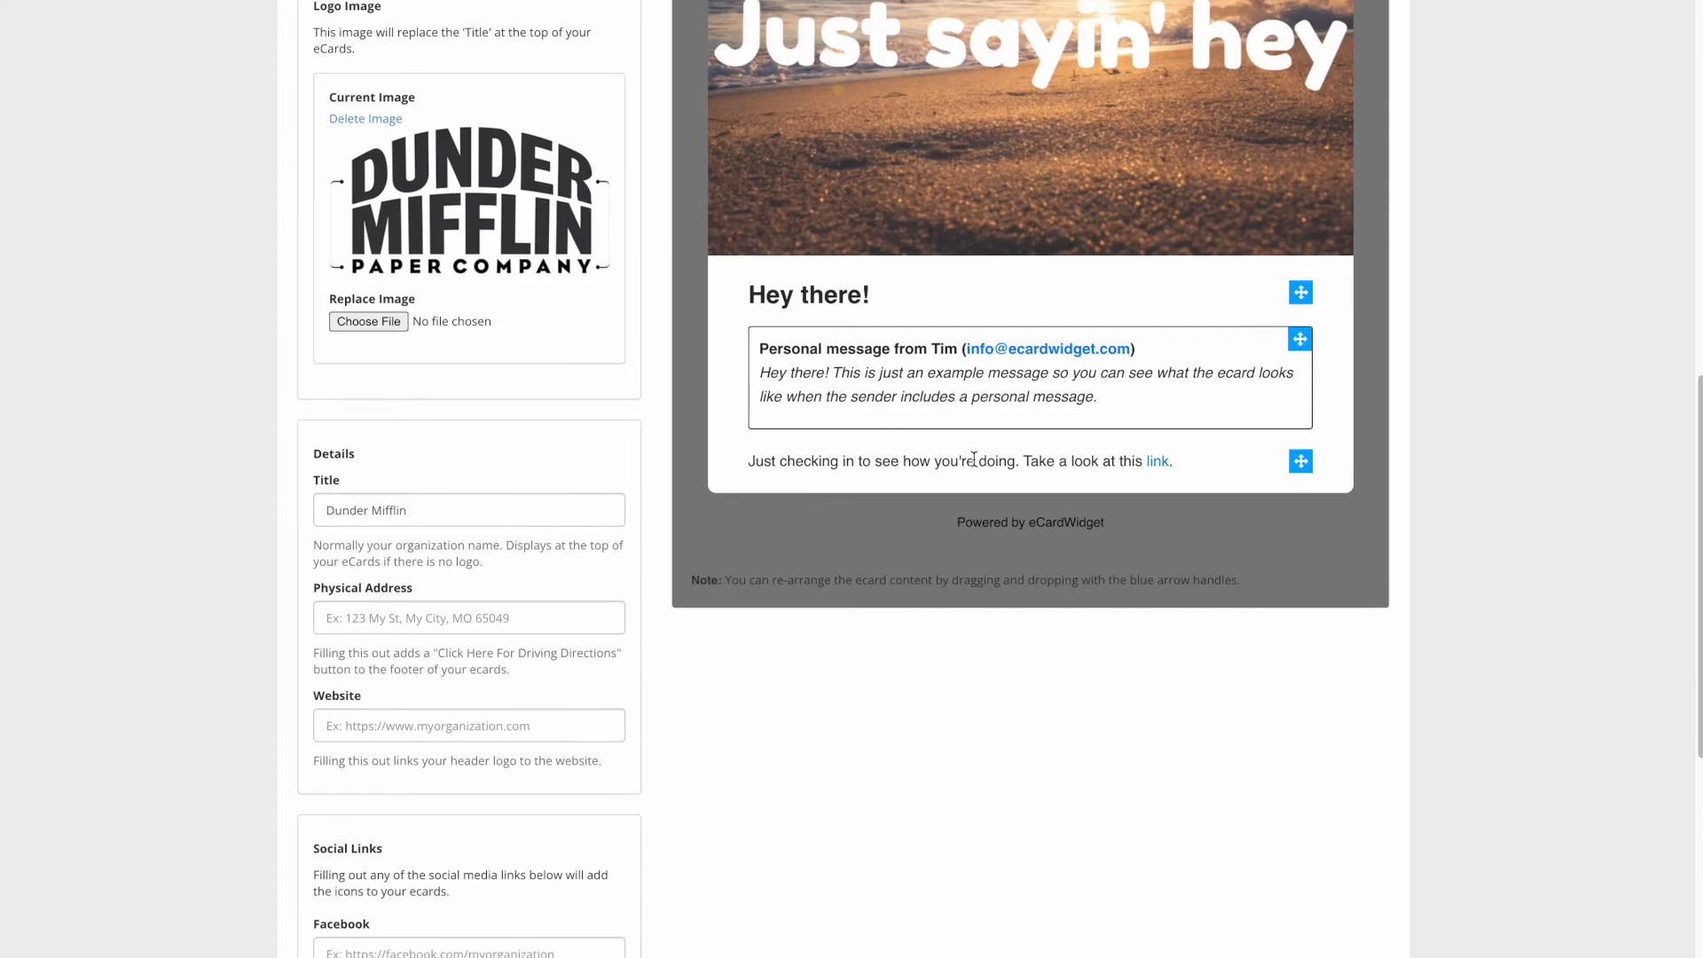
pyautogui.scroll(-4, 667, 404)
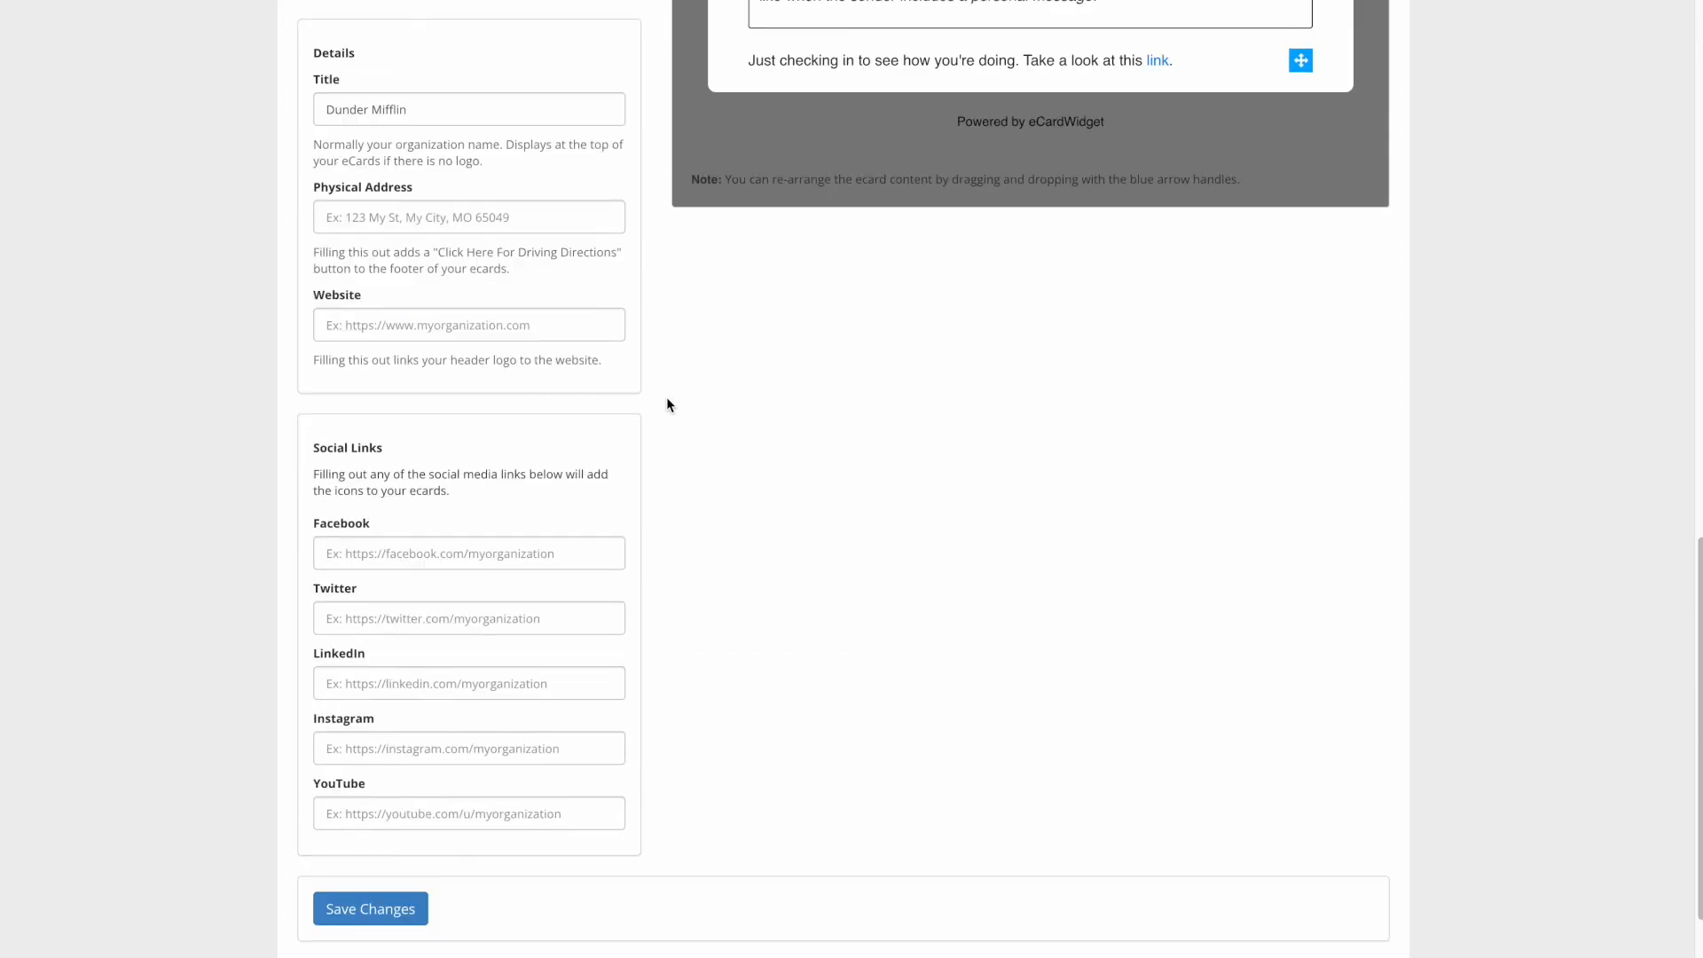
pyautogui.scroll(1, 426, 298)
pyautogui.click(428, 314)
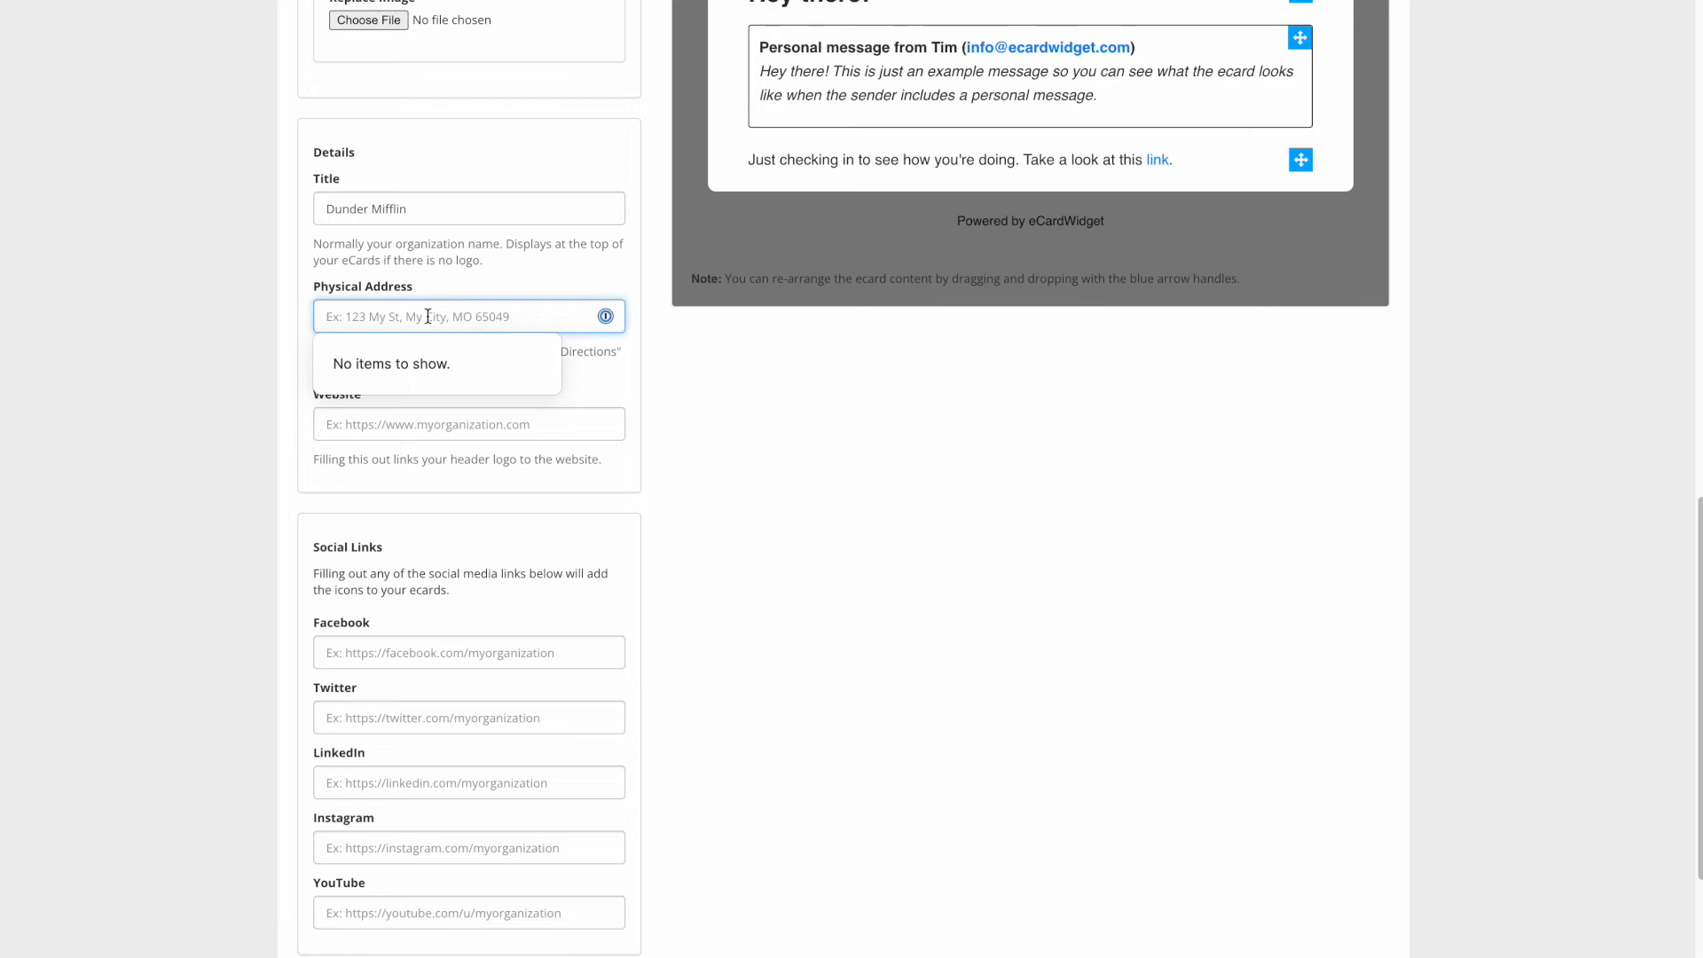
pyautogui.click(405, 425)
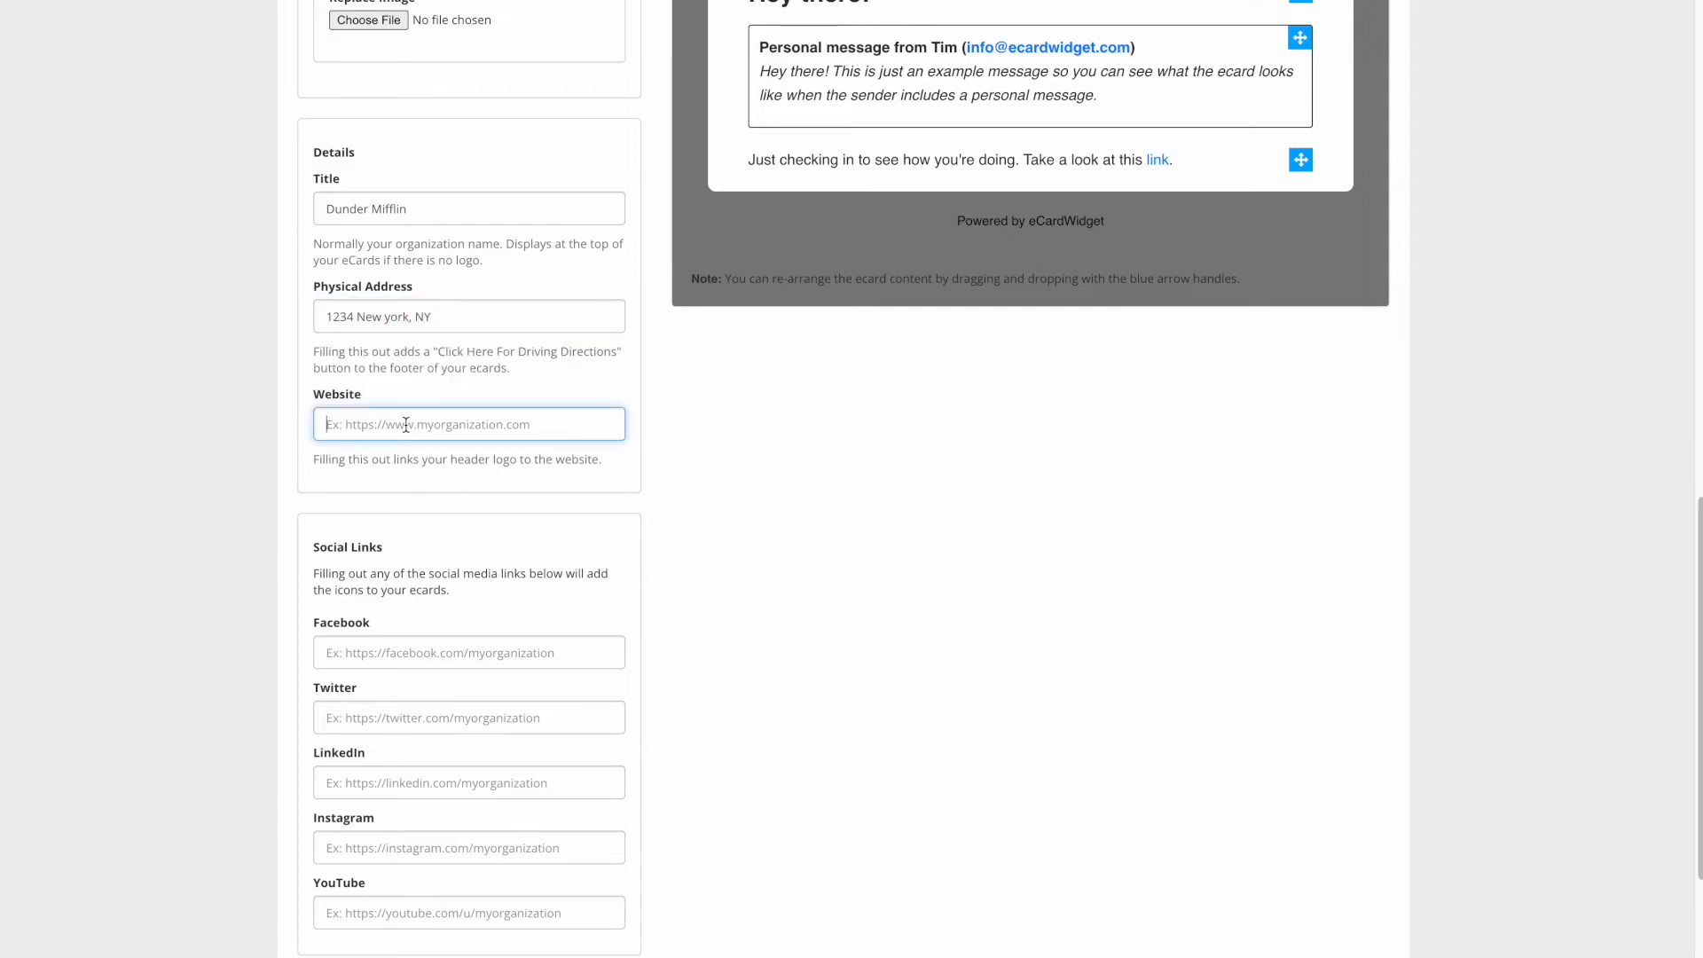
pyautogui.write('https://dundermifflin.sureplex.com/')
pyautogui.click(773, 501)
pyautogui.scroll(-1, 701, 557)
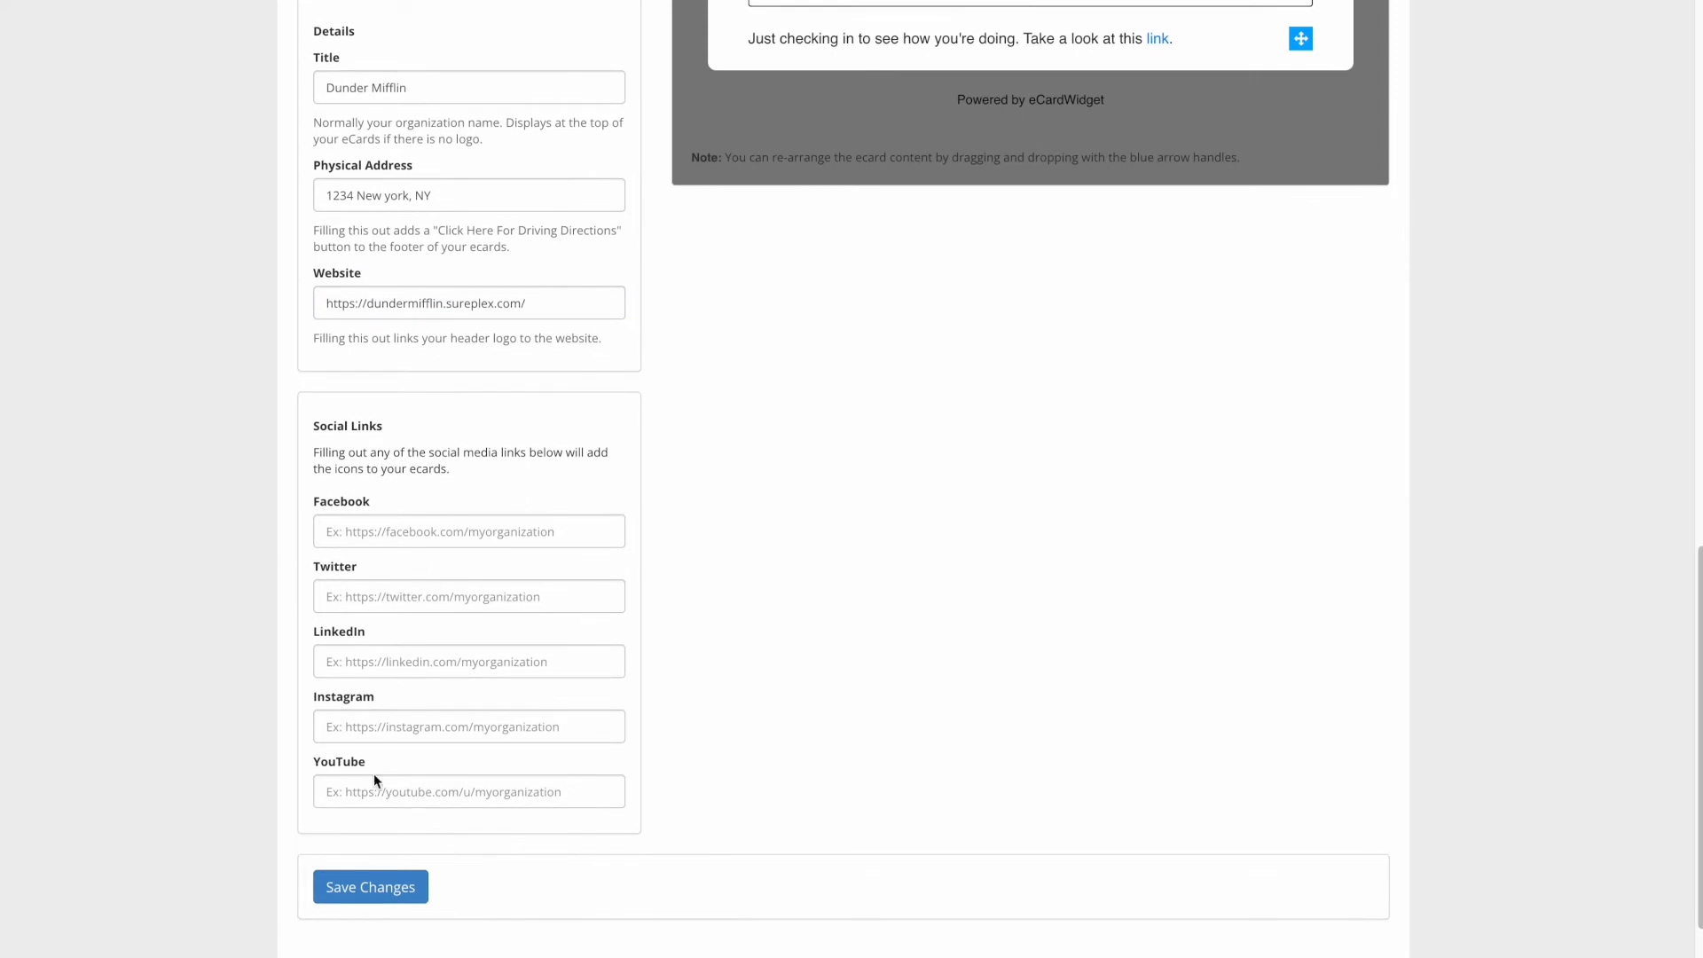
pyautogui.click(404, 886)
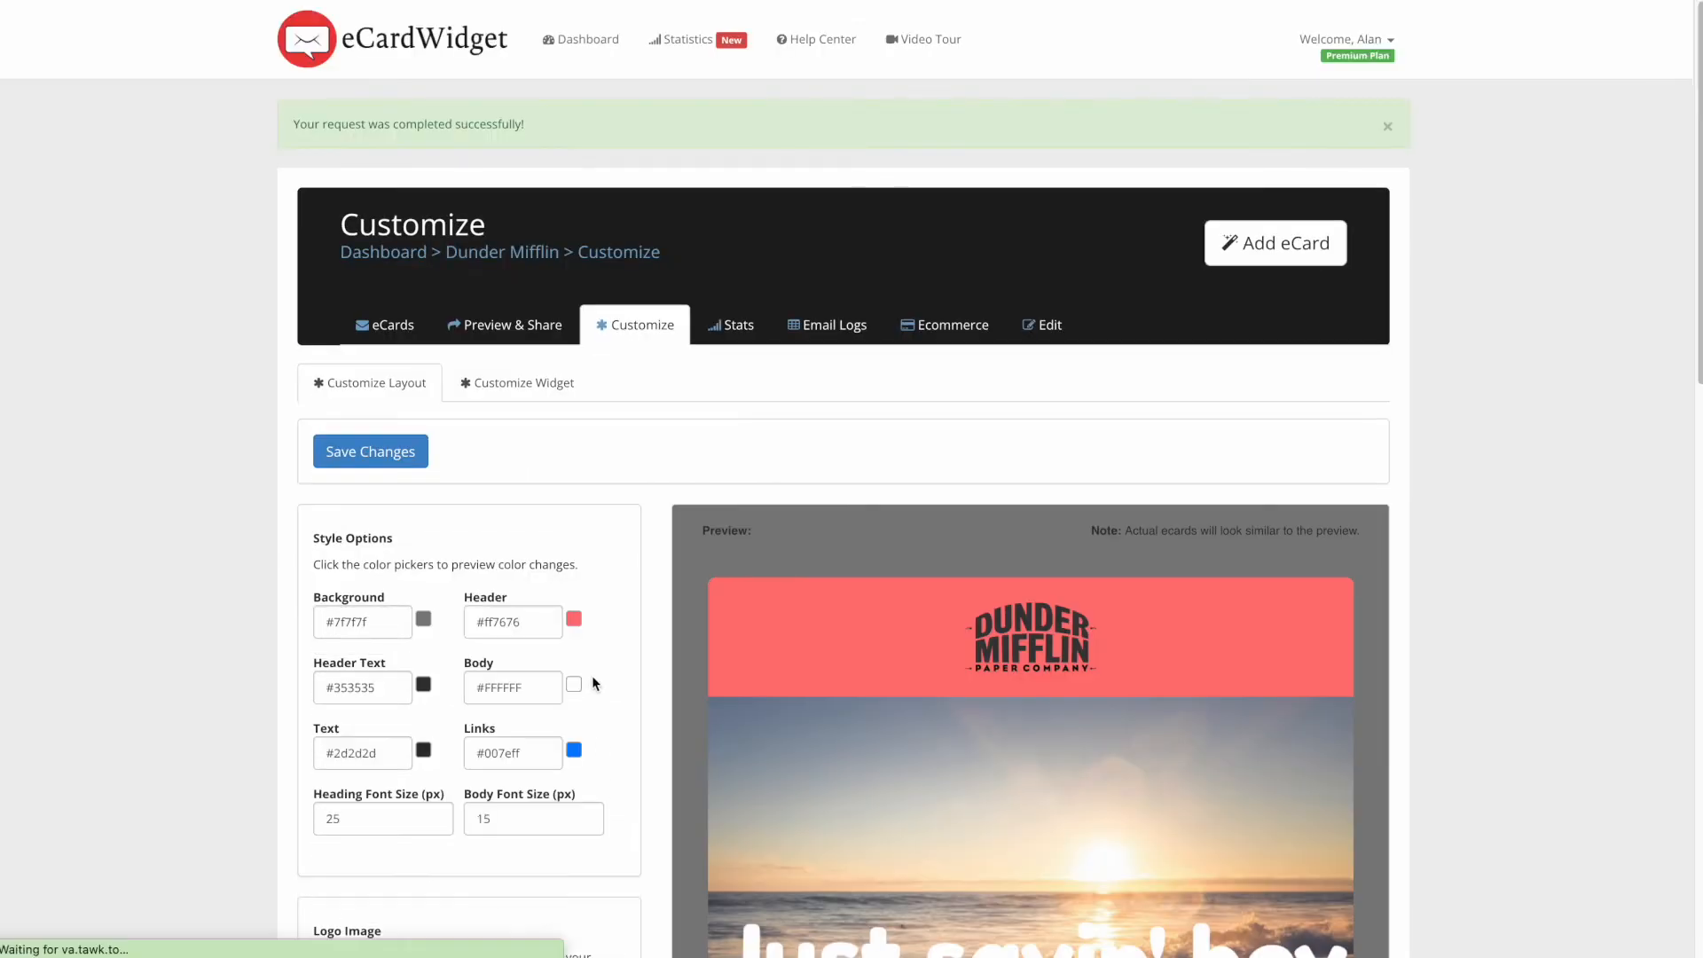
# - Change the header colour from salmon back to white #ffffff
pyautogui.scroll(-6, 674, 568)
pyautogui.scroll(-2, 940, 683)
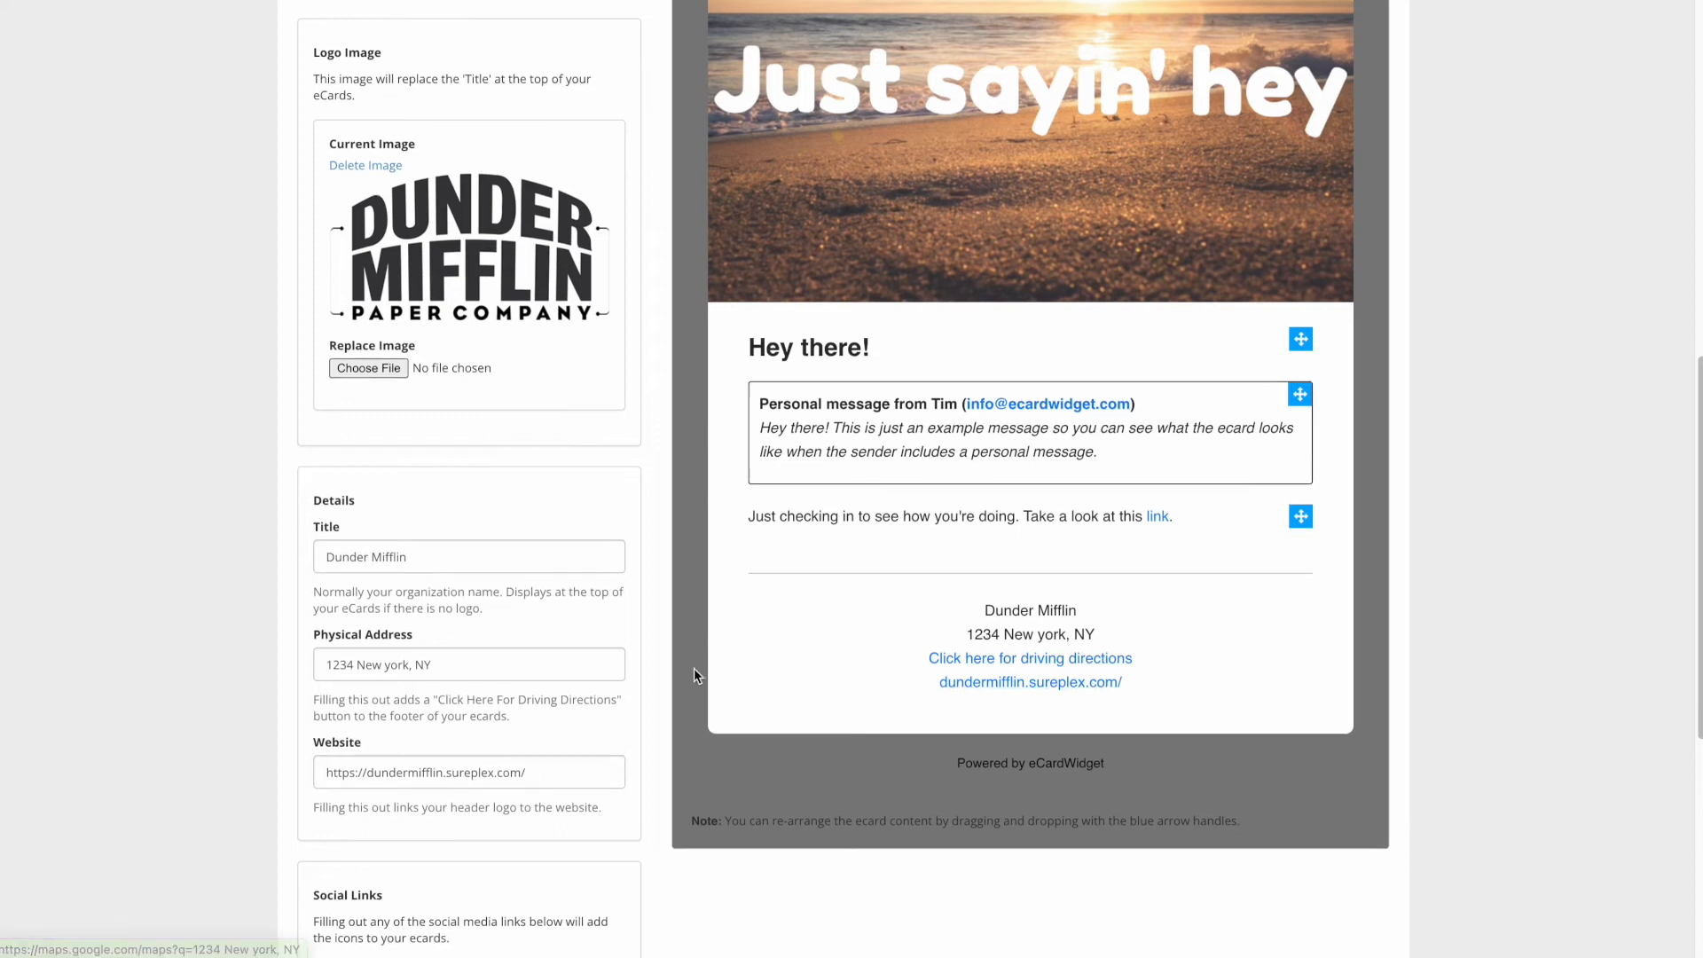
pyautogui.scroll(-3, 696, 669)
pyautogui.scroll(-2, 696, 666)
pyautogui.scroll(13, 696, 666)
pyautogui.scroll(-2, 1059, 517)
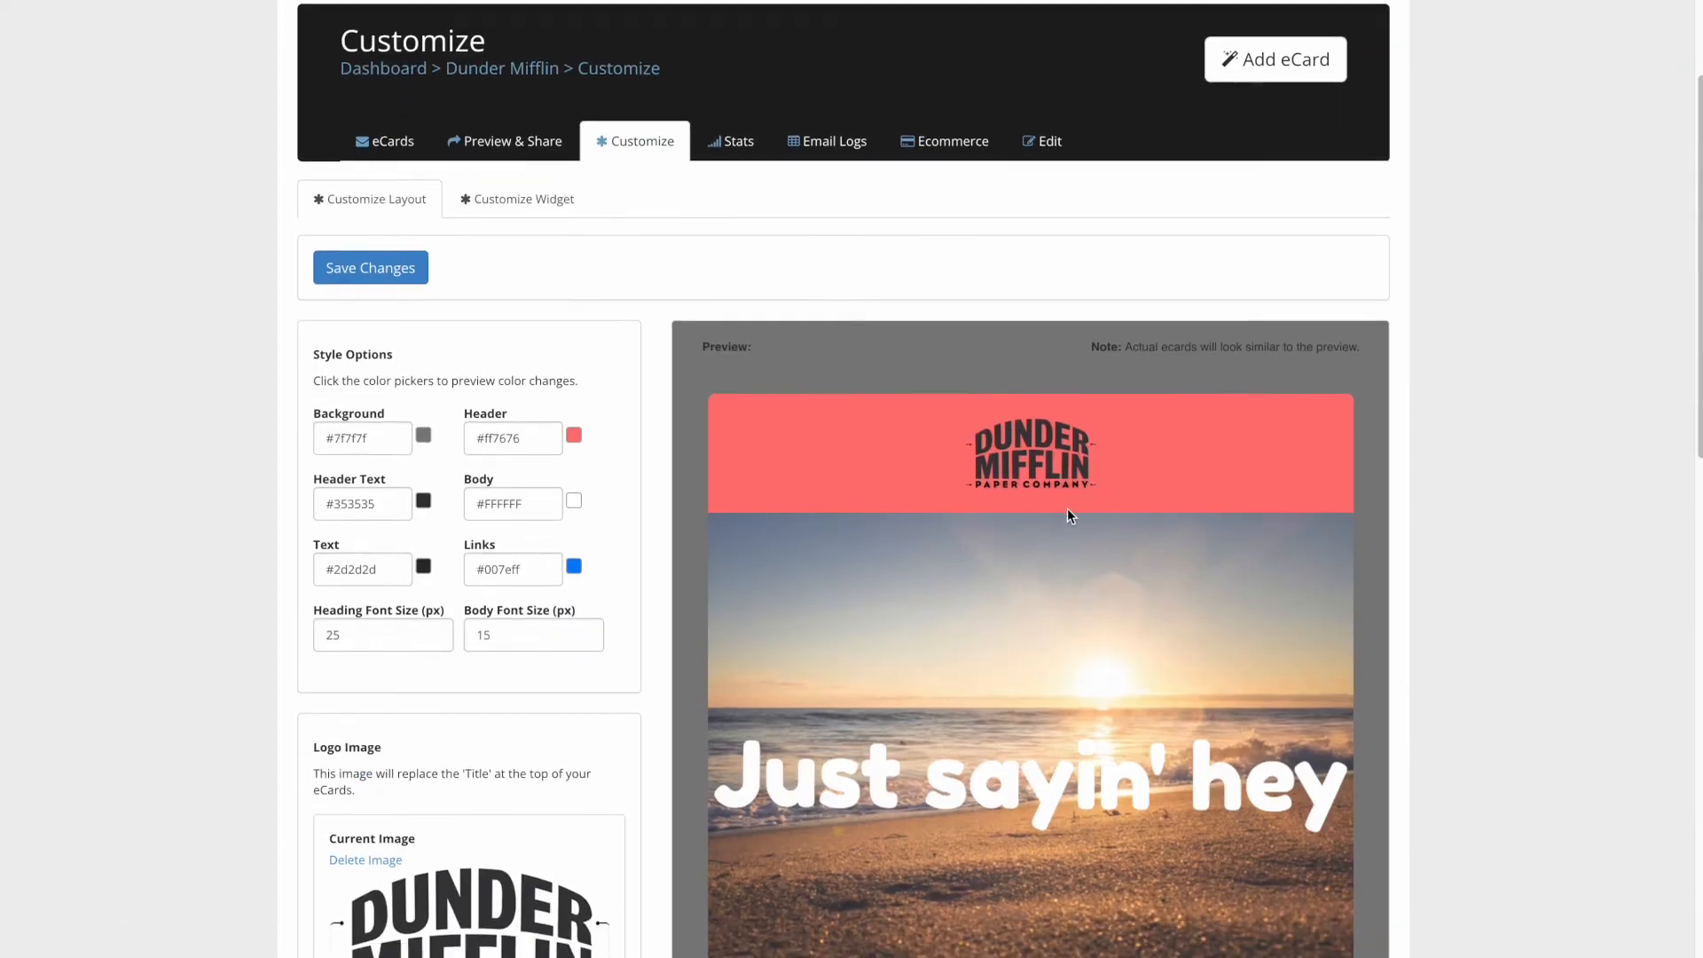
pyautogui.scroll(-2, 1229, 477)
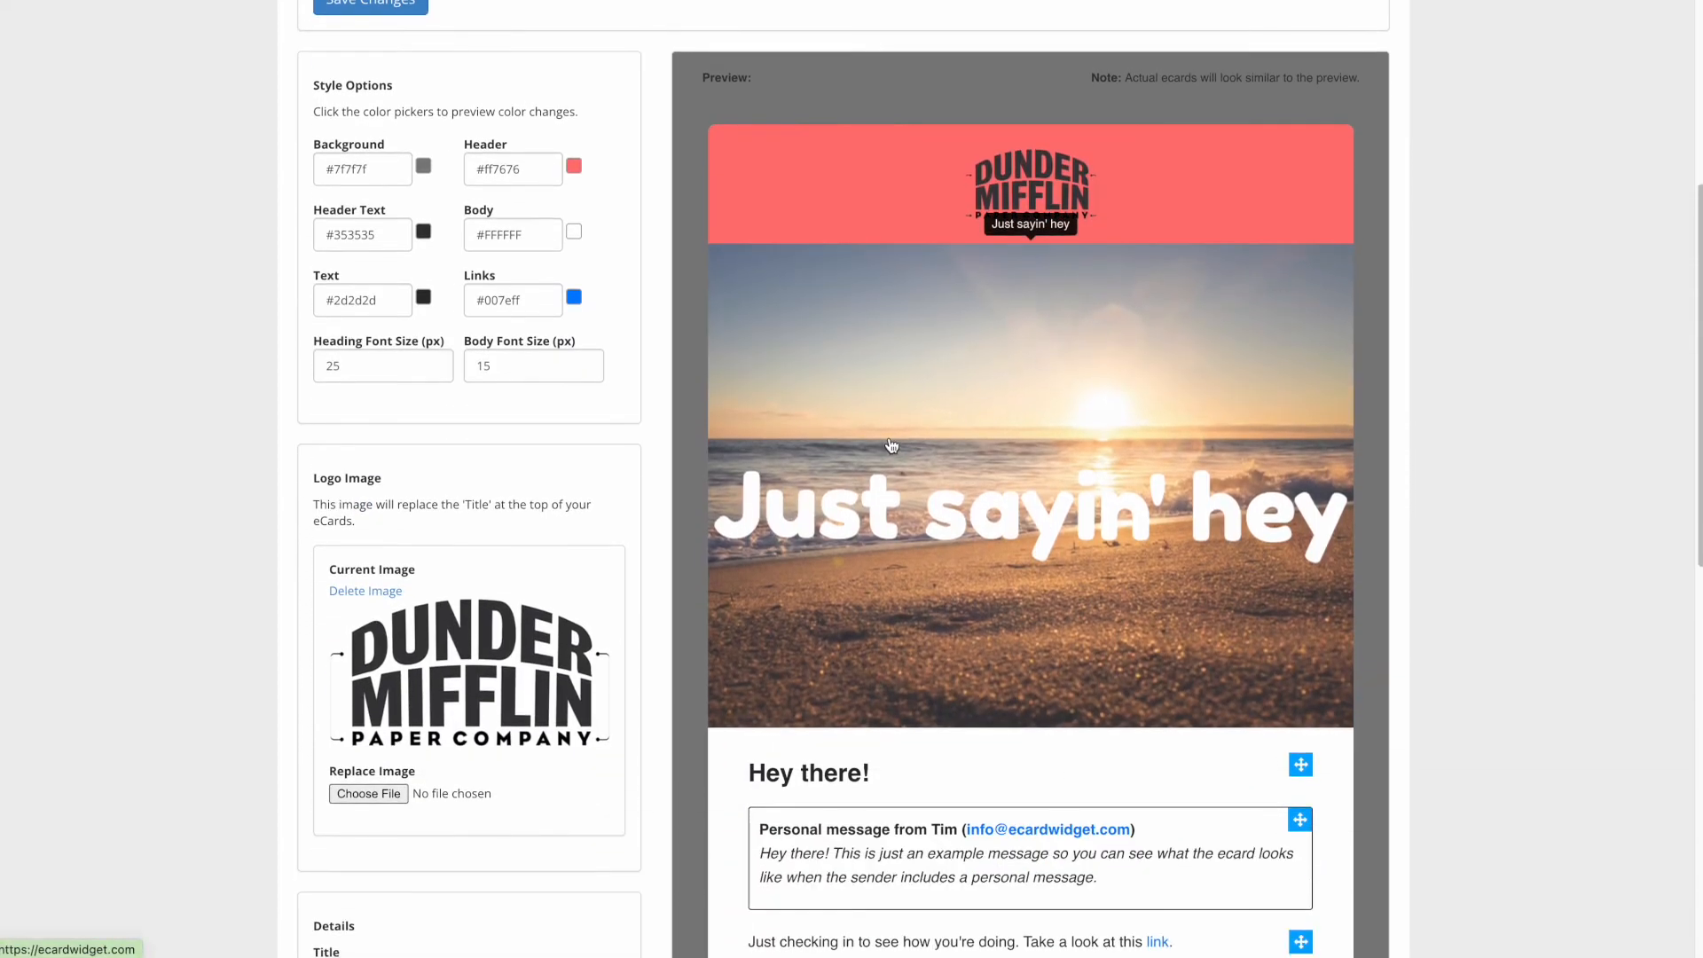
pyautogui.click(575, 167)
pyautogui.moveTo(611, 212); pyautogui.dragTo(535, 163)
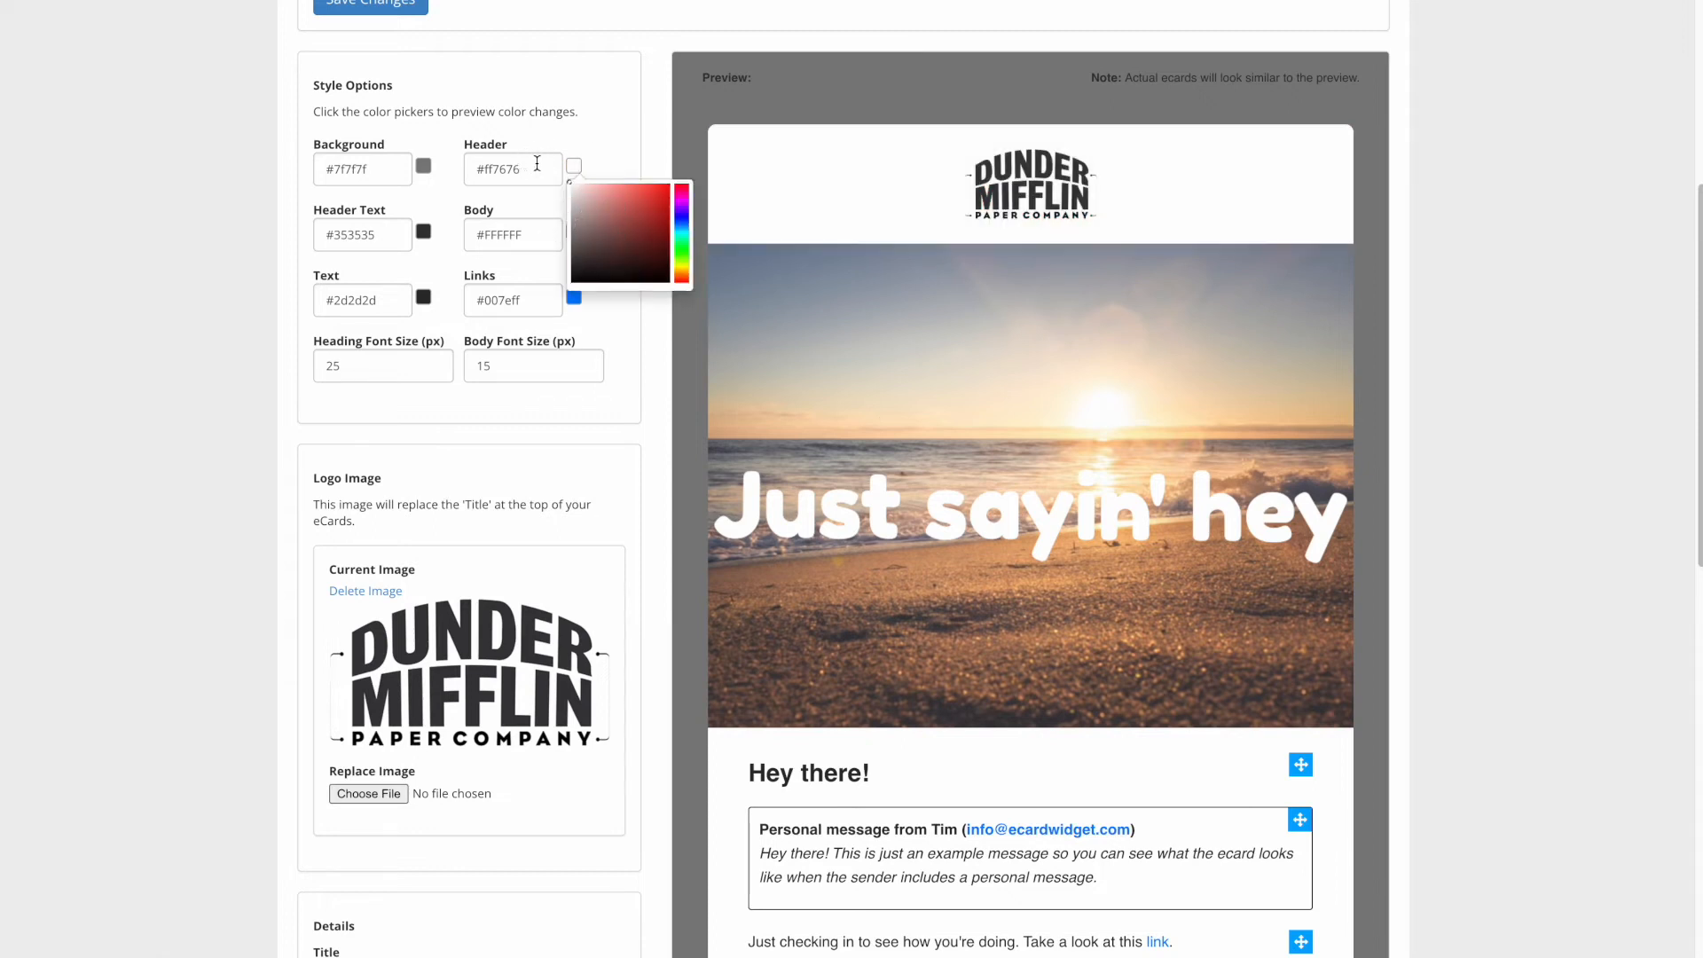
pyautogui.click(653, 129)
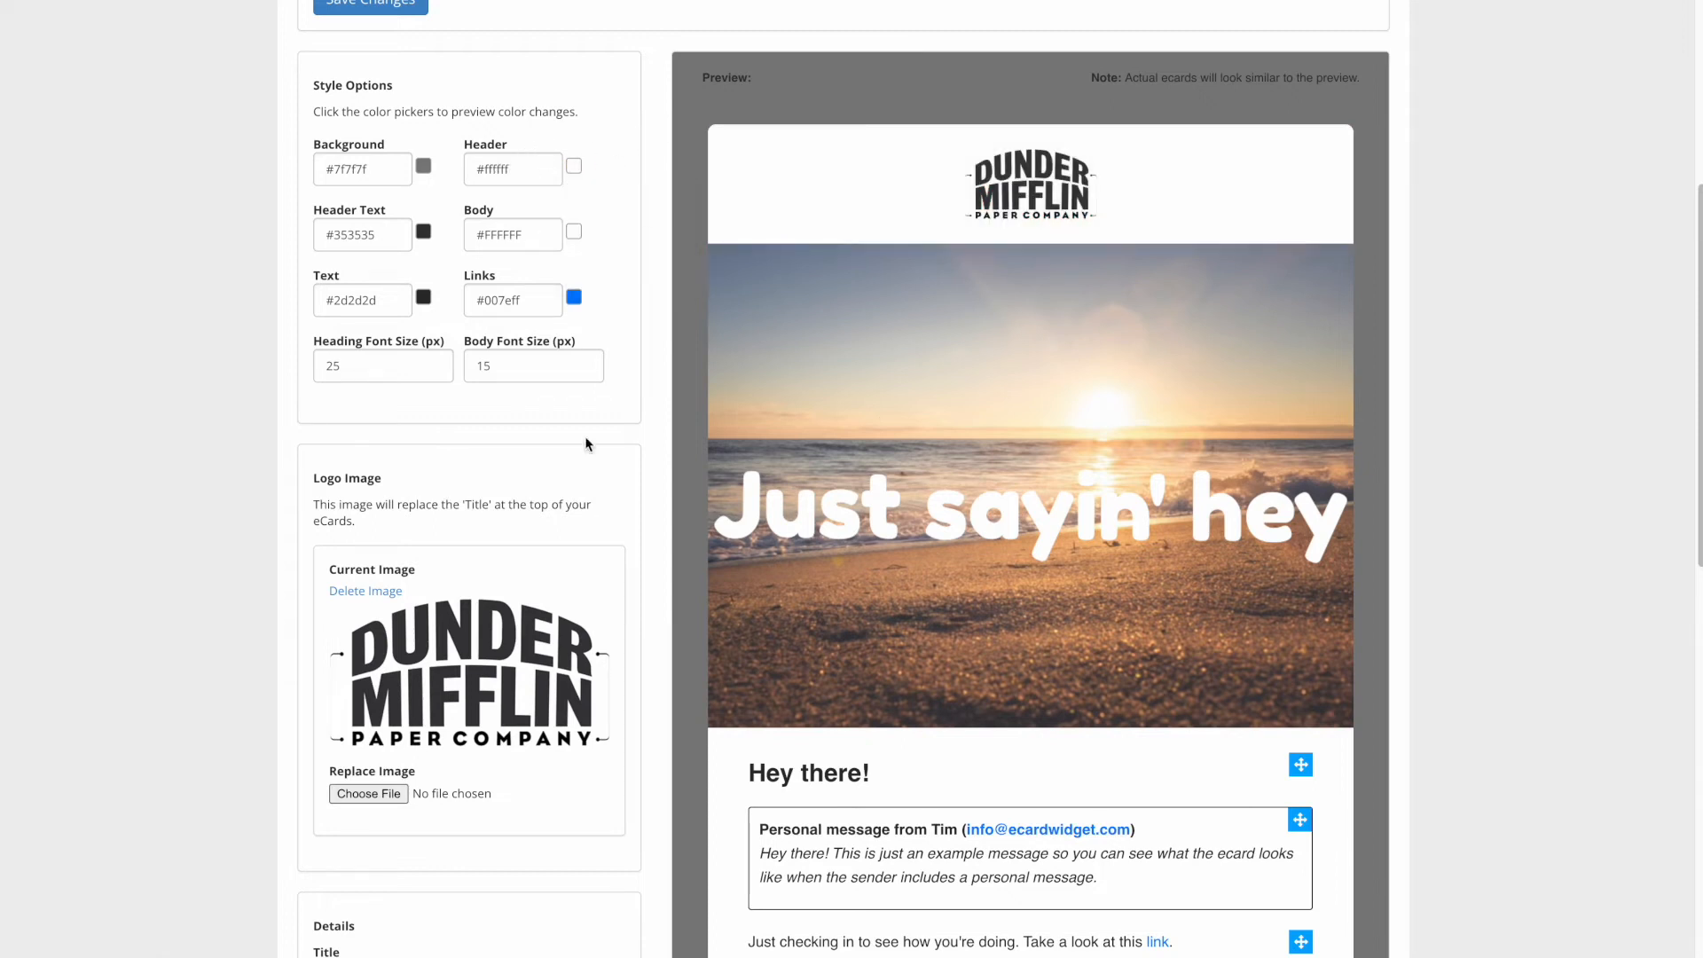
# - Save the updated layout settings
pyautogui.scroll(-10, 594, 449)
pyautogui.click(388, 814)
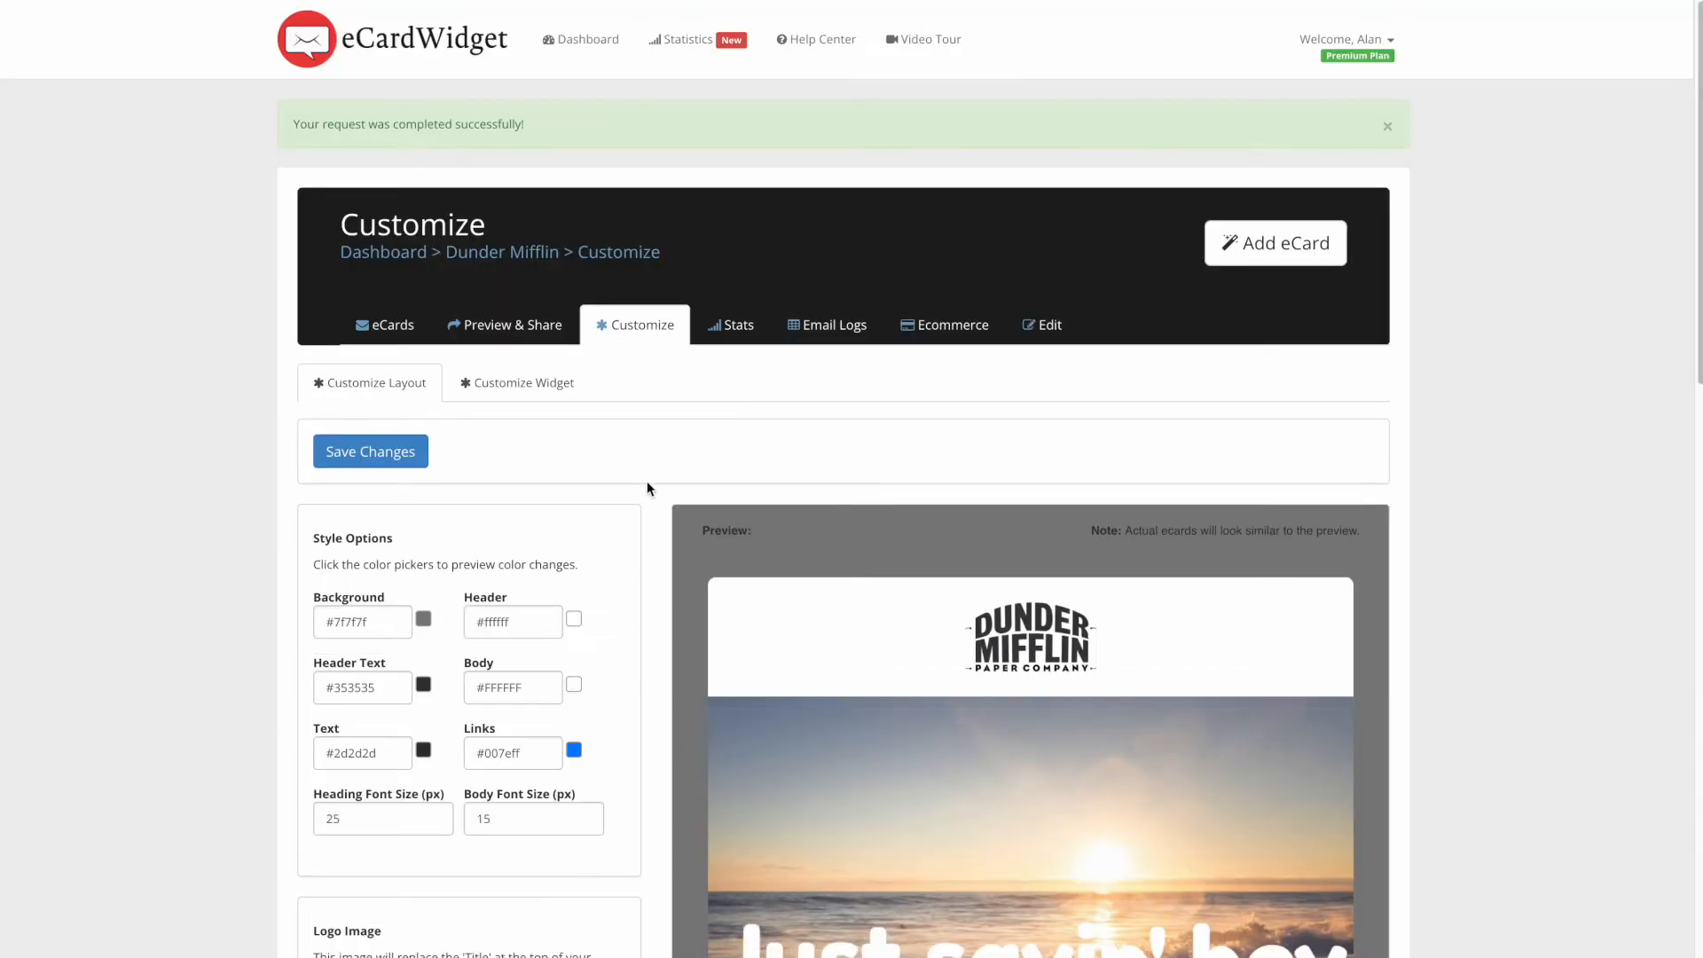
pyautogui.click(562, 387)
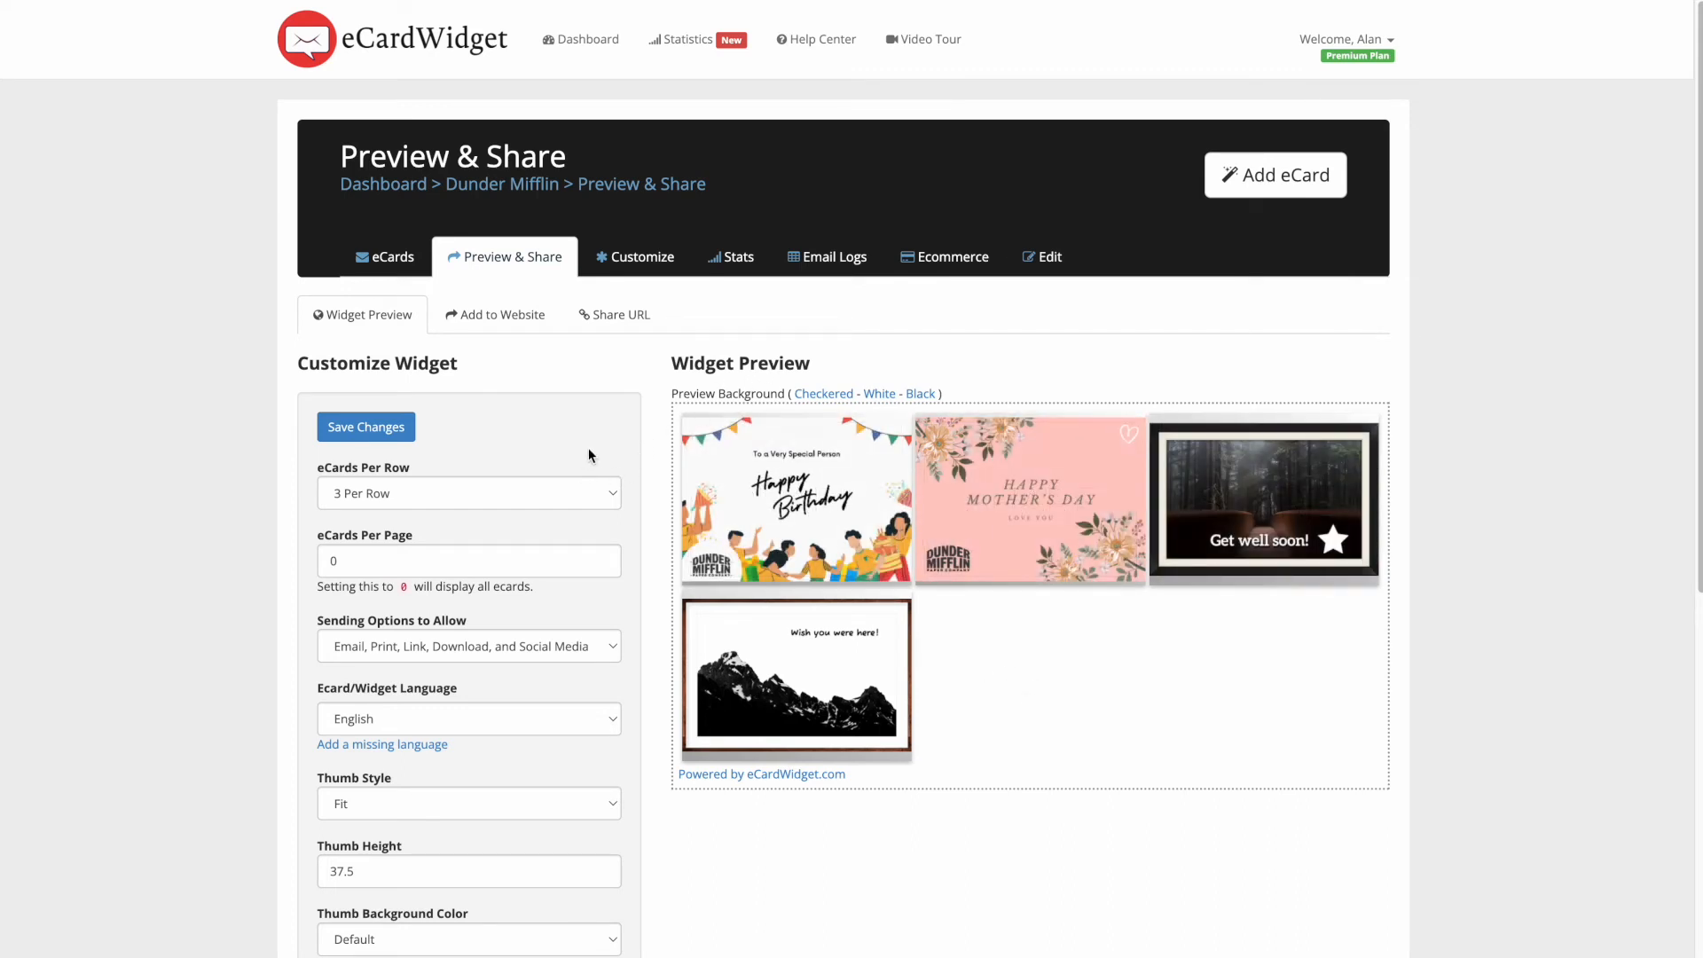
# - Try 2, 1 and 5 eCards per row, then settle on 4 per row
pyautogui.click(541, 493)
pyautogui.click(438, 469)
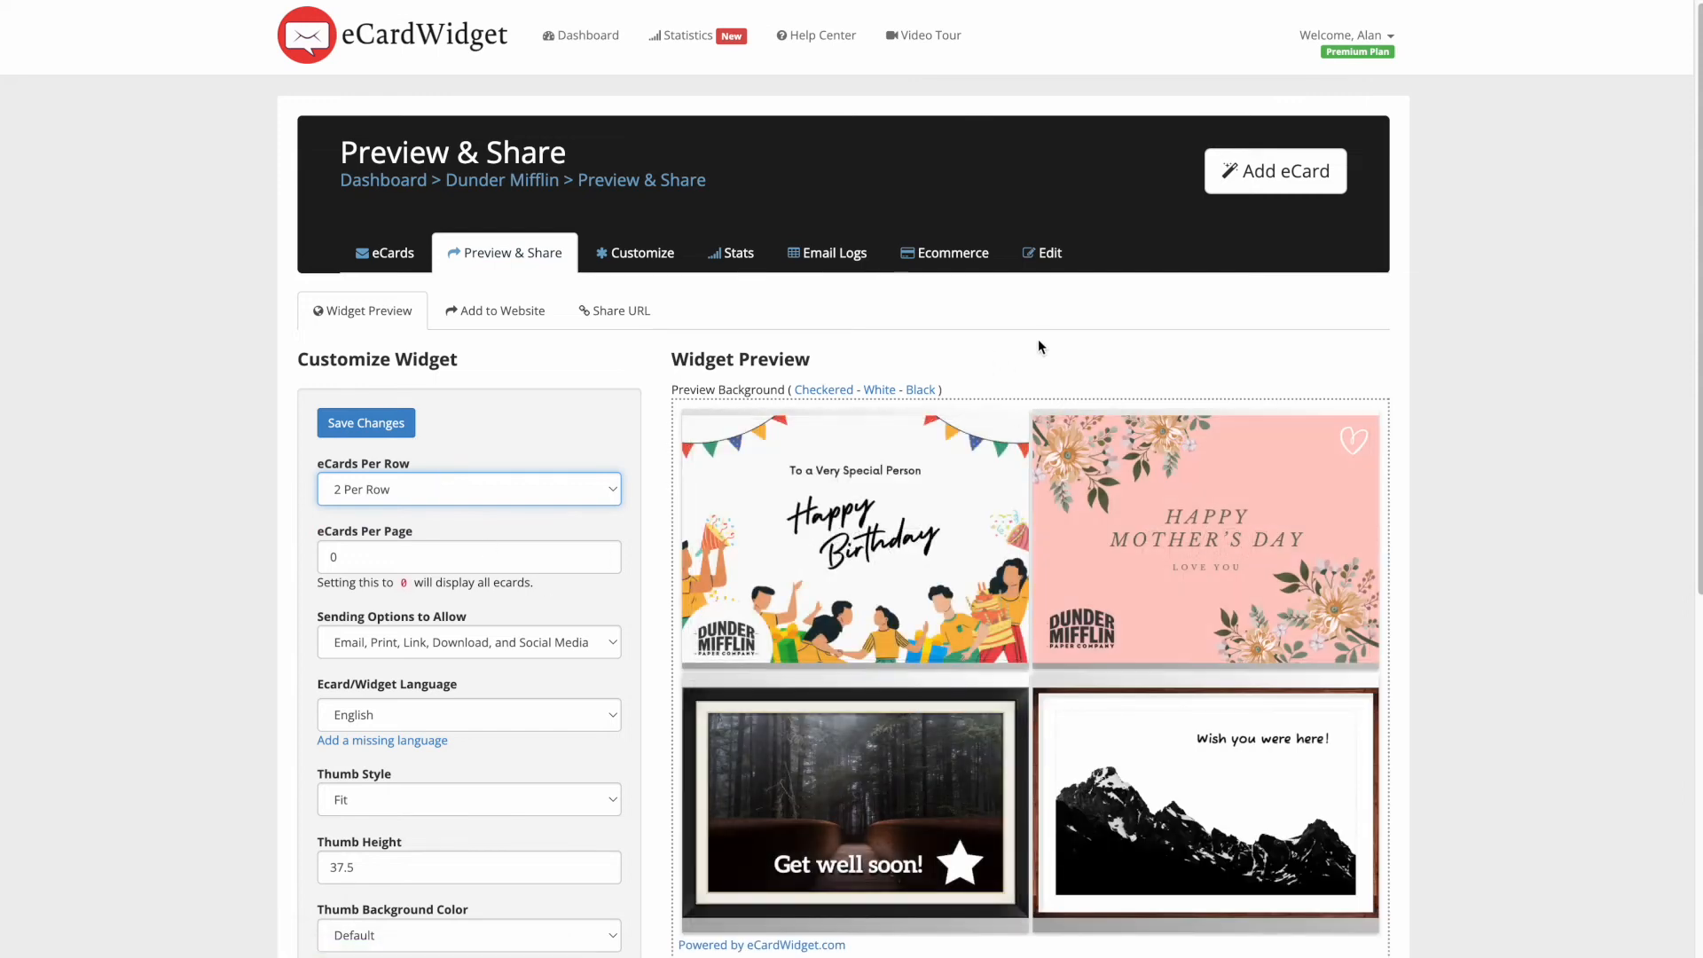
pyautogui.scroll(-1, 1242, 333)
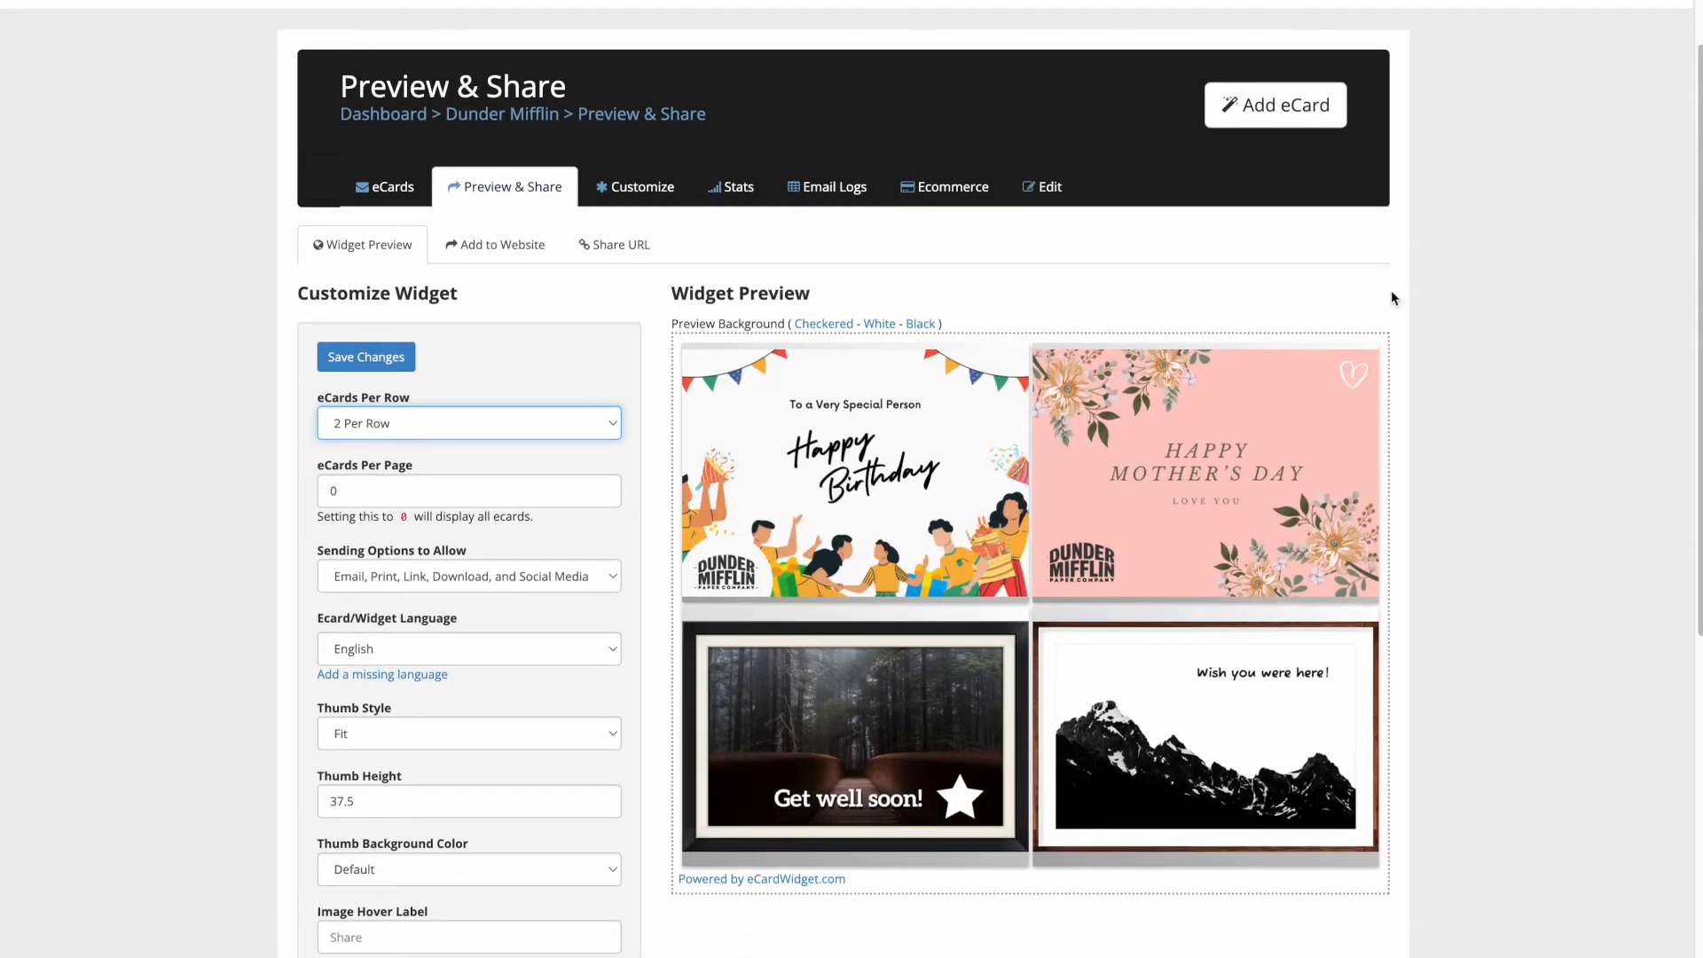
pyautogui.click(498, 426)
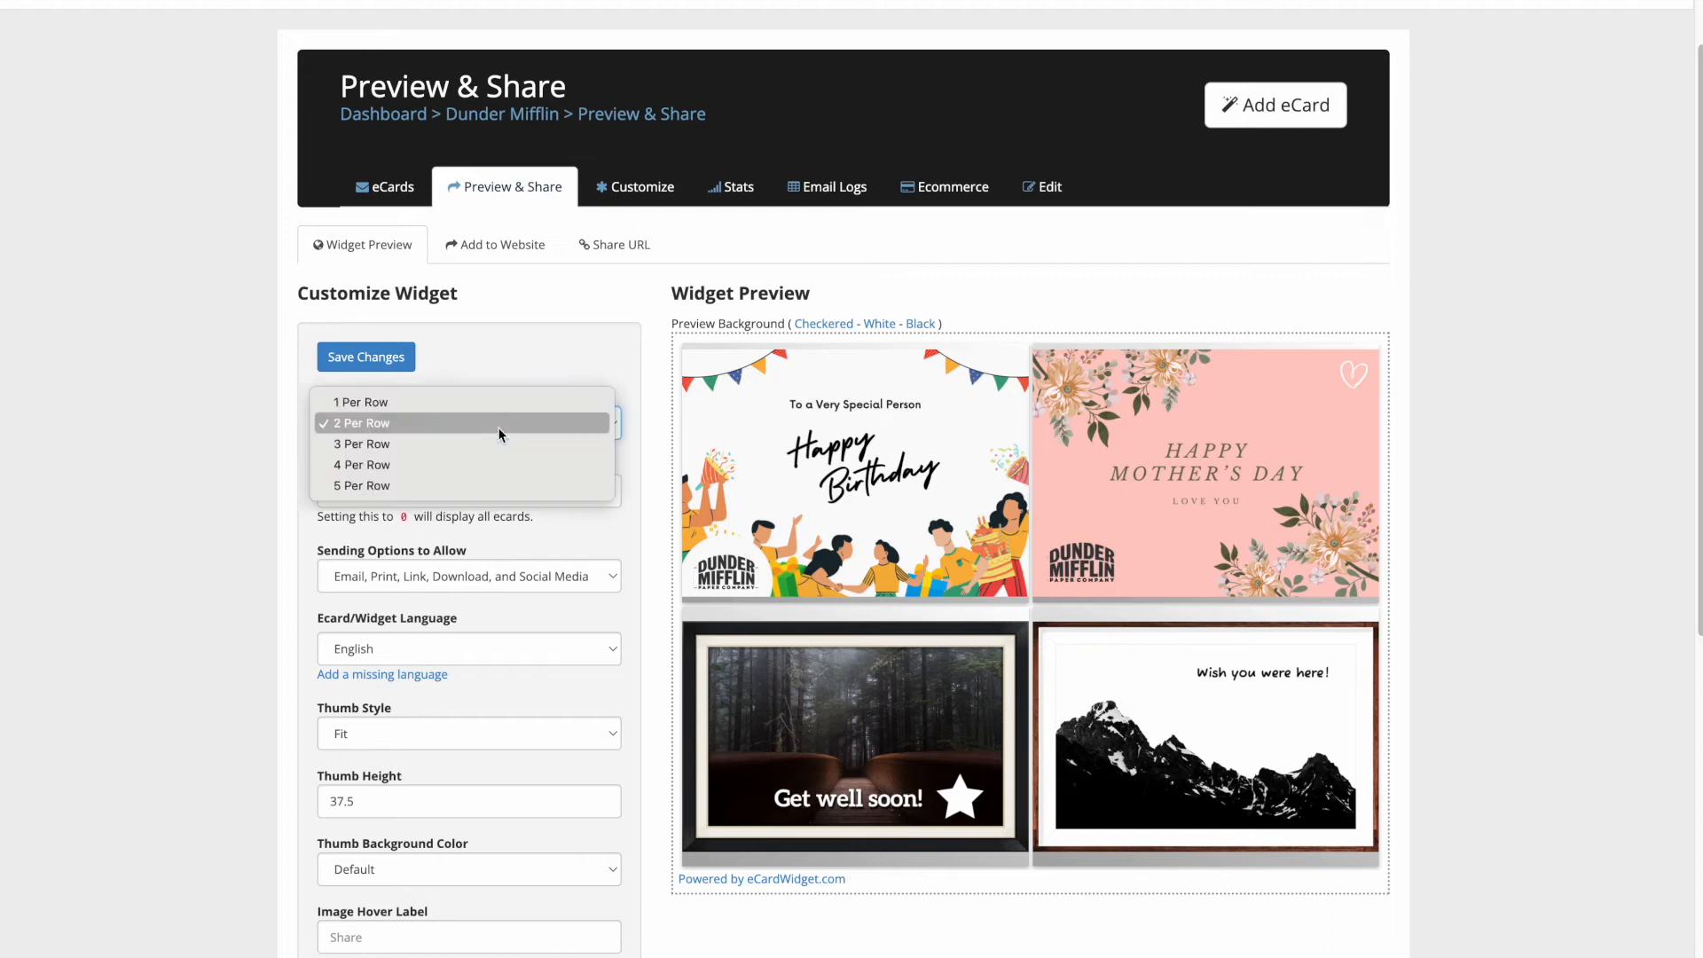
pyautogui.click(427, 405)
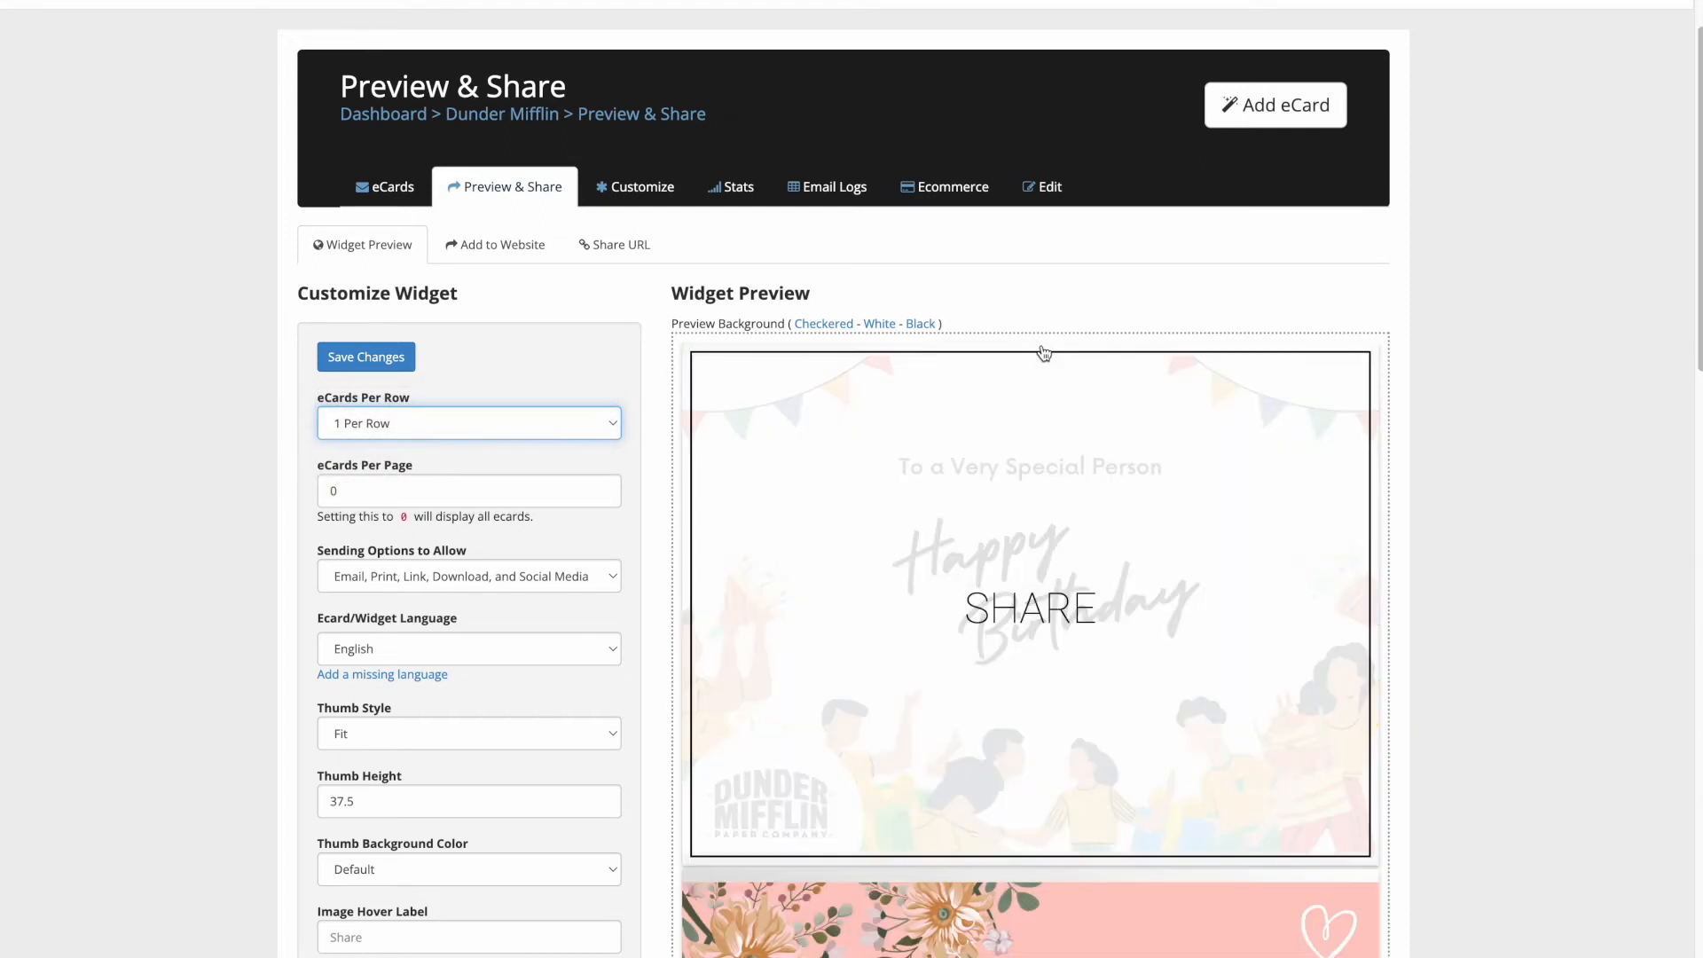
pyautogui.scroll(-10, 1083, 342)
pyautogui.scroll(-5, 1405, 599)
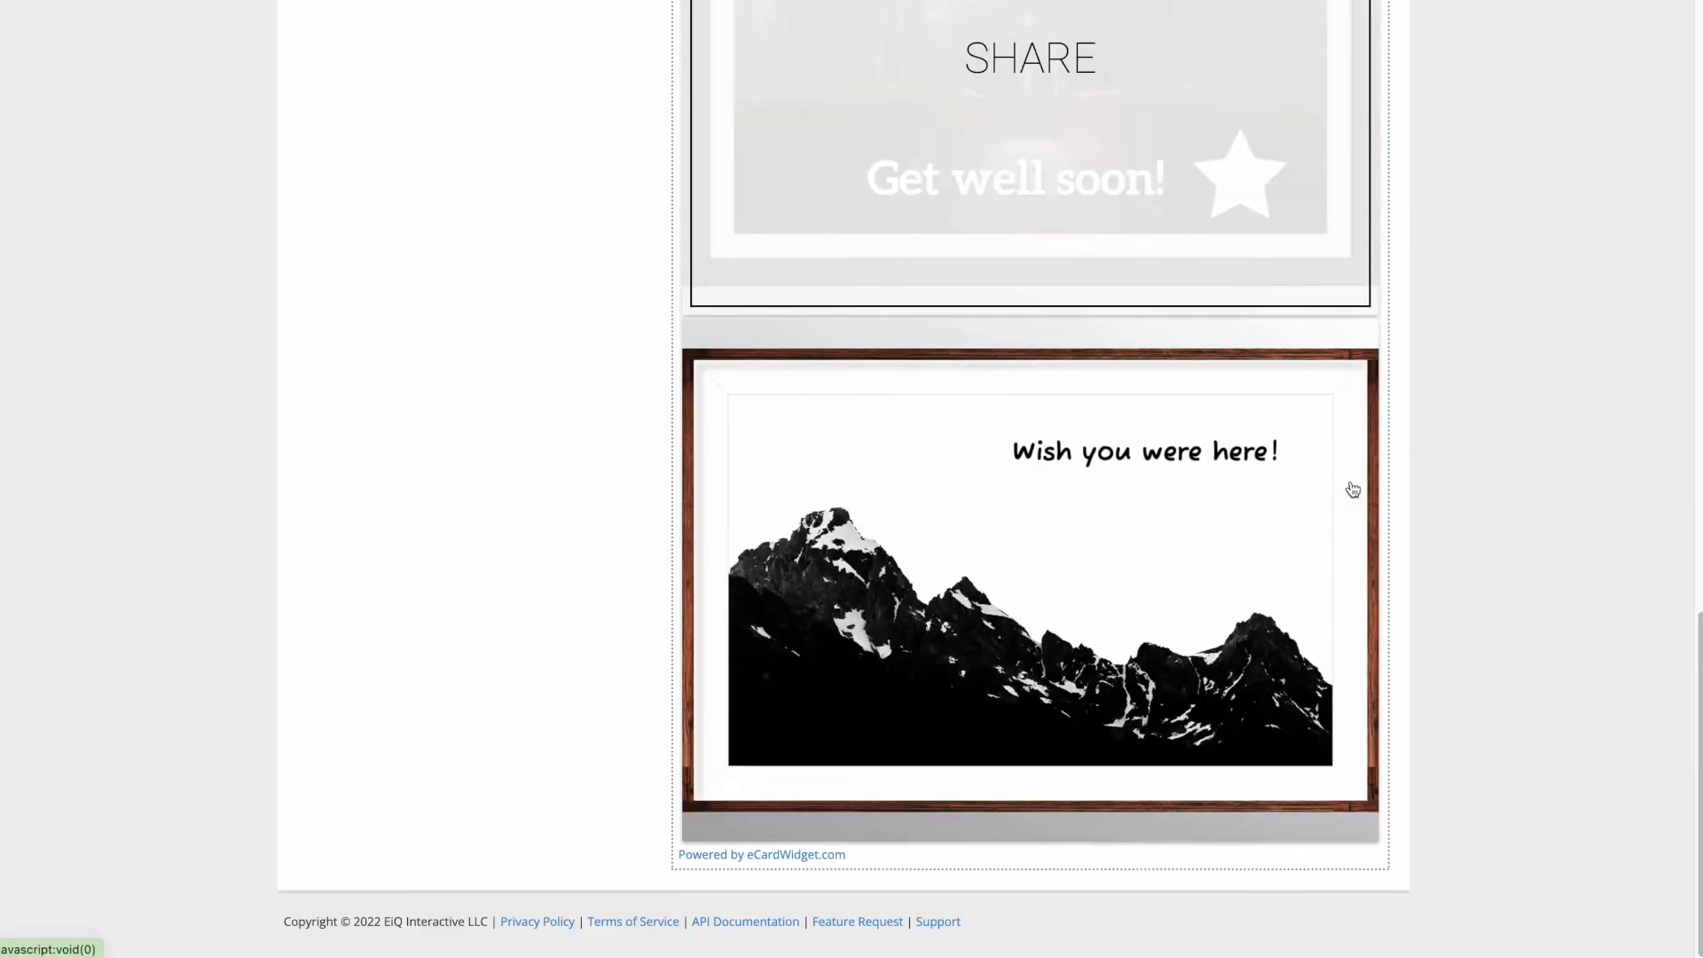
pyautogui.scroll(15, 631, 578)
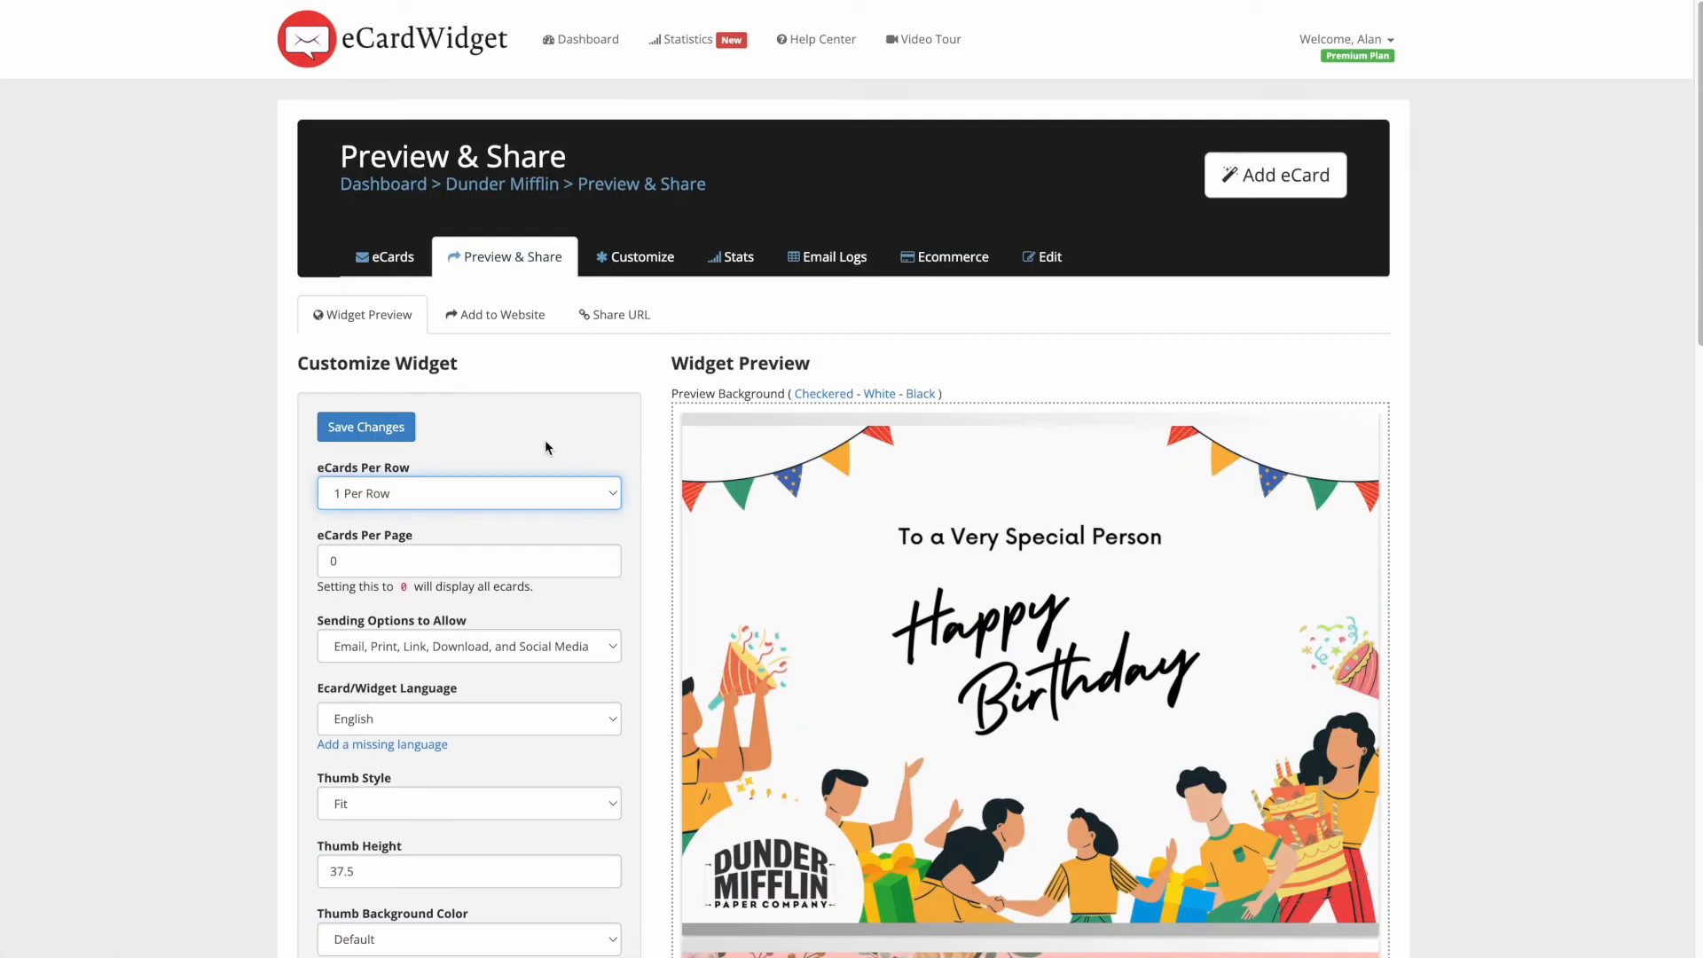
pyautogui.click(461, 494)
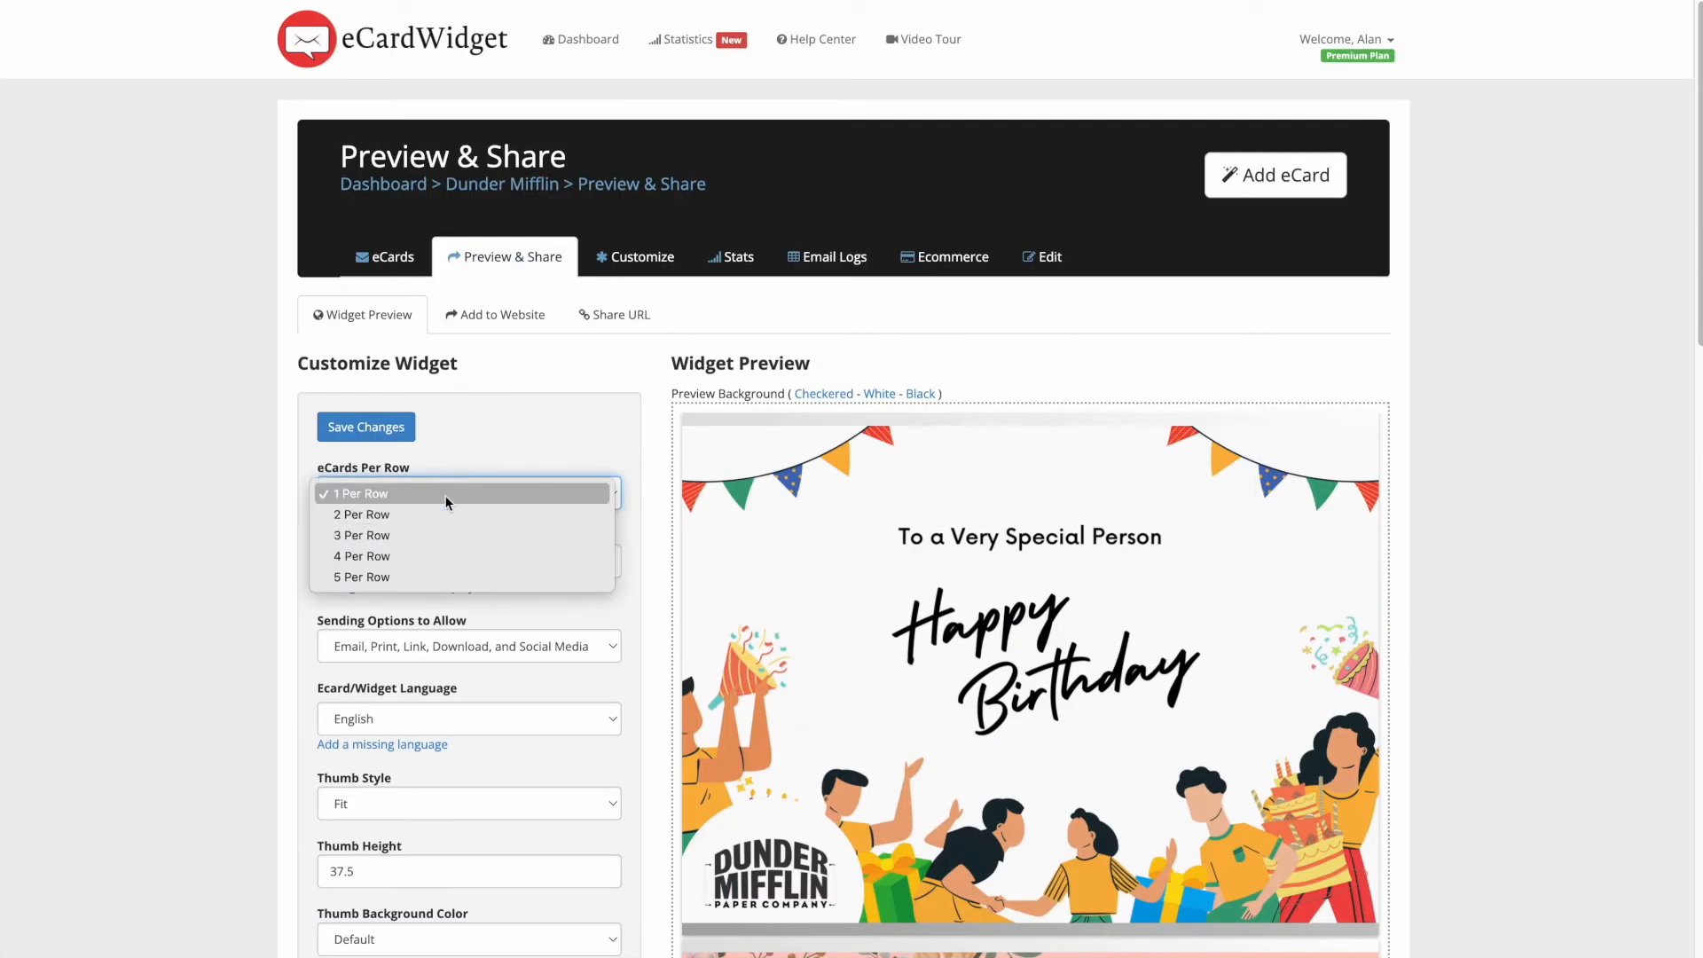
pyautogui.click(368, 572)
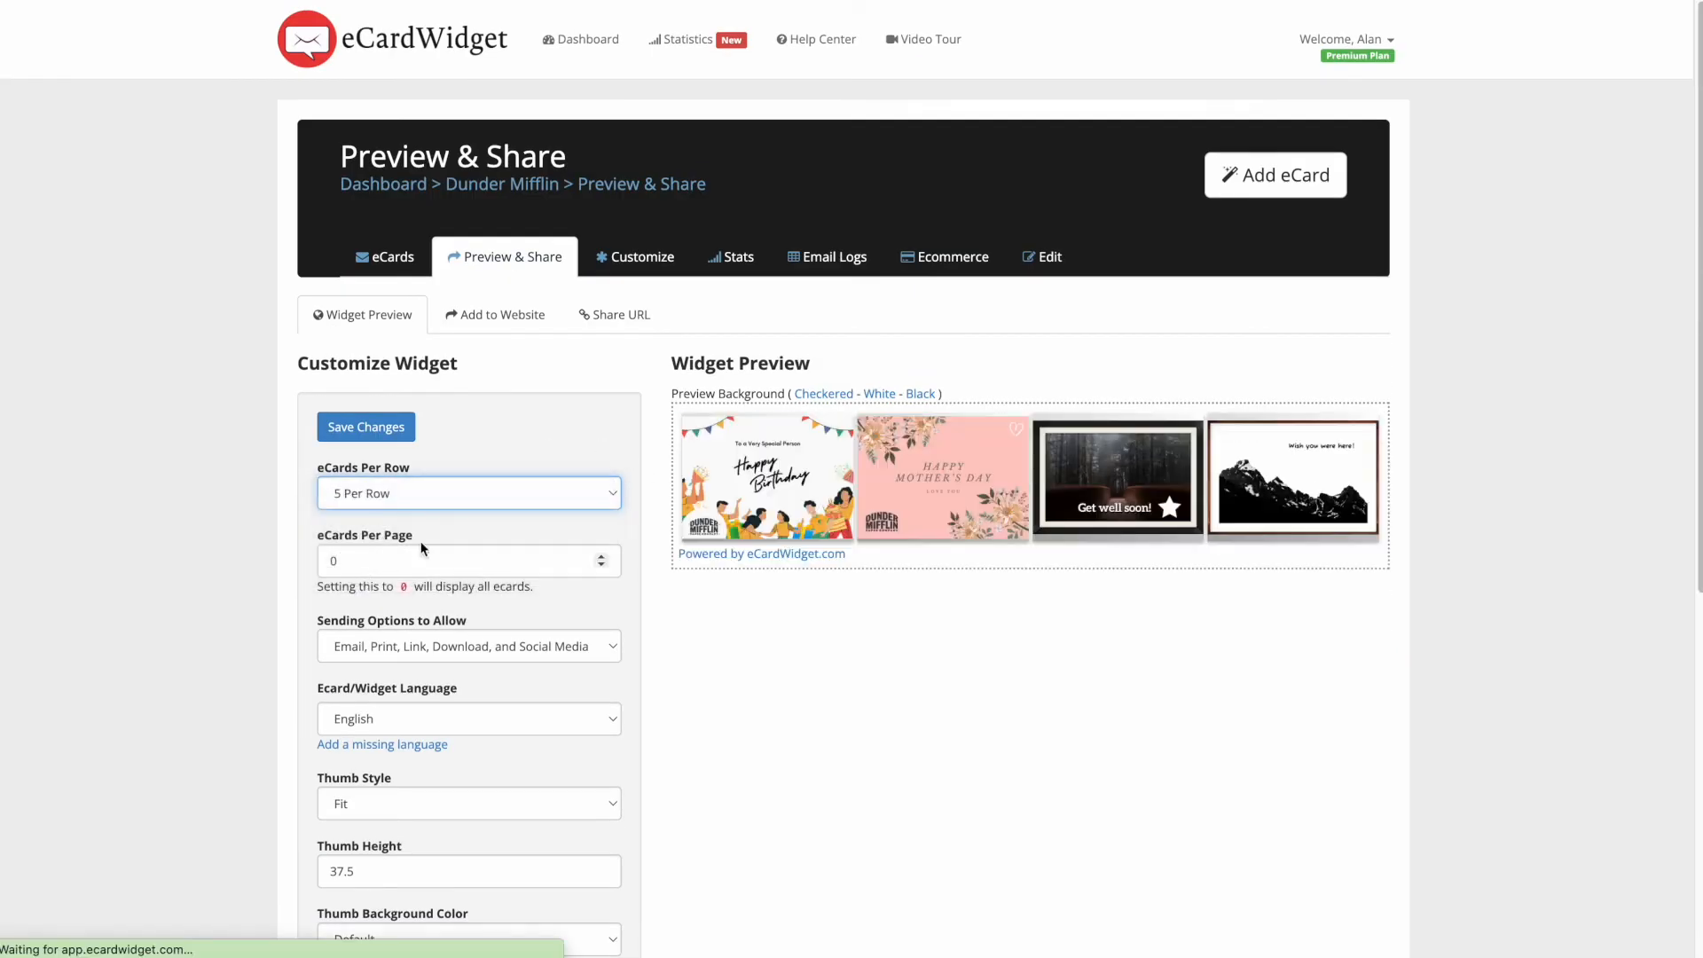
pyautogui.click(477, 500)
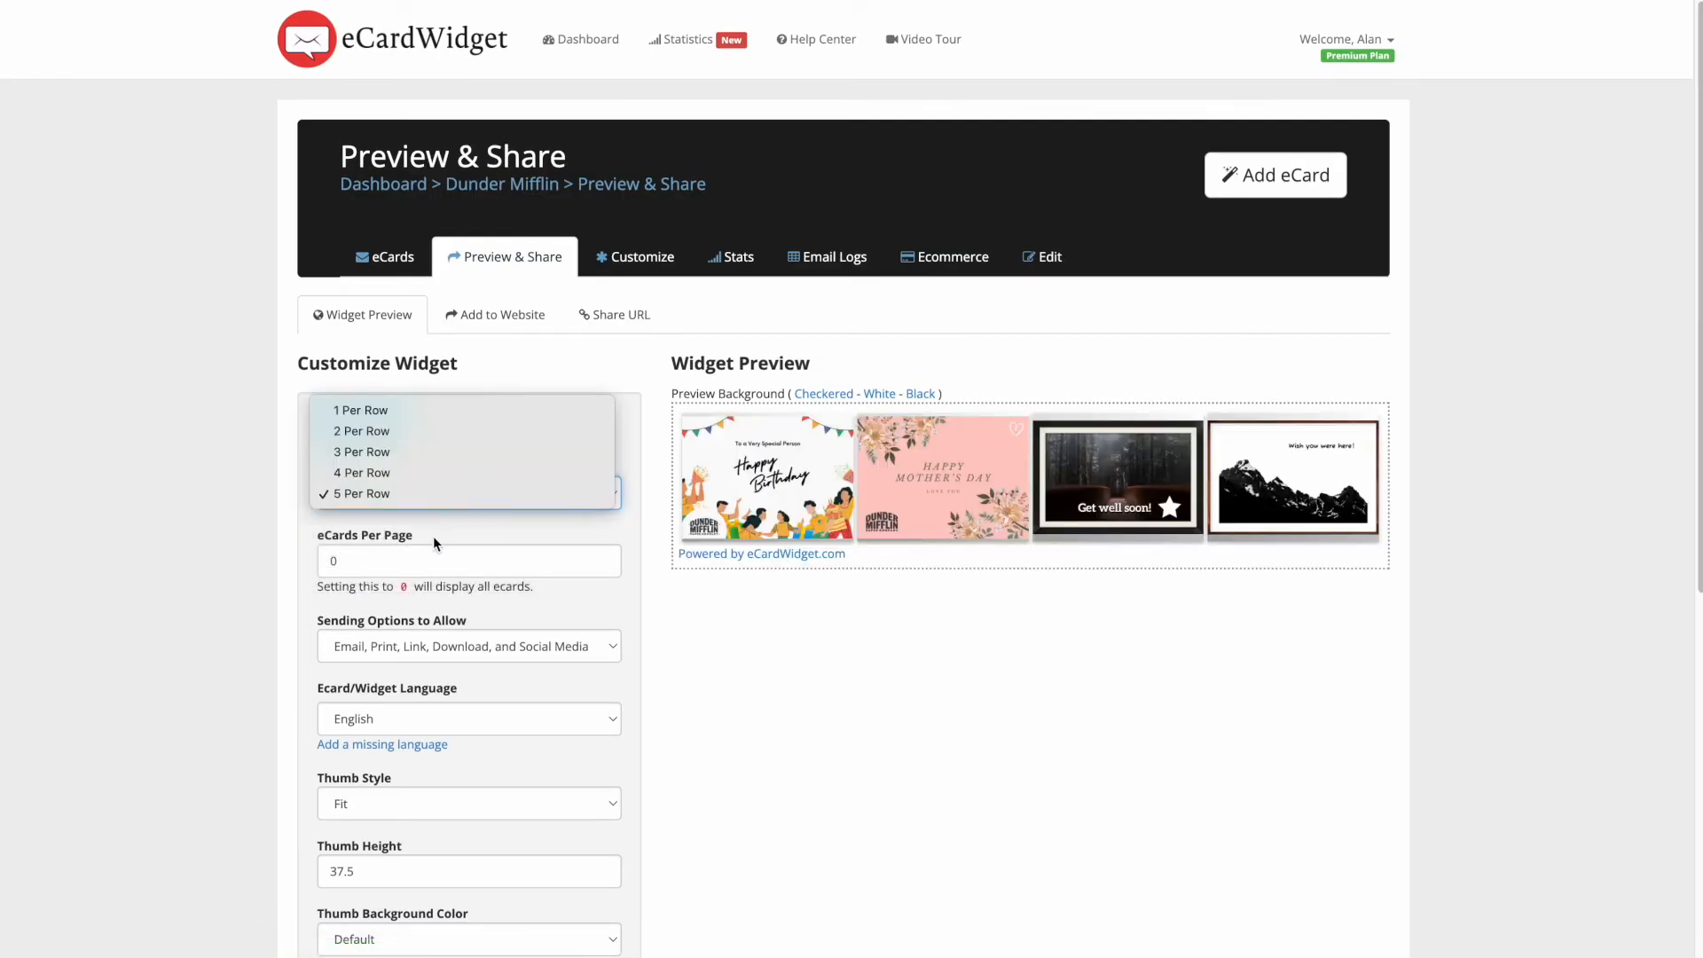
pyautogui.click(470, 473)
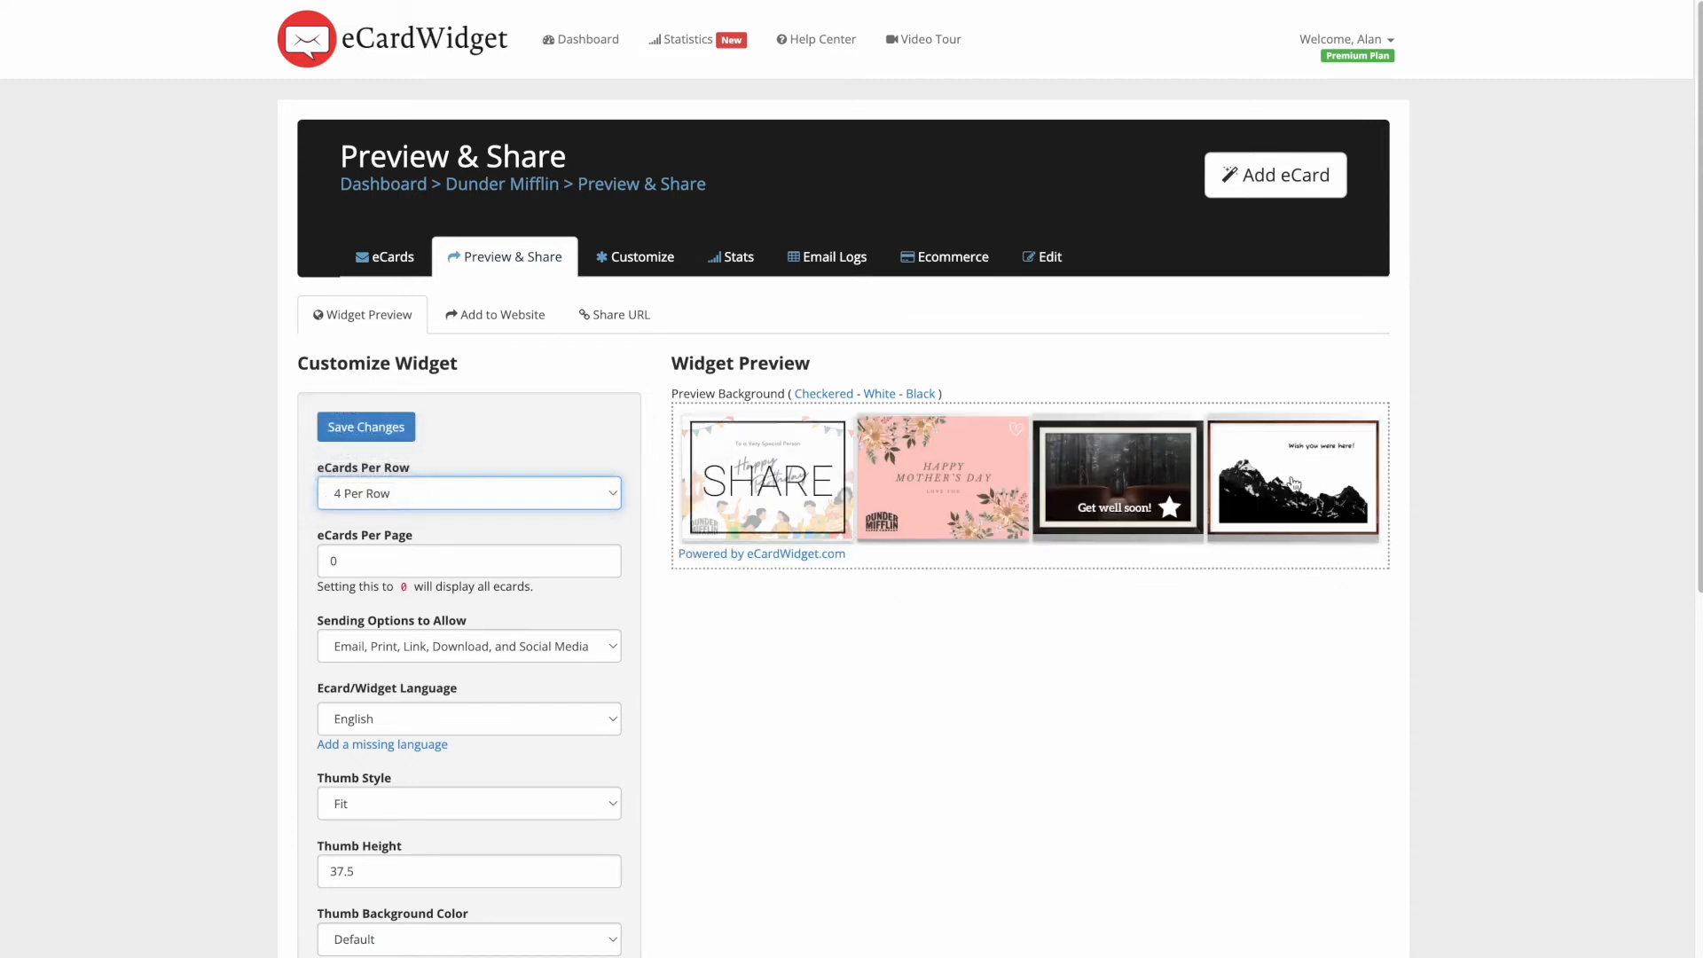
pyautogui.scroll(-3, 683, 554)
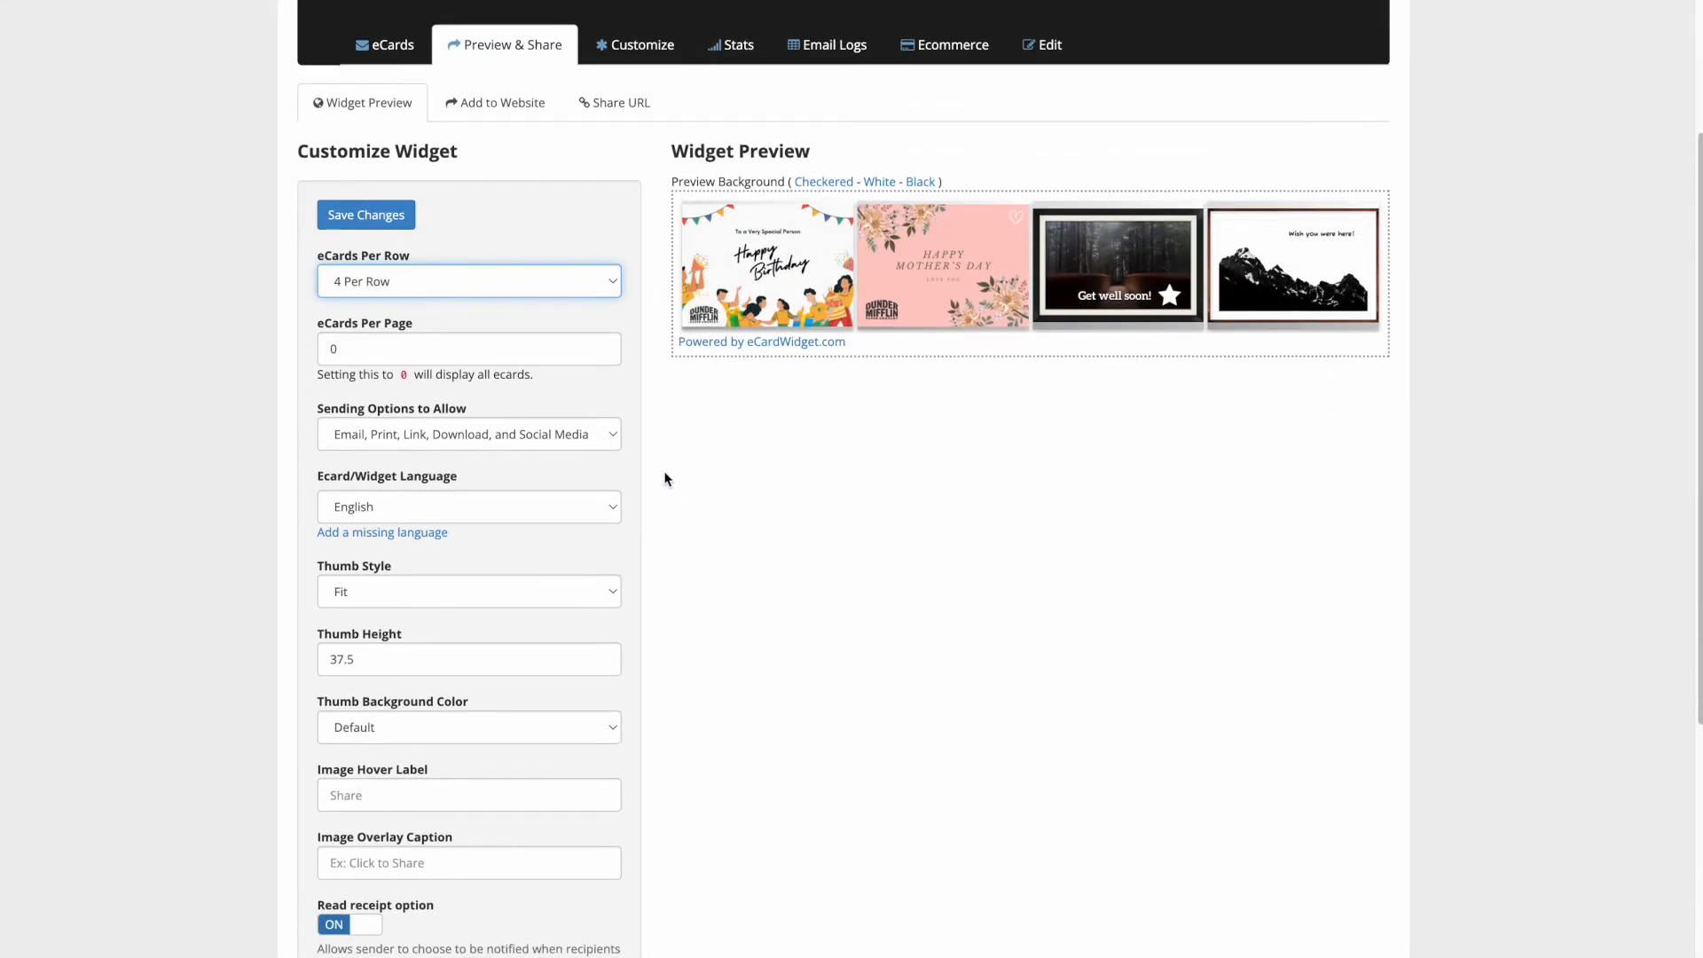
pyautogui.scroll(-1, 642, 421)
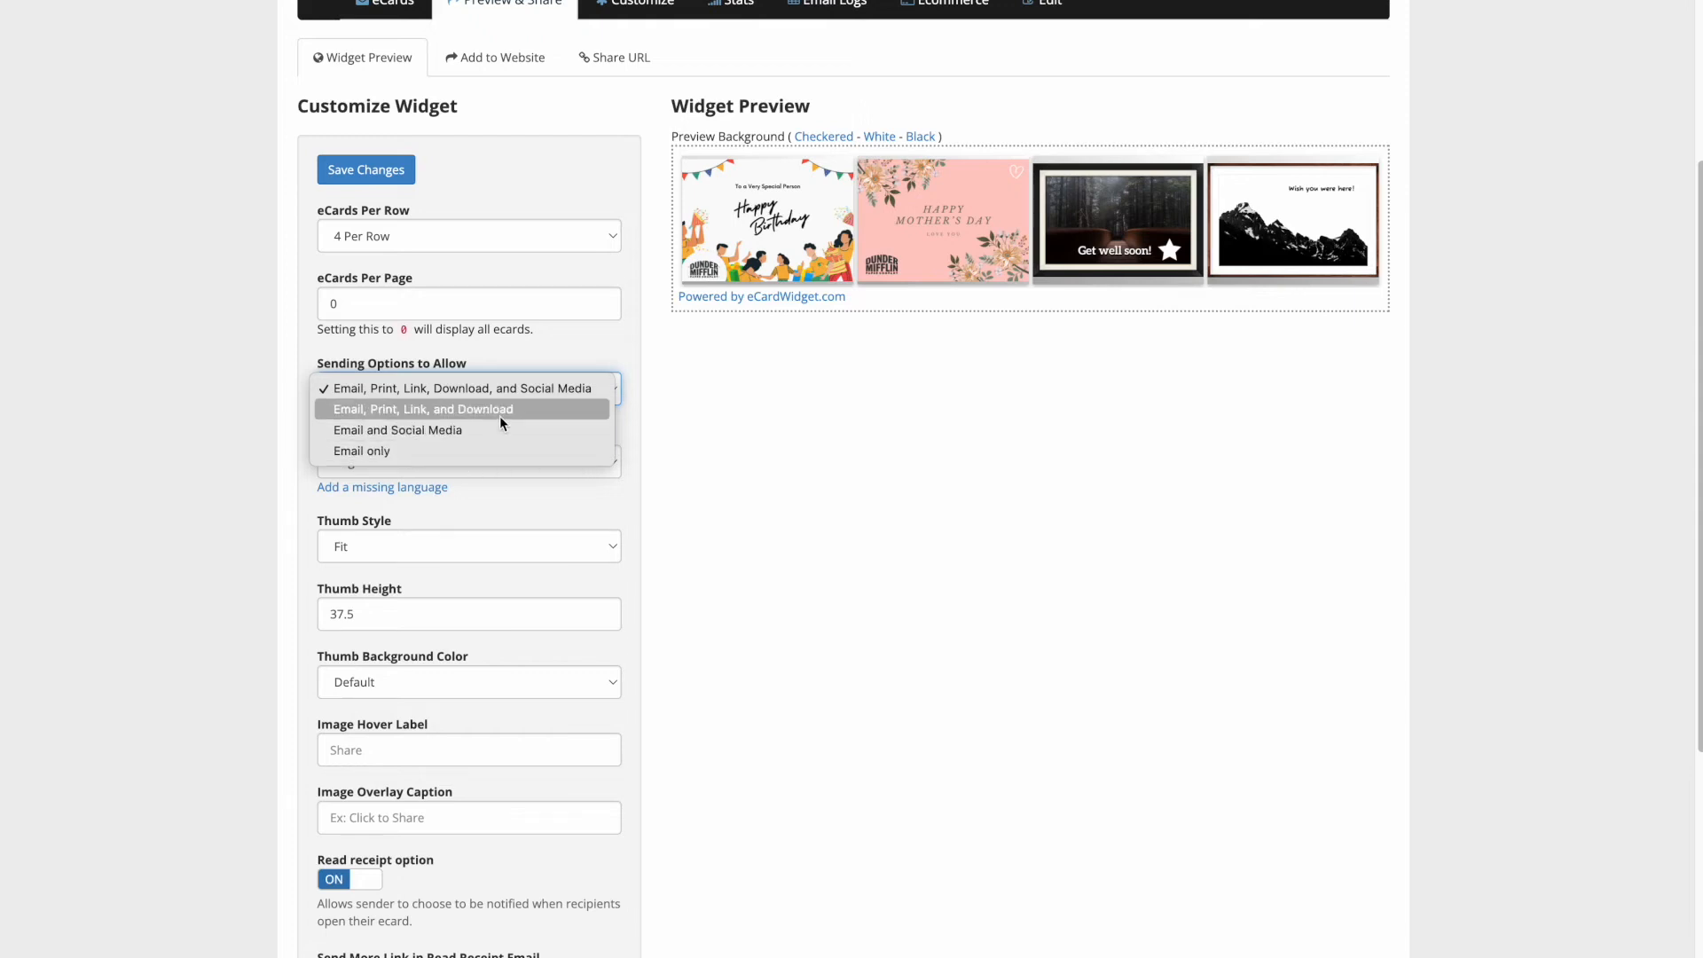
pyautogui.click(647, 426)
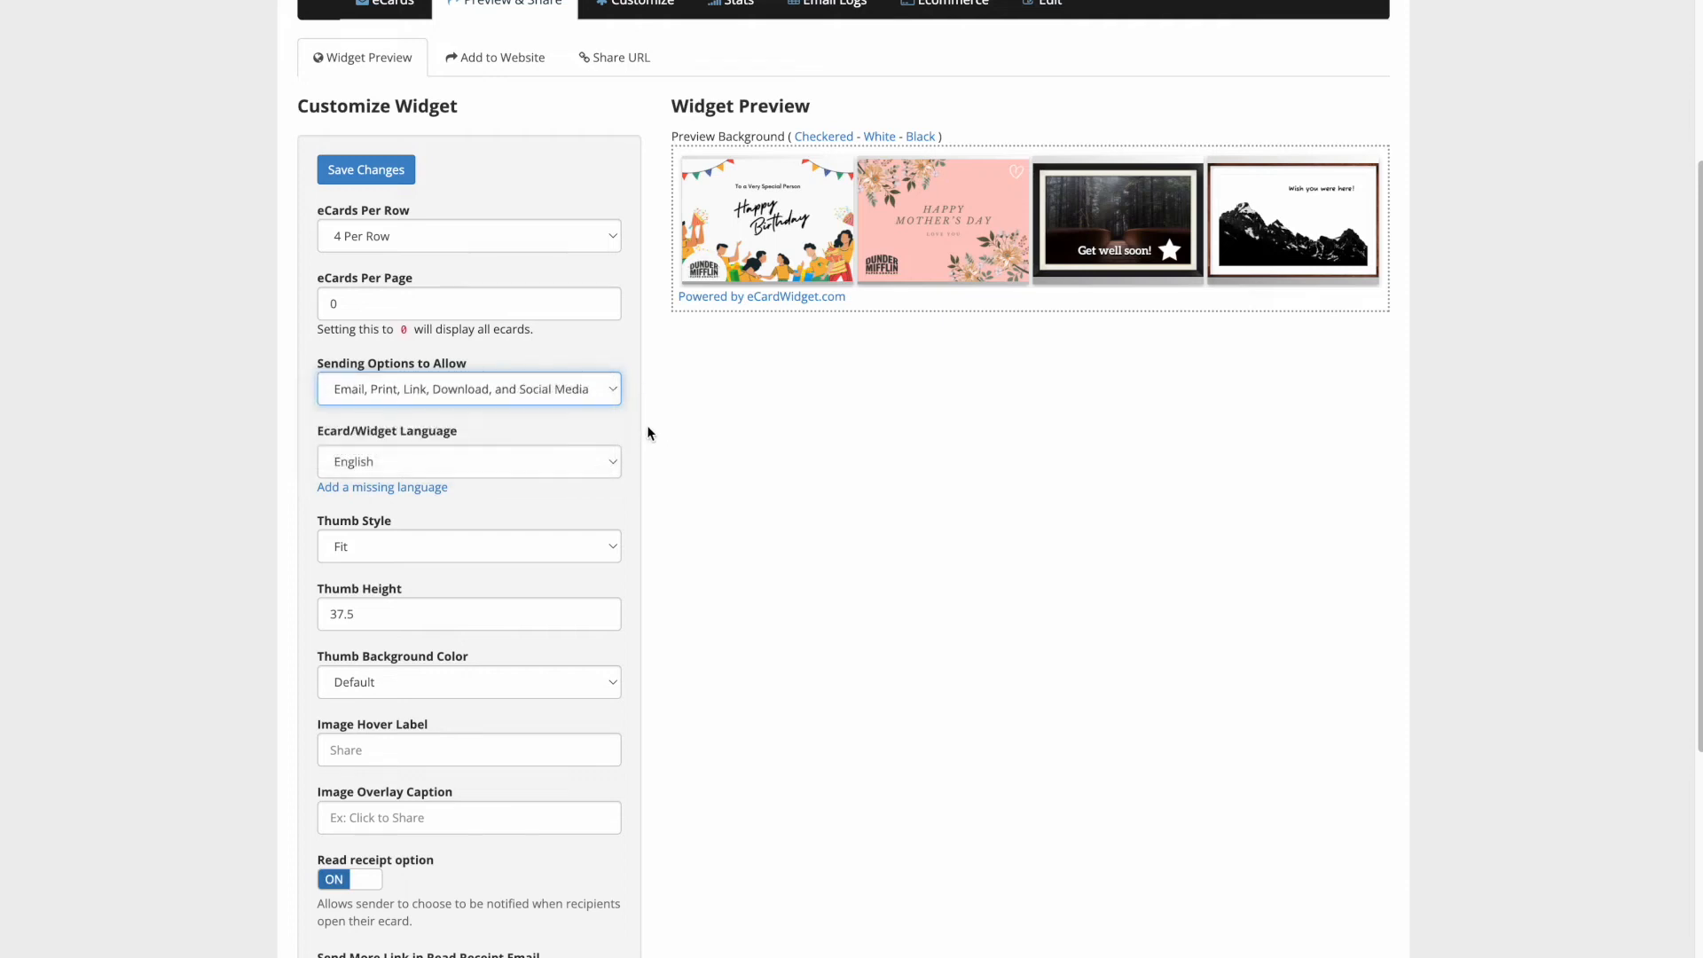
pyautogui.click(518, 460)
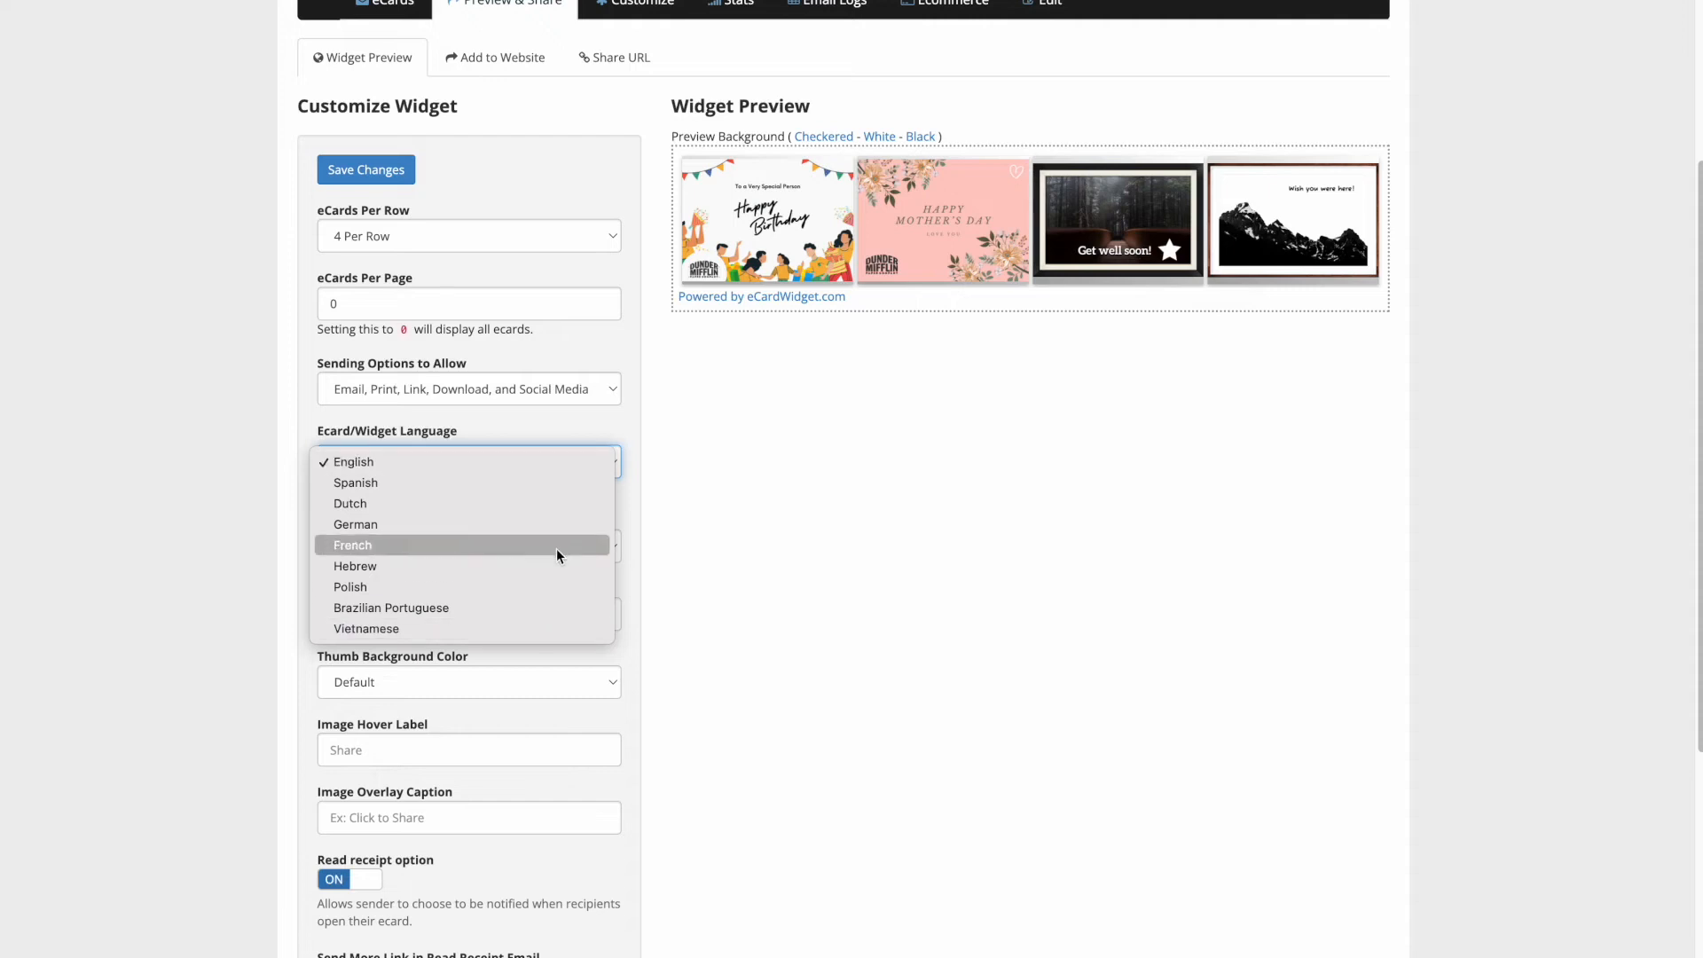
pyautogui.click(684, 447)
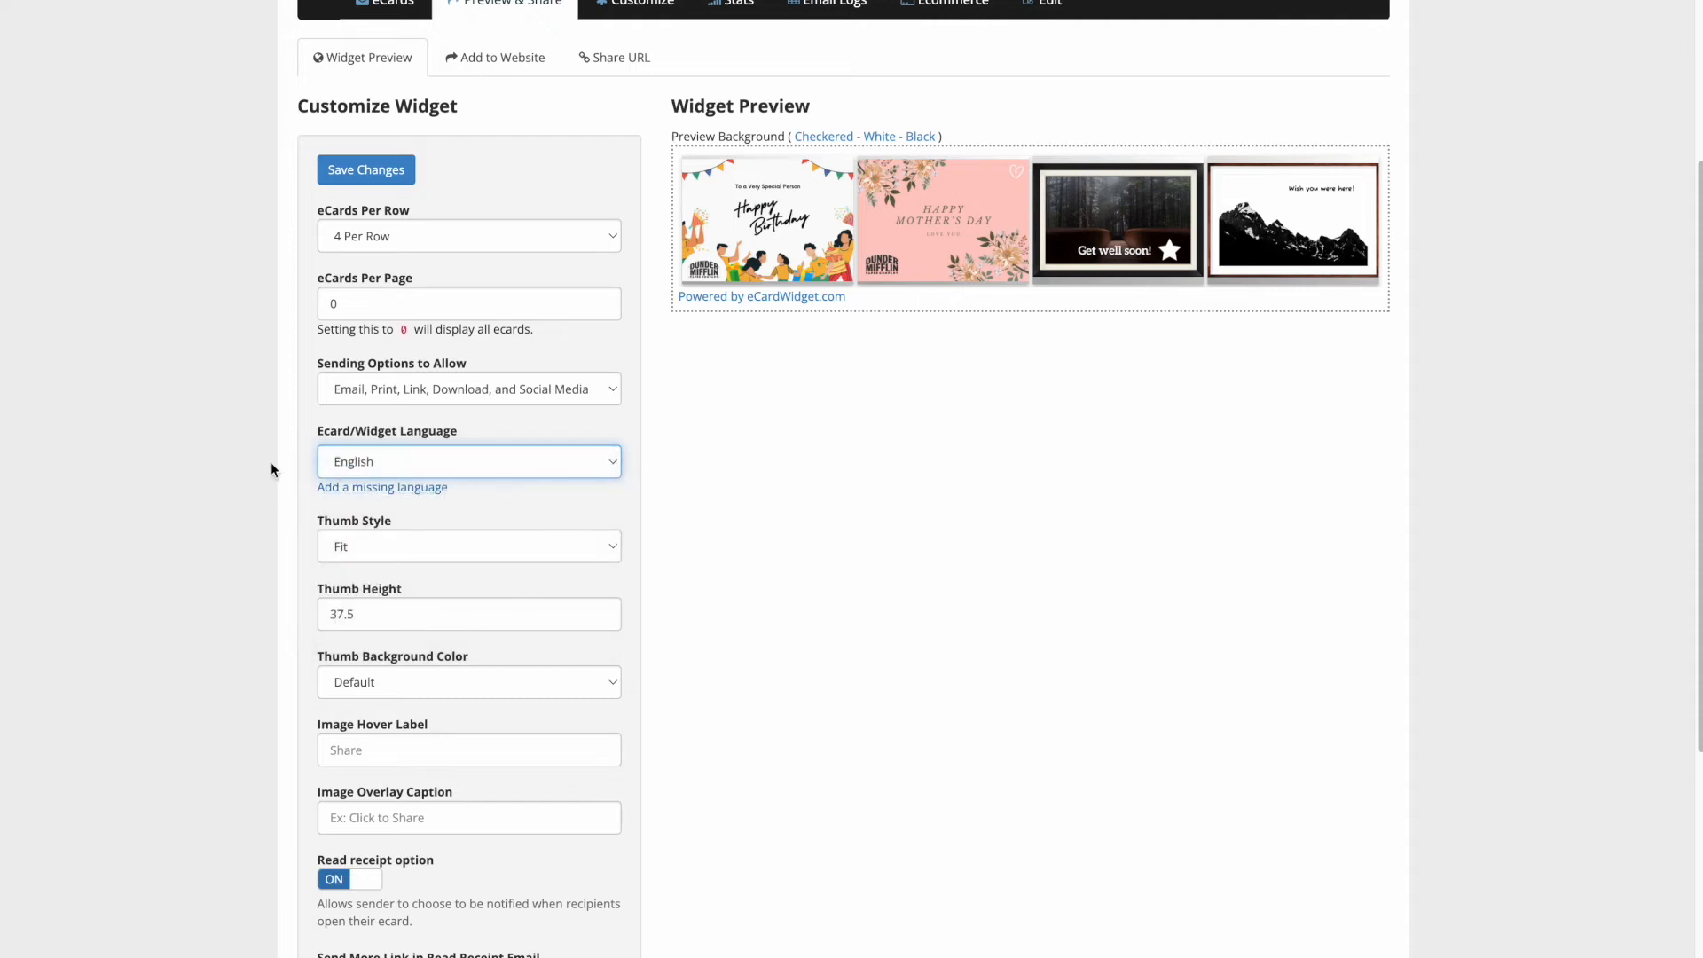
pyautogui.scroll(-2, 271, 468)
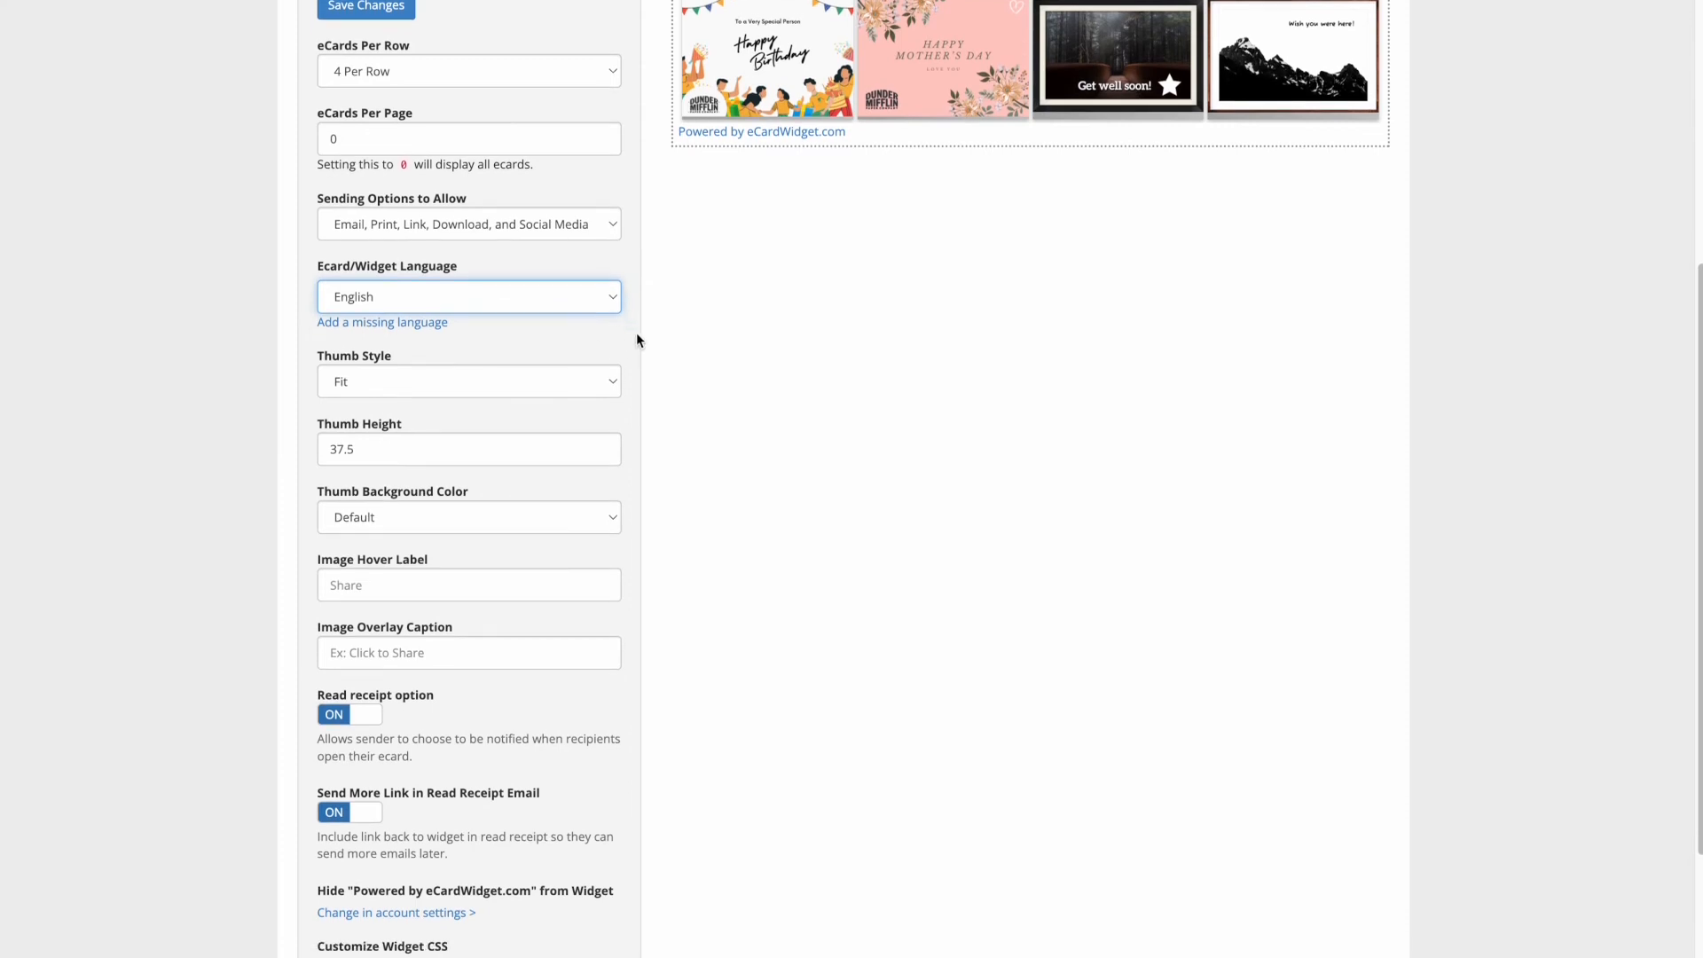
pyautogui.scroll(2, 631, 338)
pyautogui.scroll(-2, 376, 561)
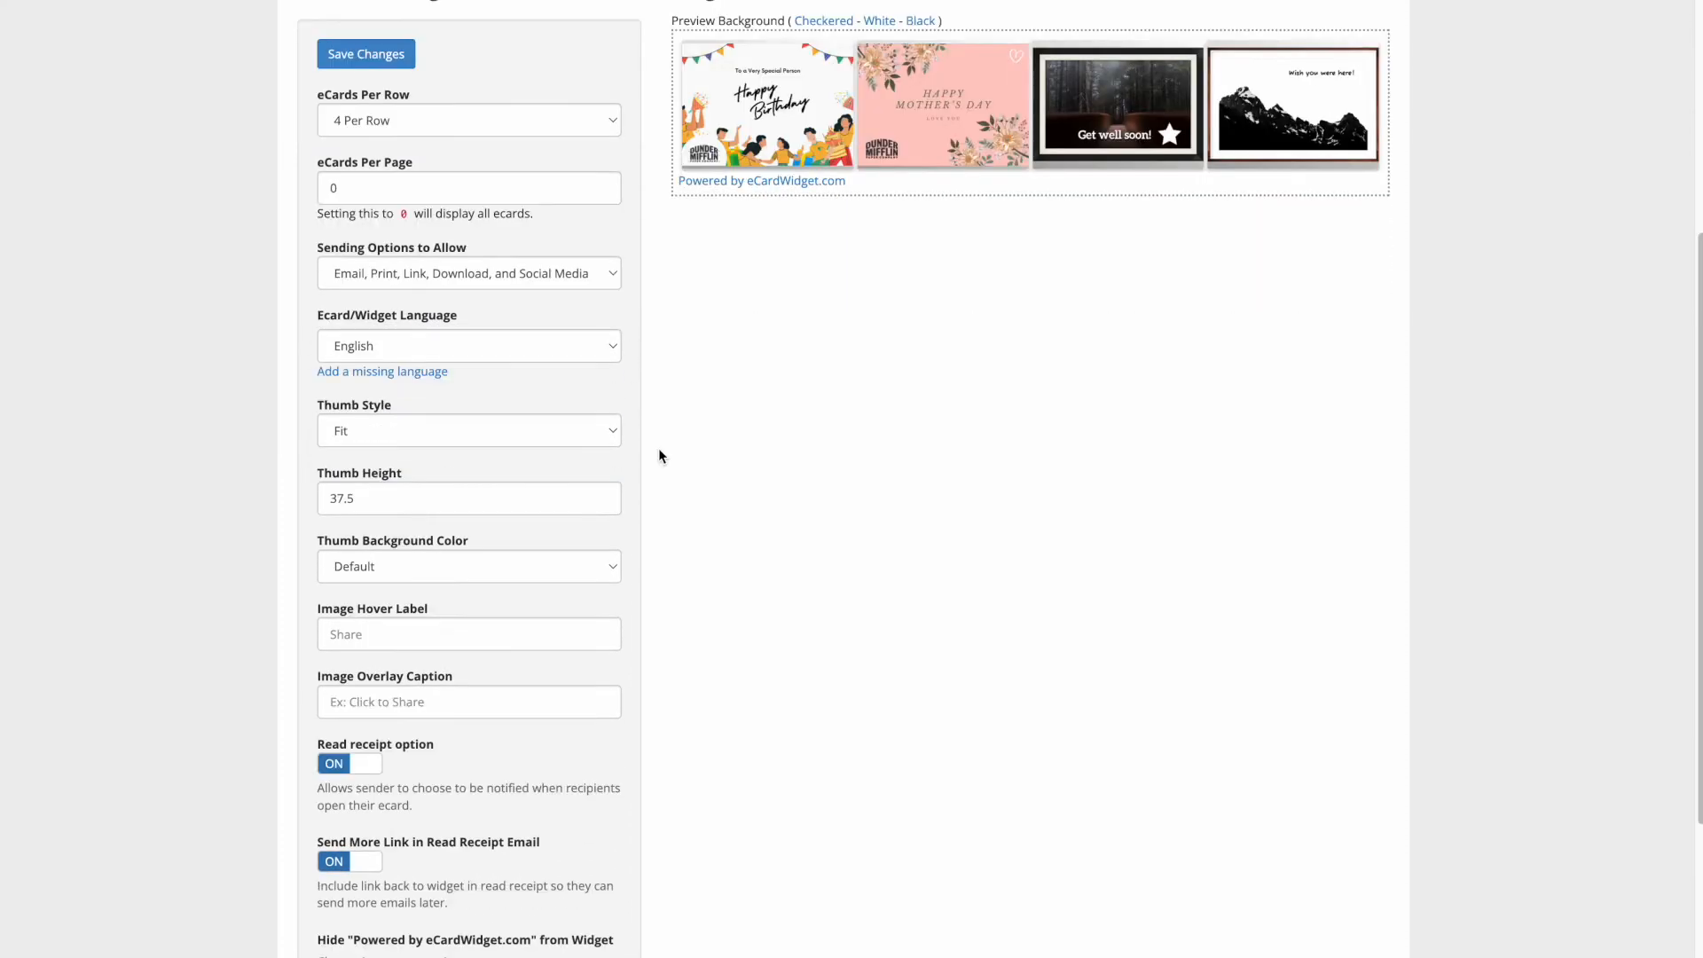
pyautogui.click(573, 431)
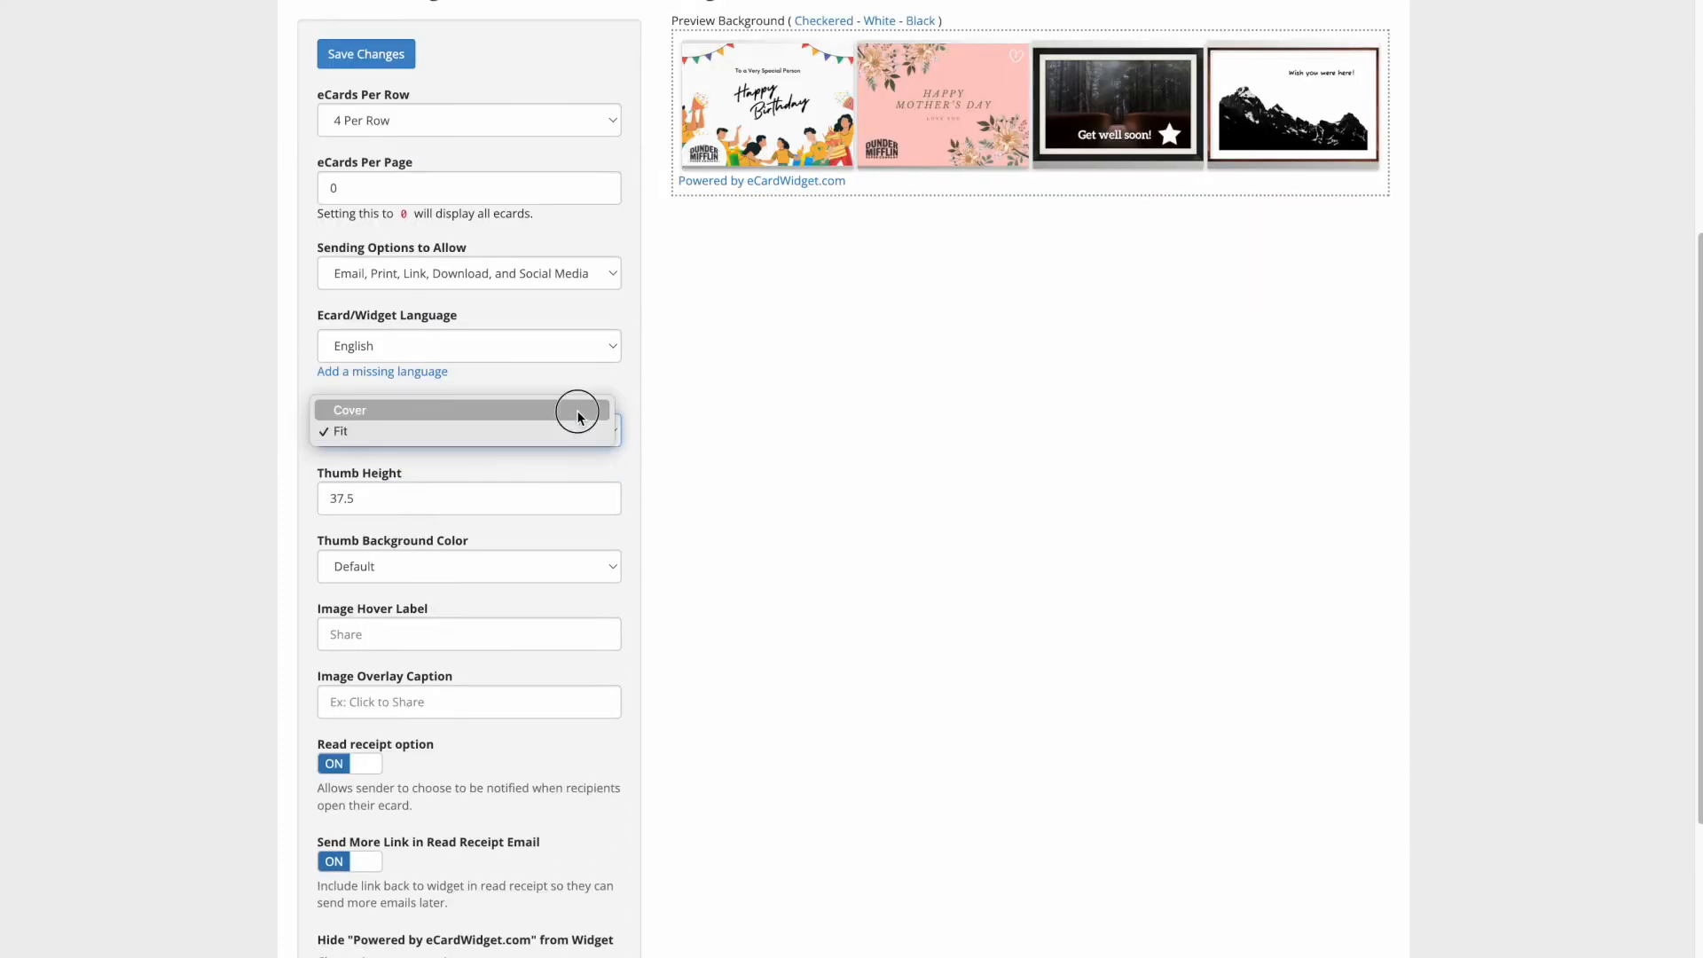
pyautogui.click(577, 412)
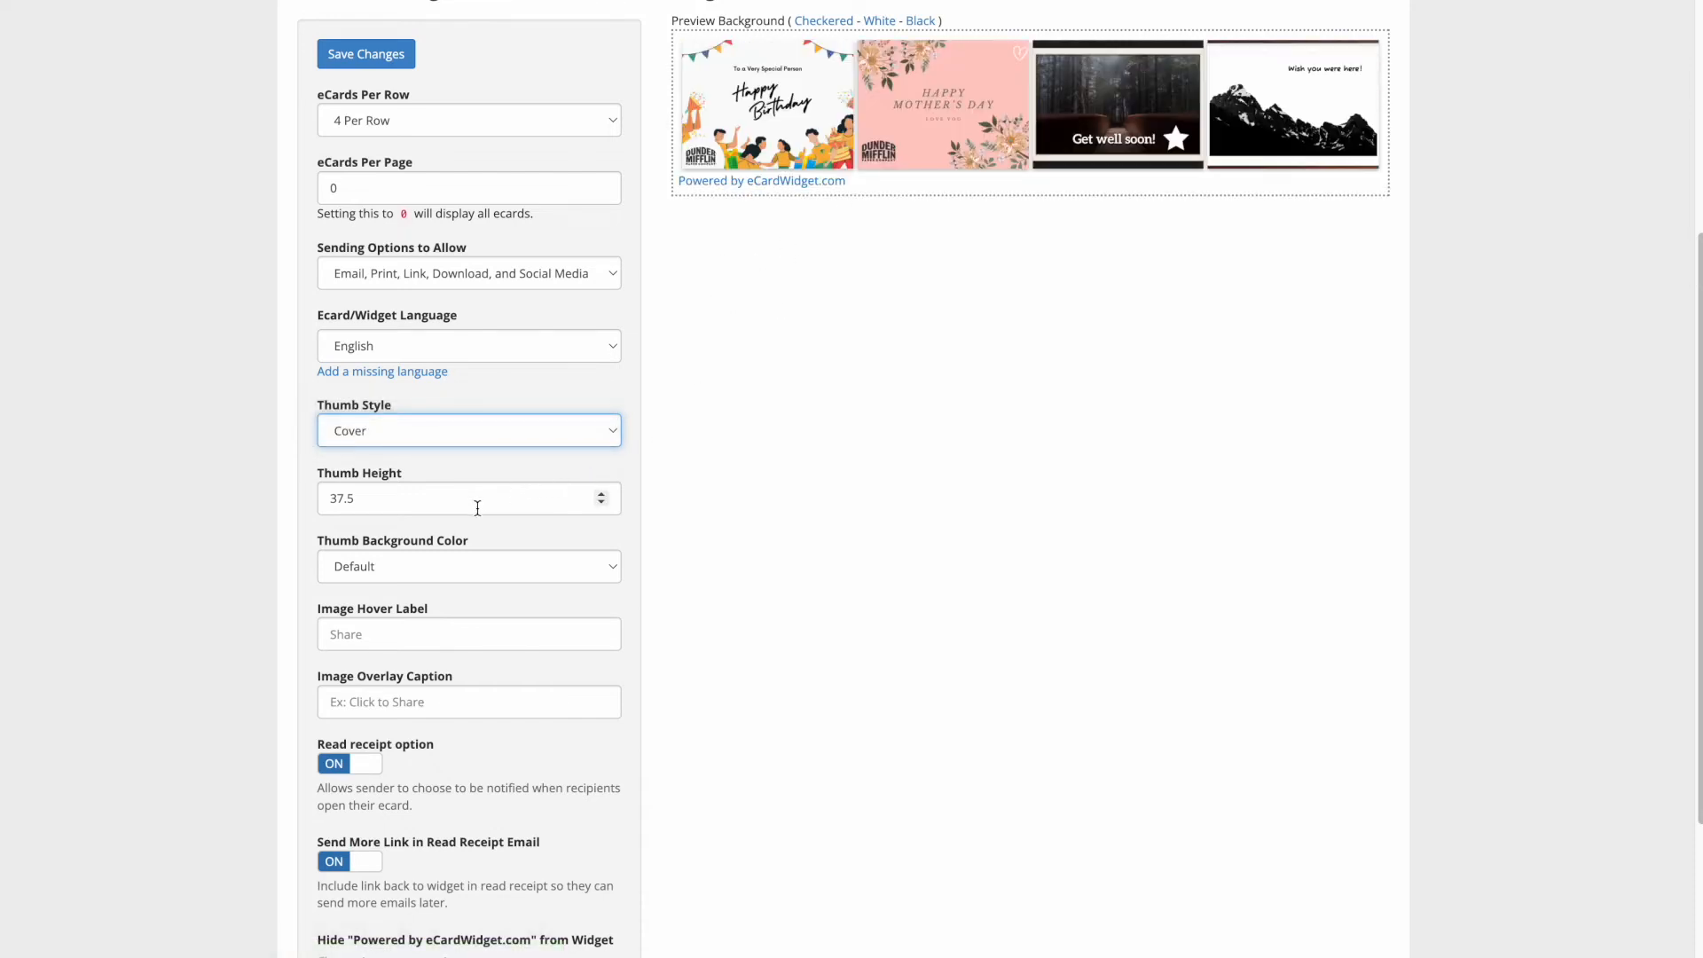
pyautogui.click(533, 429)
pyautogui.click(472, 456)
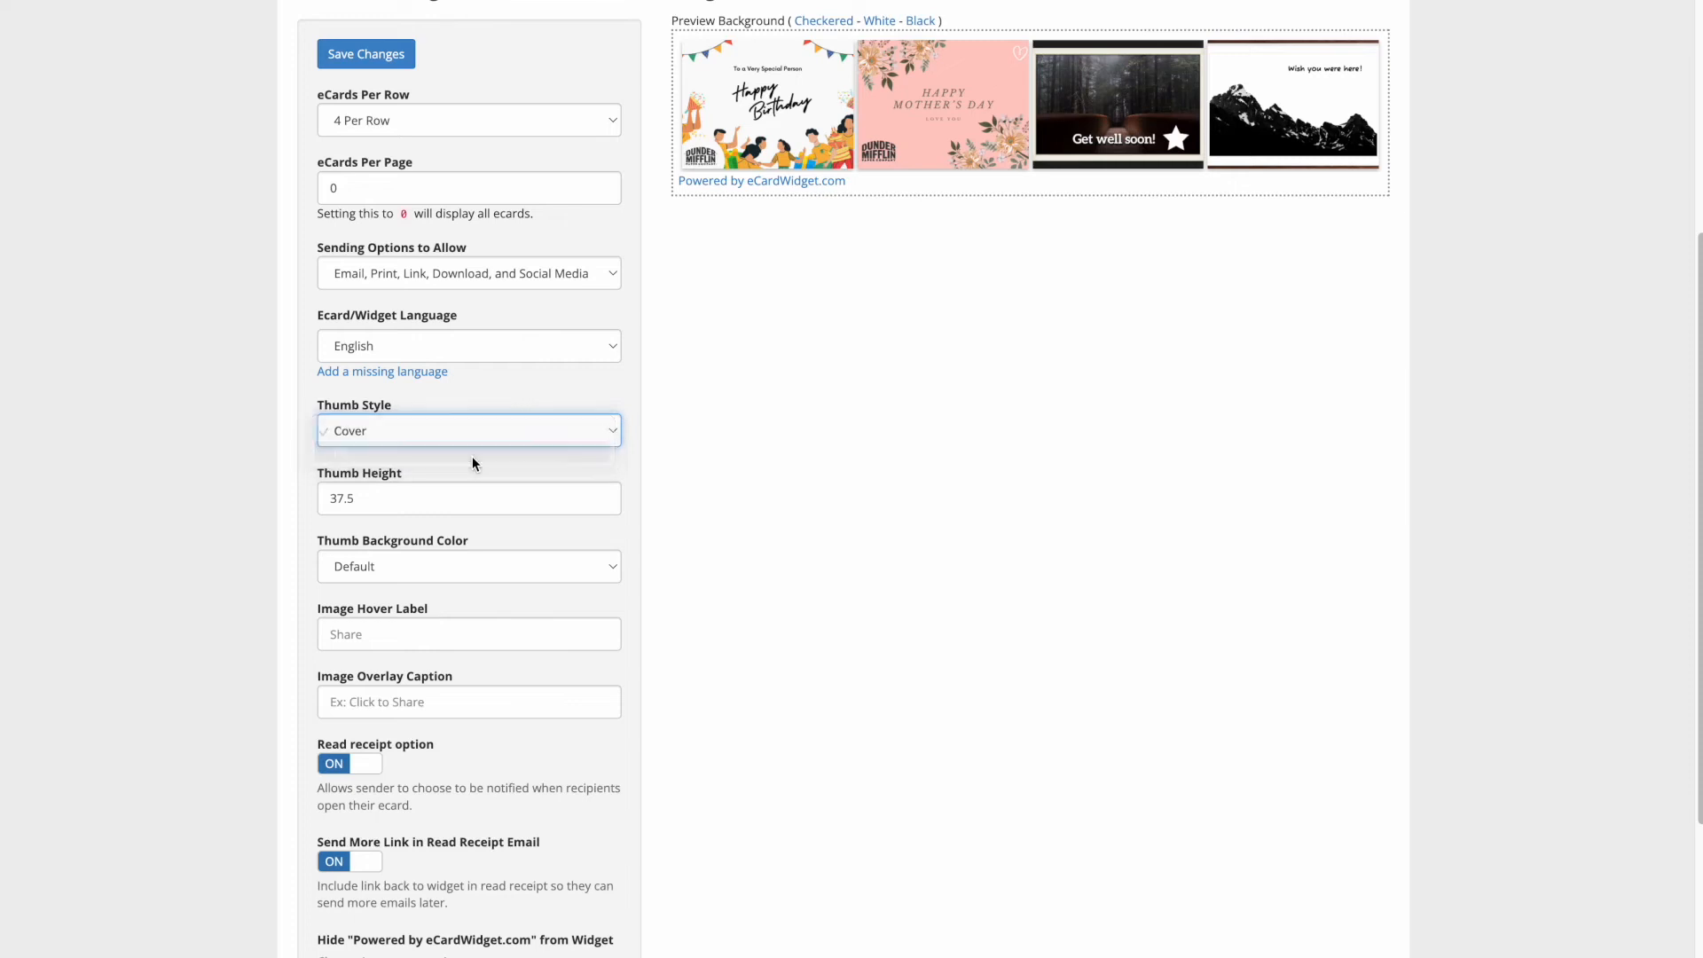
pyautogui.click(445, 496)
pyautogui.moveTo(334, 500); pyautogui.dragTo(340, 496)
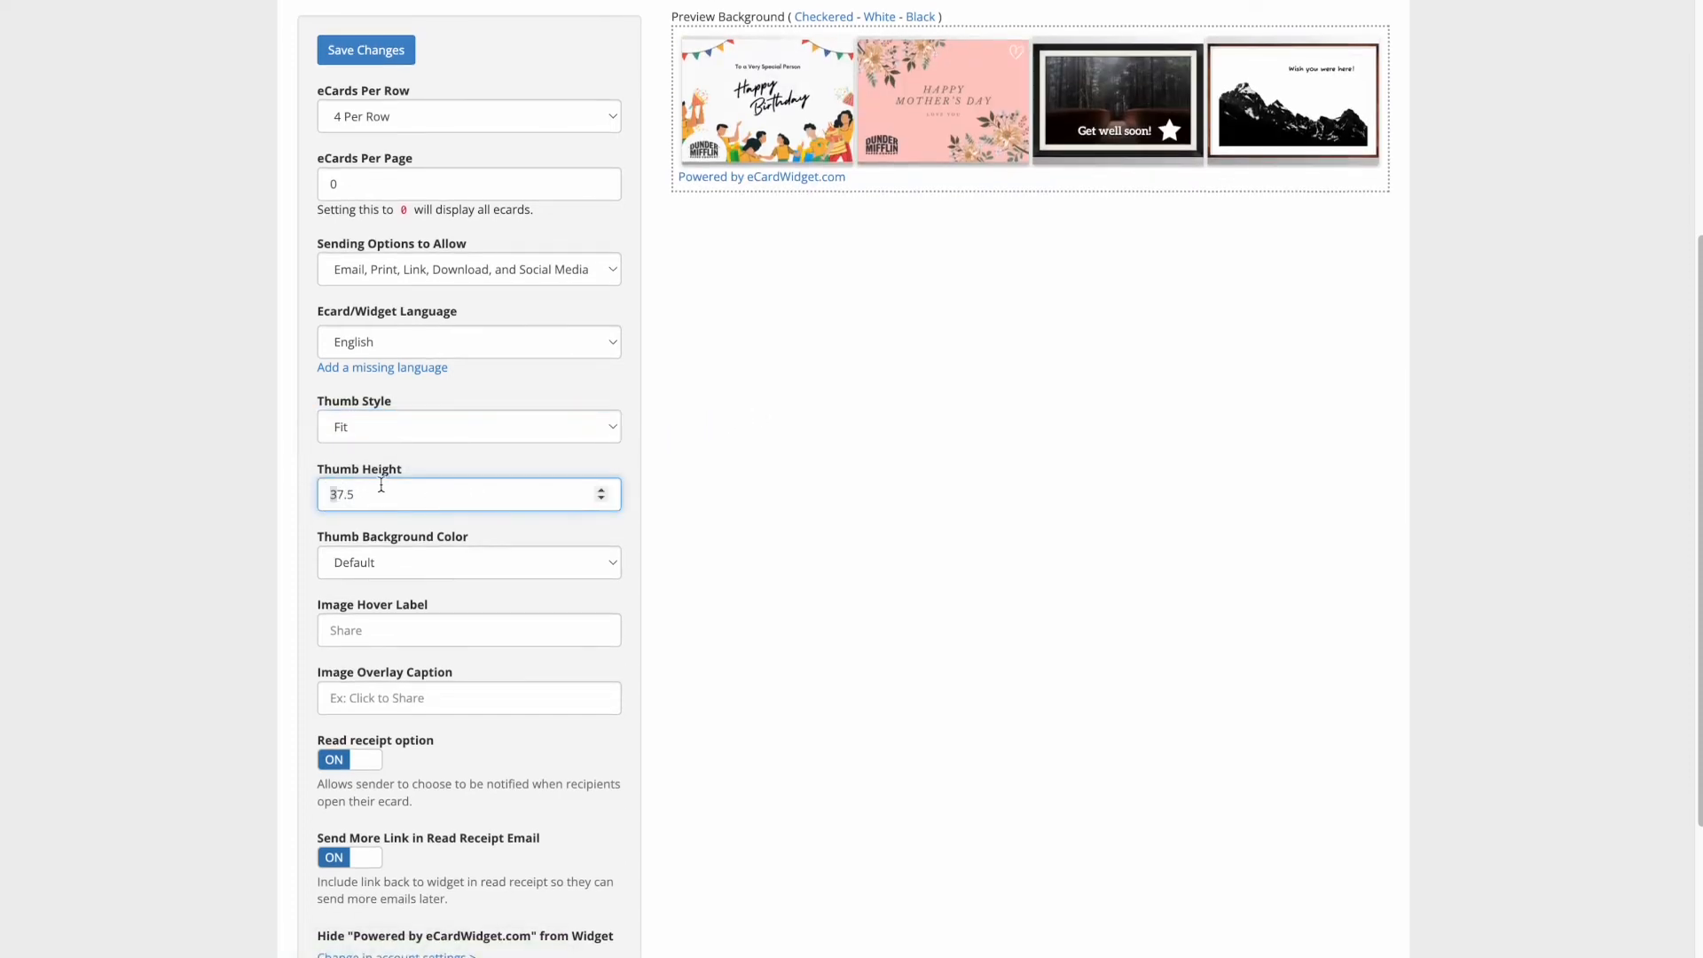
pyautogui.write('13')
pyautogui.scroll(-3, 511, 627)
pyautogui.scroll(7, 641, 455)
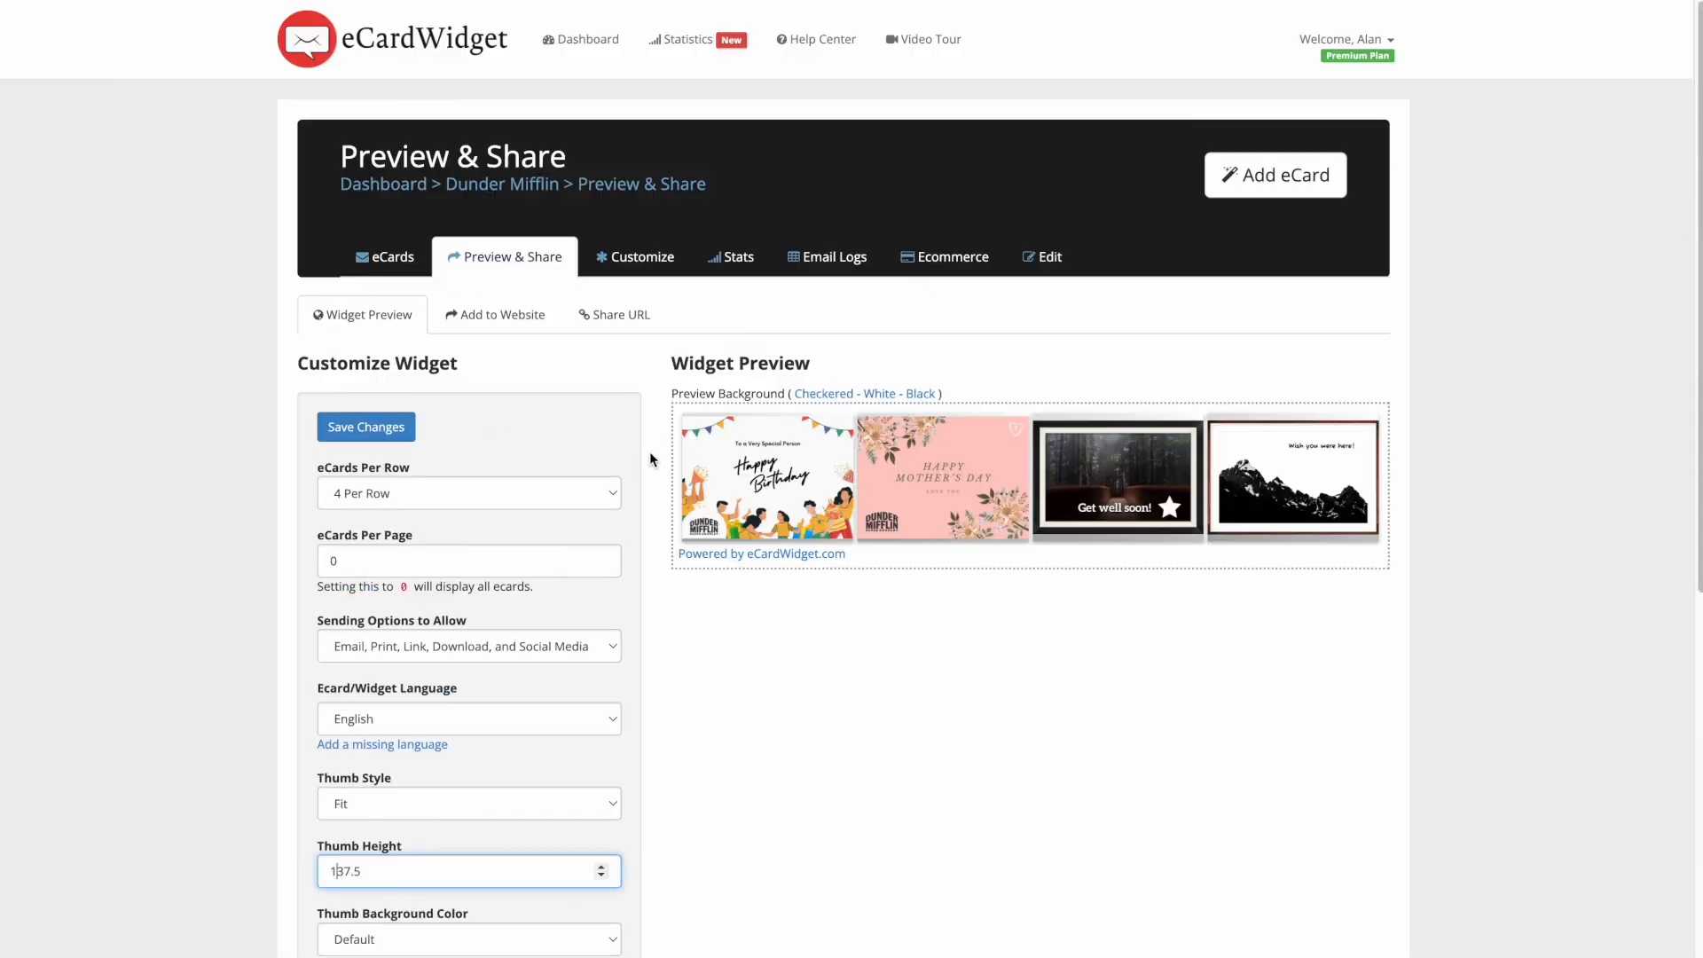
pyautogui.press('Return')
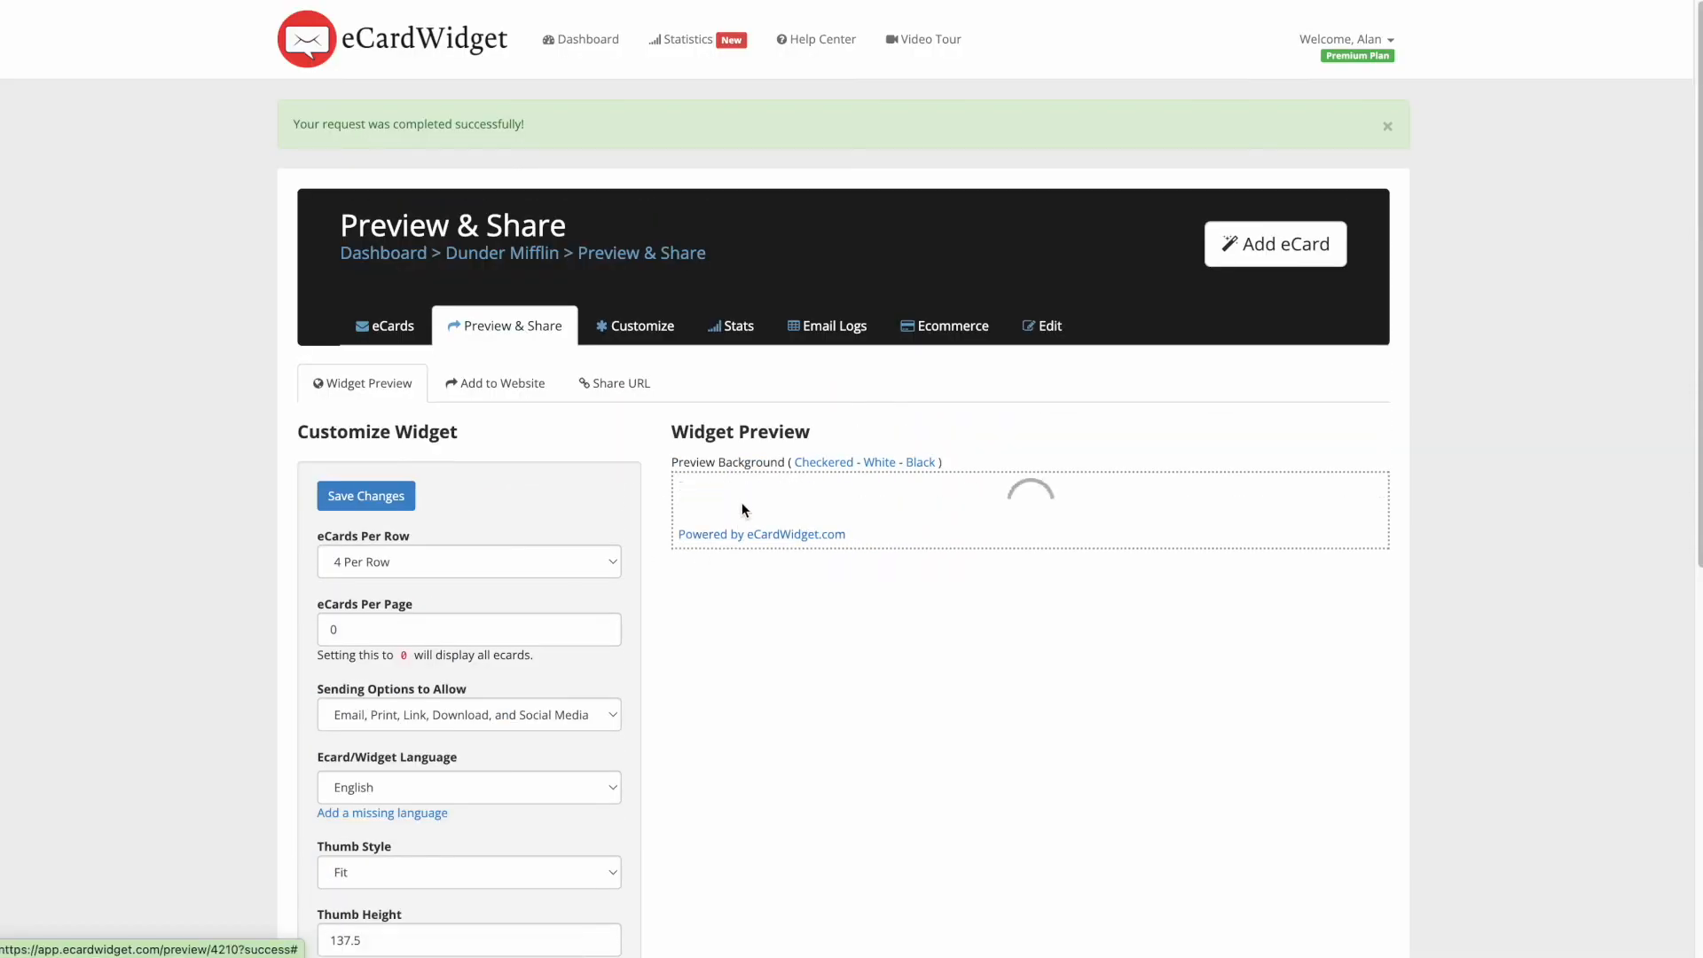
pyautogui.scroll(-1, 798, 477)
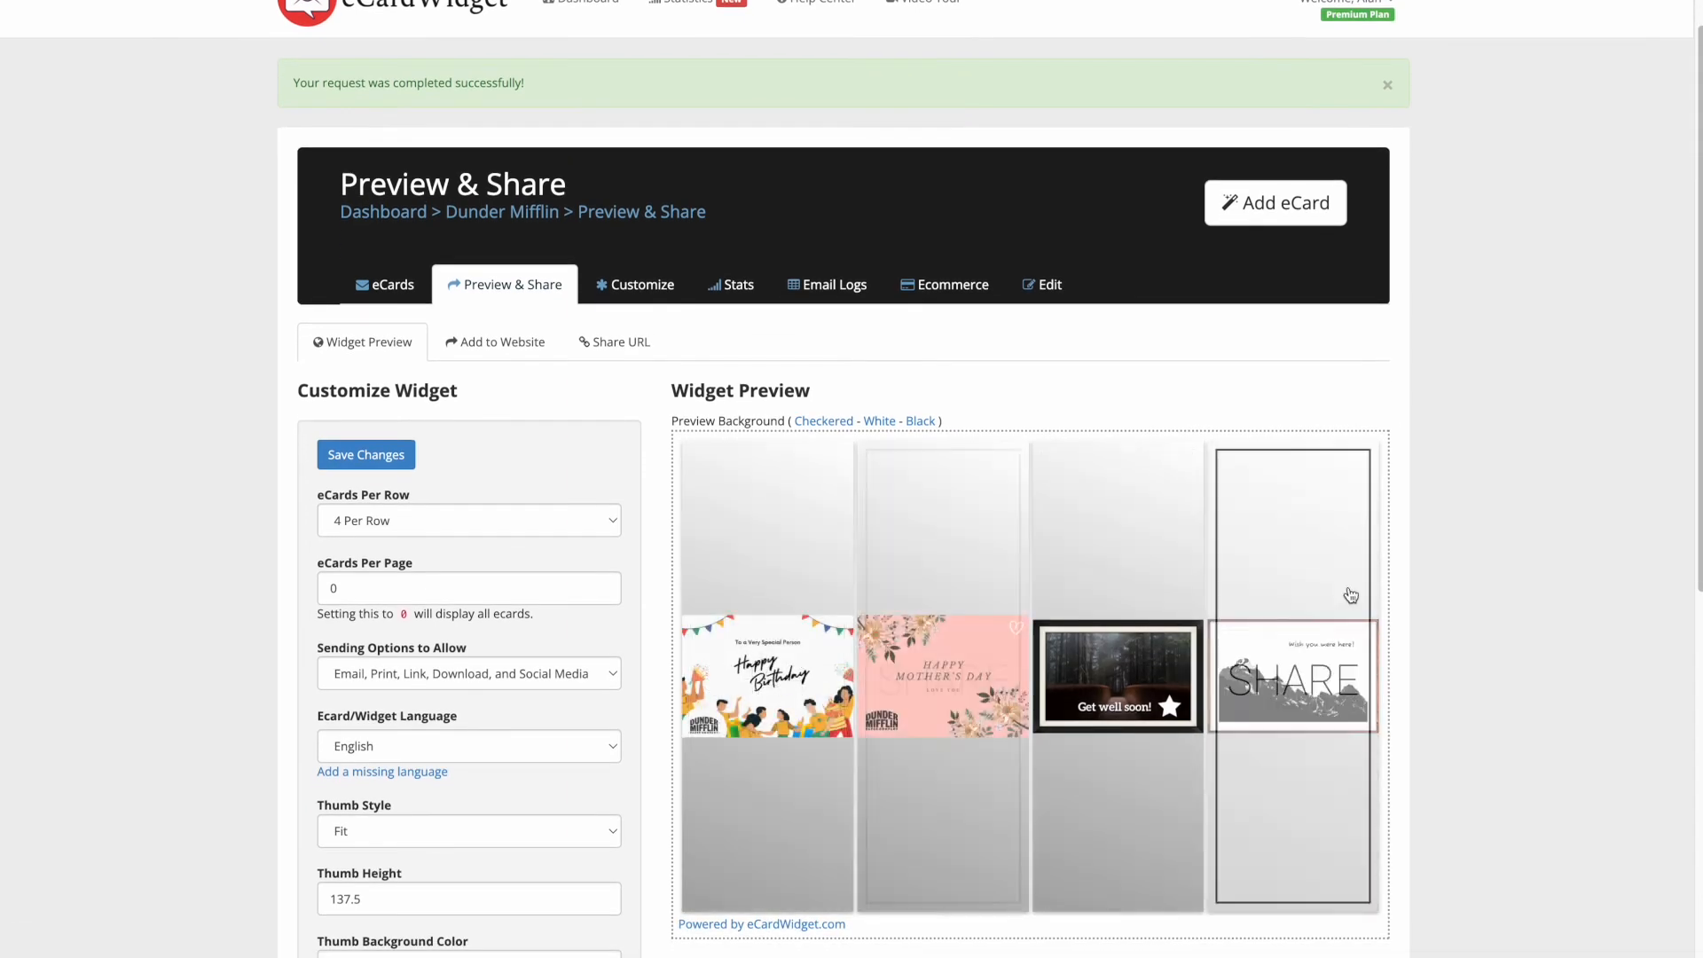
pyautogui.scroll(-5, 1494, 487)
pyautogui.scroll(2, 1383, 426)
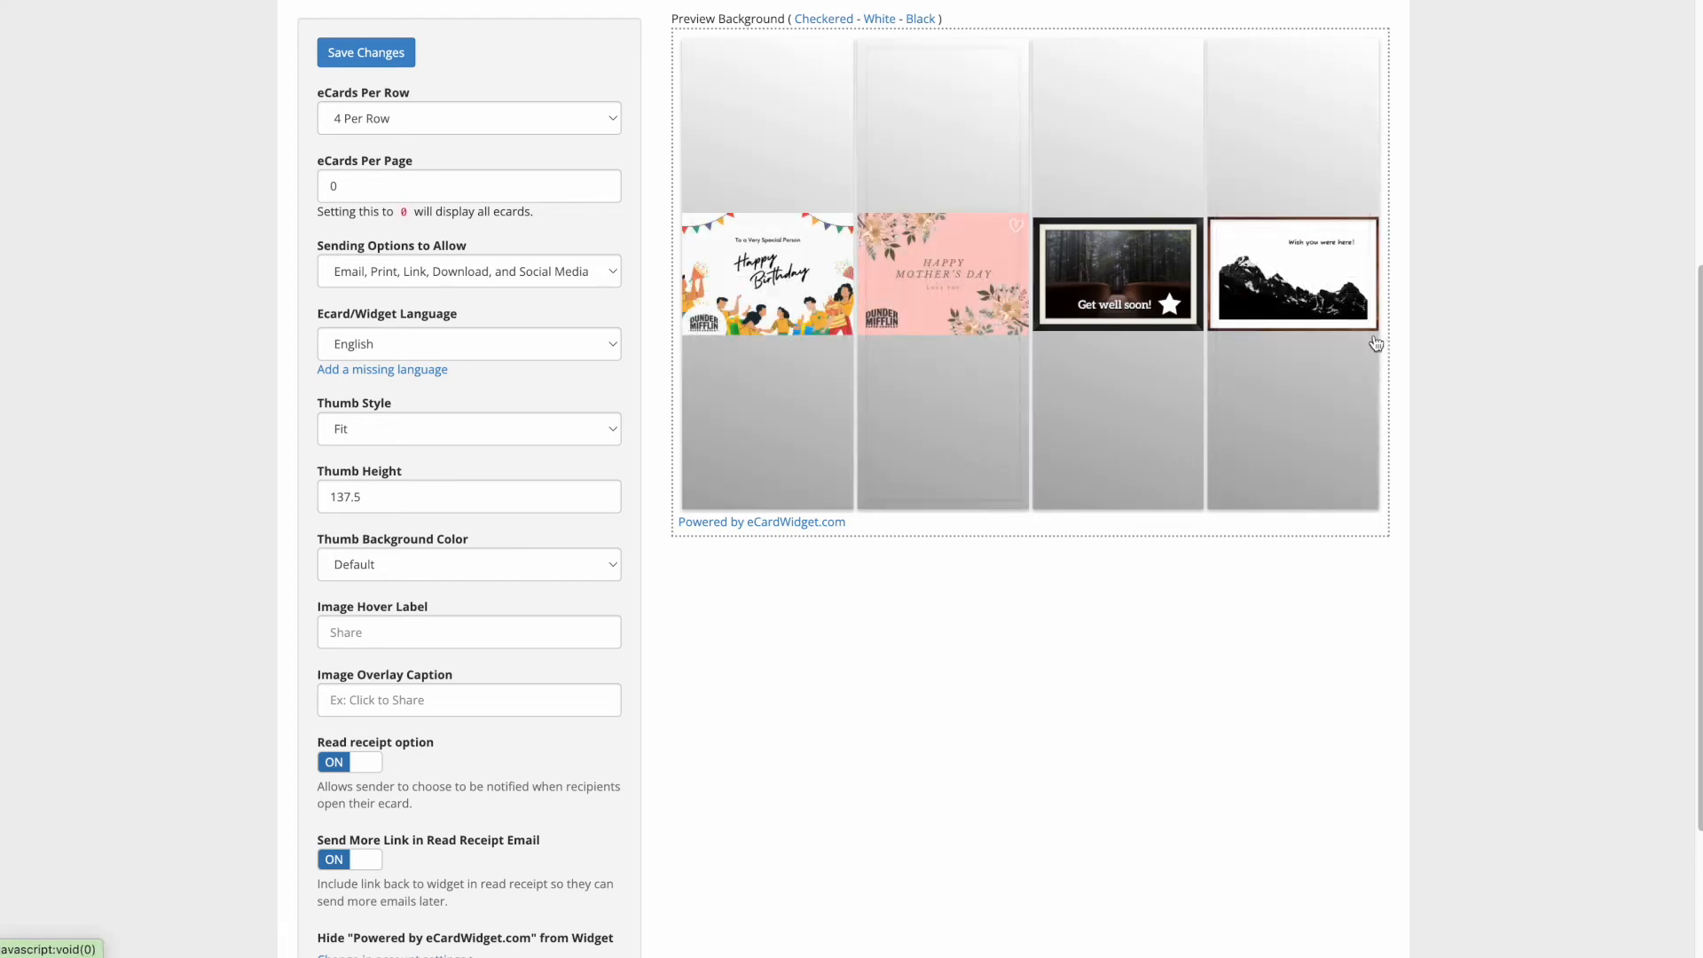
pyautogui.click(336, 499)
pyautogui.press('BackSpace')
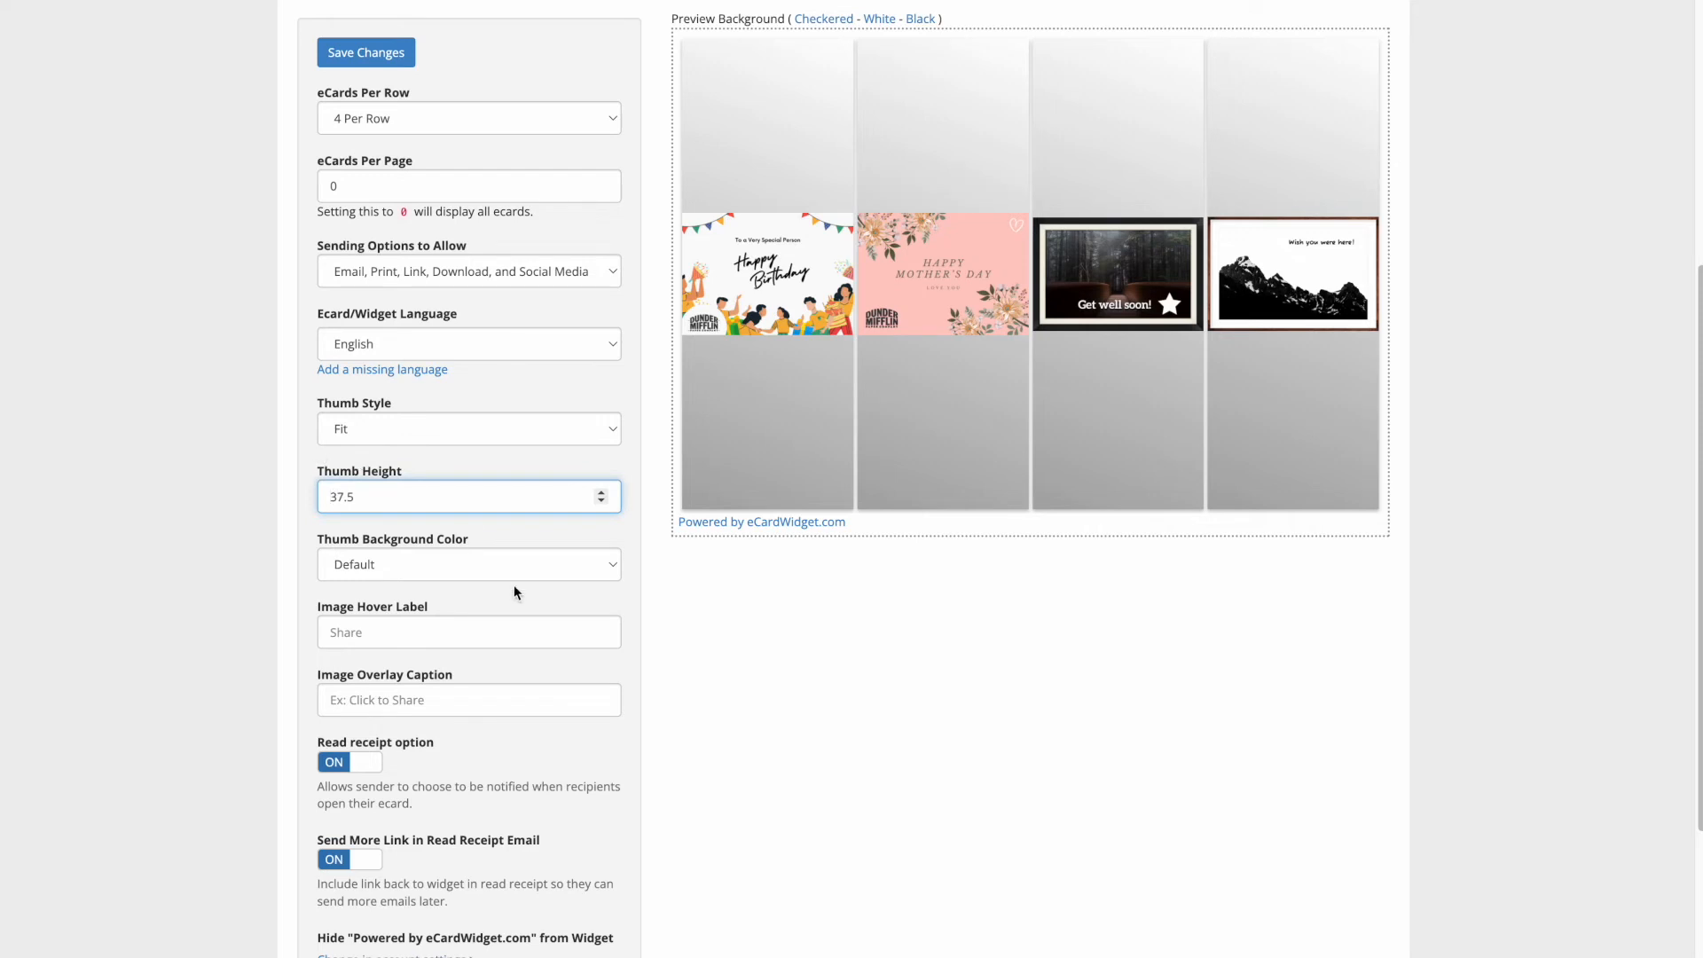
pyautogui.click(737, 632)
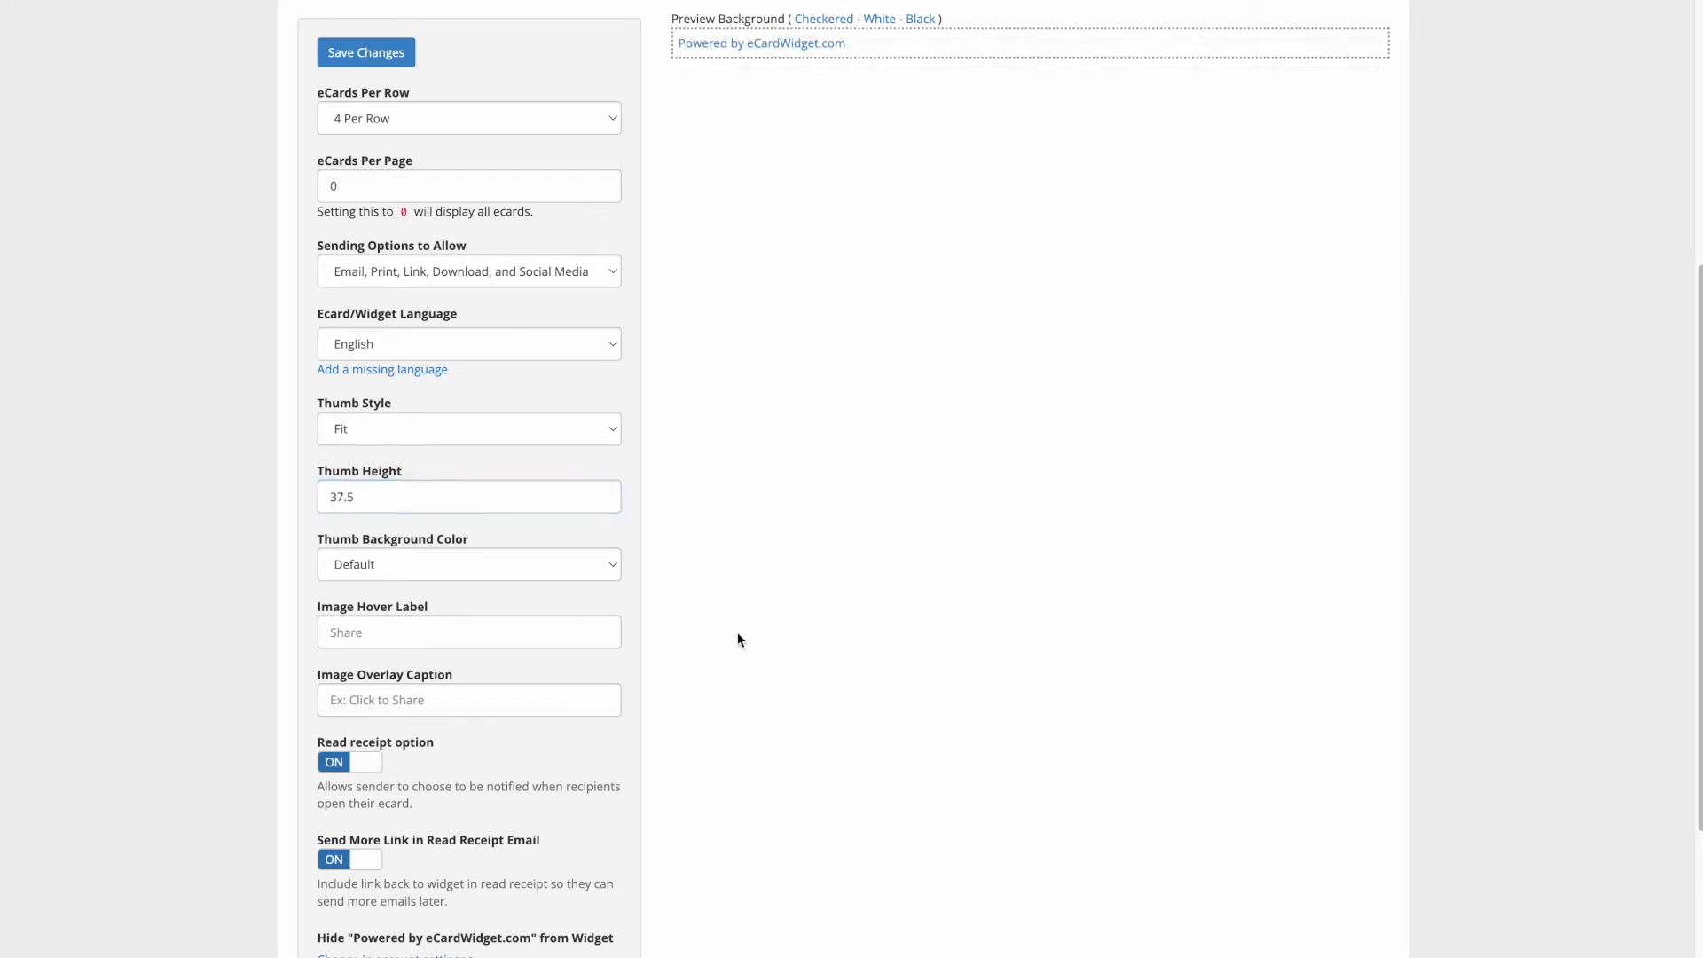
# - Check the thumbnail background colour choices, keeping Default
pyautogui.click(507, 567)
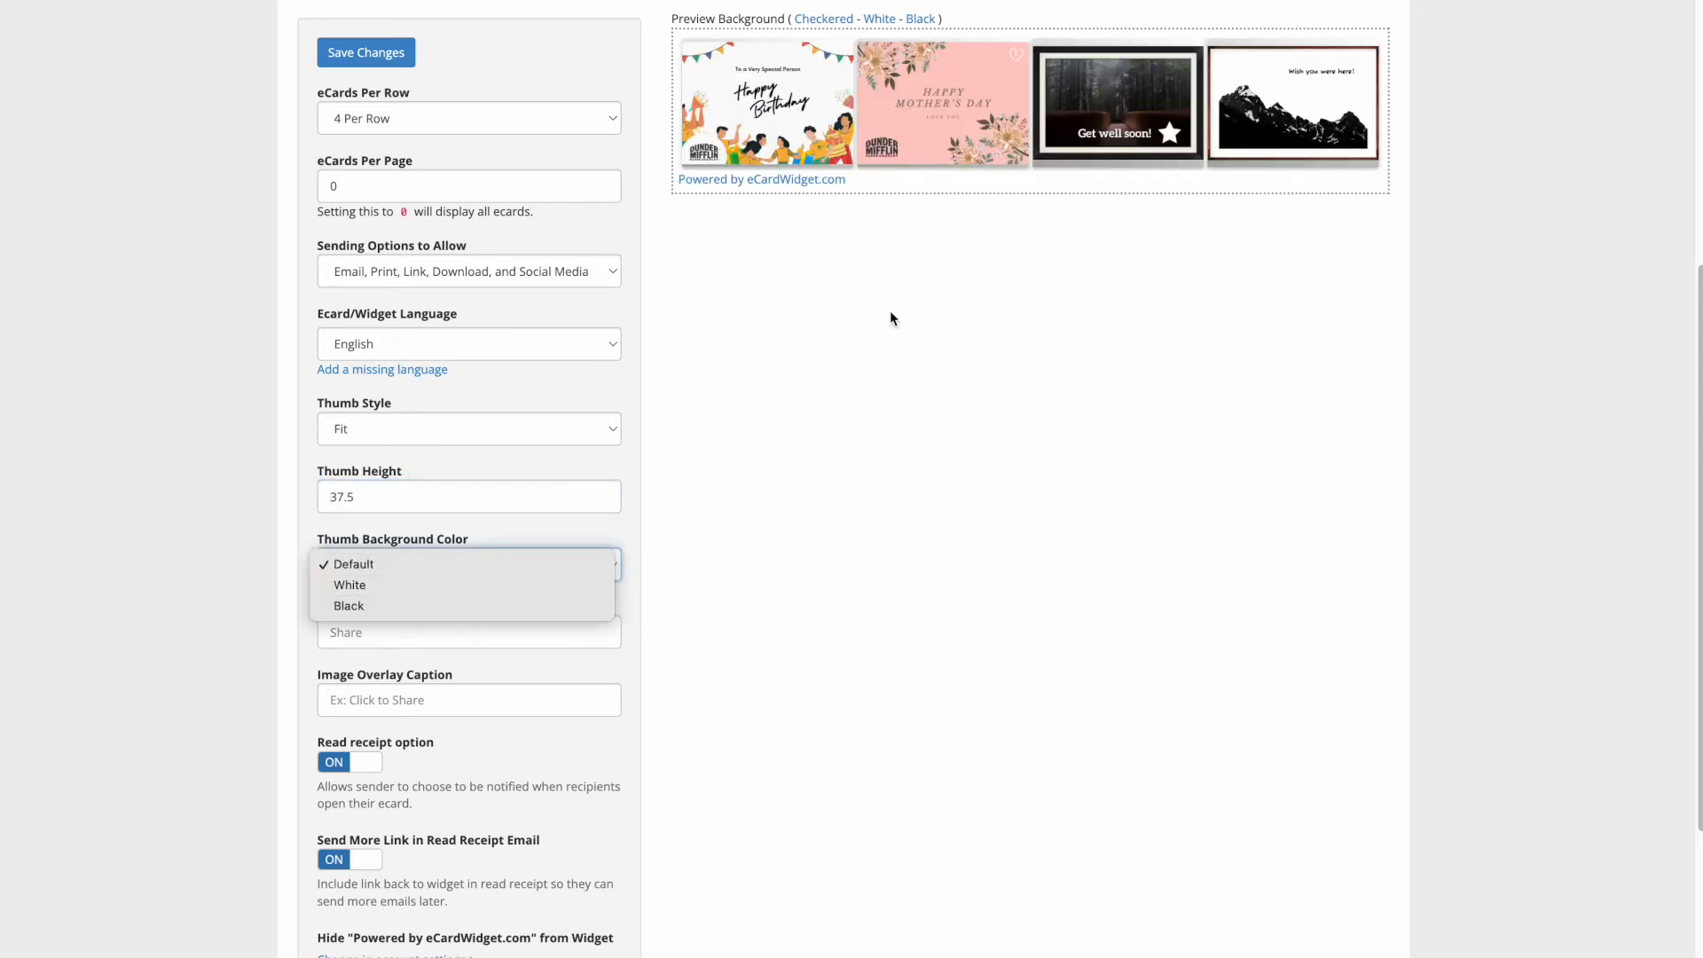
pyautogui.click(839, 612)
pyautogui.scroll(-1, 749, 604)
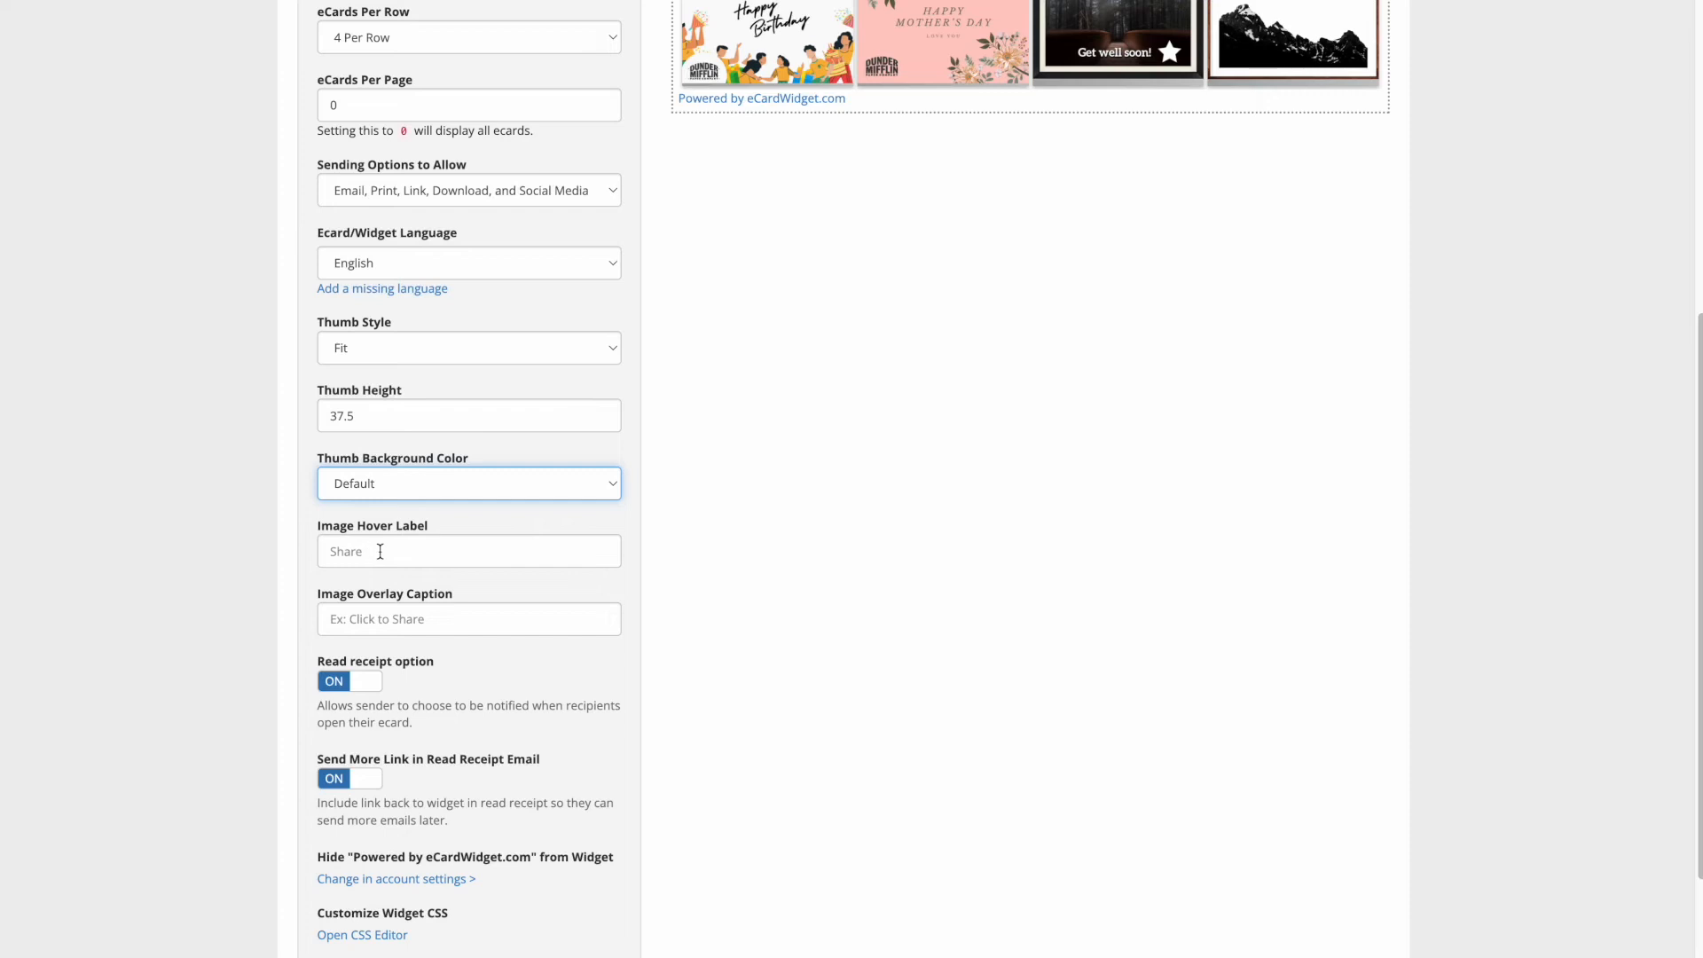
pyautogui.scroll(5, 654, 564)
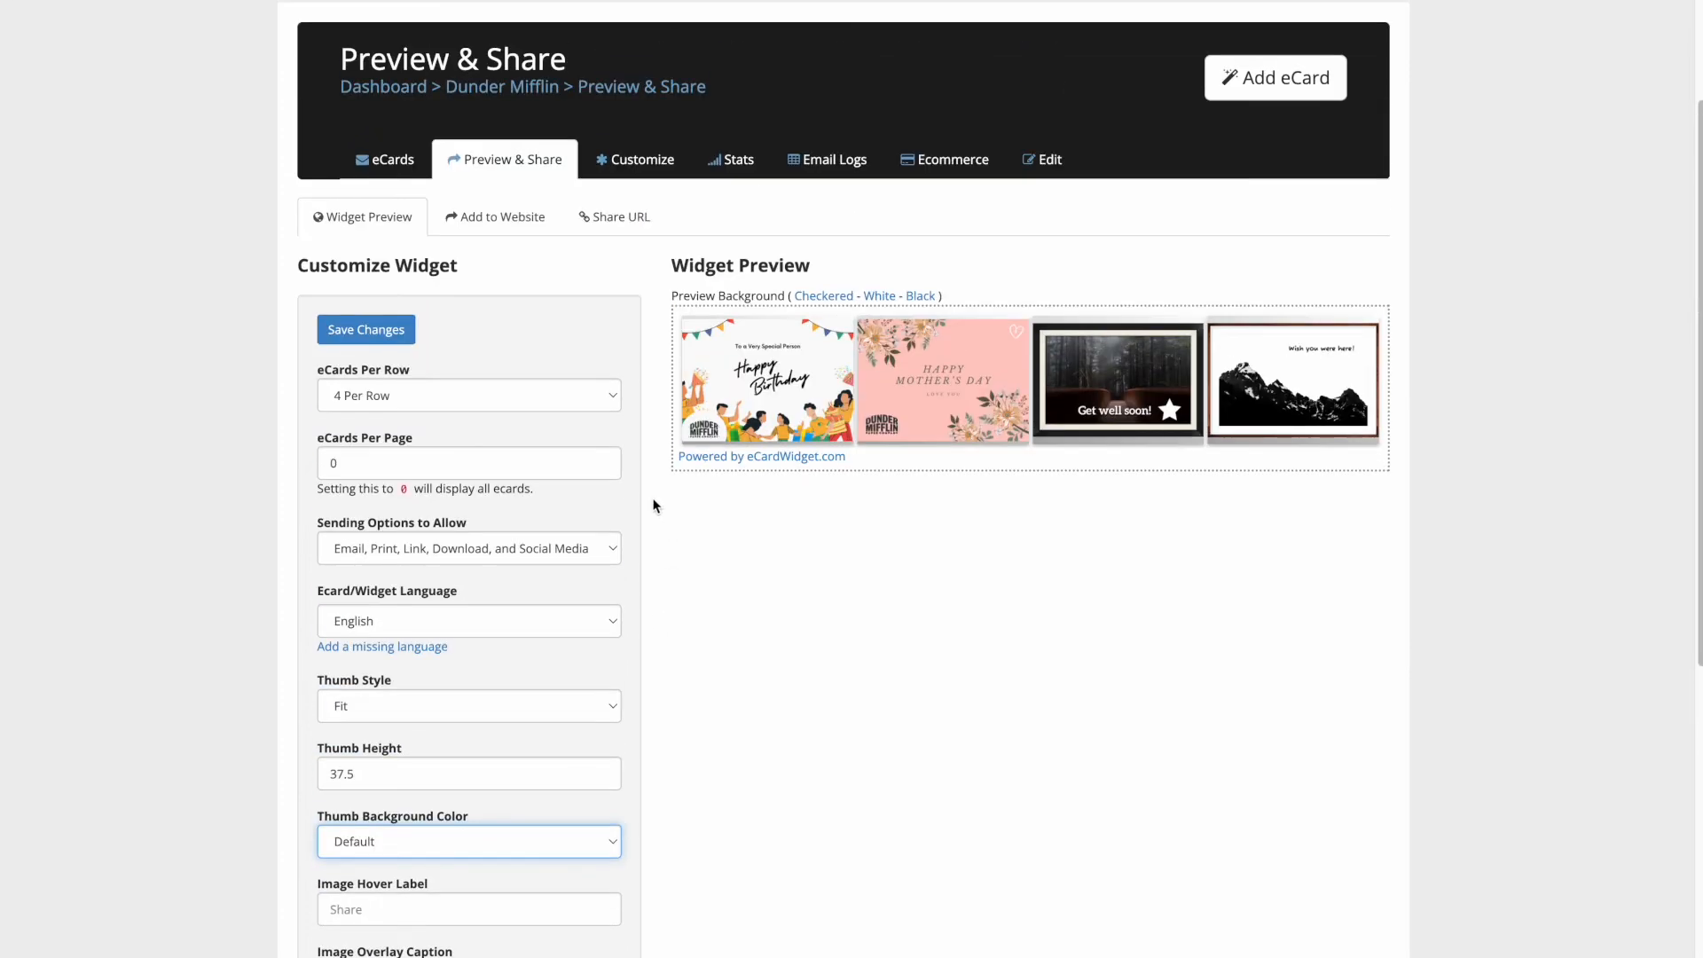
# - Switch the widget to 2 eCards per row
pyautogui.click(572, 399)
pyautogui.click(453, 350)
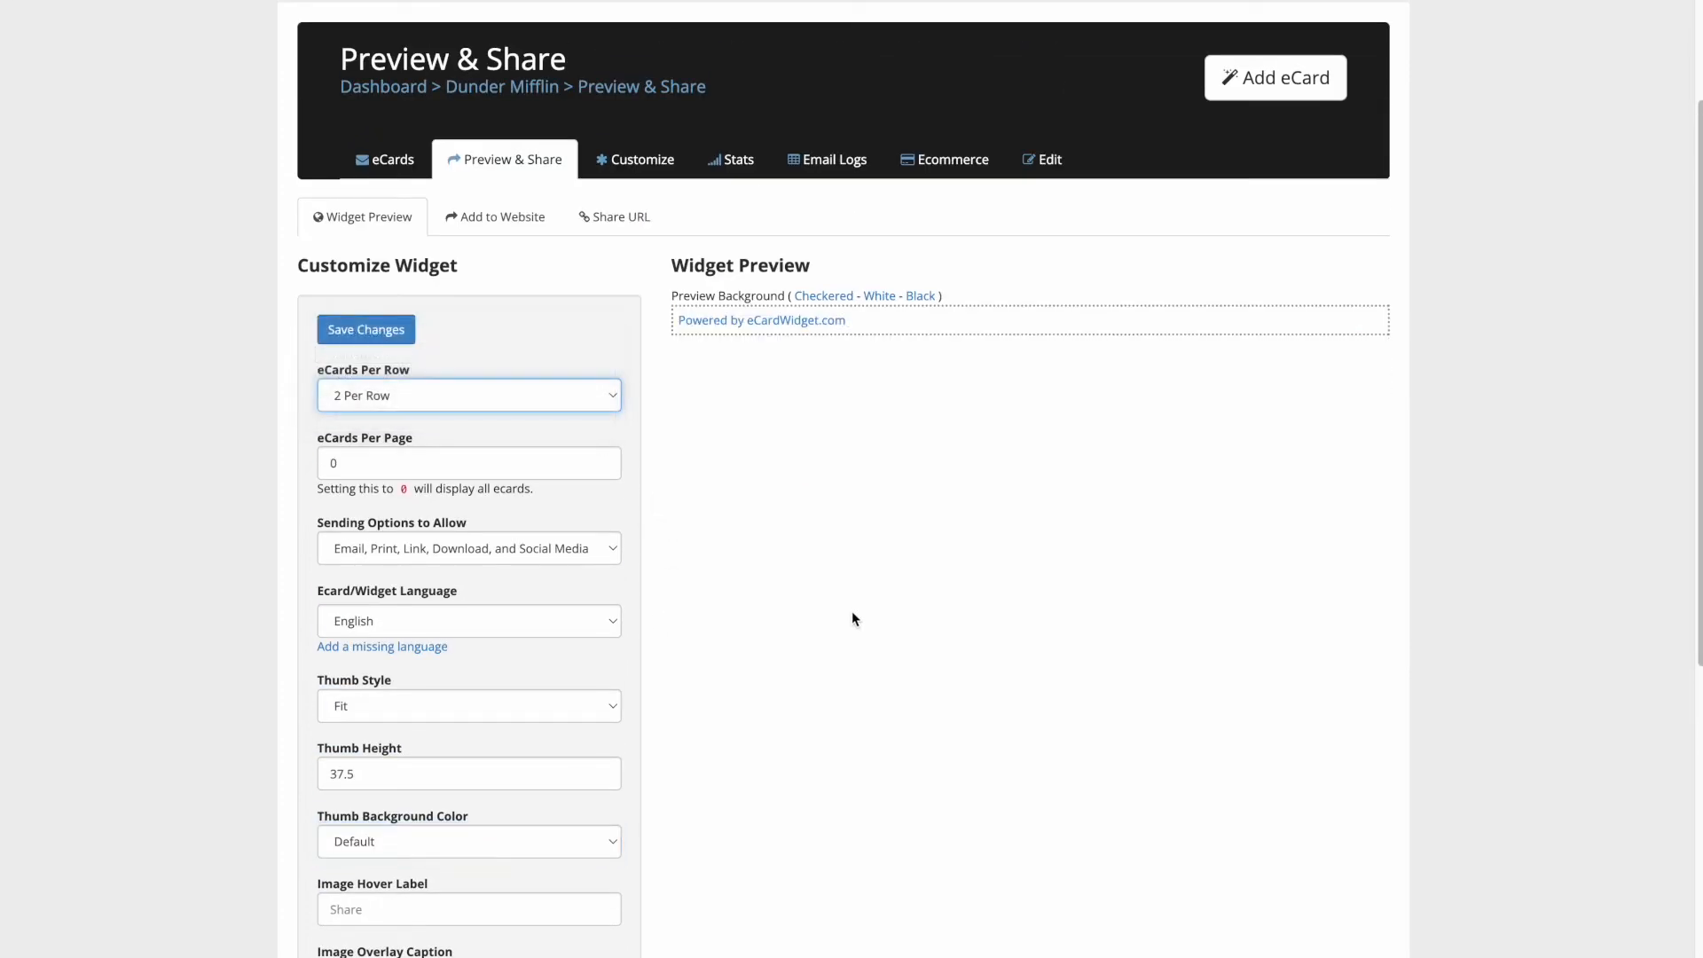
pyautogui.scroll(-1, 838, 634)
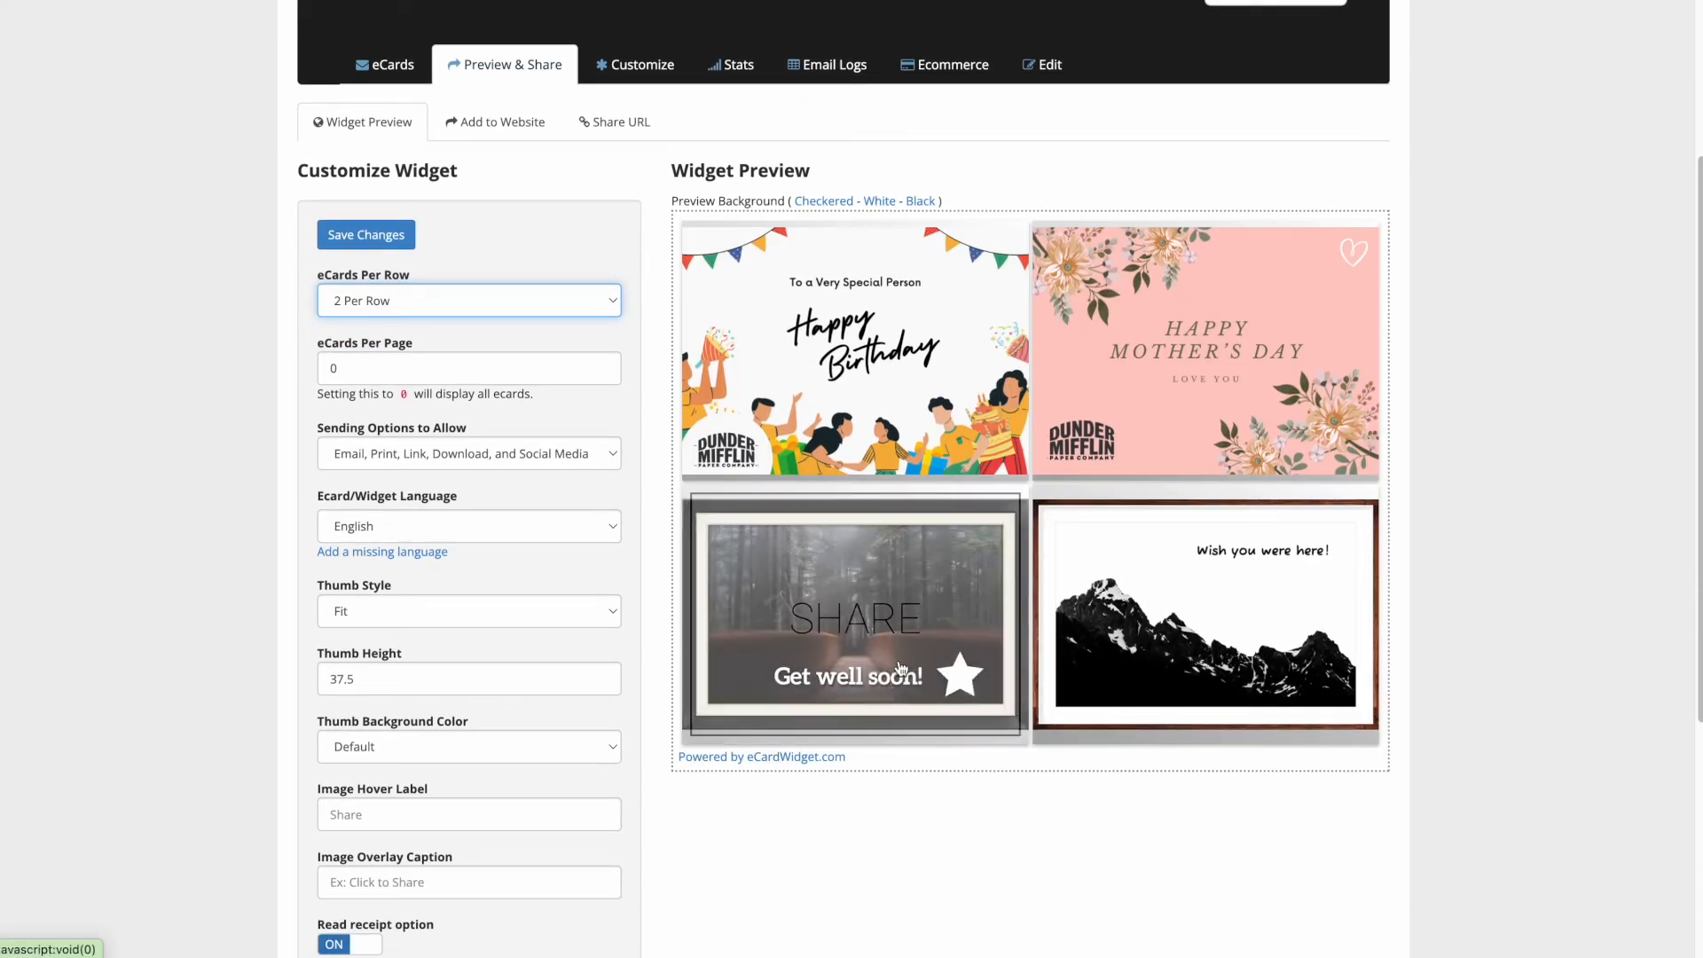
pyautogui.scroll(-3, 417, 604)
# - Set the image hover label to 'Send ecard' and review the updated preview
pyautogui.click(413, 592)
pyautogui.write('Send')
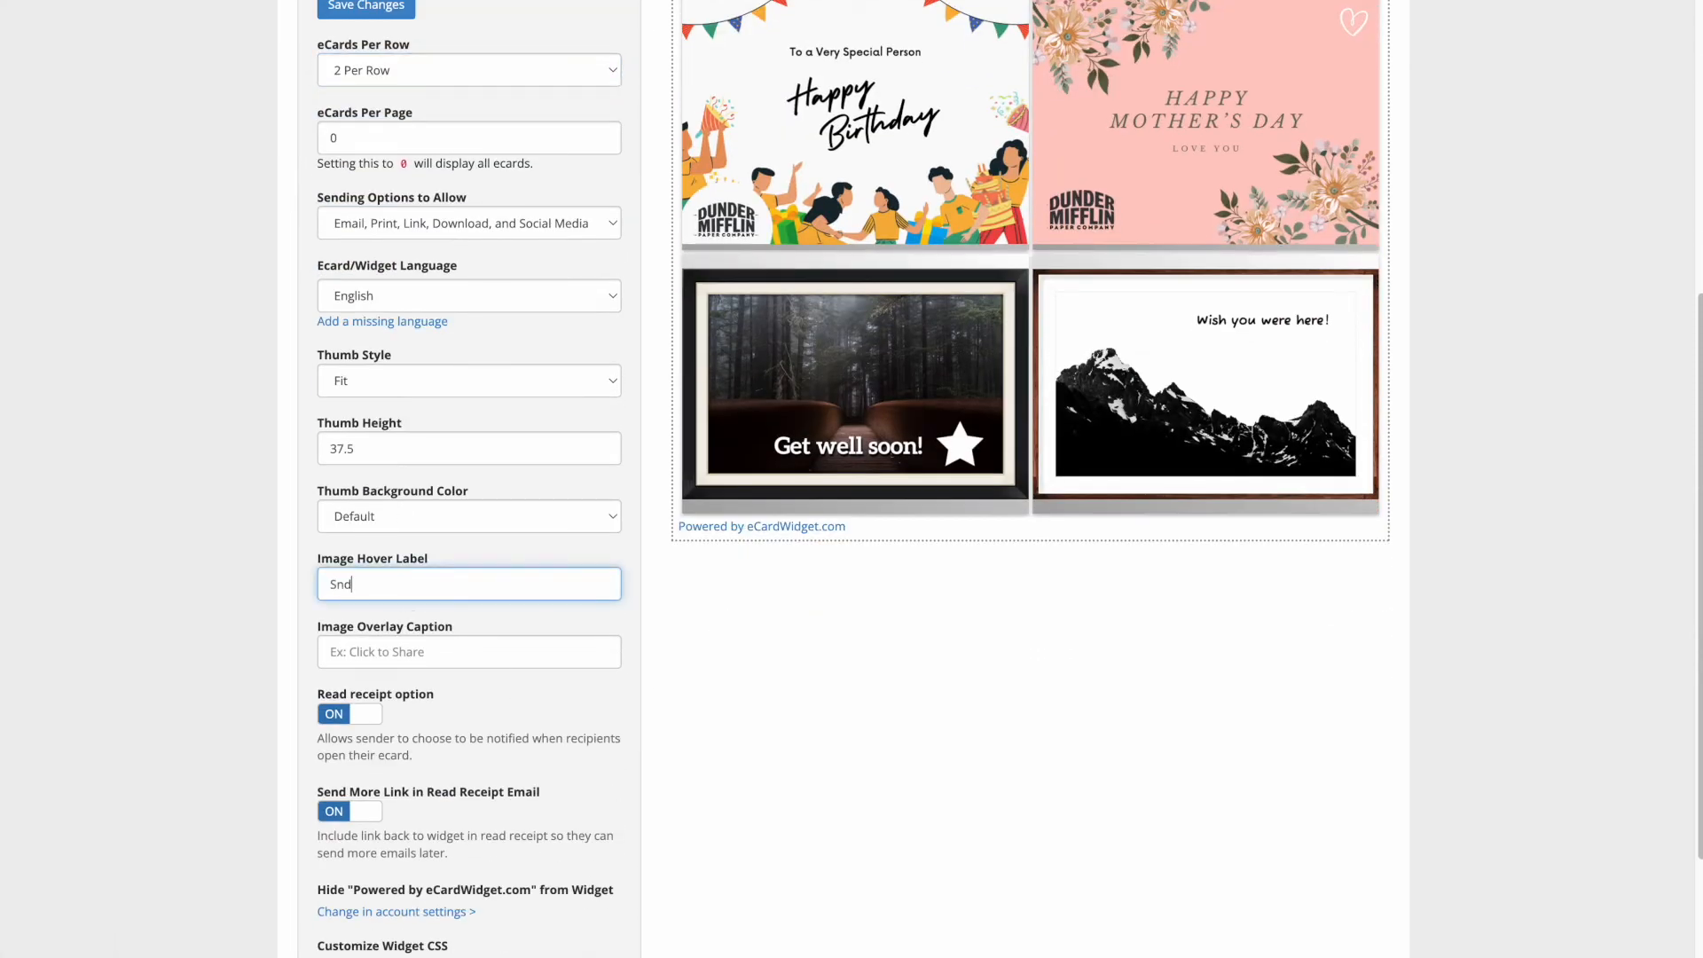
pyautogui.write(' ecard')
pyautogui.click(572, 733)
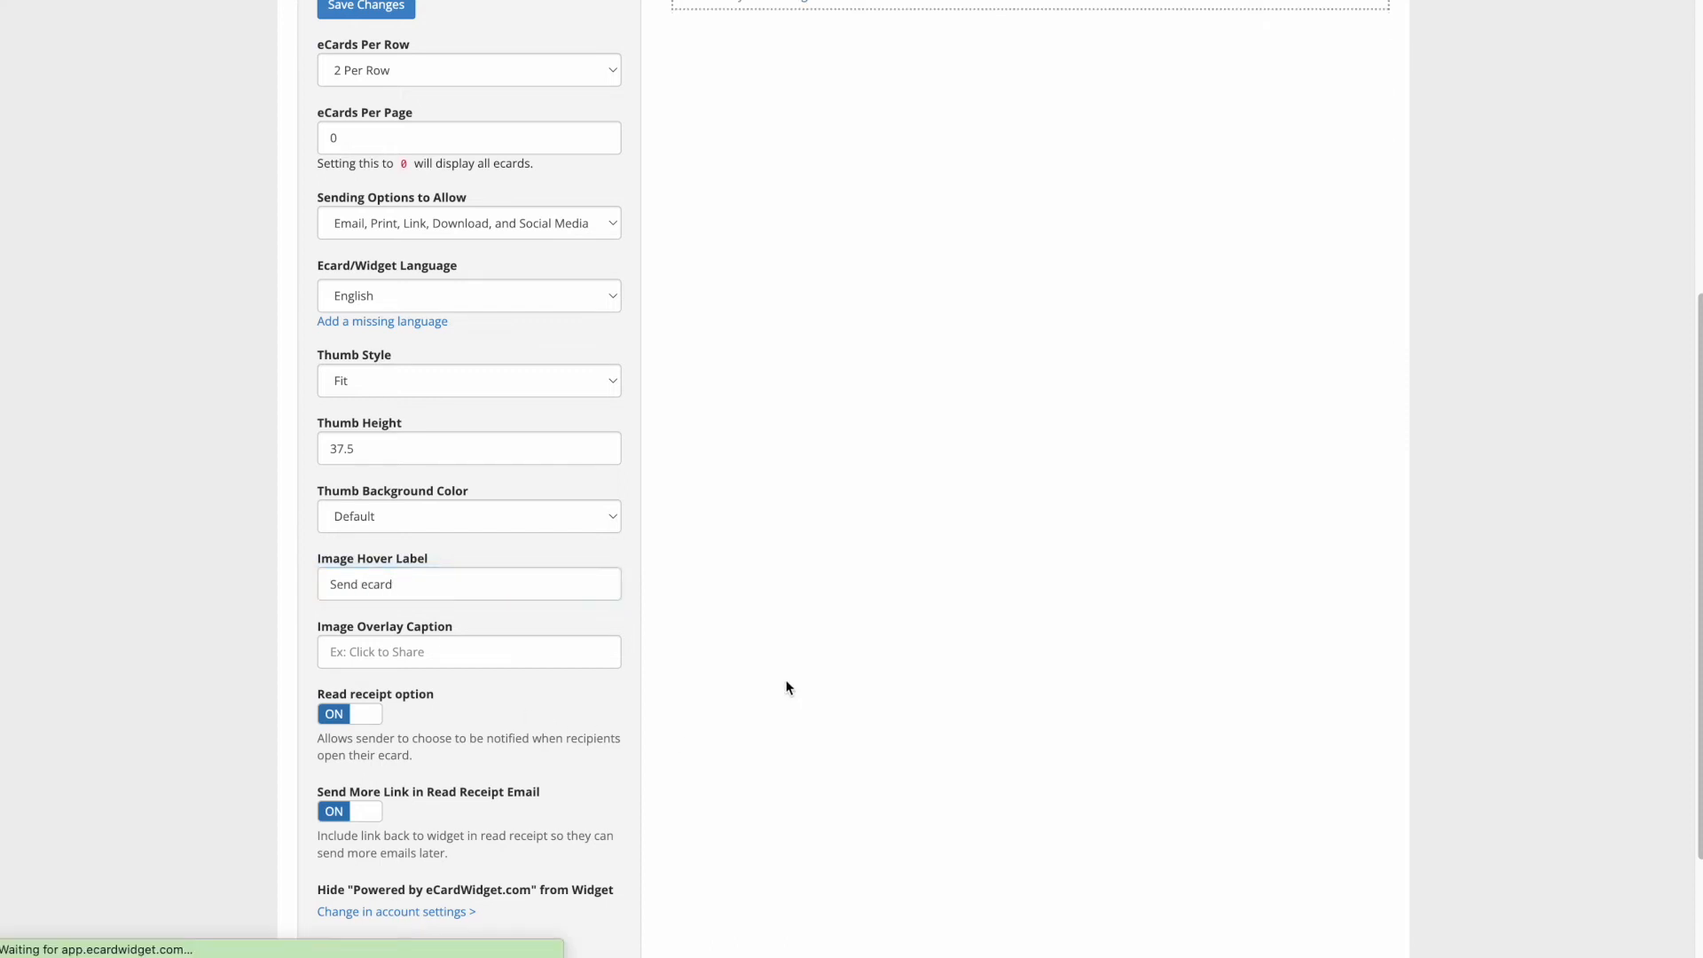
pyautogui.moveTo(839, 411)
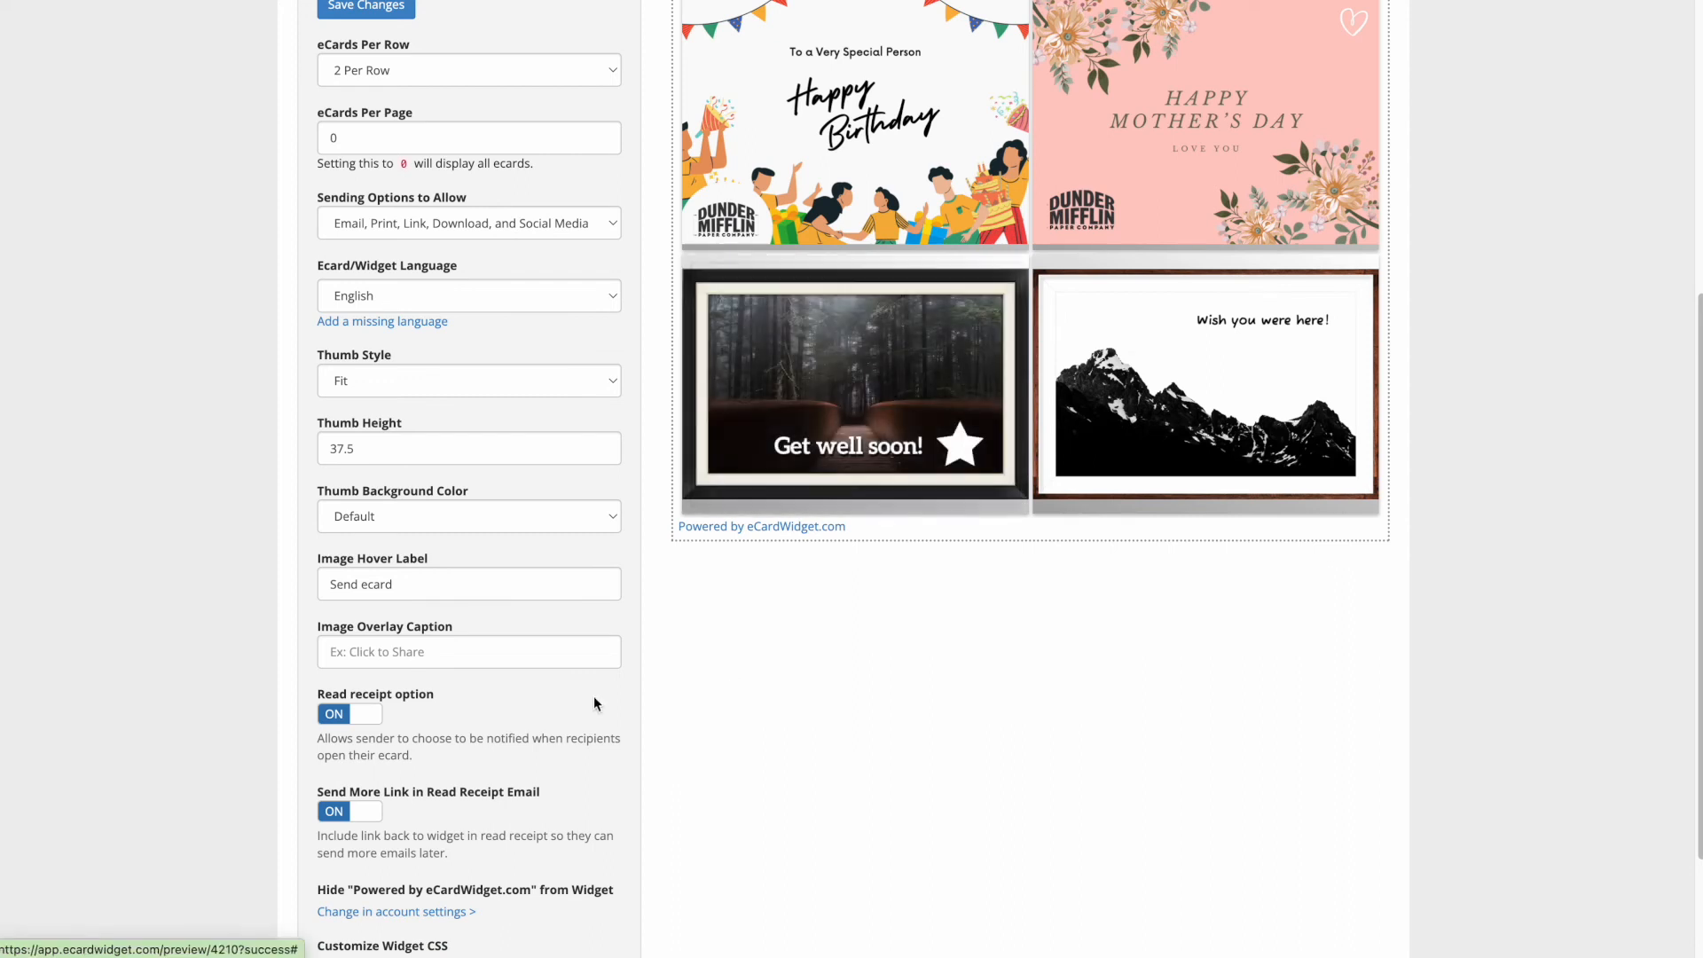
pyautogui.scroll(-2, 725, 673)
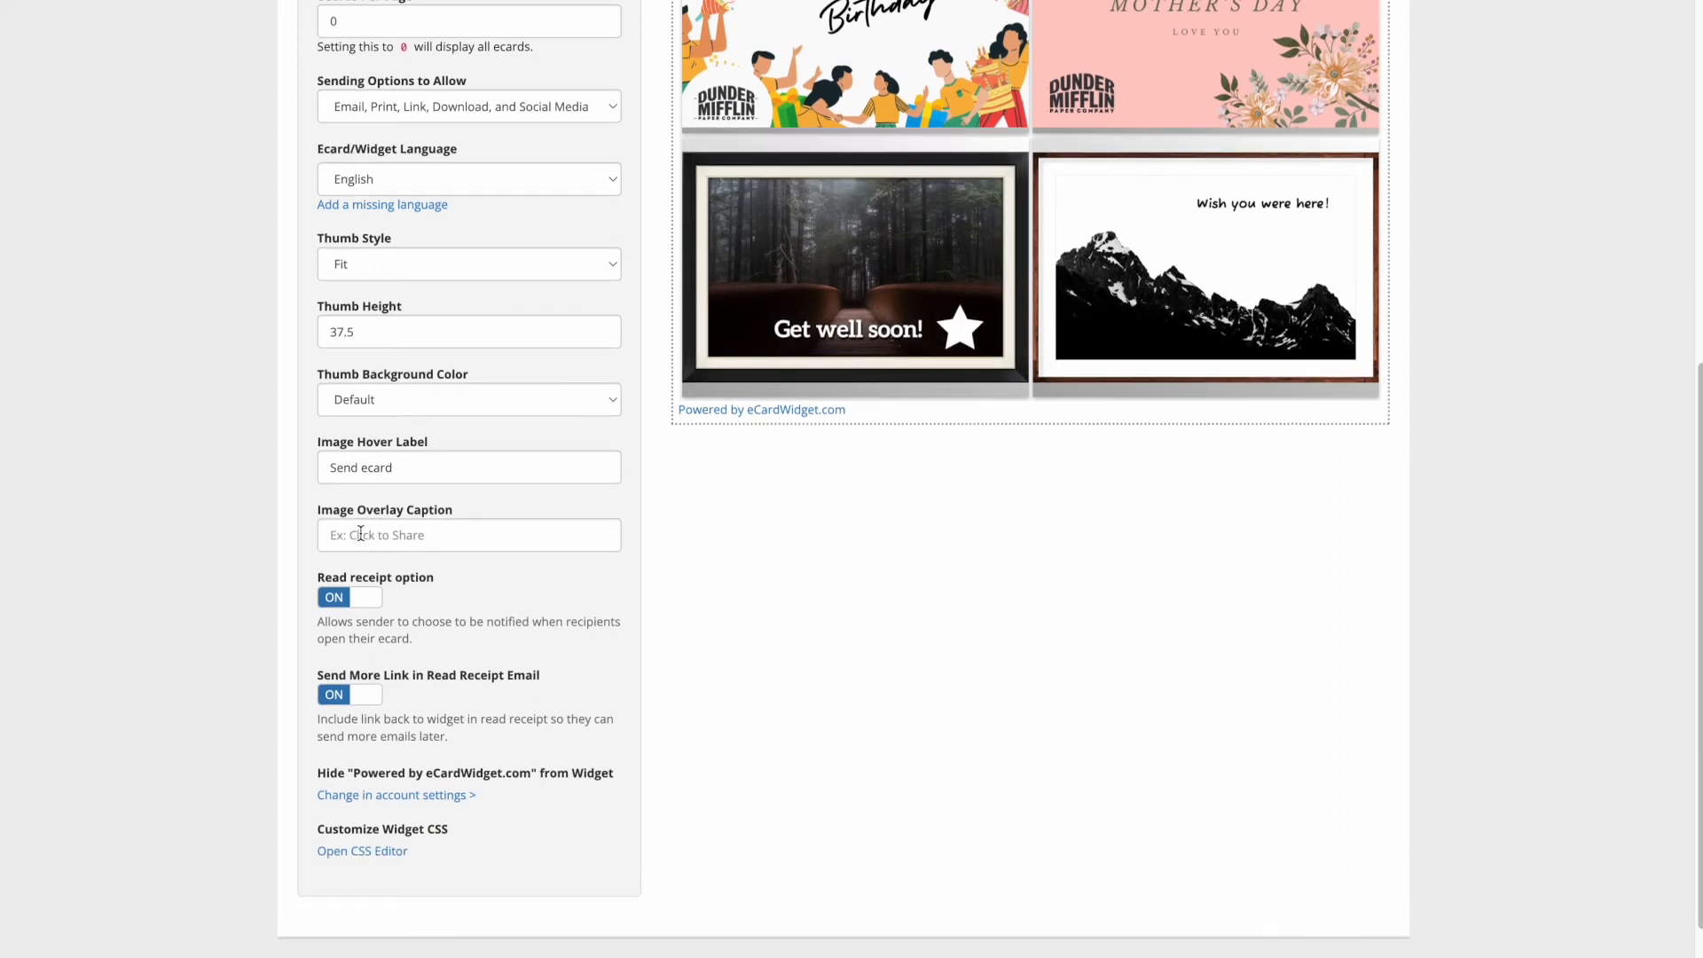
pyautogui.scroll(-1, 715, 599)
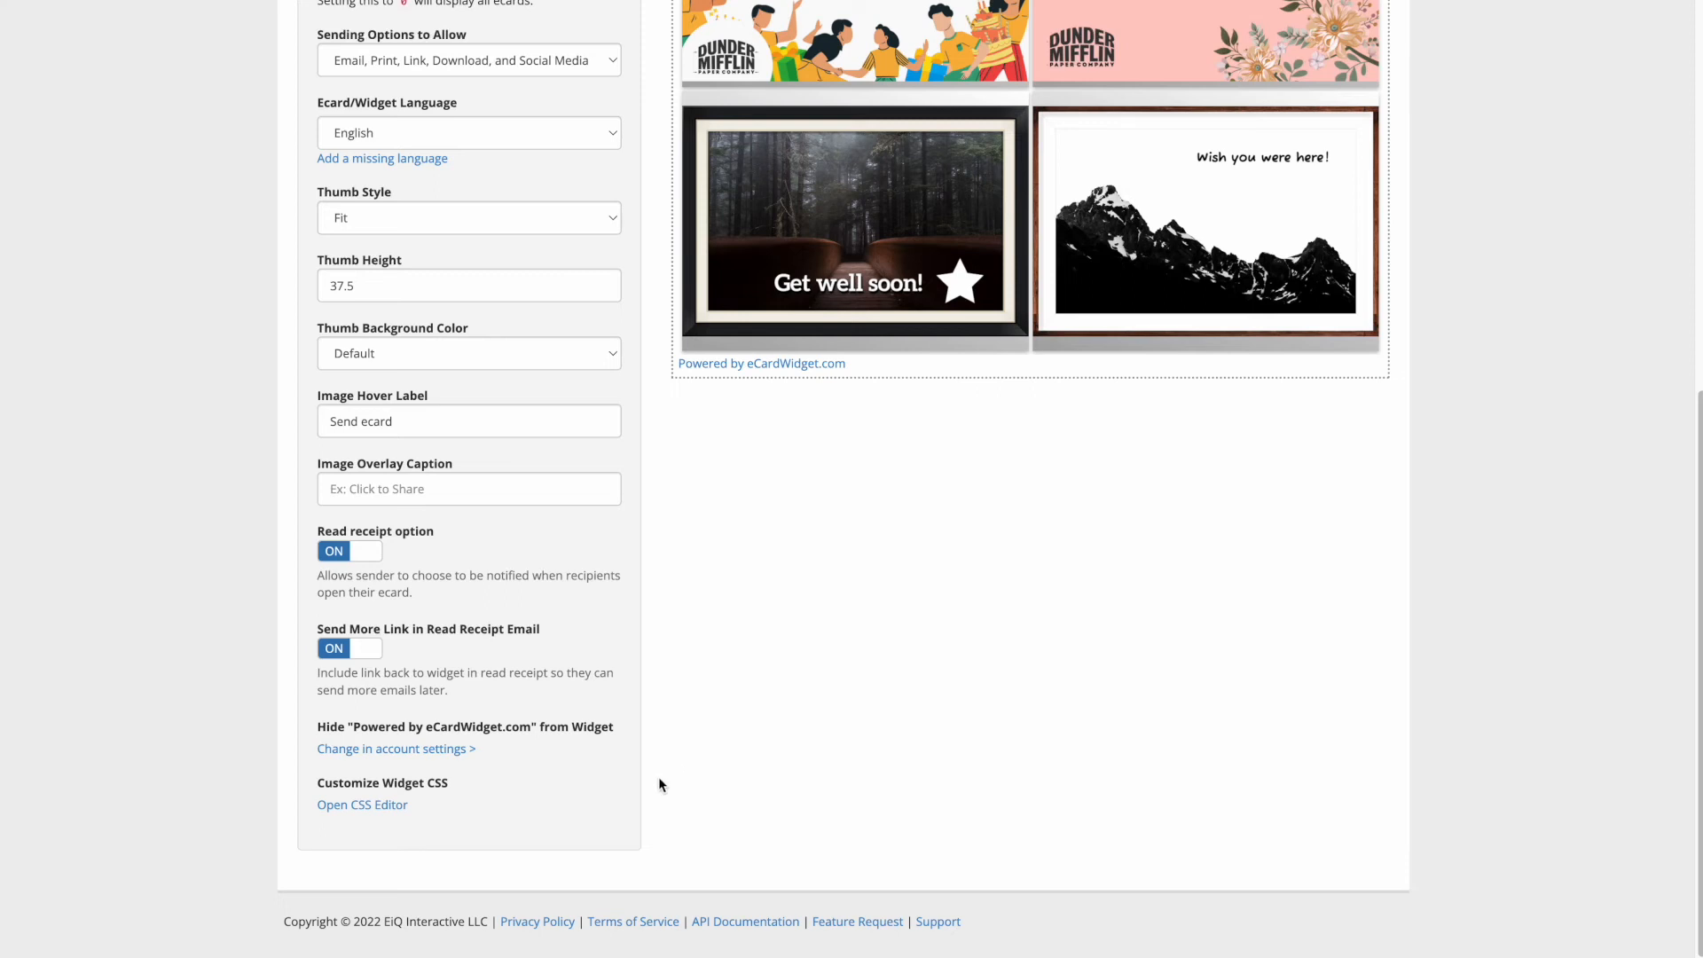
pyautogui.scroll(1, 657, 781)
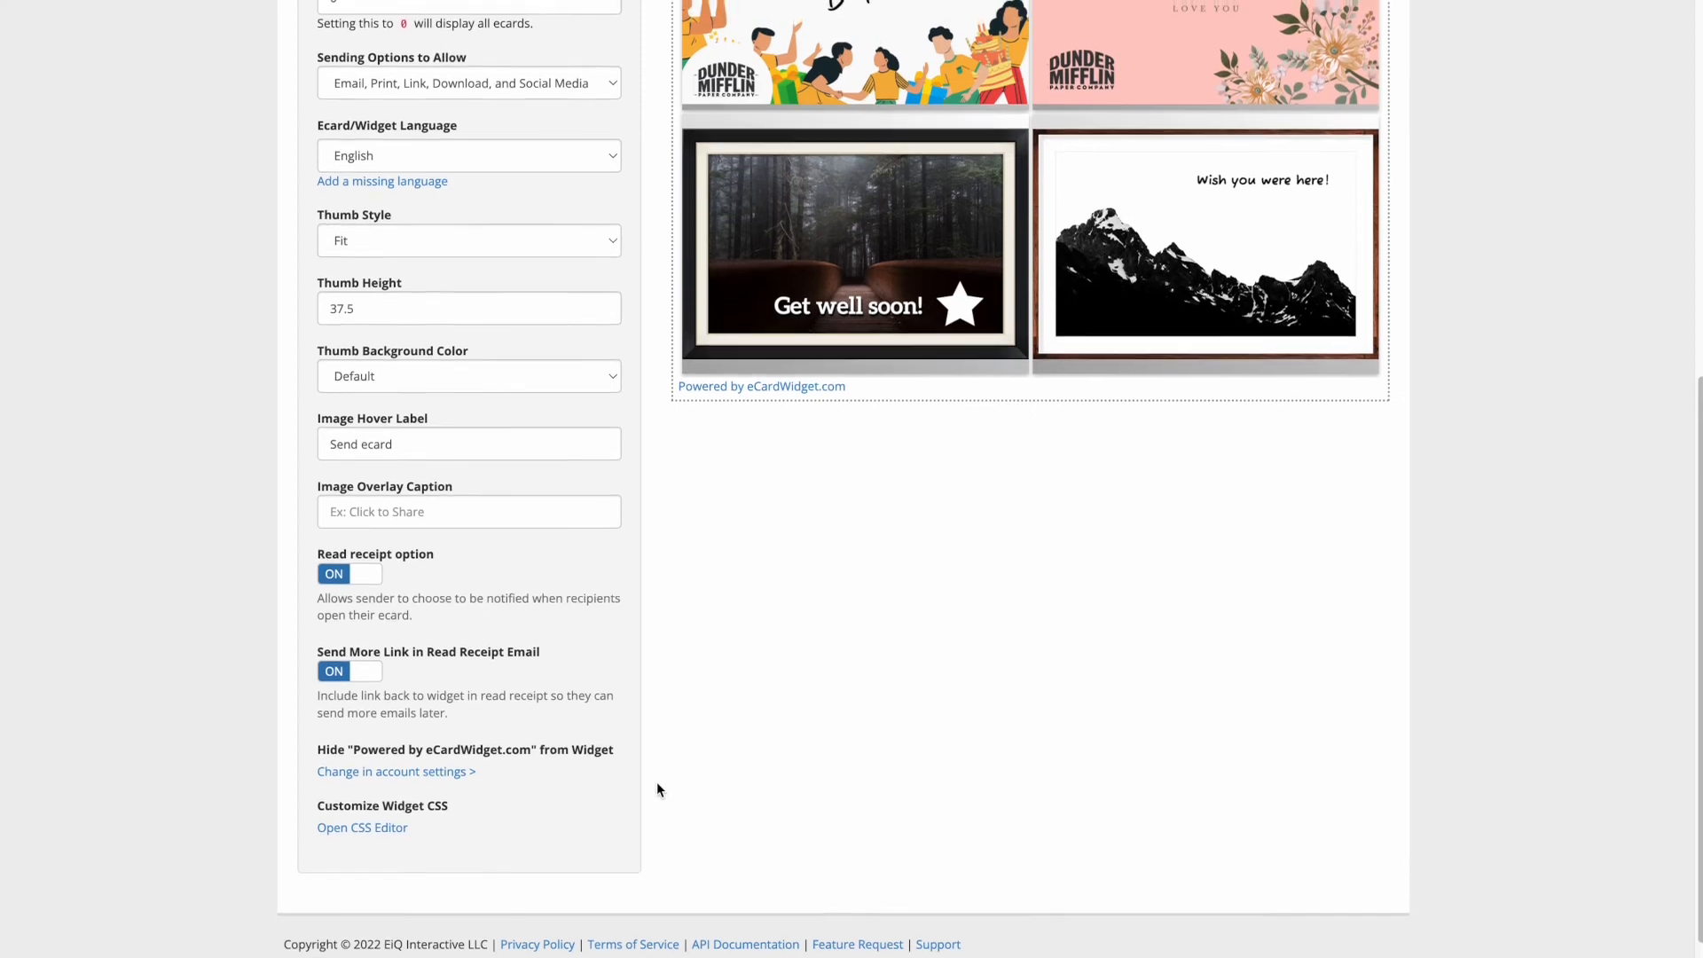
pyautogui.scroll(-1, 657, 787)
pyautogui.scroll(1, 657, 787)
pyautogui.scroll(-1, 657, 787)
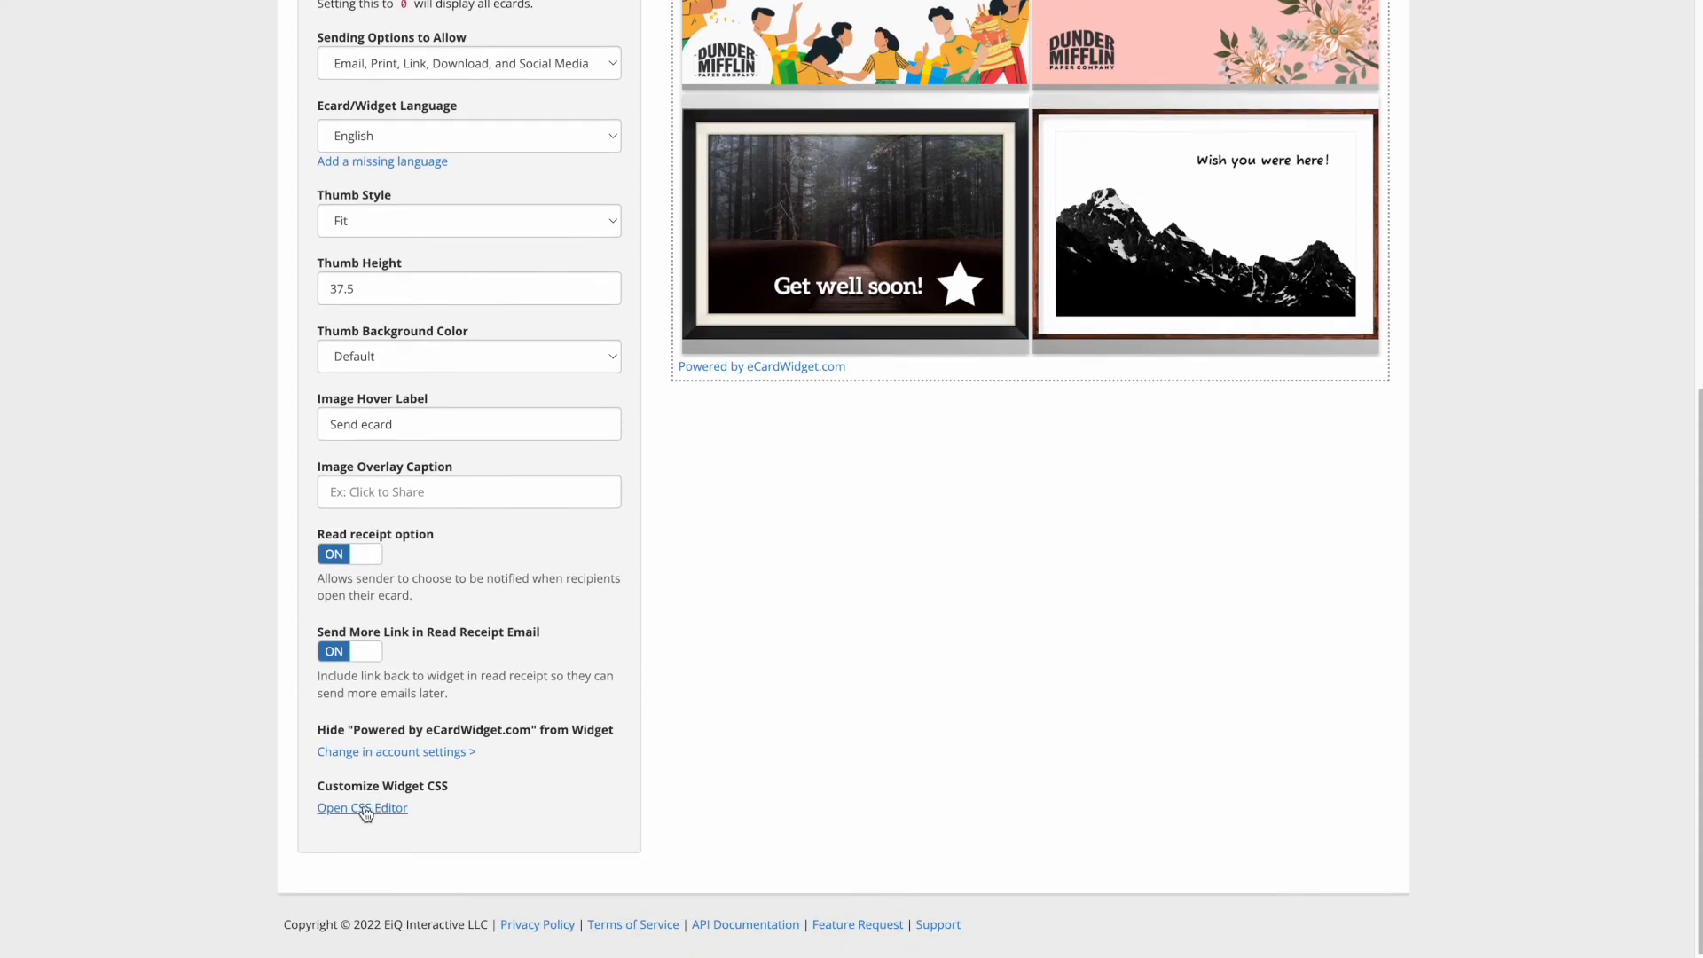
pyautogui.scroll(7, 699, 614)
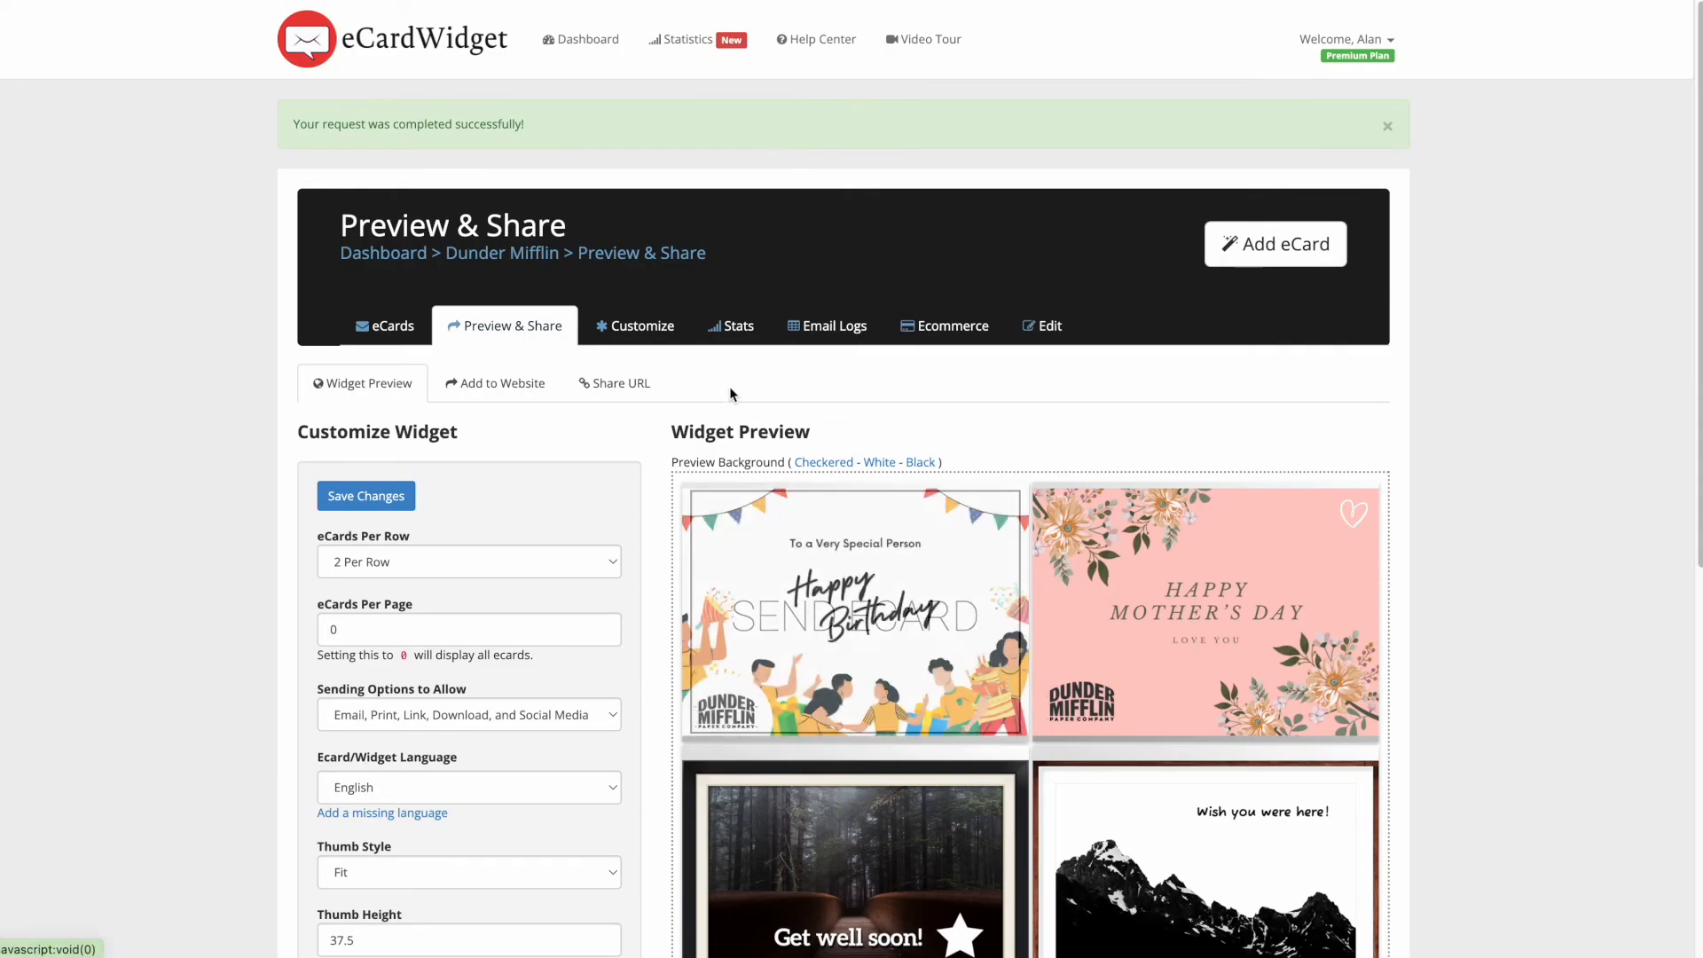
# - On Preview & Share > Add to Website, select the shortcode [ecards id=4210 poweredByLink=true] to copy it
pyautogui.click(520, 386)
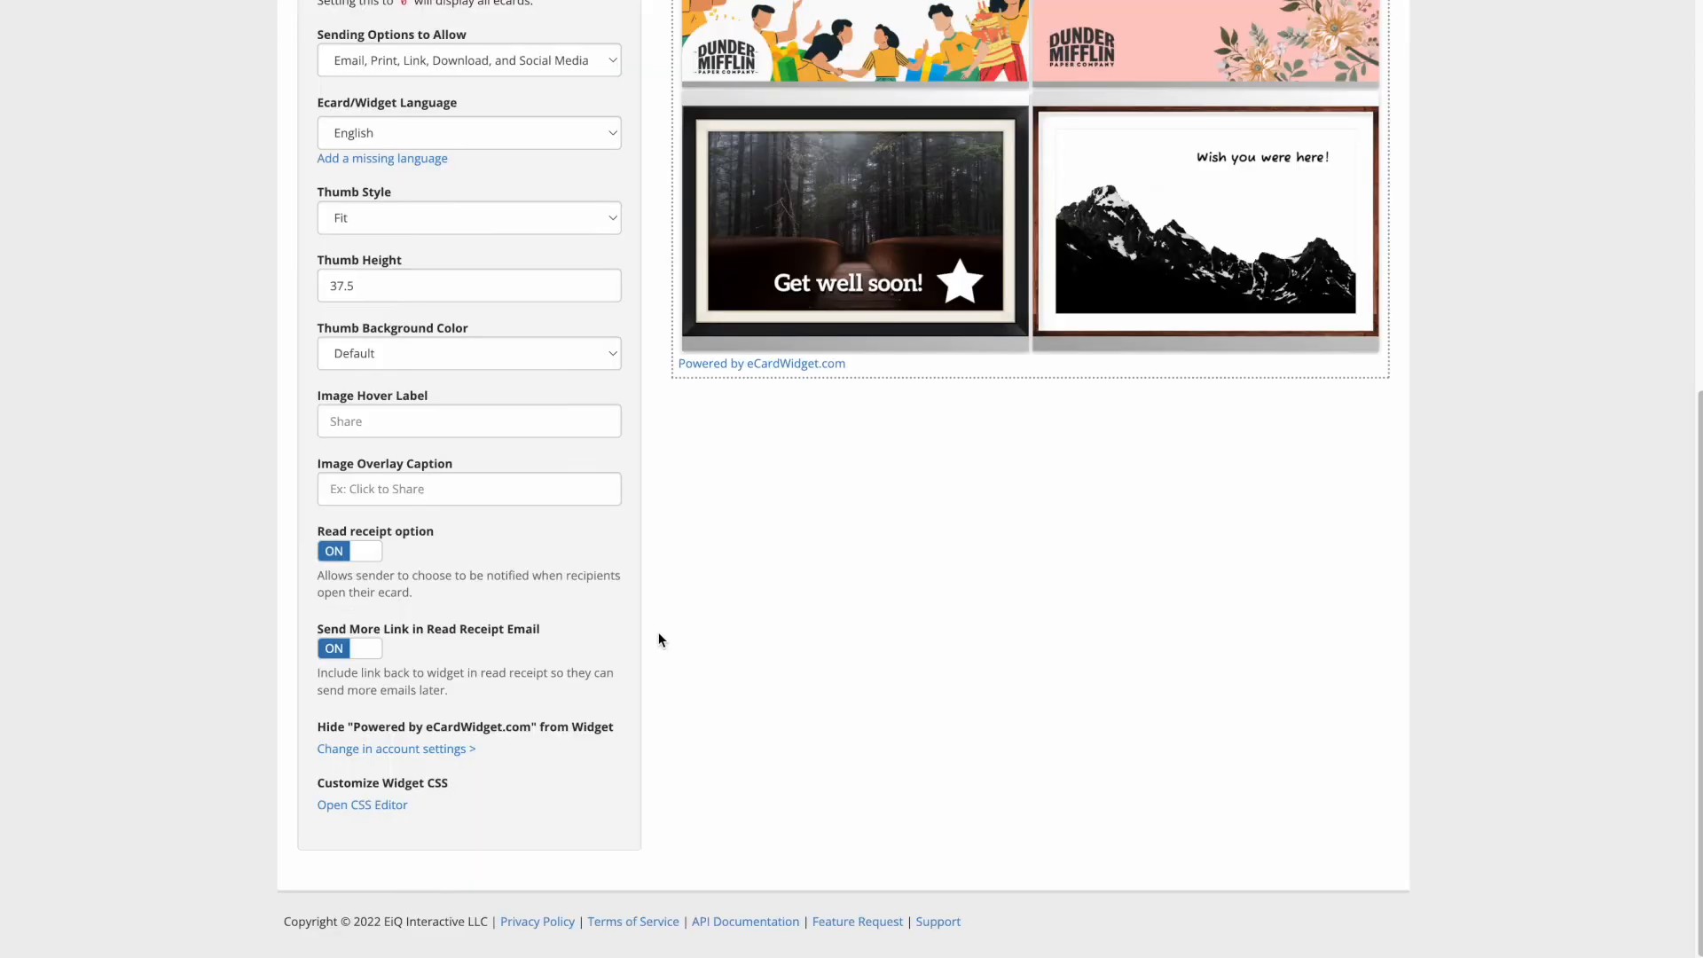
pyautogui.scroll(3, 654, 640)
pyautogui.scroll(4, 654, 640)
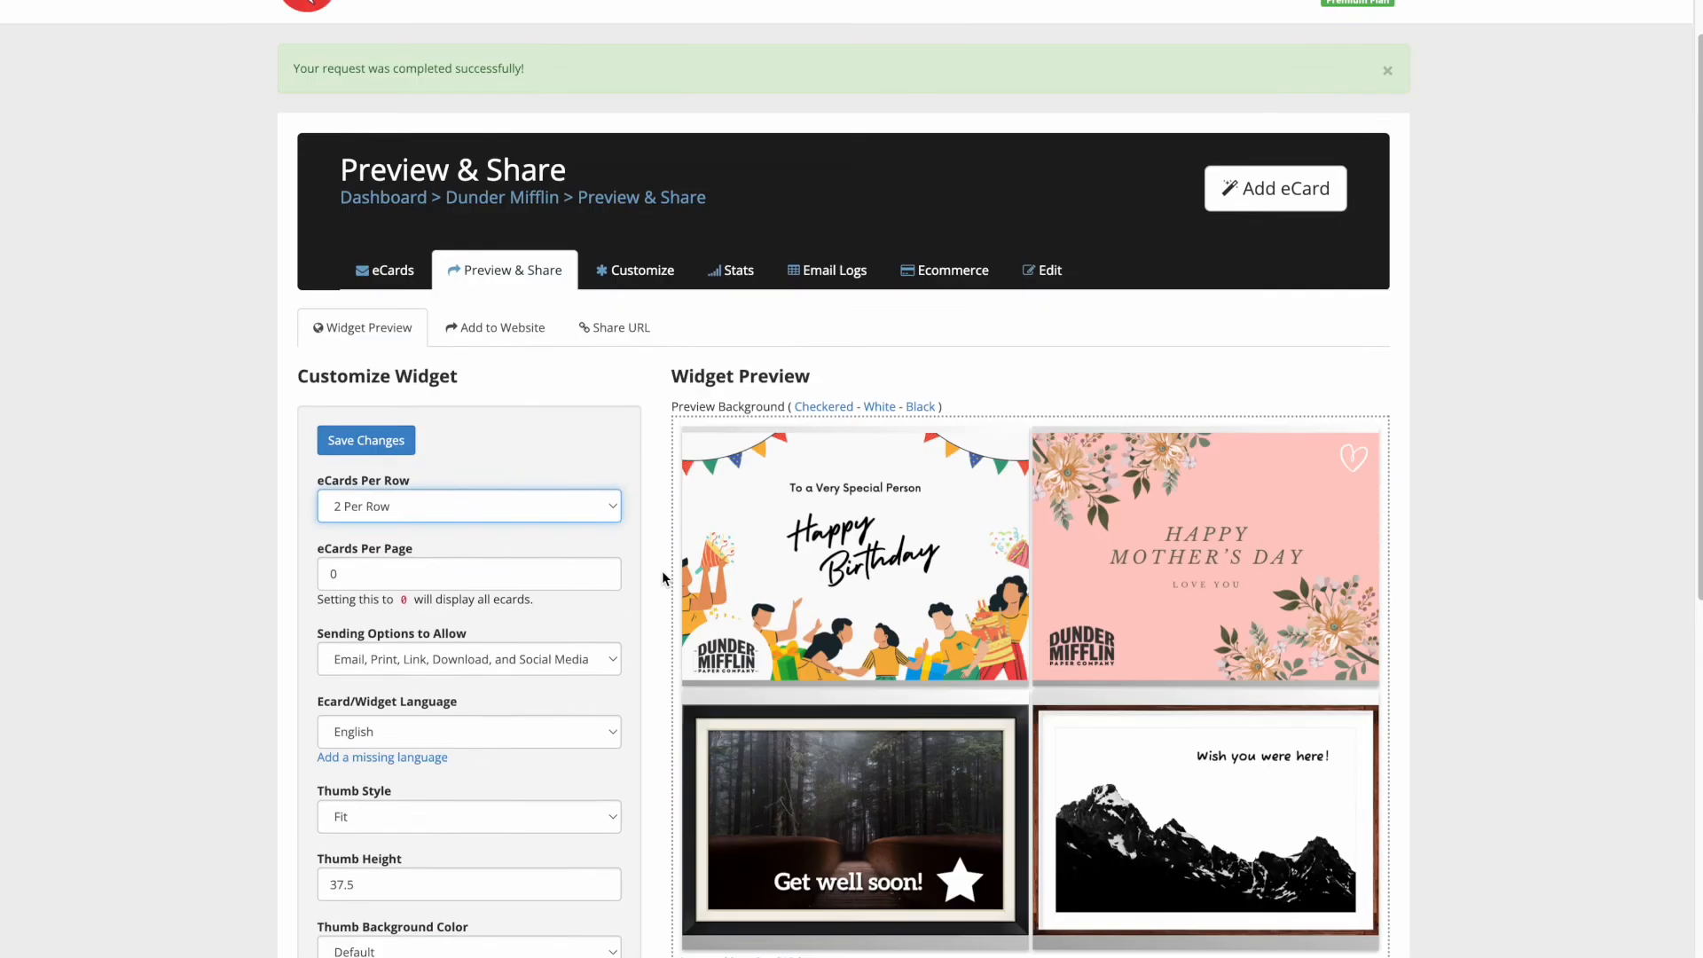
pyautogui.click(508, 349)
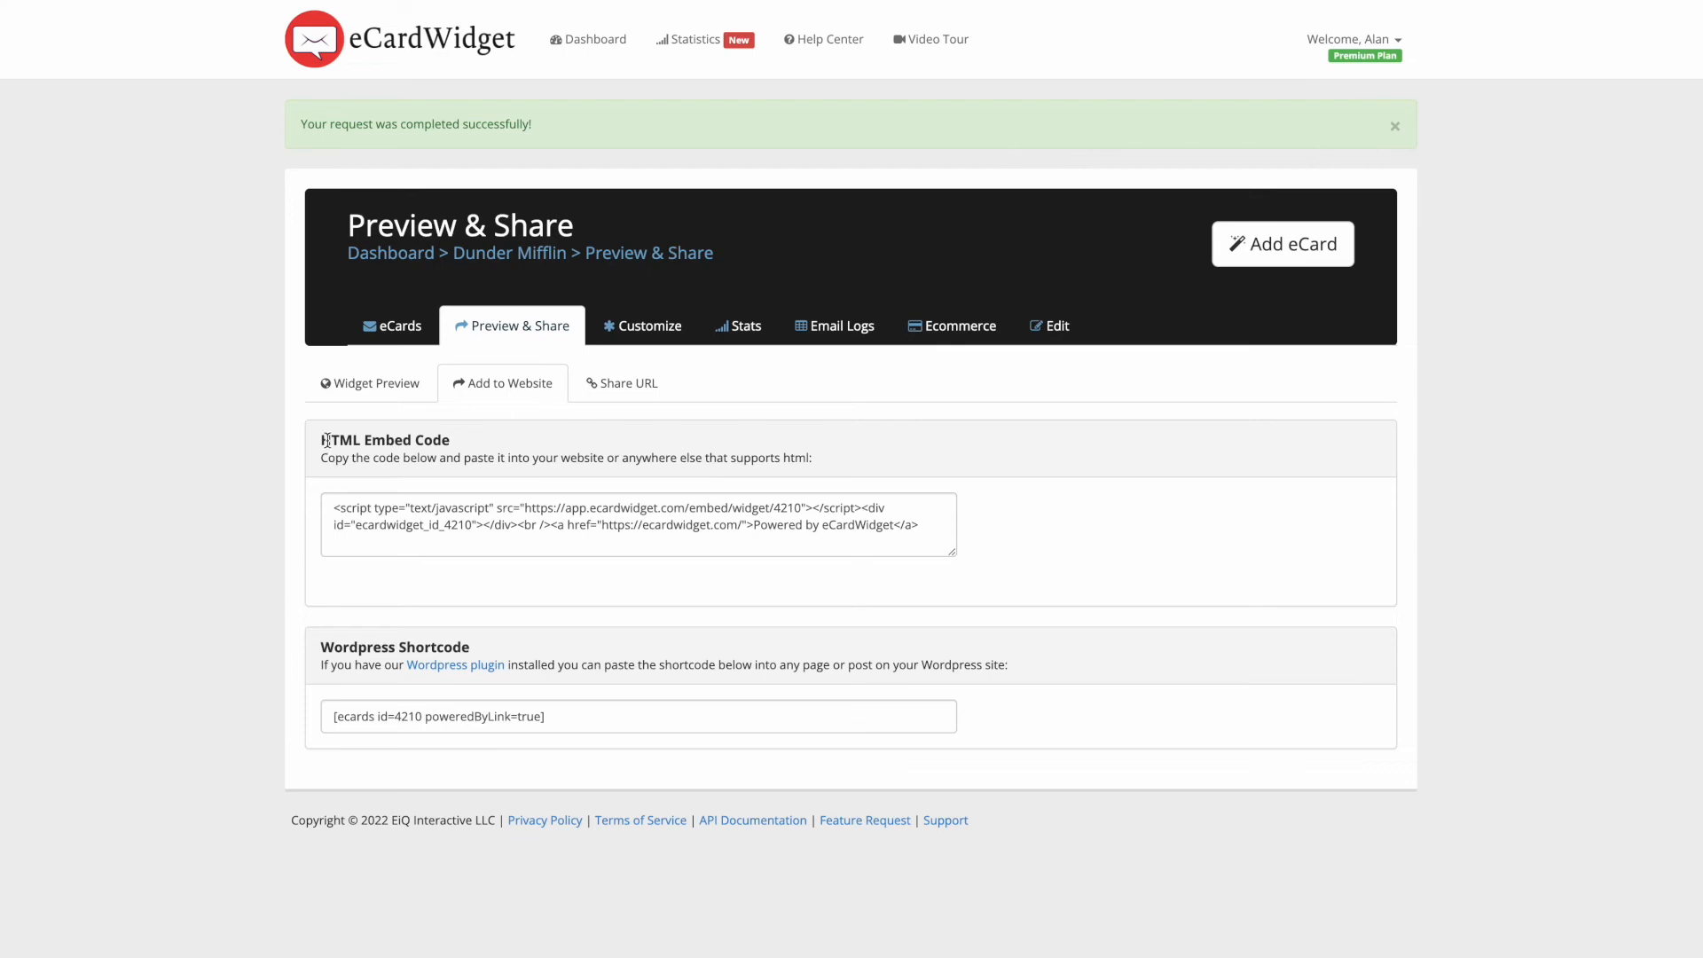
pyautogui.moveTo(328, 440); pyautogui.dragTo(455, 442)
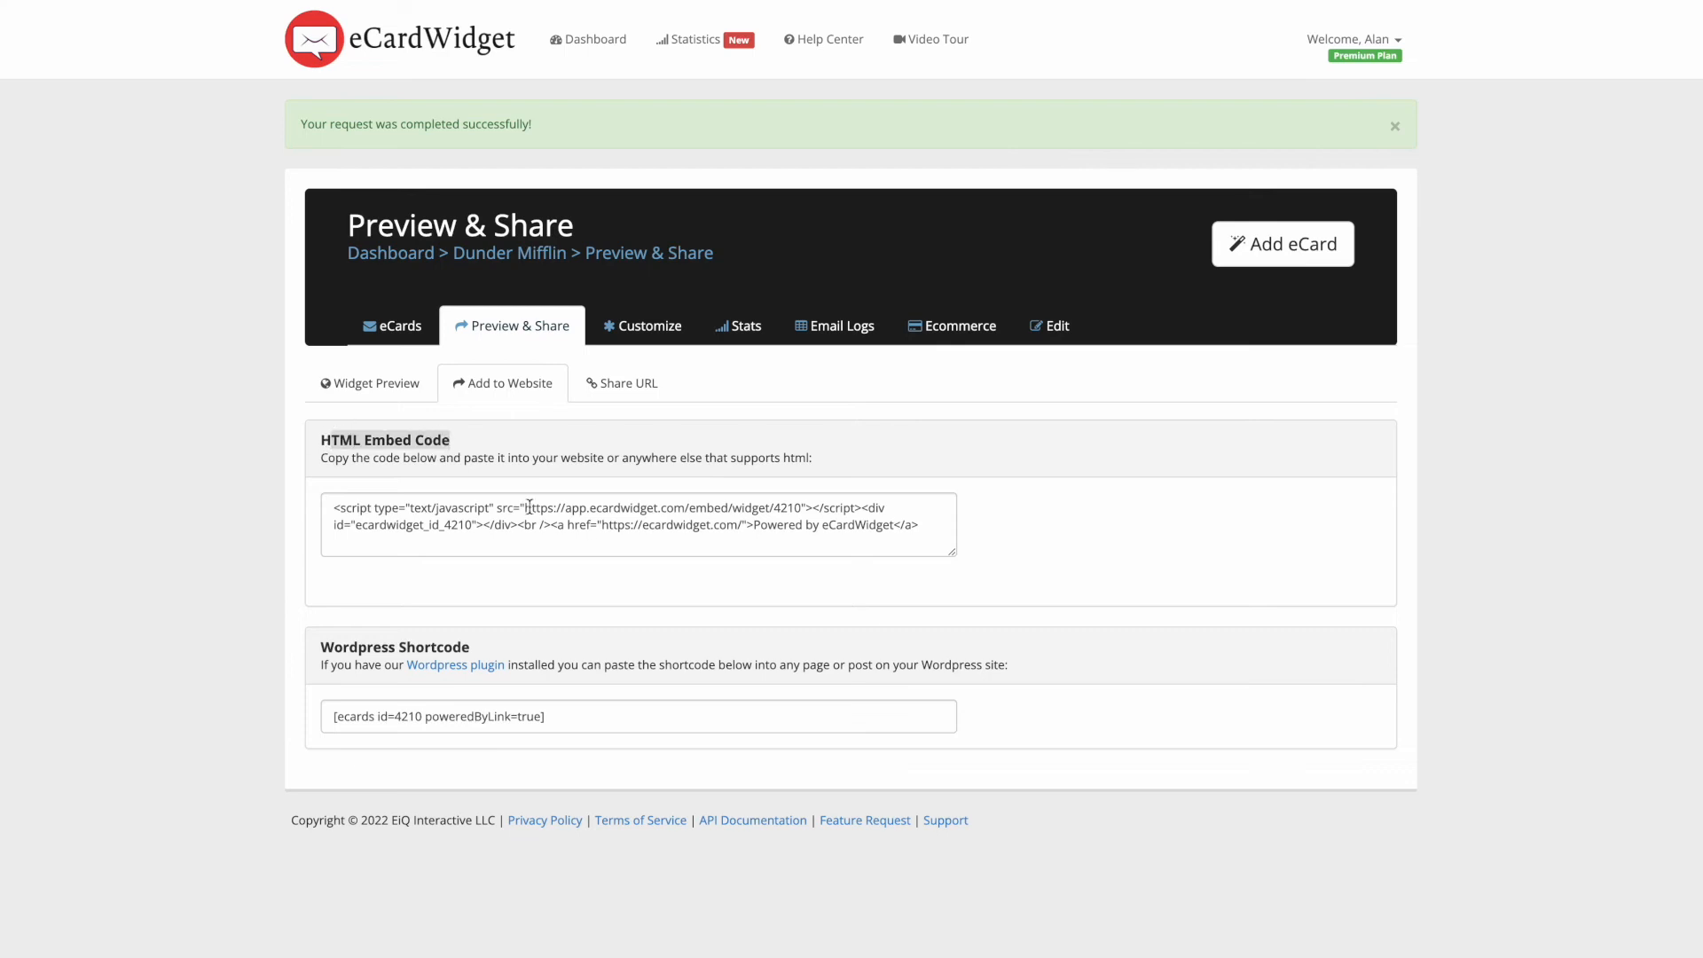
pyautogui.click(650, 535)
pyautogui.click(637, 582)
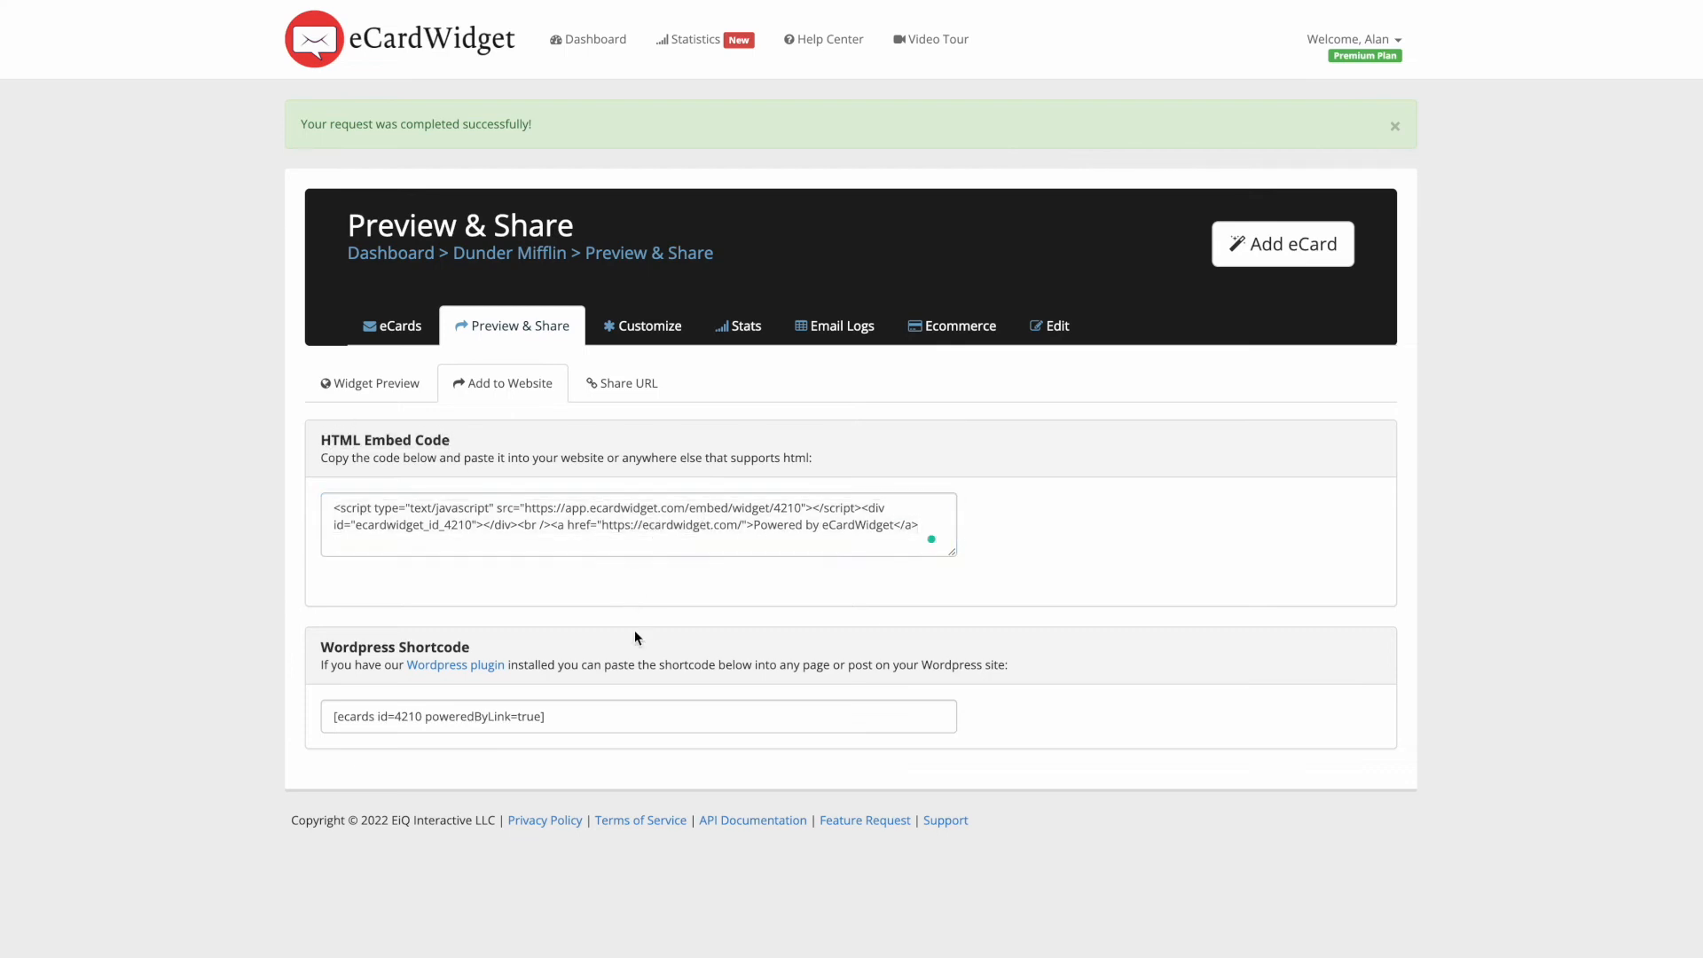
pyautogui.click(574, 721)
pyautogui.hotkey('ctrl', 'c')
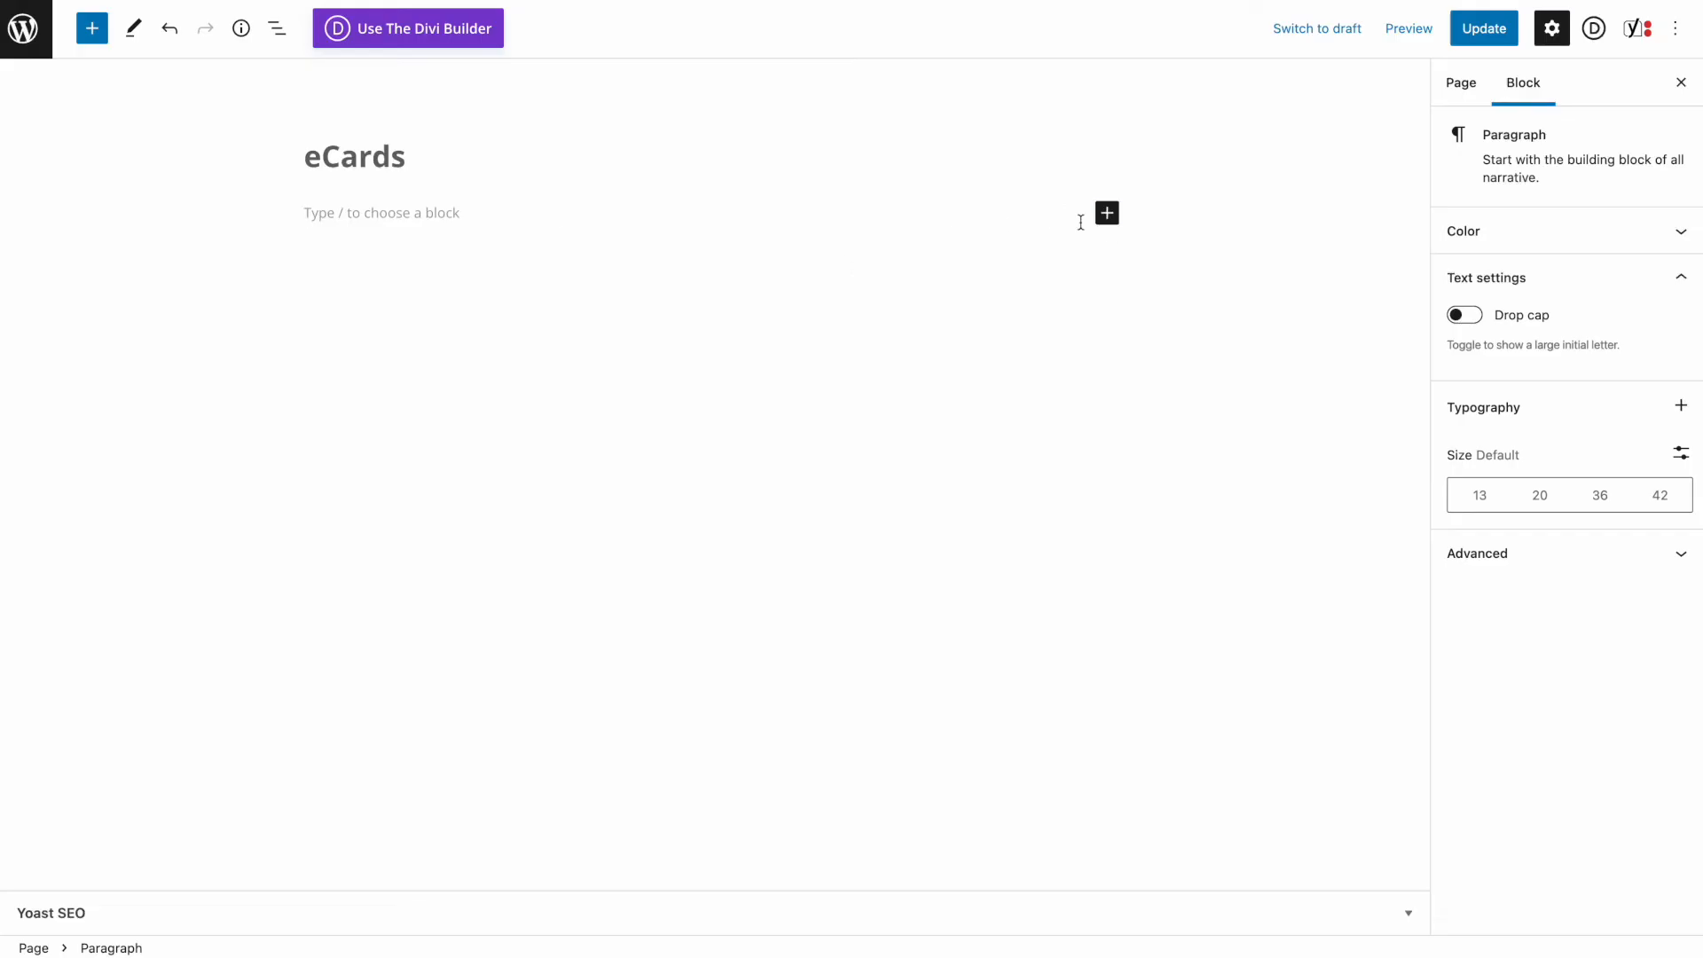
# - Add a Shortcode block containing [ecards id=4210 poweredByLink=true] to the eCards page
pyautogui.click(1107, 213)
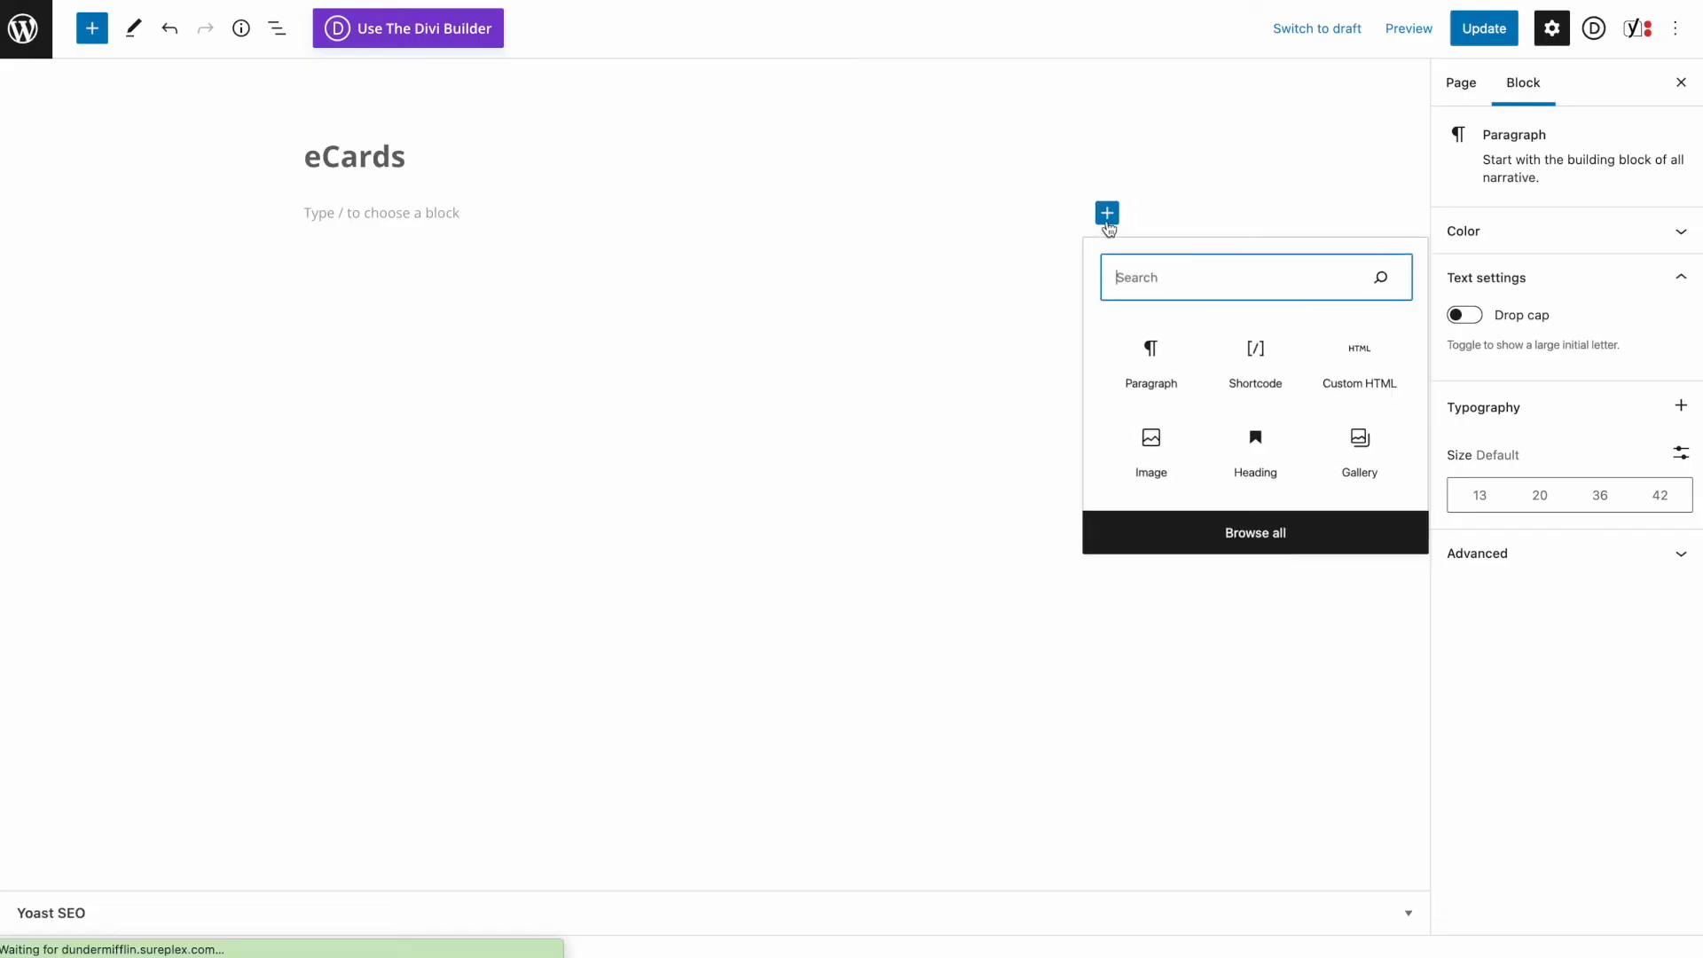
pyautogui.click(1256, 360)
pyautogui.hotkey('ctrl', 'v')
pyautogui.press('Return')
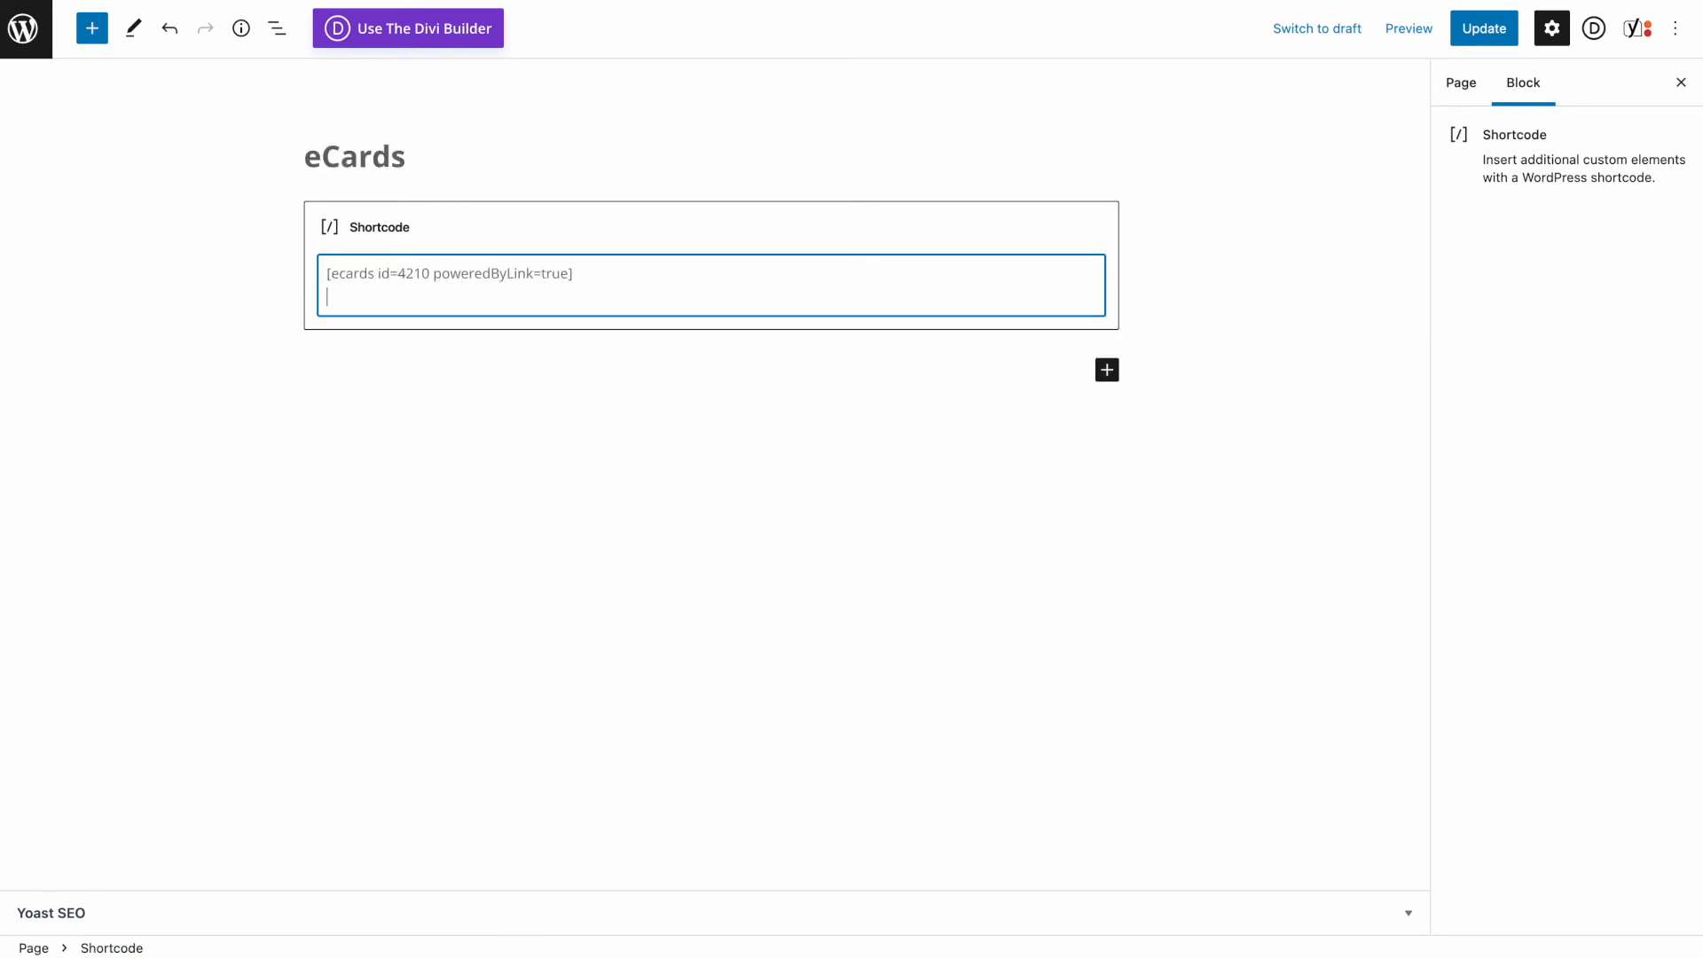
# - Update the eCards page and preview it in a new tab
pyautogui.click(1484, 30)
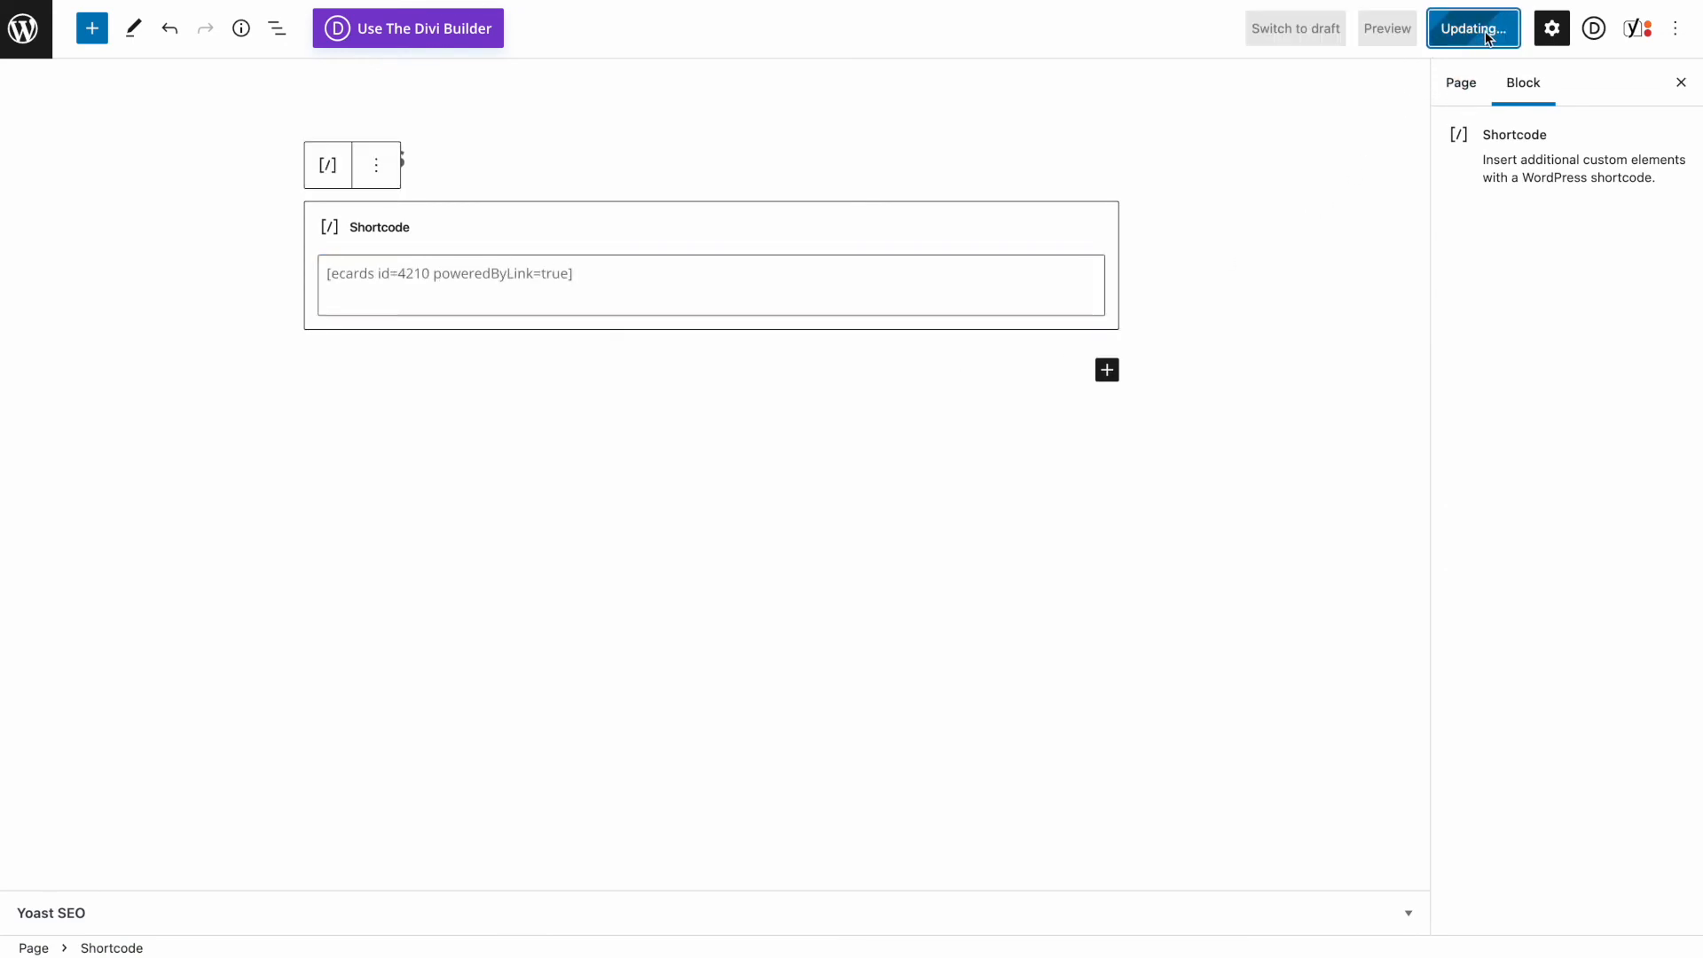
pyautogui.click(1409, 32)
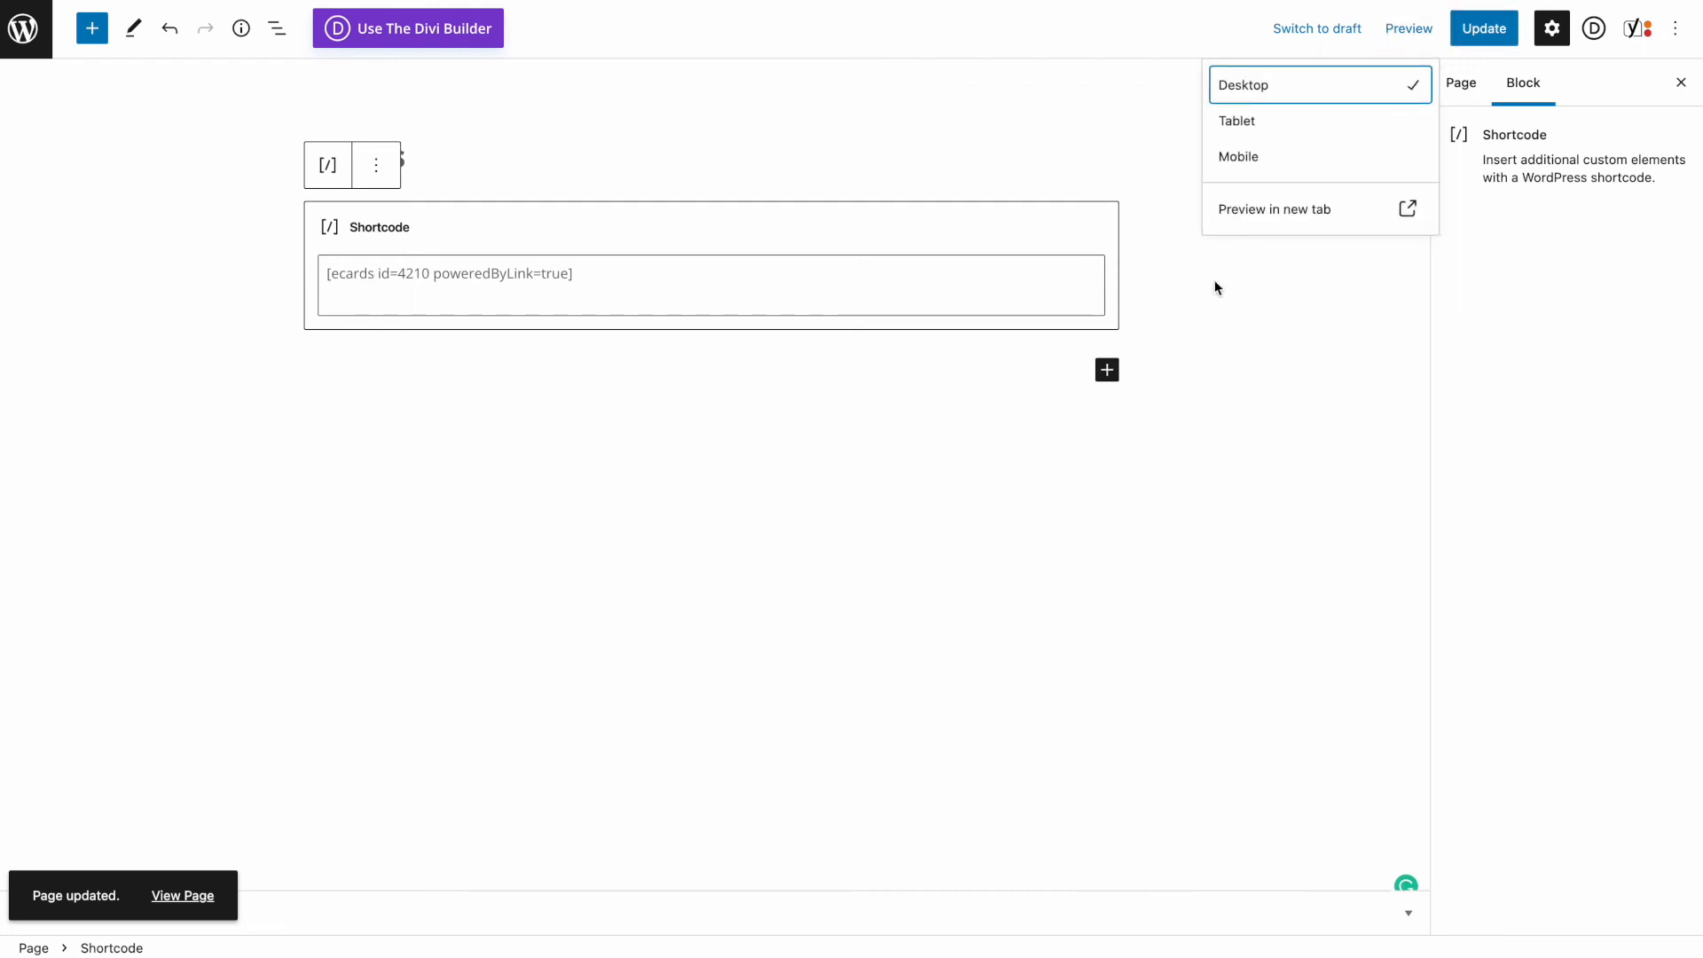
pyautogui.click(1259, 204)
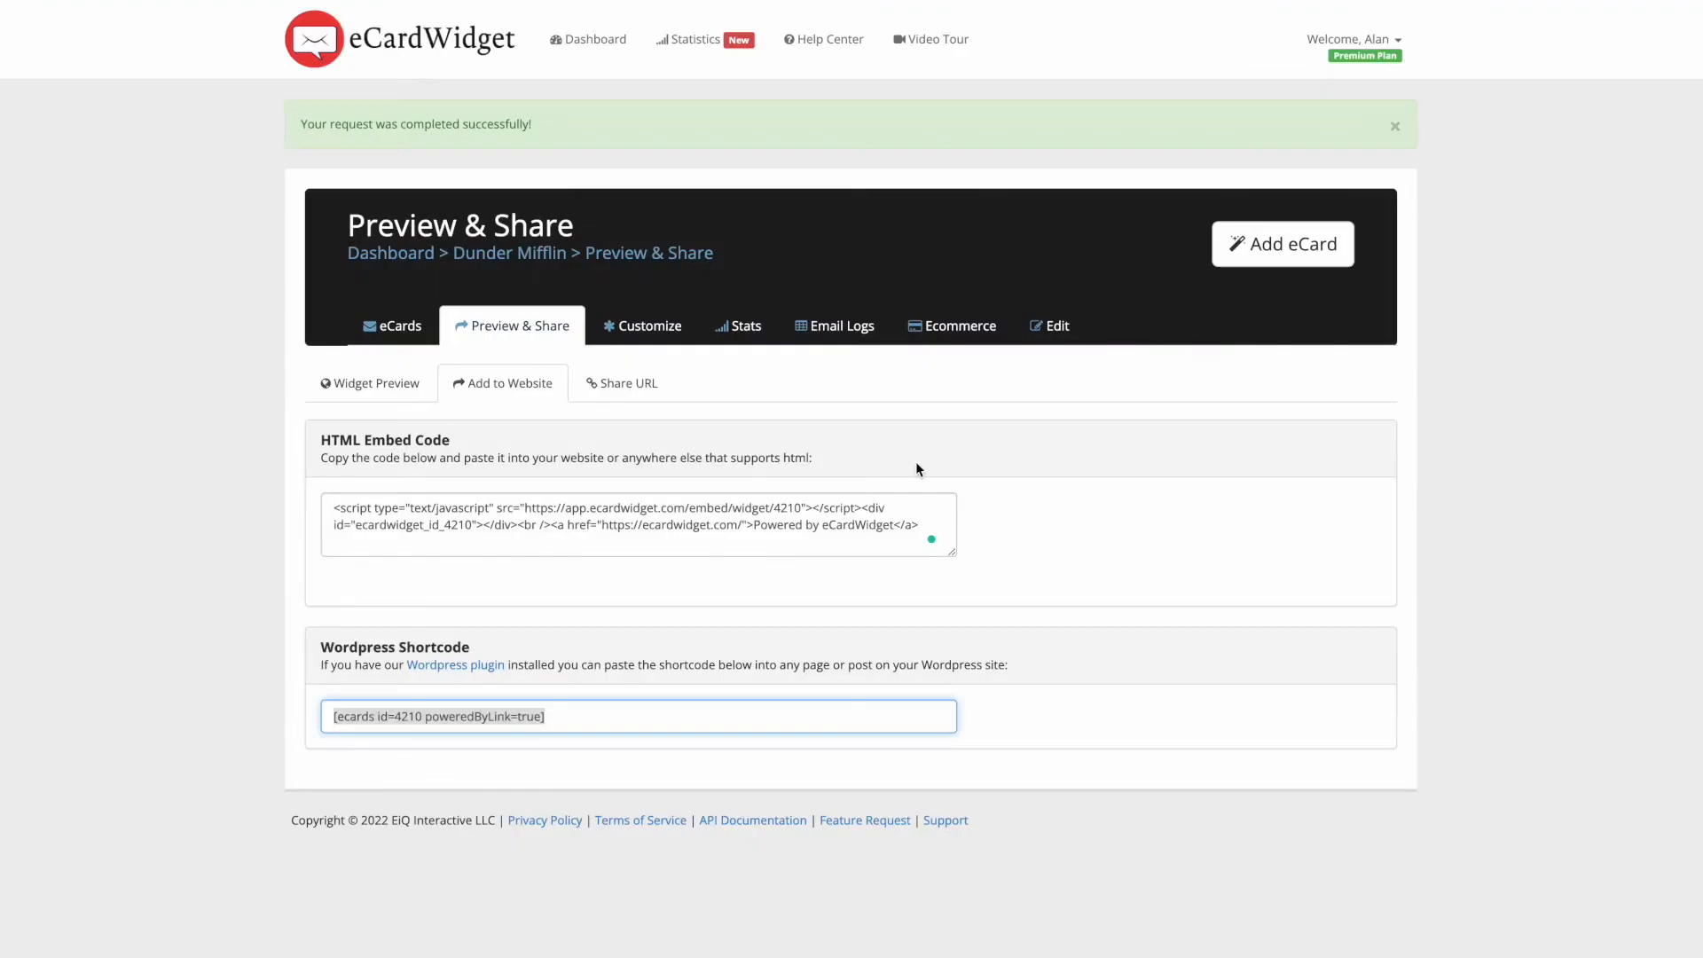
# - Confirm 2 eCards per row in the Widget Preview and save the widget settings
pyautogui.click(923, 464)
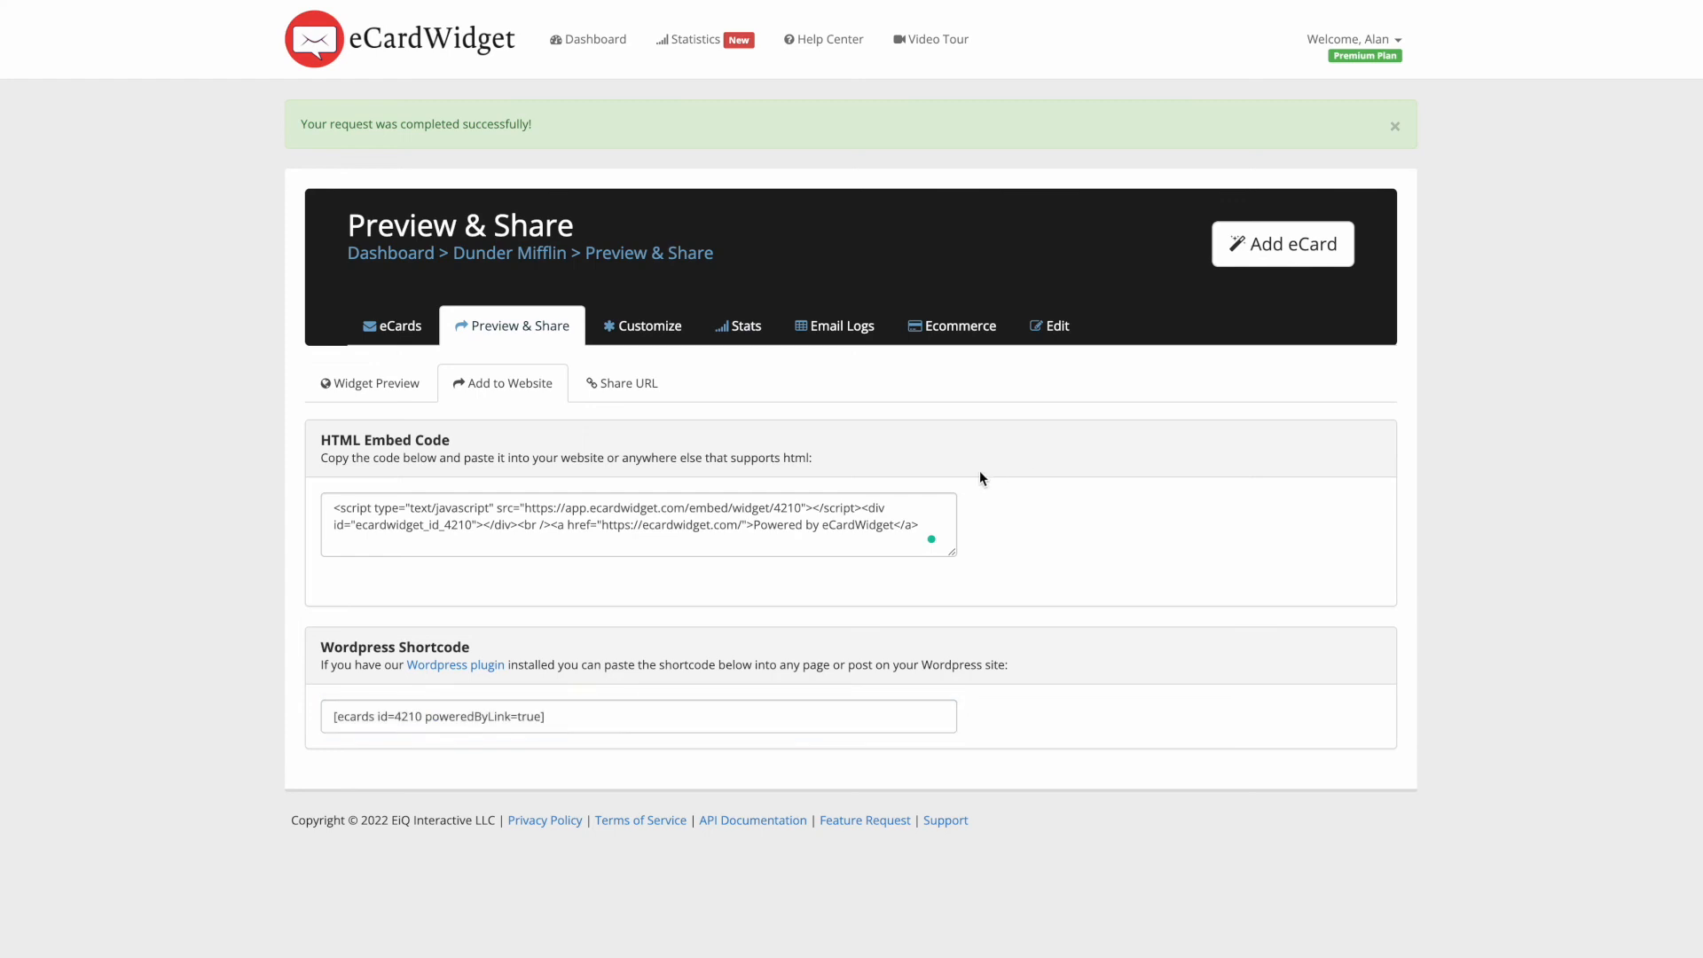
pyautogui.click(336, 386)
pyautogui.scroll(-5, 635, 474)
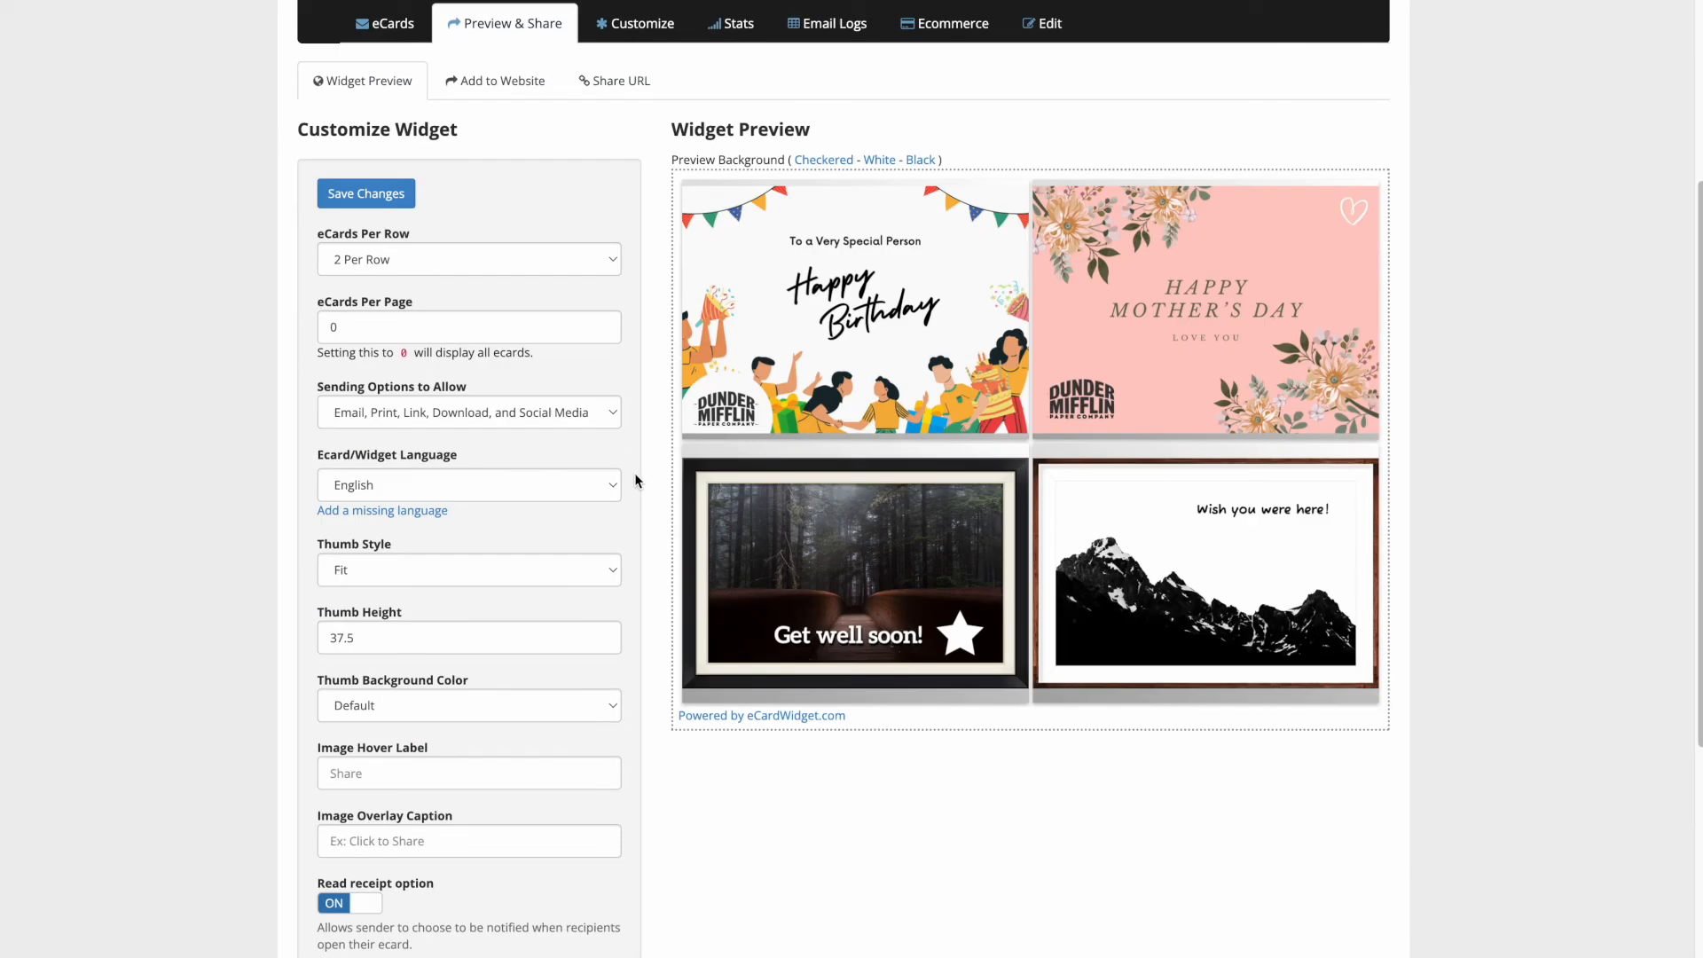
pyautogui.scroll(5, 635, 481)
pyautogui.click(366, 496)
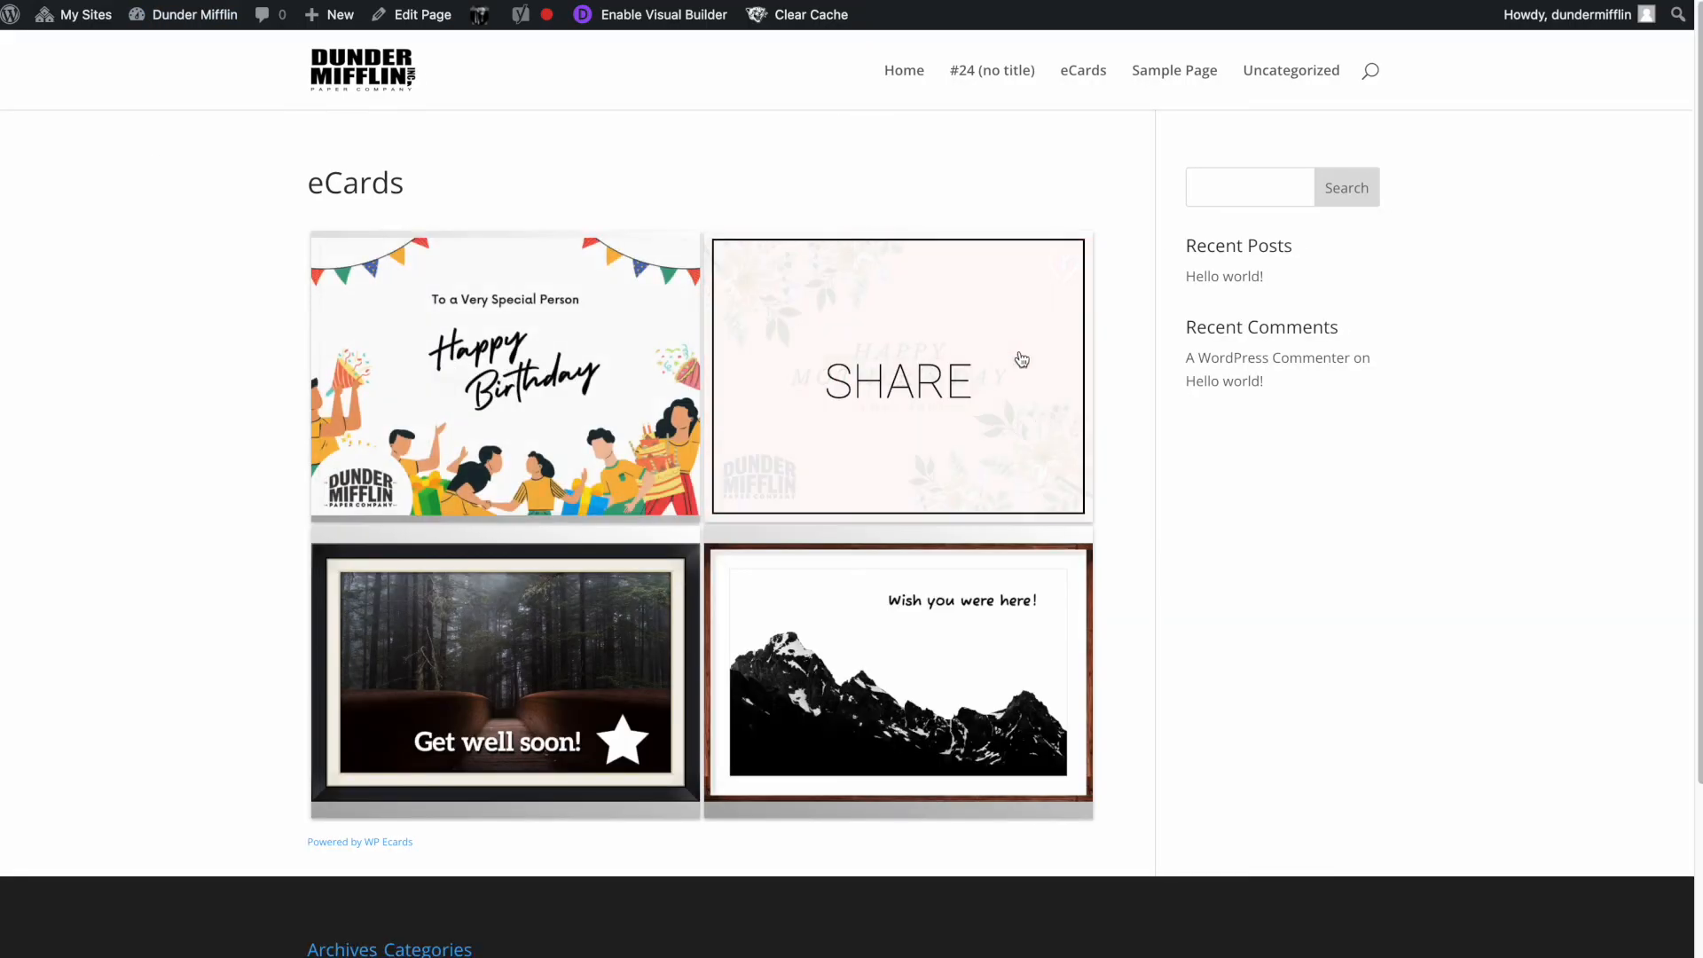
# - Scroll down the live eCards page to view the two-by-two card grid
pyautogui.scroll(-2, 858, 369)
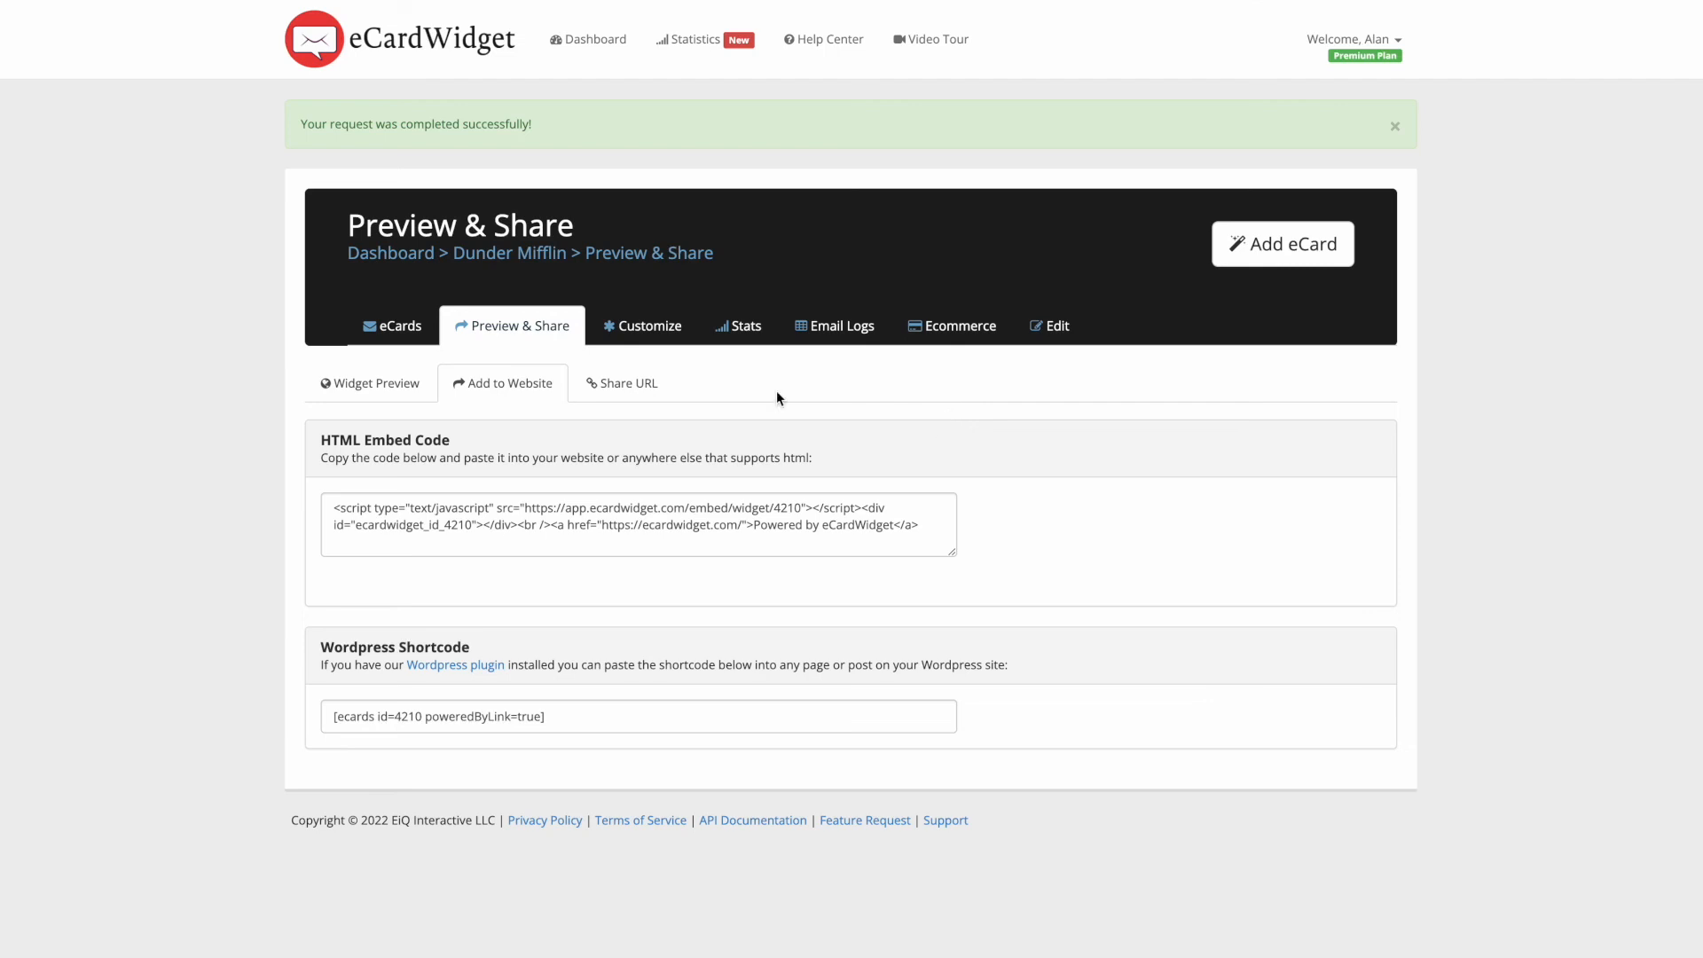
pyautogui.click(643, 384)
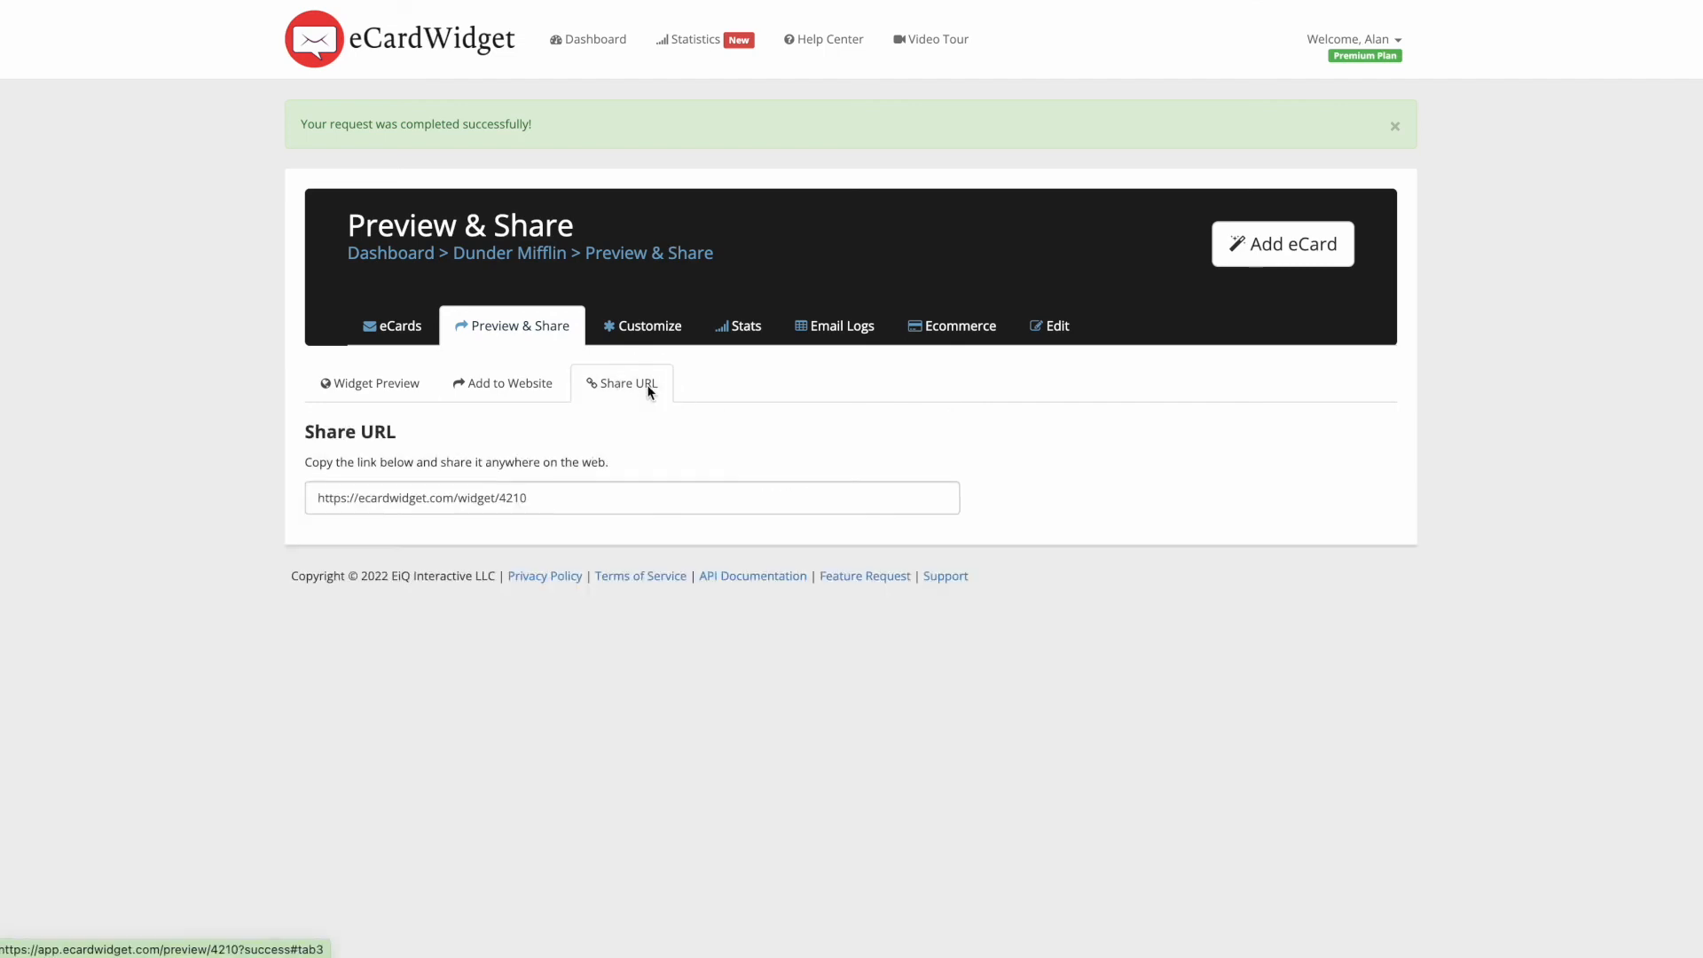
pyautogui.click(408, 497)
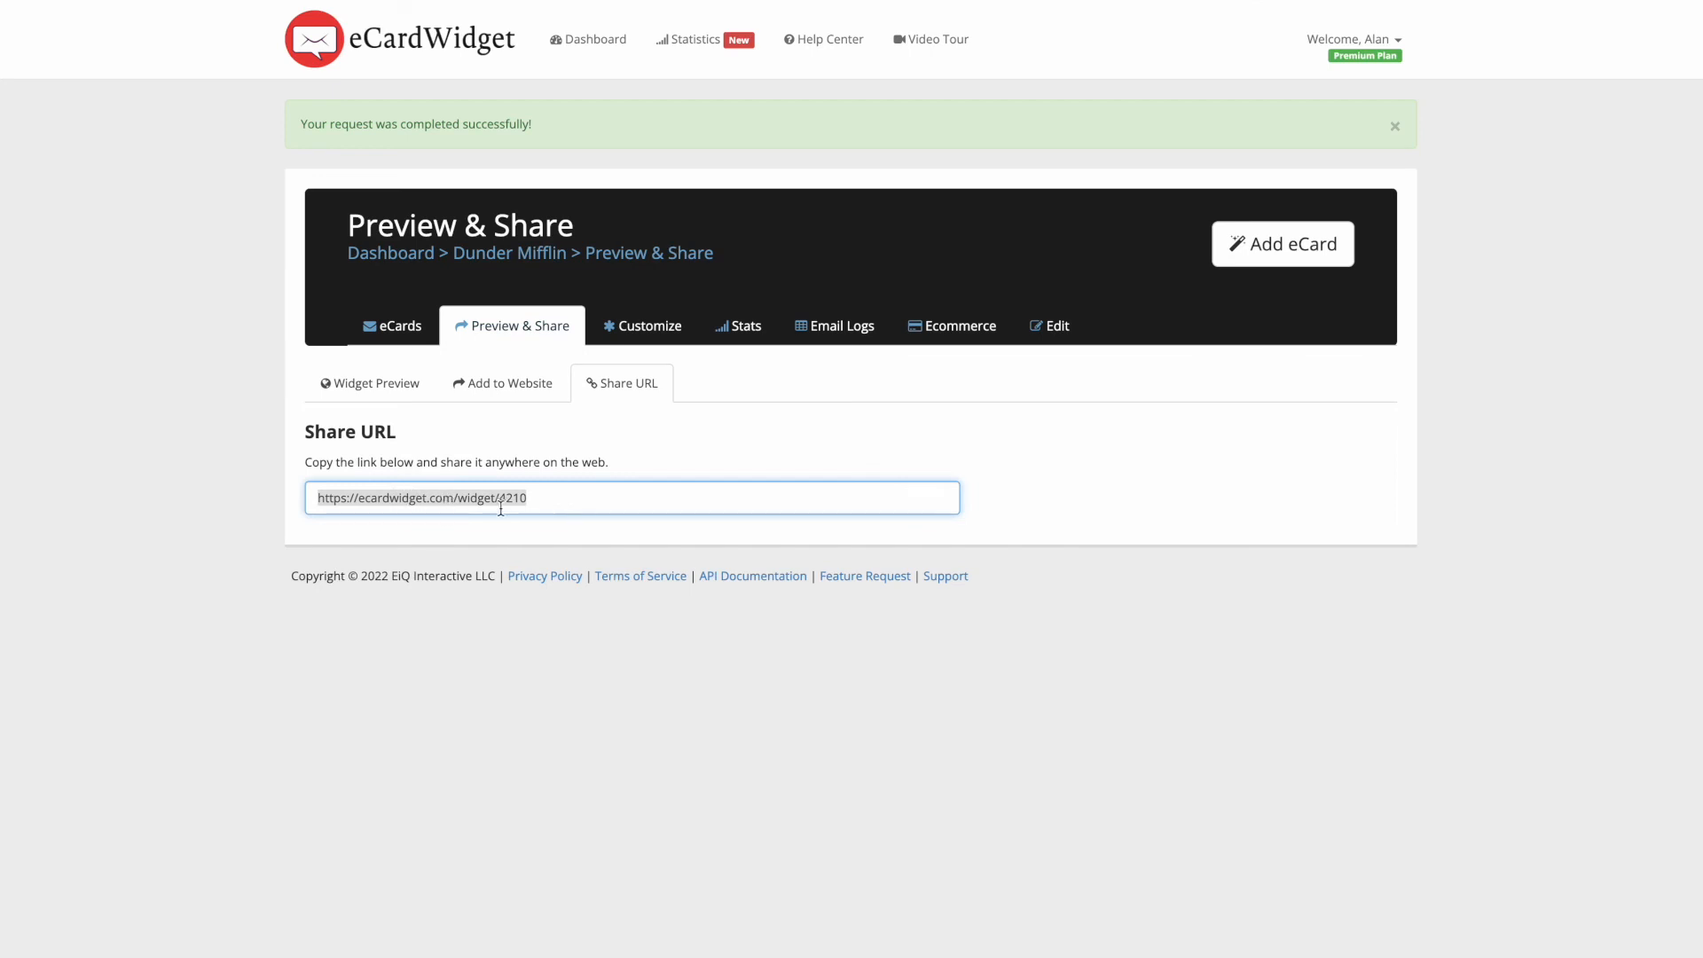
pyautogui.click(589, 496)
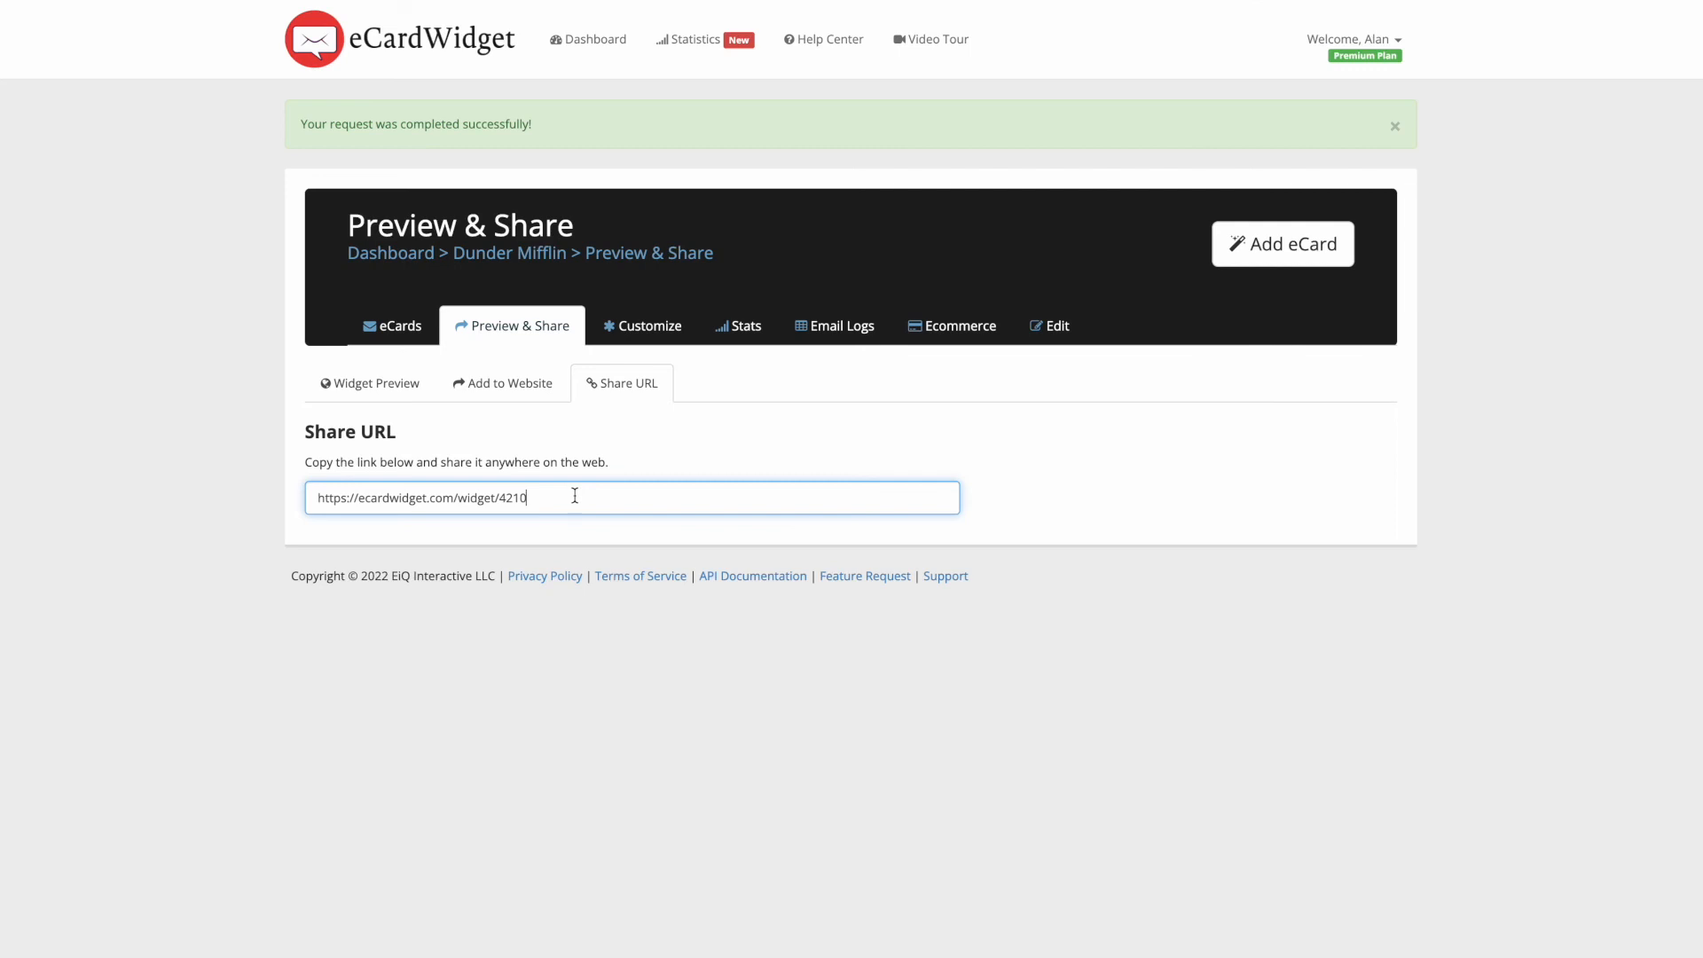
pyautogui.click(662, 335)
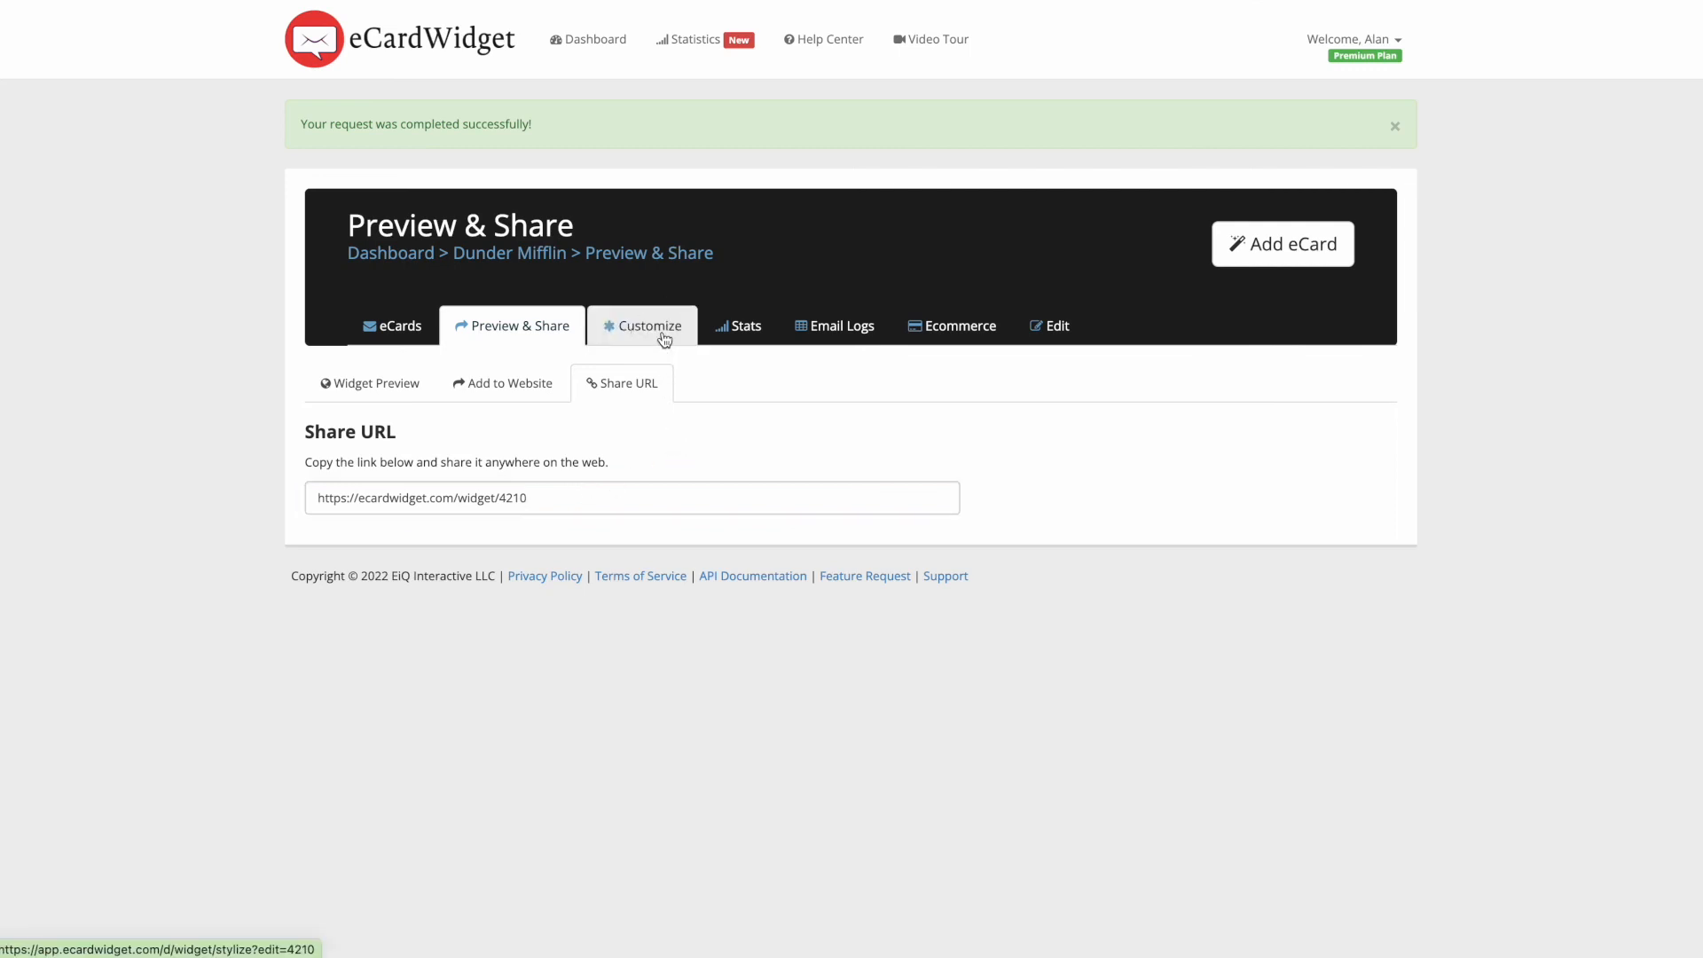
pyautogui.scroll(-7, 681, 404)
# - Look through the widget's Customize and Statistics pages, ending on the empty Email Logs
pyautogui.scroll(7, 678, 390)
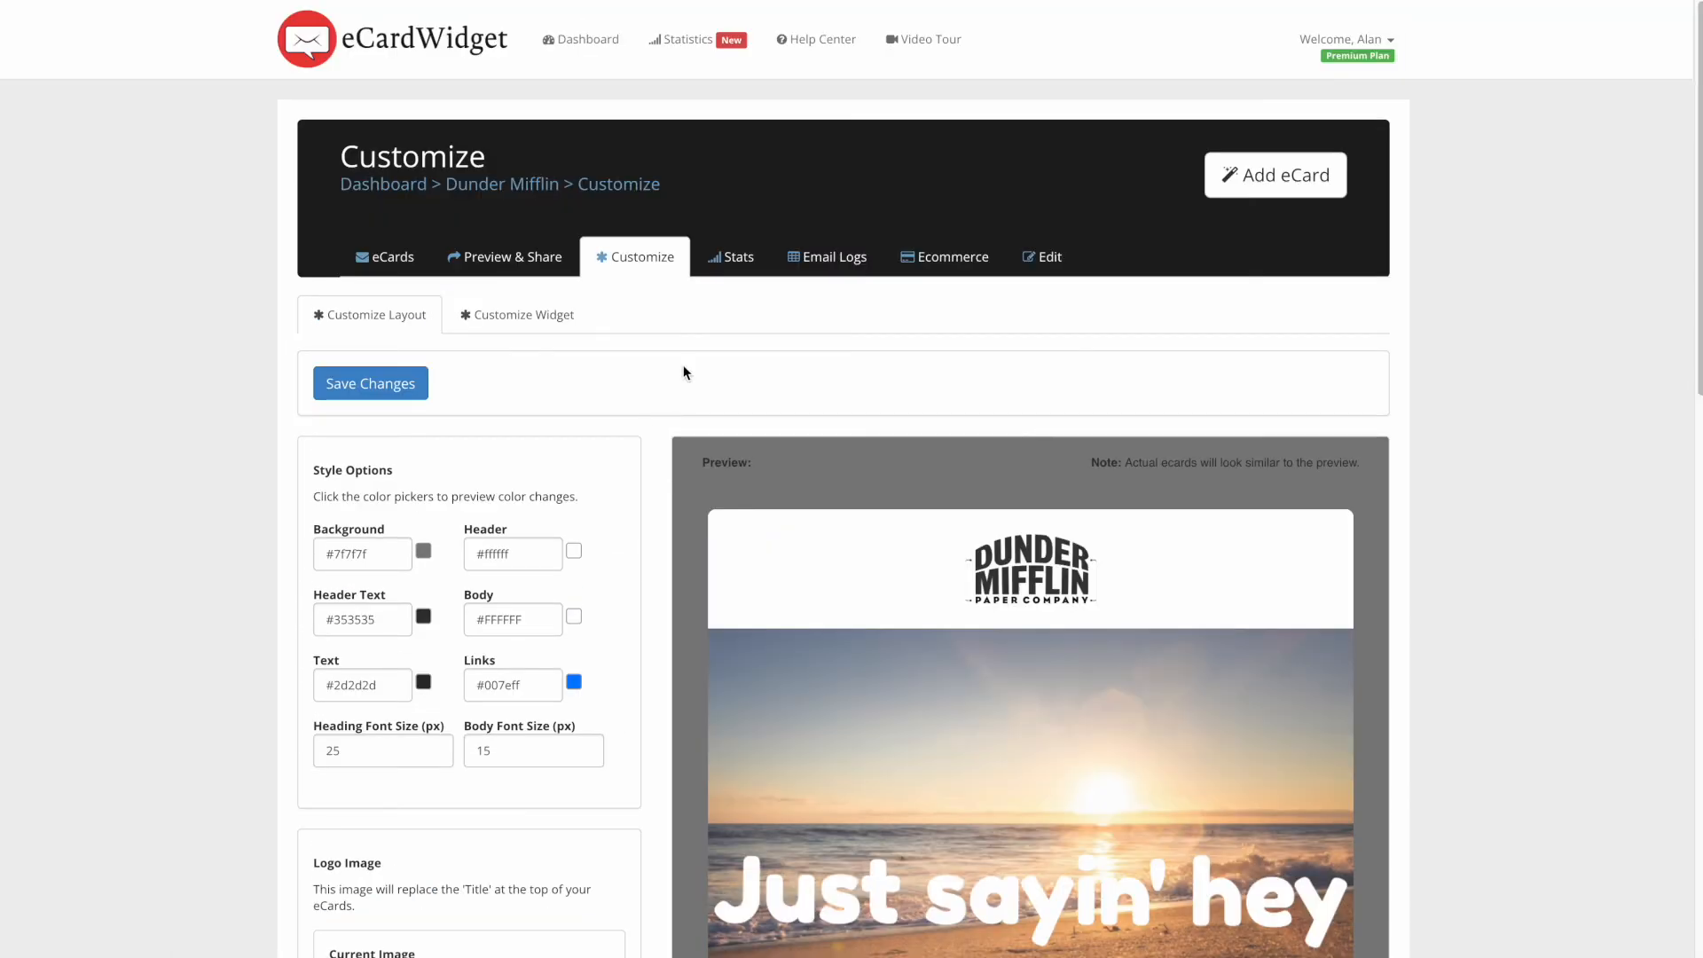
pyautogui.click(565, 323)
pyautogui.click(731, 258)
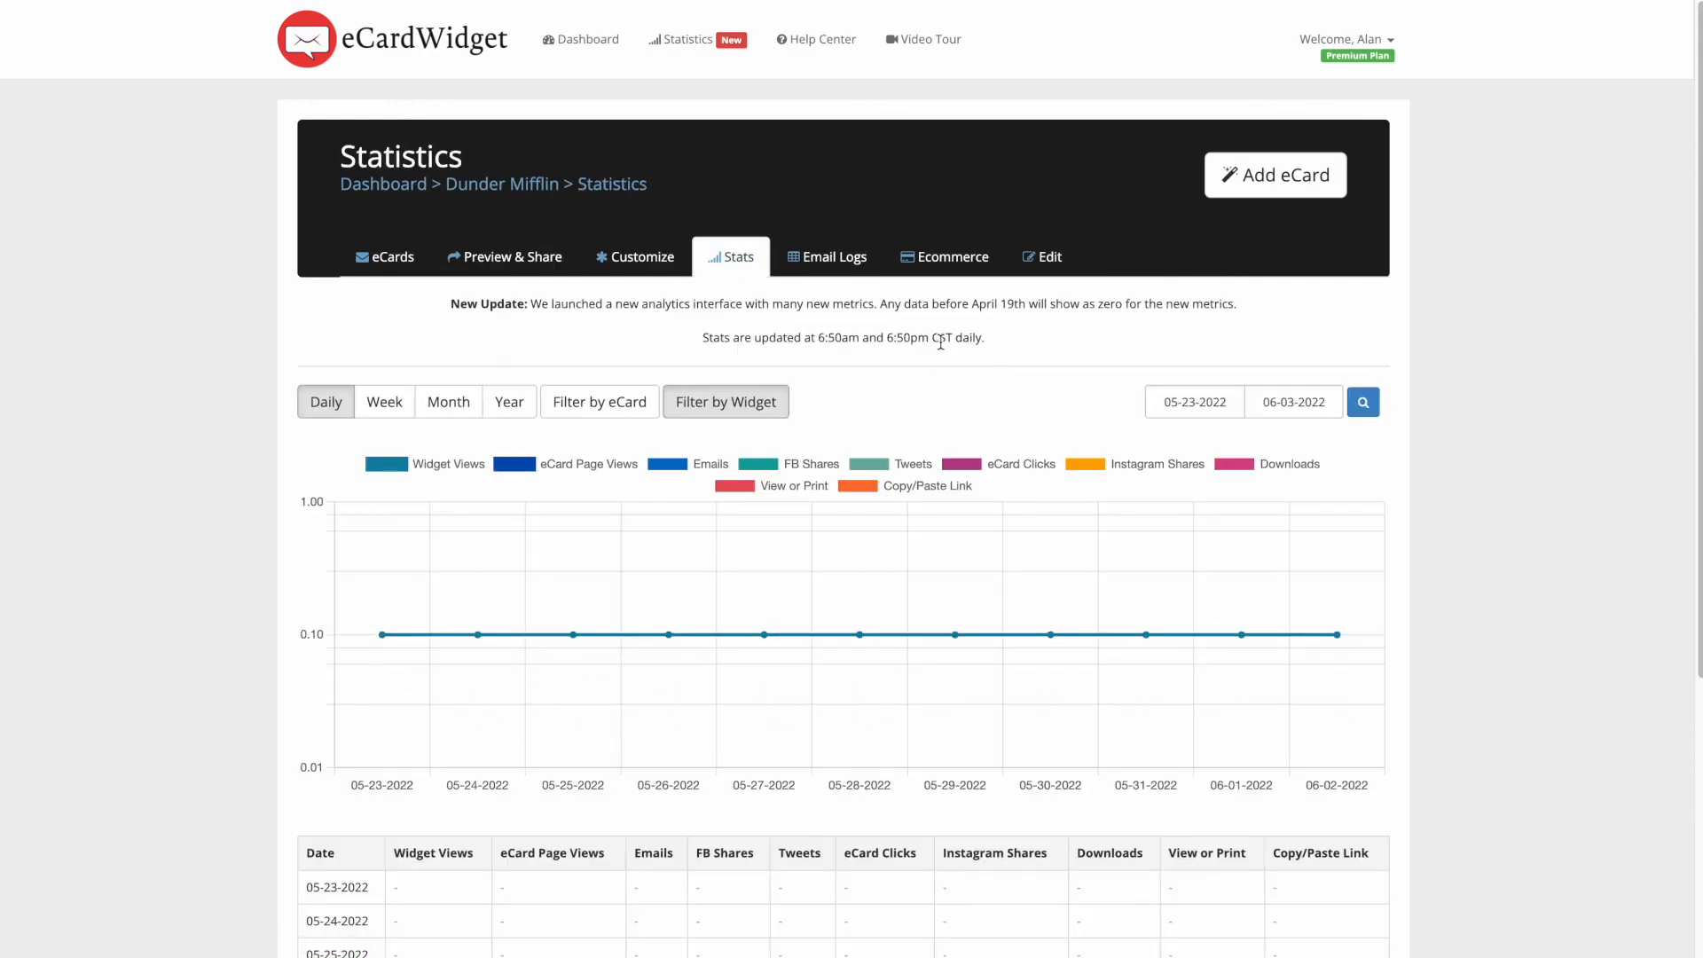
pyautogui.scroll(-3, 942, 343)
pyautogui.scroll(2, 942, 343)
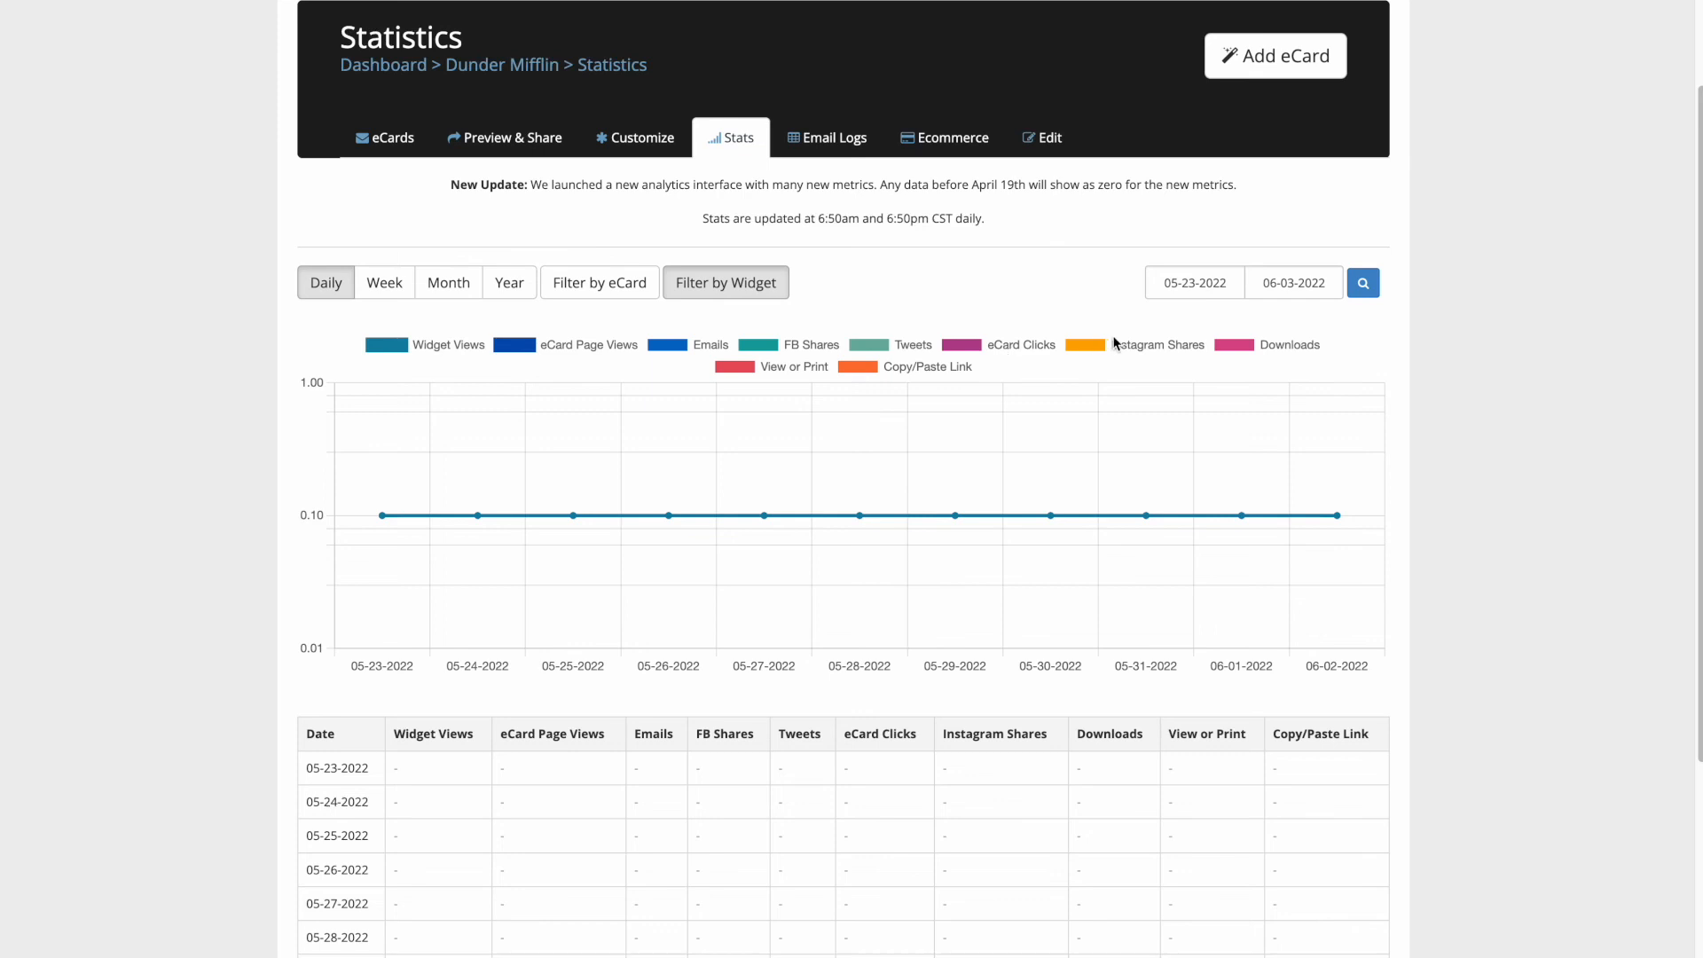
pyautogui.scroll(-3, 946, 333)
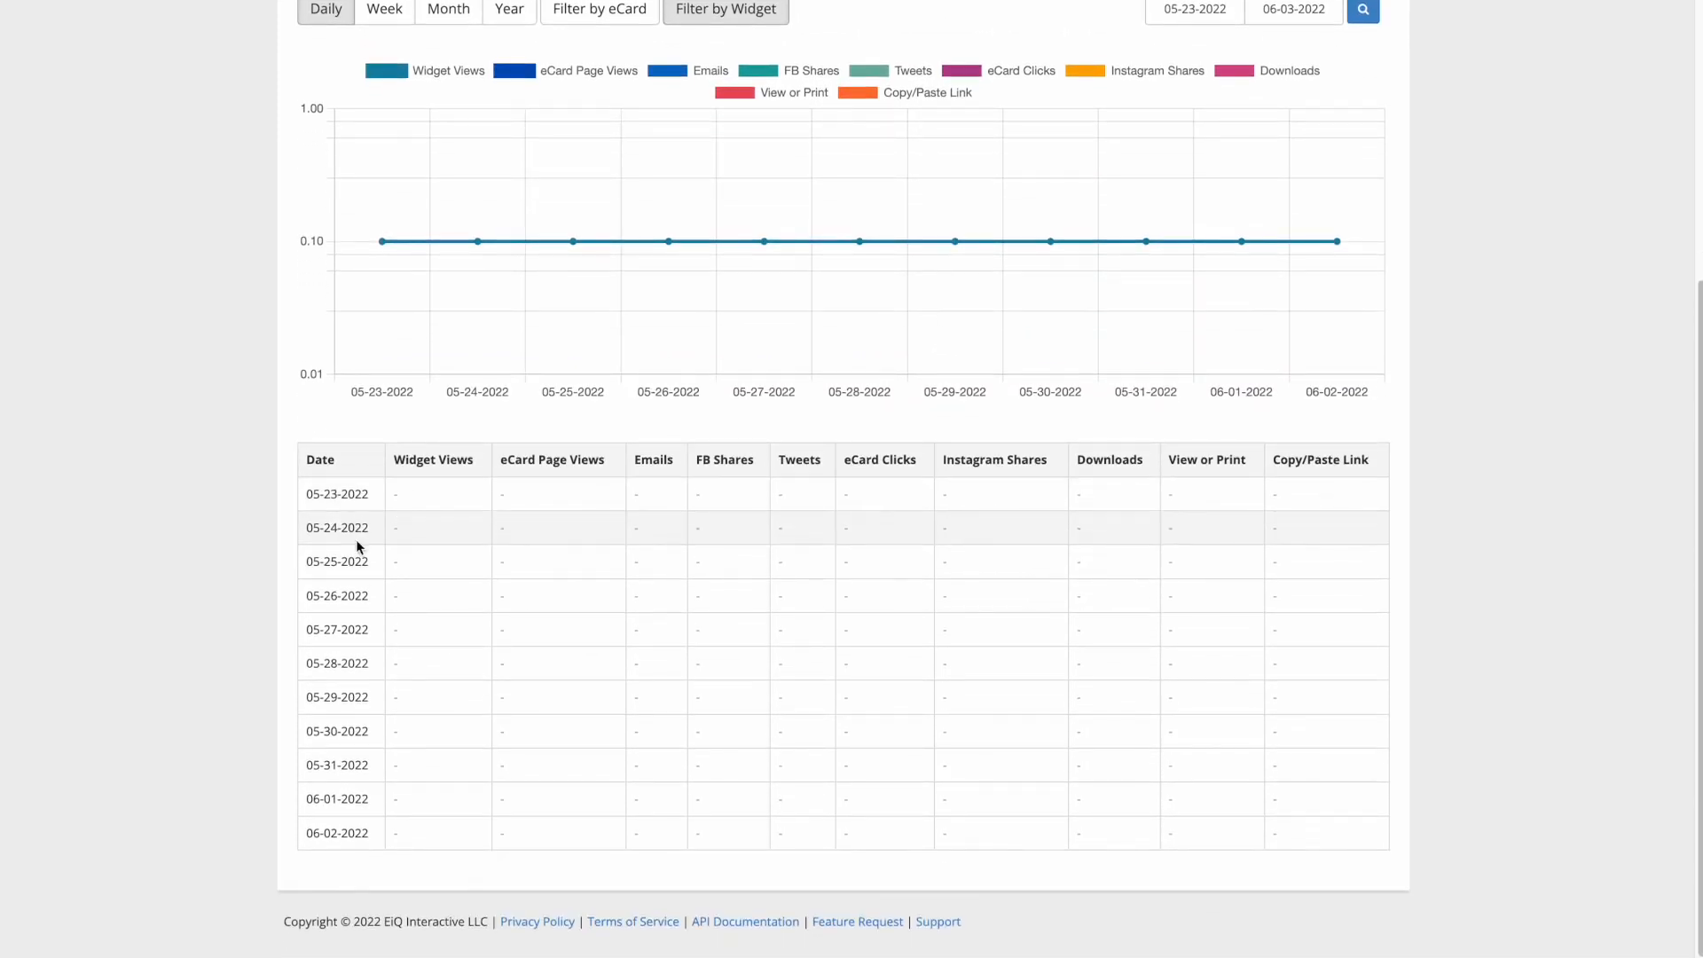
pyautogui.scroll(3, 1194, 301)
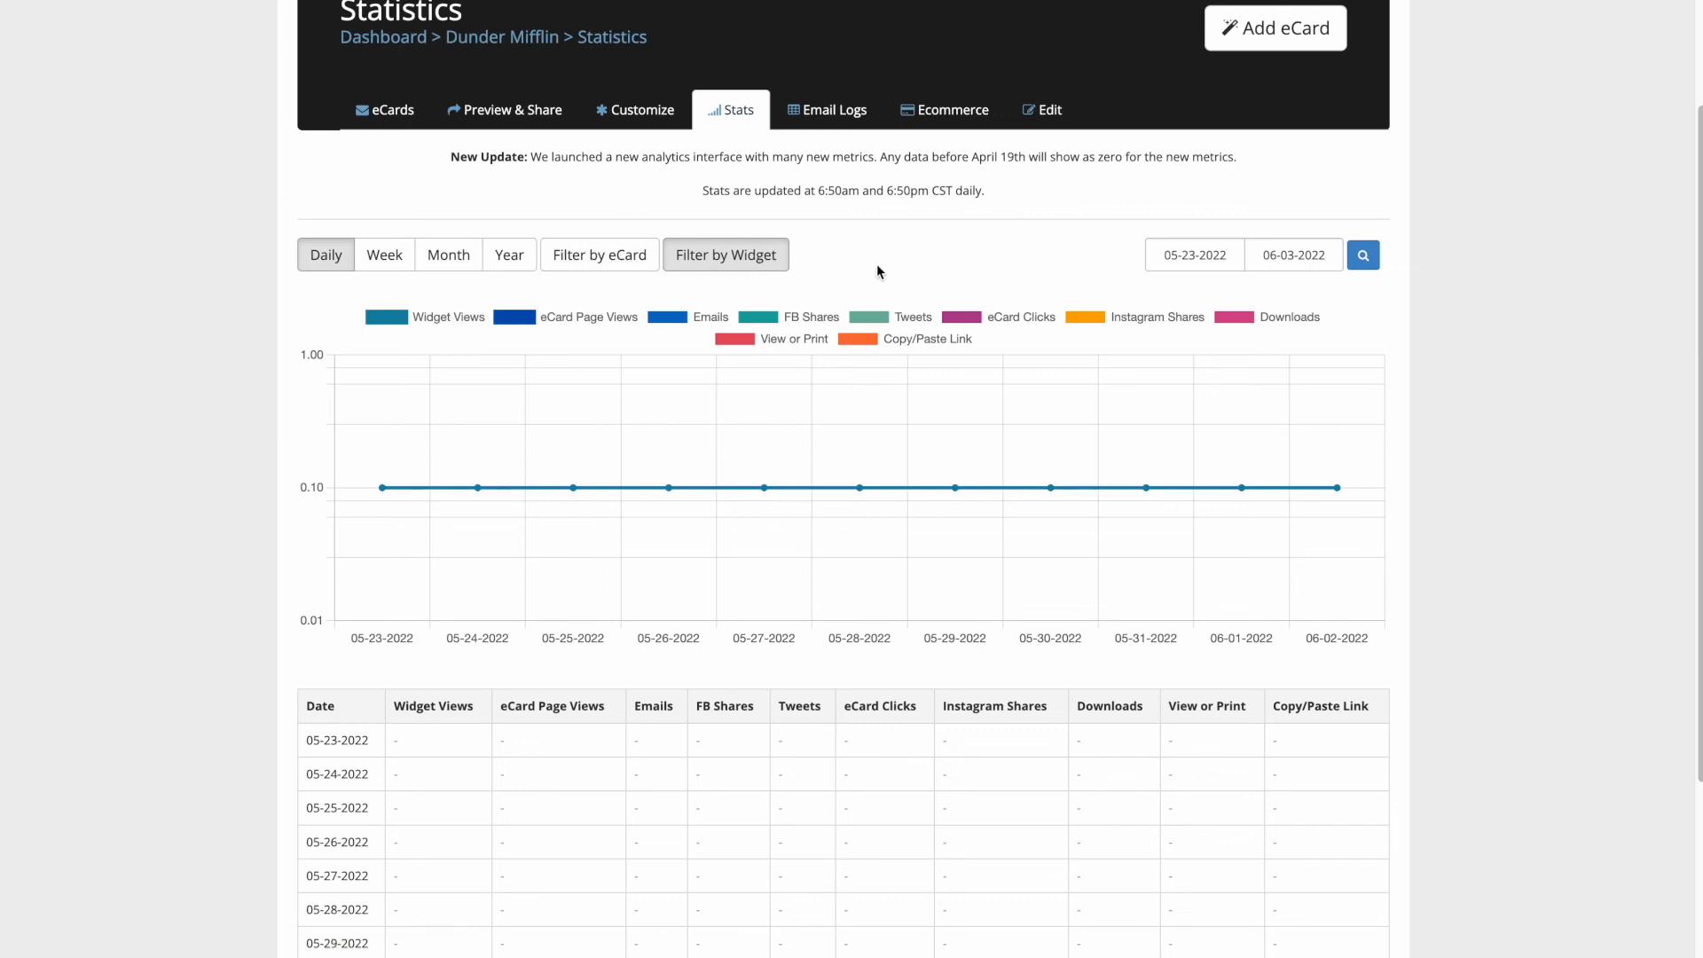
pyautogui.click(842, 119)
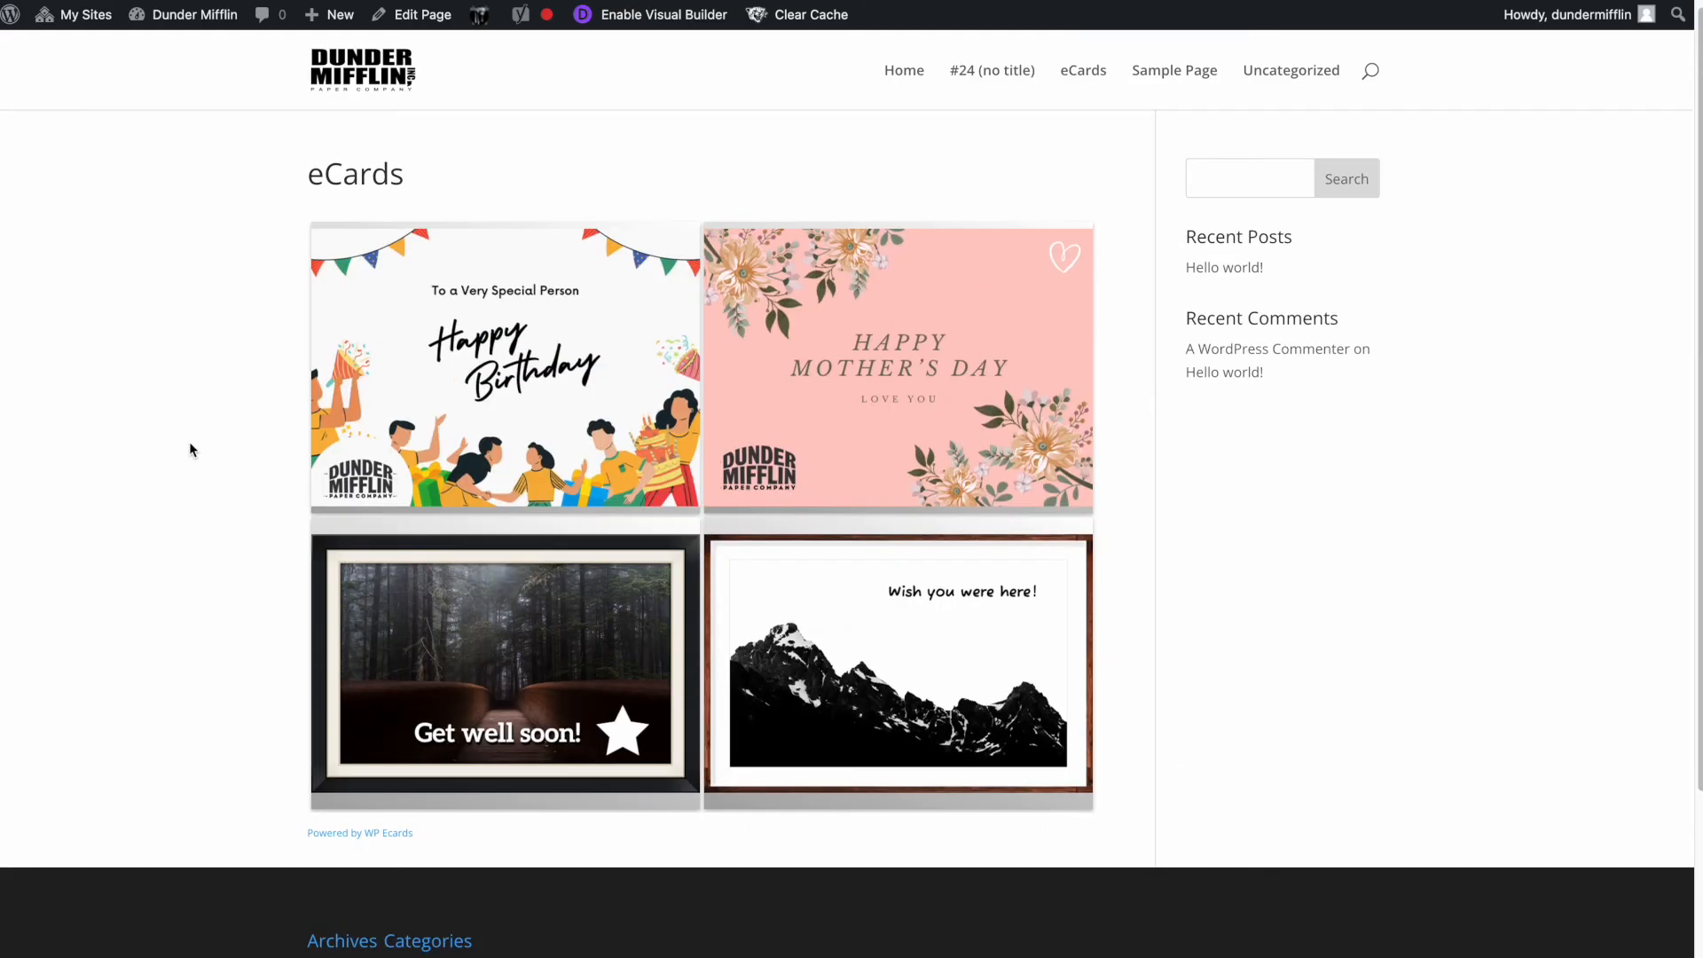
# - Open the Birthday card and fill in the sender's and recipient's names and e-mail addresses
pyautogui.click(461, 366)
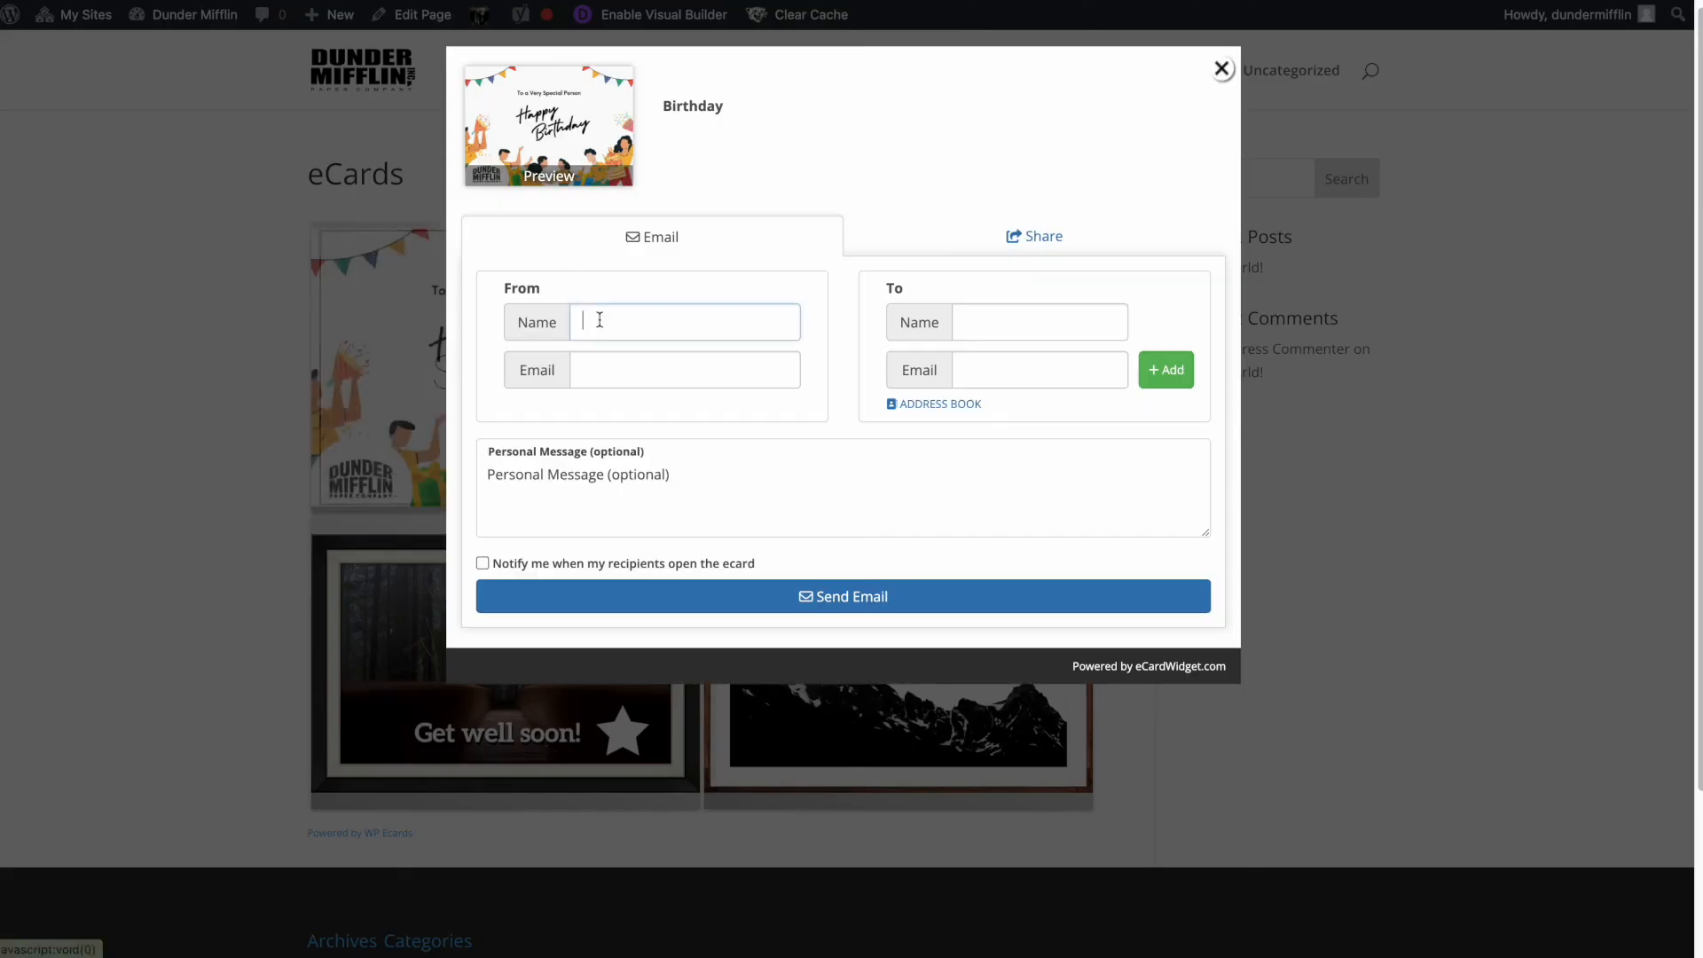
pyautogui.write('Alan')
pyautogui.press('Tab')
pyautogui.press('Tab')
pyautogui.write('Alan')
pyautogui.press('Tab')
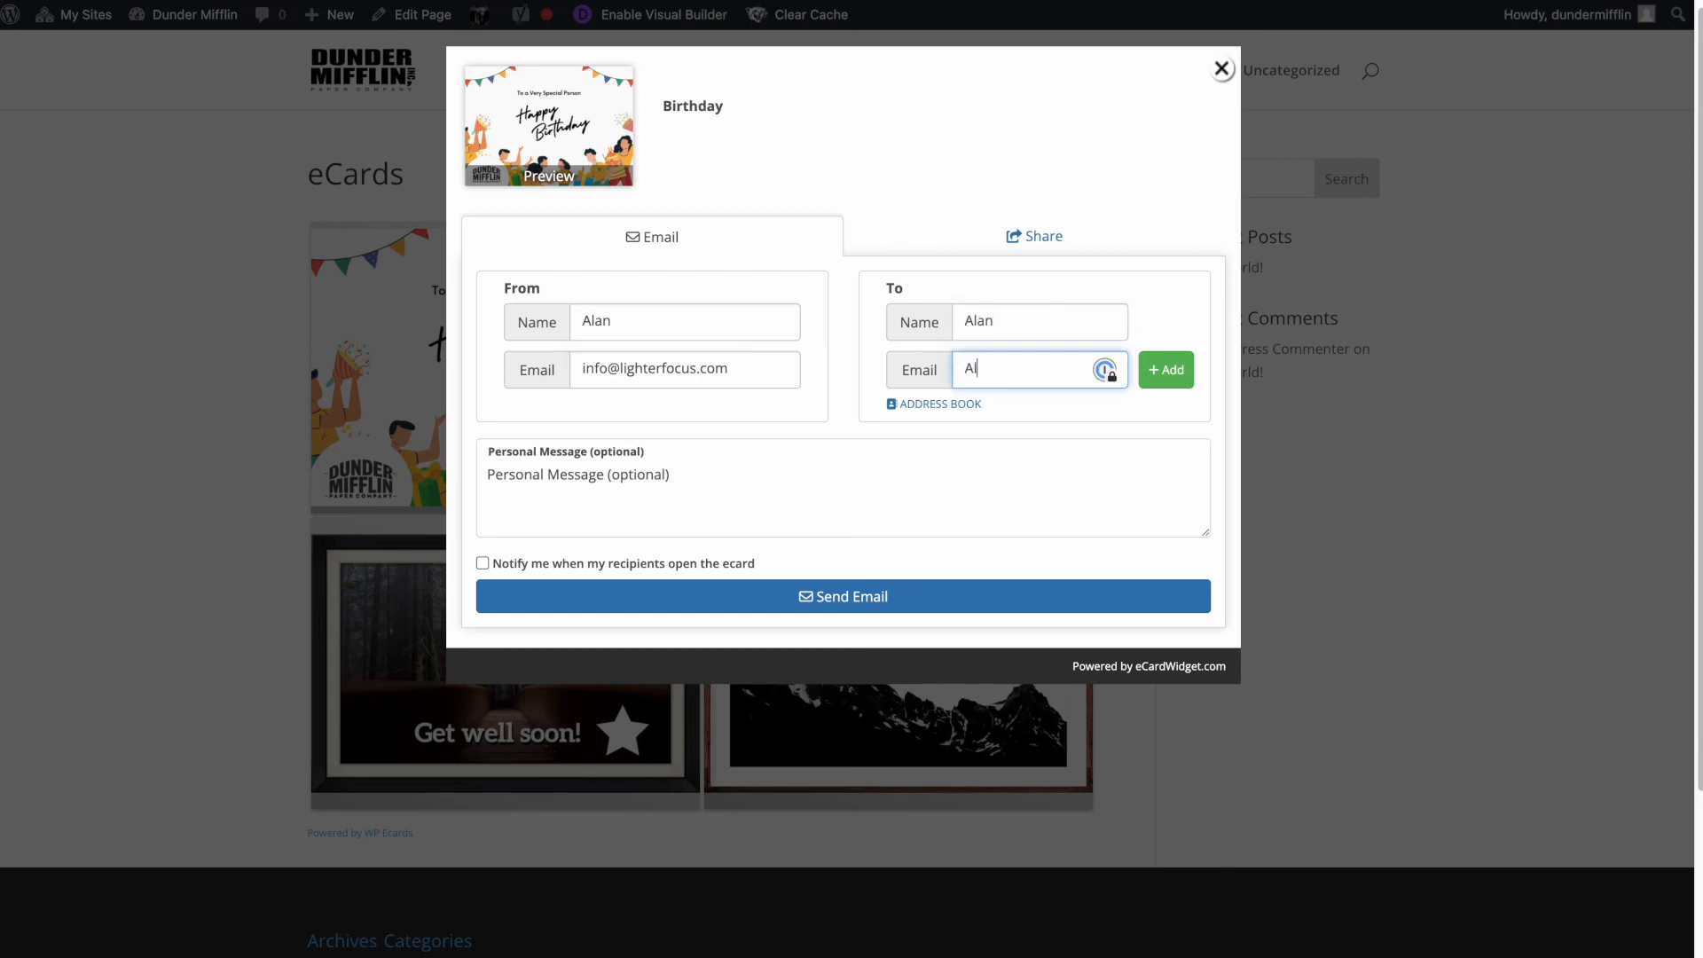
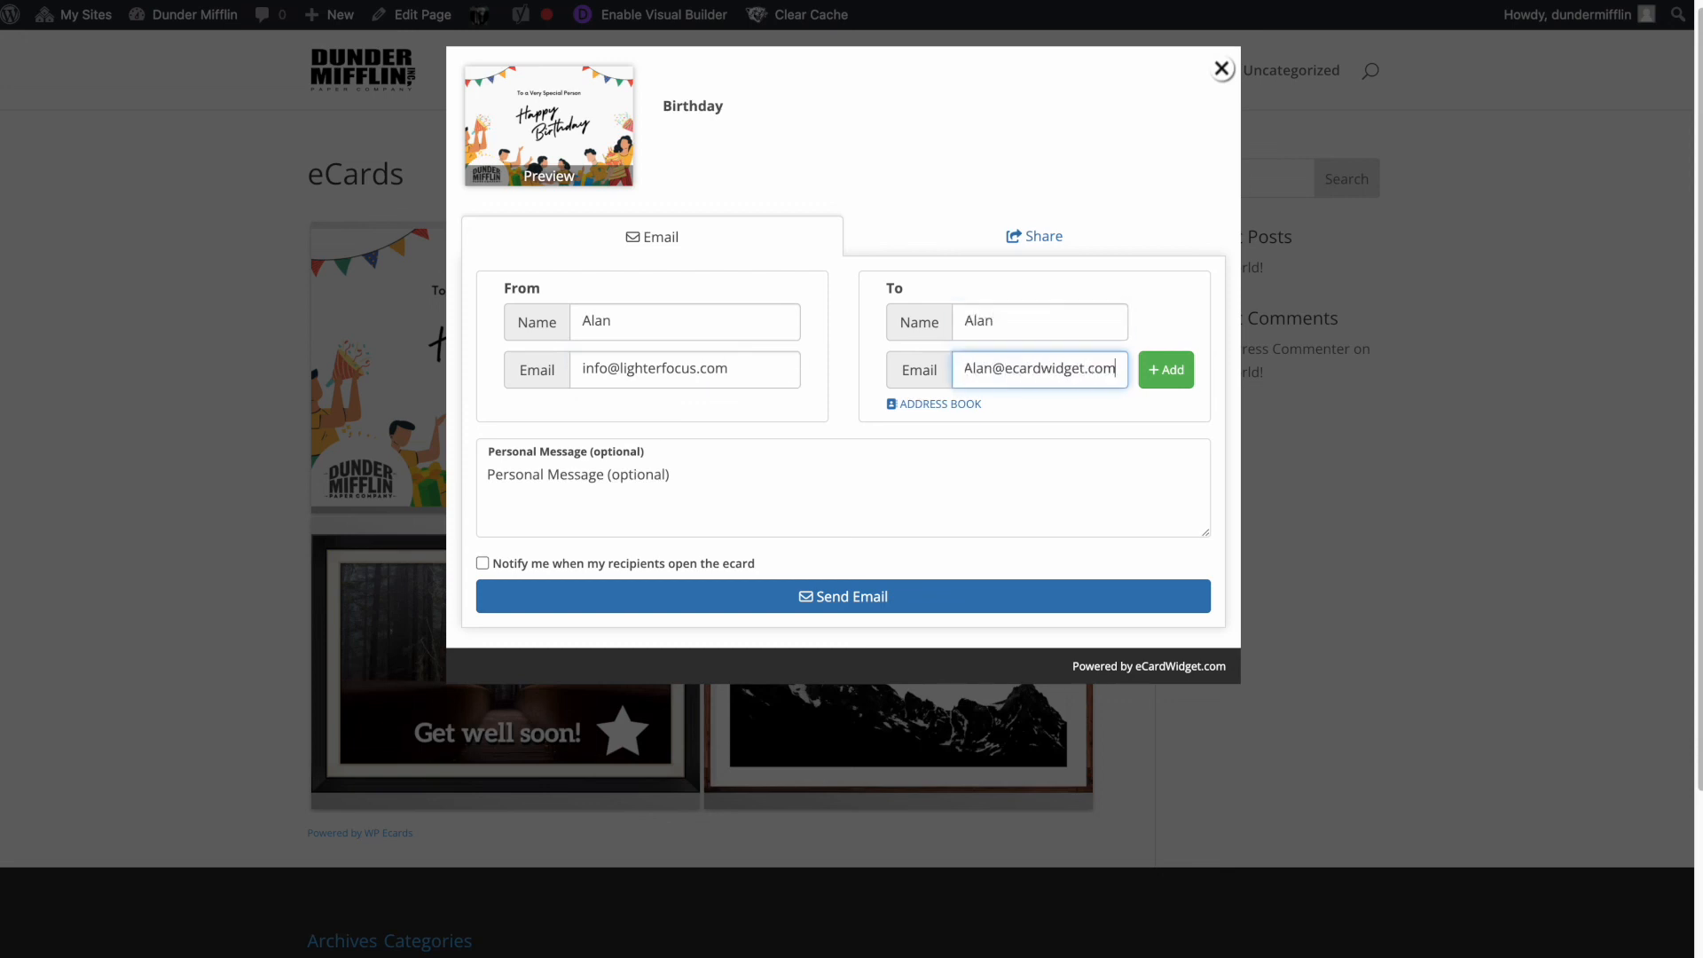
# - Add the message 'Hey Happy birthday!', send the ecard, view sharing options, and close
pyautogui.click(651, 495)
pyautogui.write('Hey Happy birthday!')
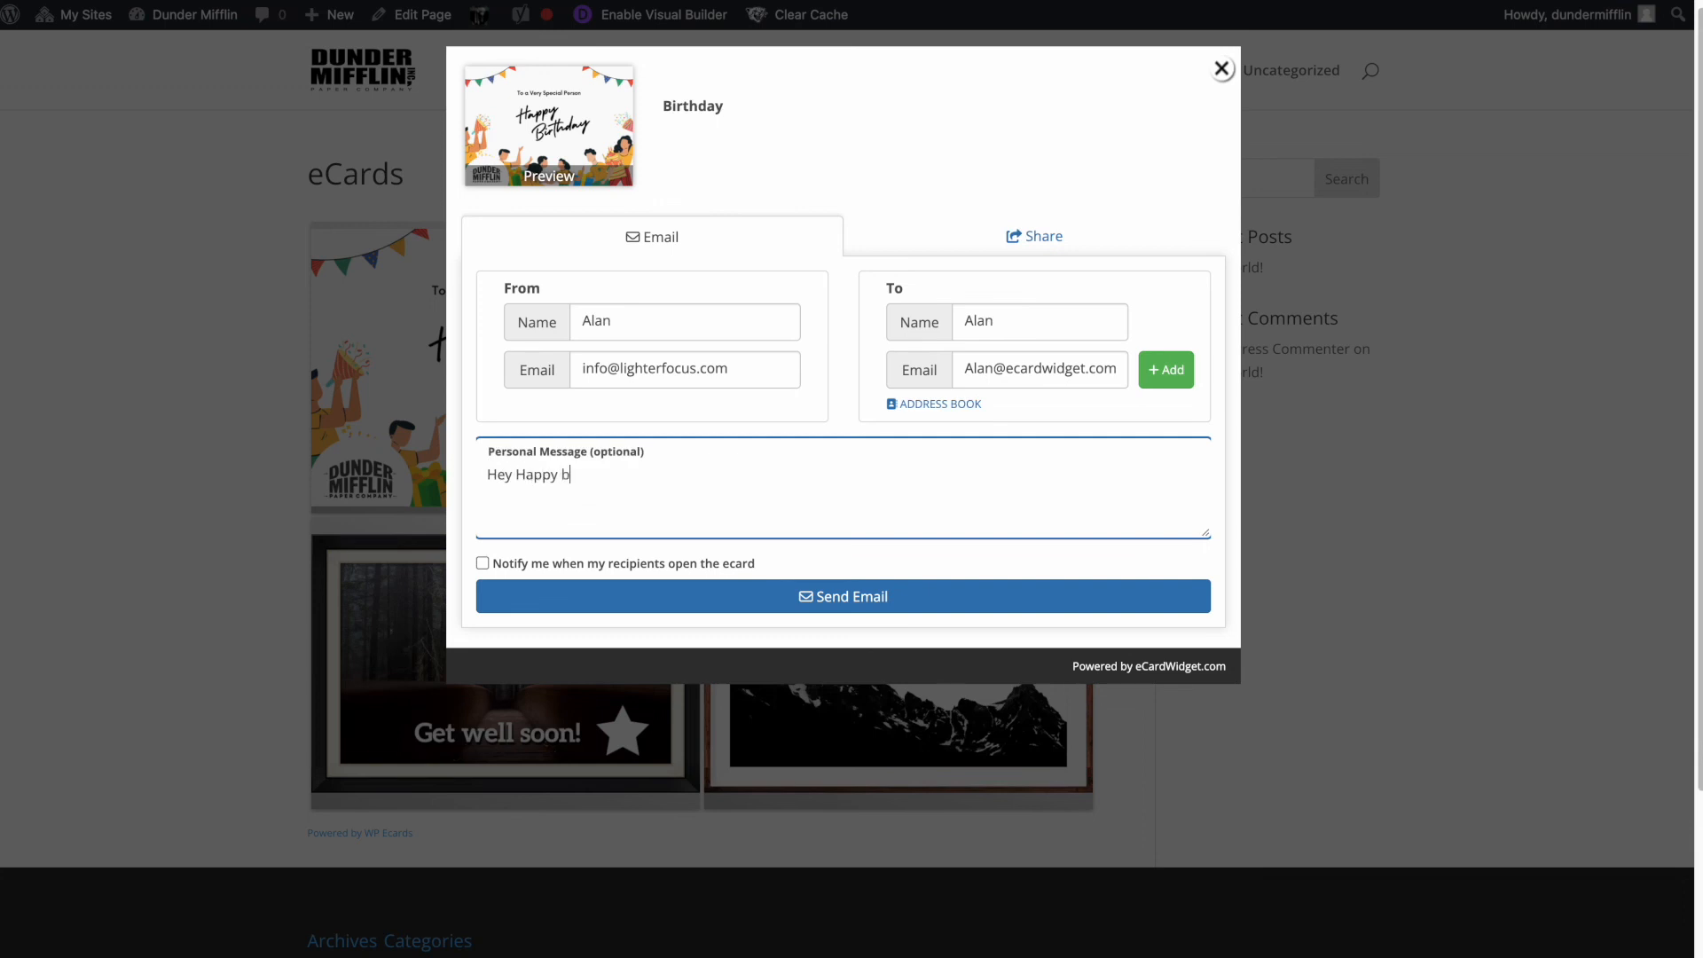
pyautogui.press('Return')
pyautogui.click(835, 600)
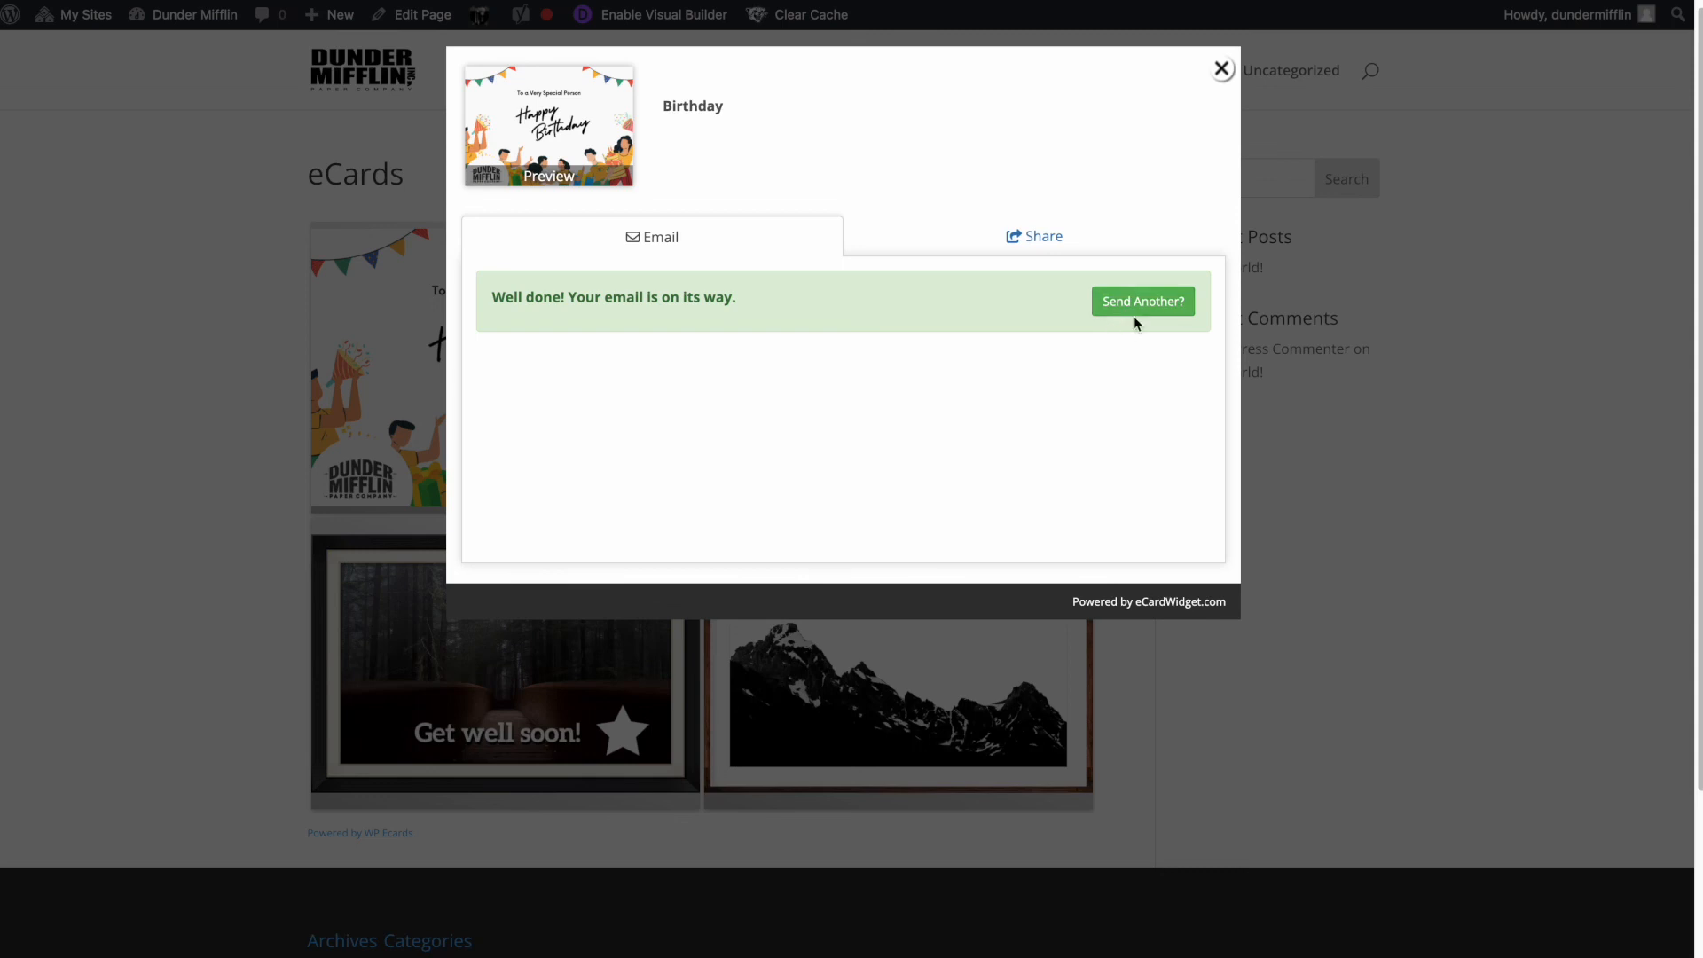
pyautogui.click(1019, 238)
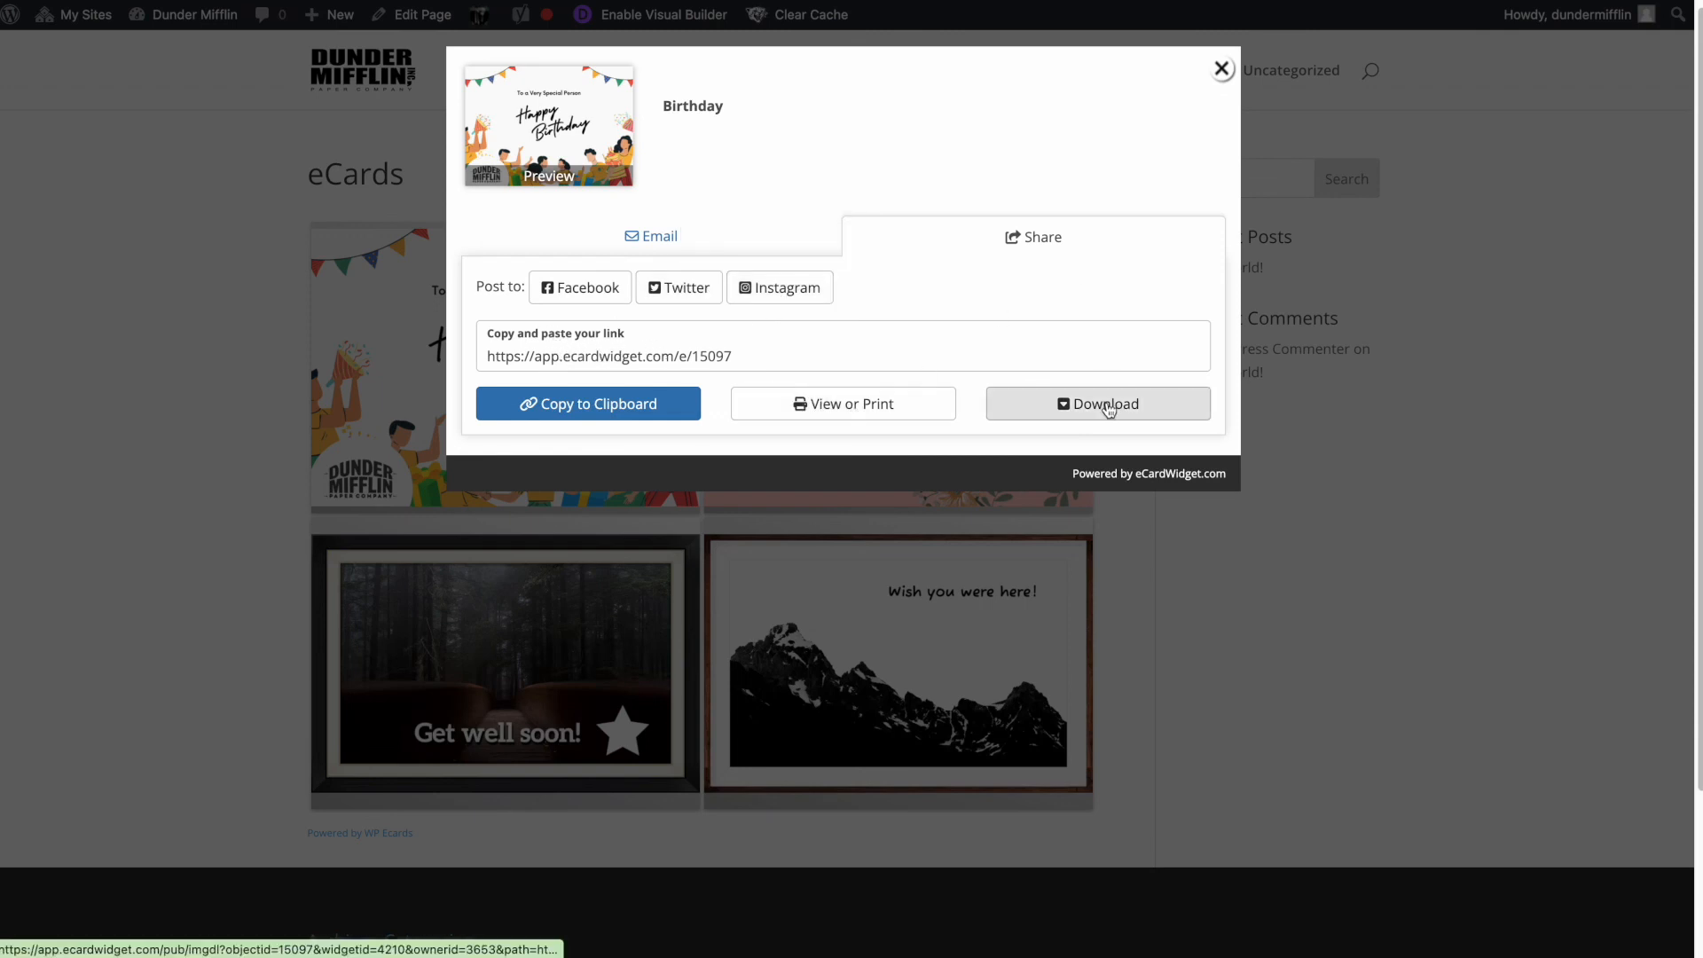
pyautogui.click(1221, 70)
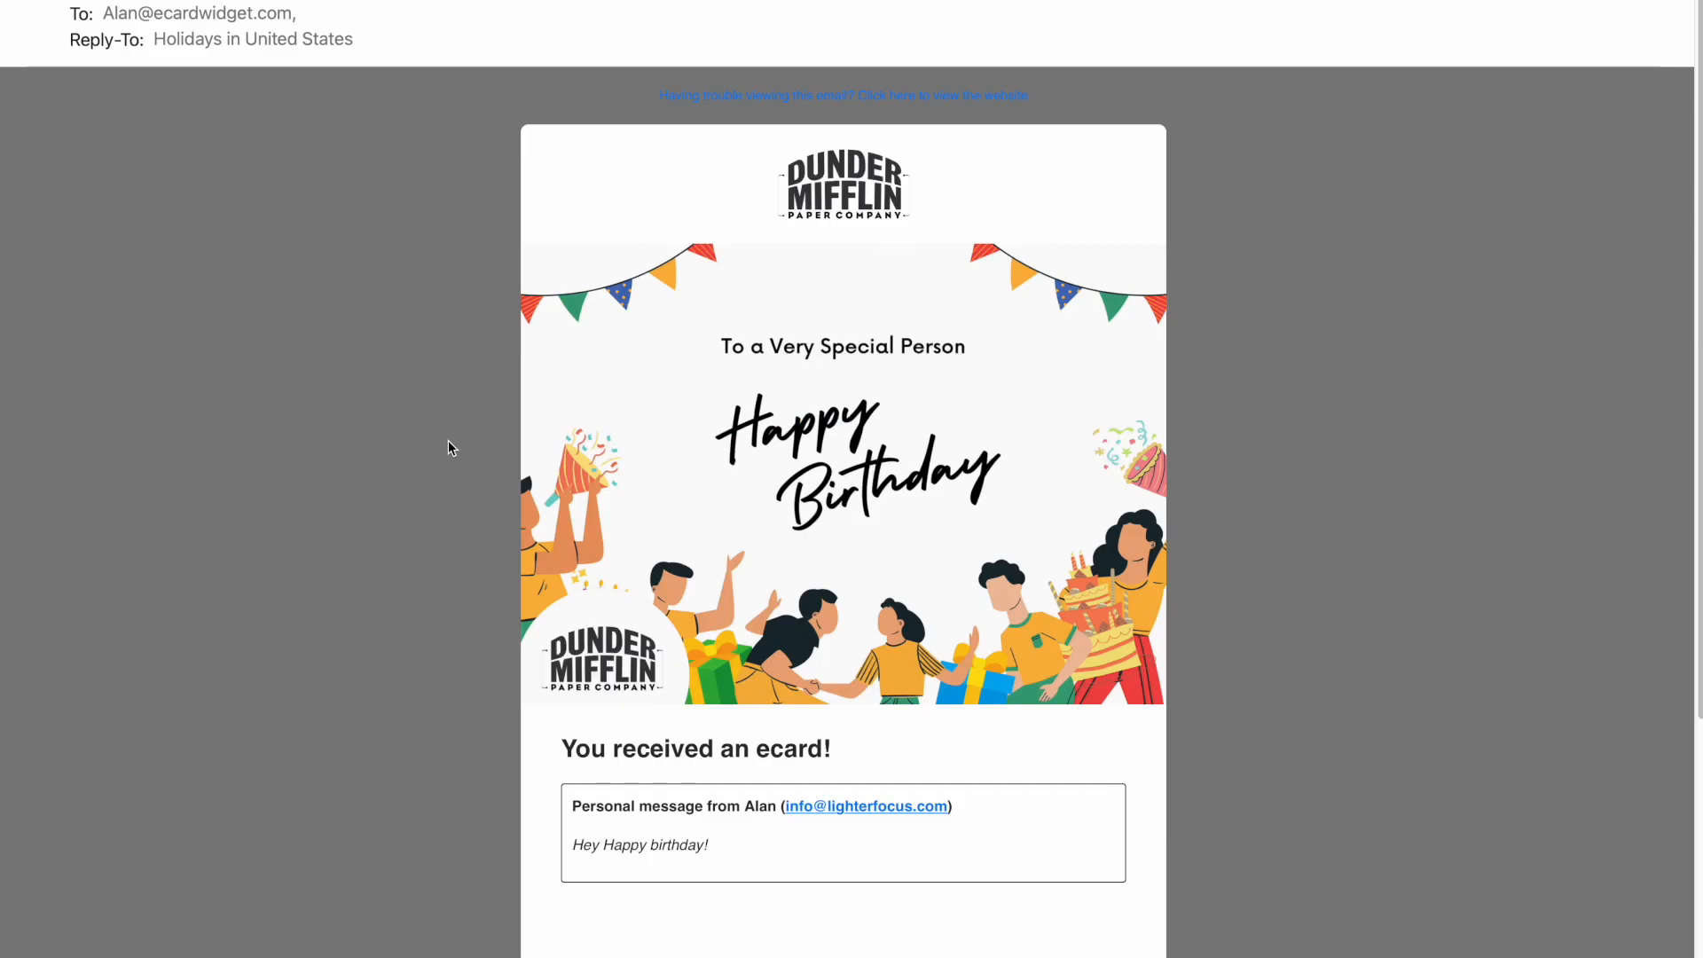
# - Read through the received Birthday ecard email, then go to the widget's Ecommerce settings
pyautogui.scroll(-1, 411, 497)
pyautogui.scroll(1, 410, 497)
pyautogui.scroll(-4, 412, 497)
pyautogui.scroll(4, 411, 497)
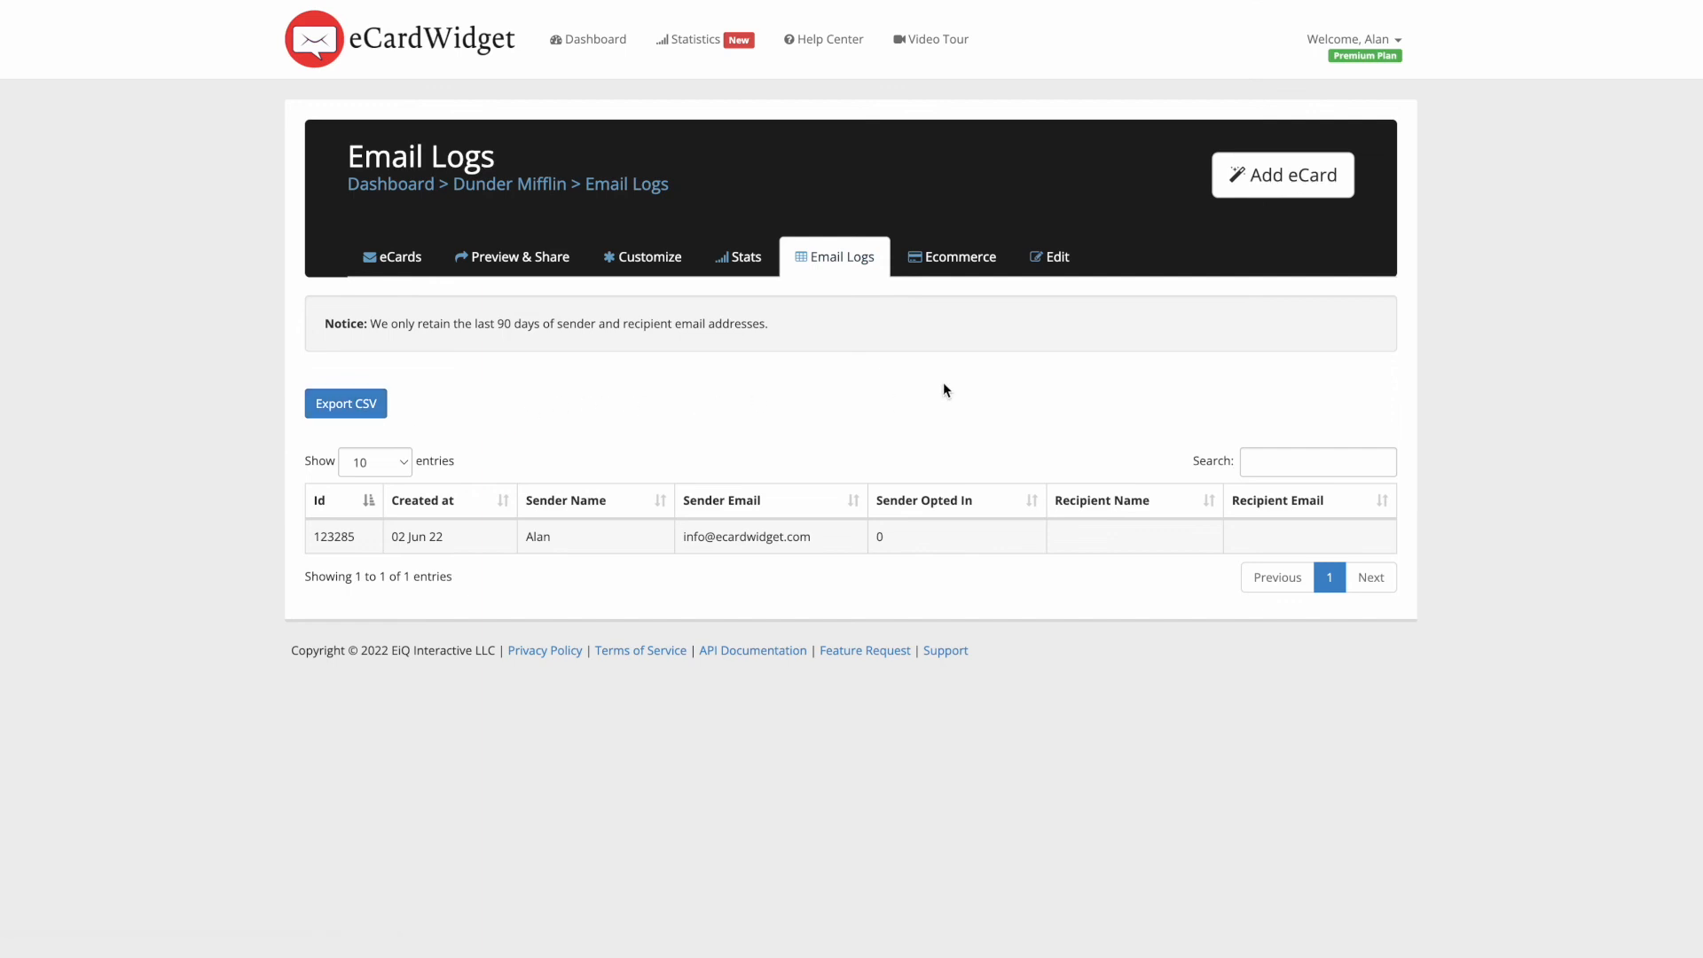
pyautogui.click(949, 264)
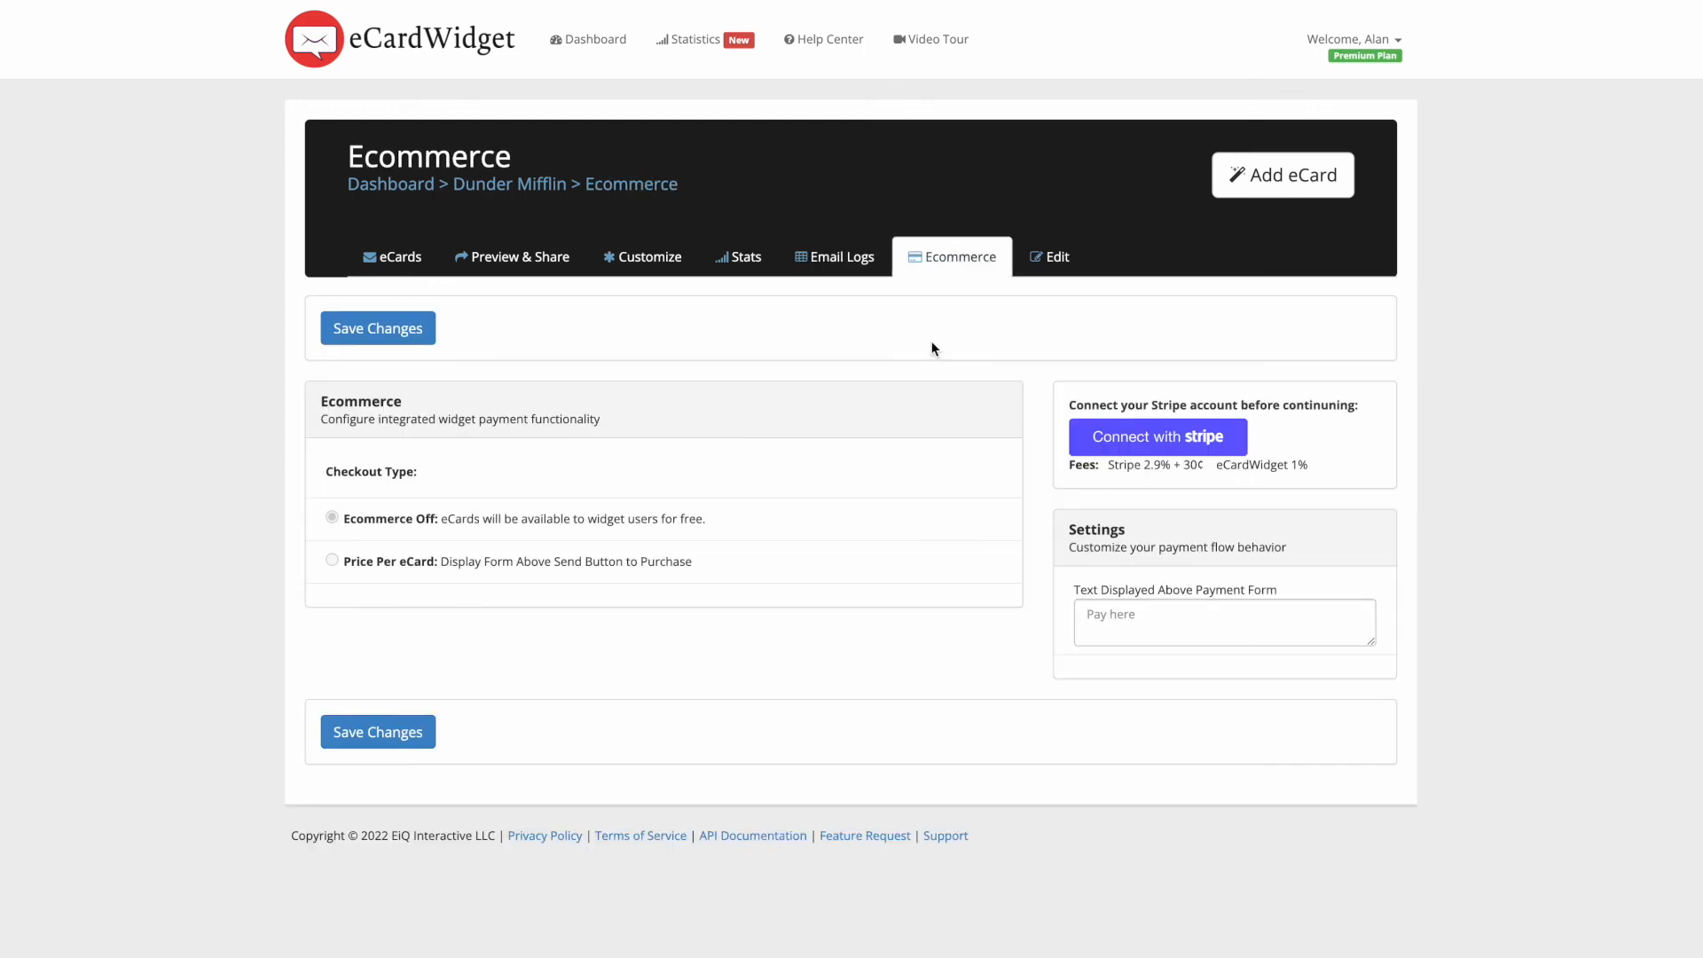